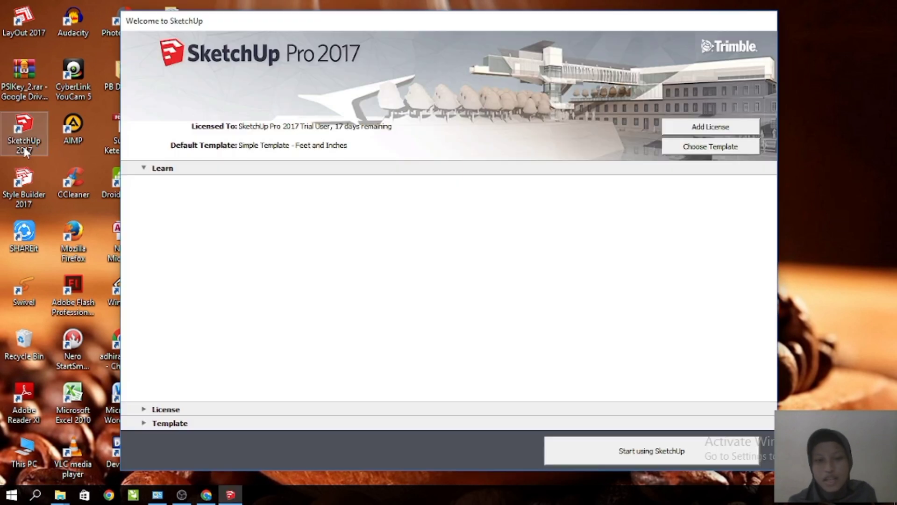
# Start a modelling session and set the model's length units to decimal centimetres with 0.00cm precision.
pyautogui.click(606, 460)
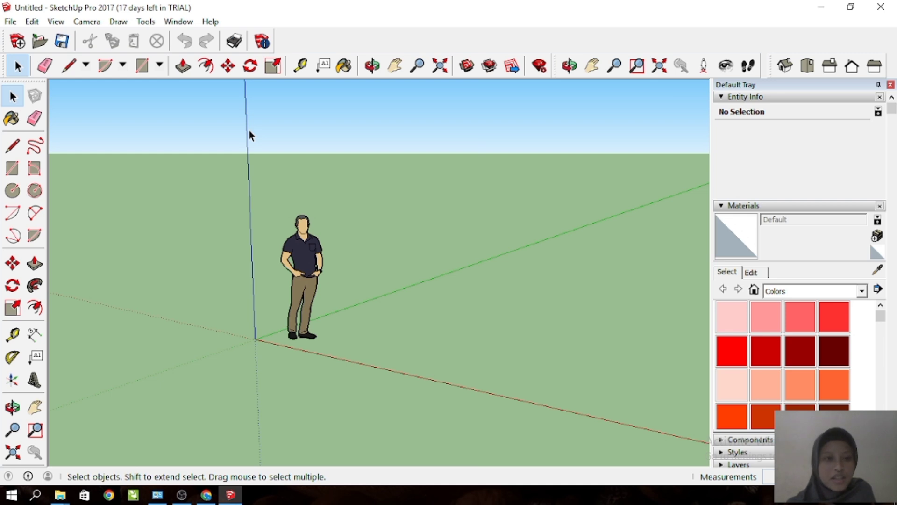
pyautogui.click(176, 25)
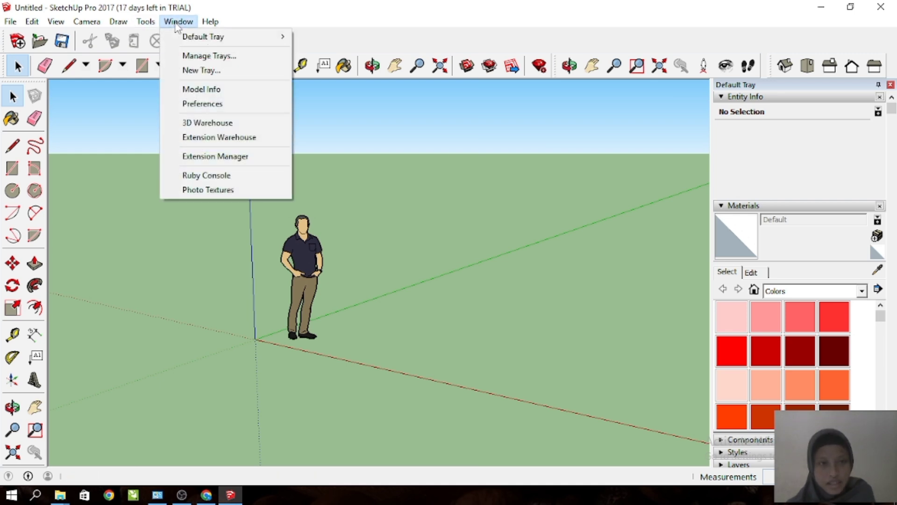
pyautogui.click(218, 90)
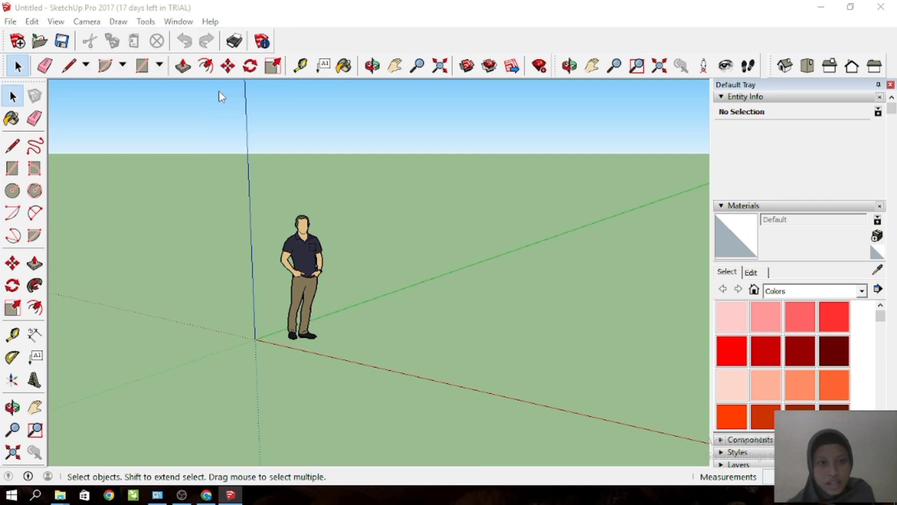
pyautogui.click(193, 87)
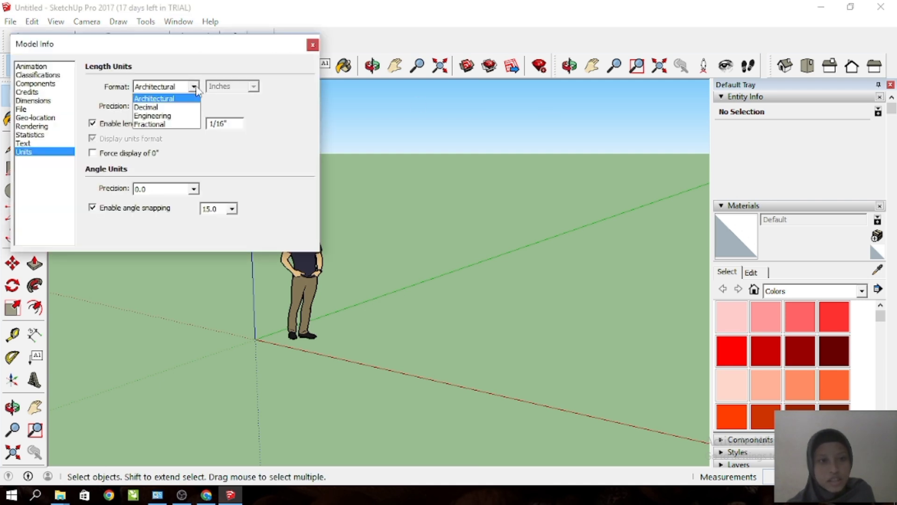
pyautogui.click(186, 108)
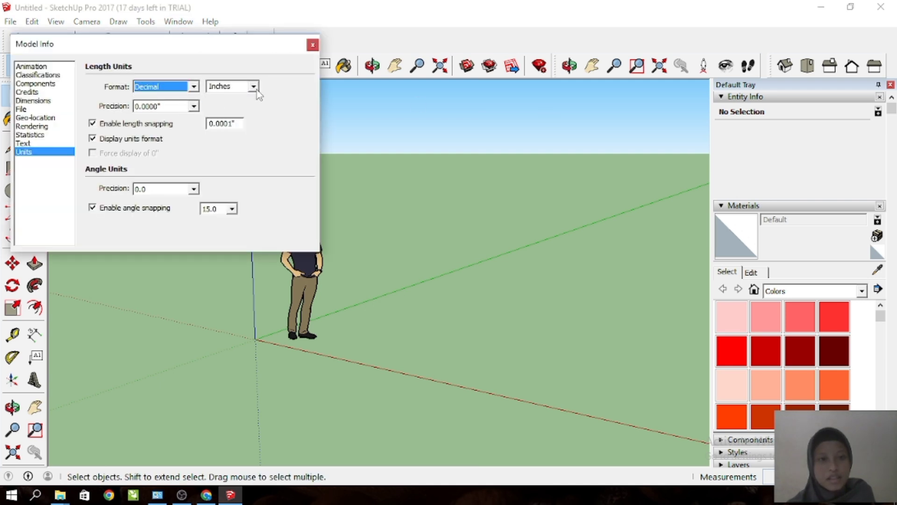
pyautogui.click(257, 88)
pyautogui.click(236, 125)
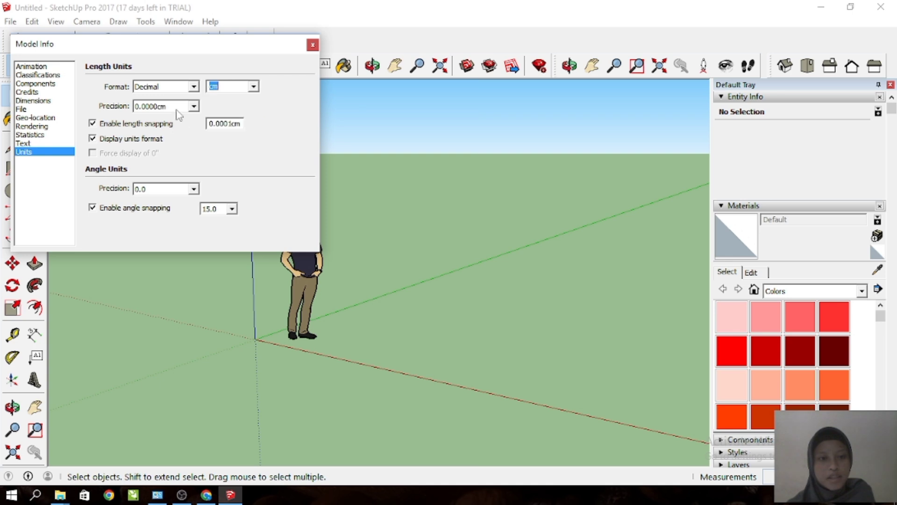
pyautogui.click(193, 106)
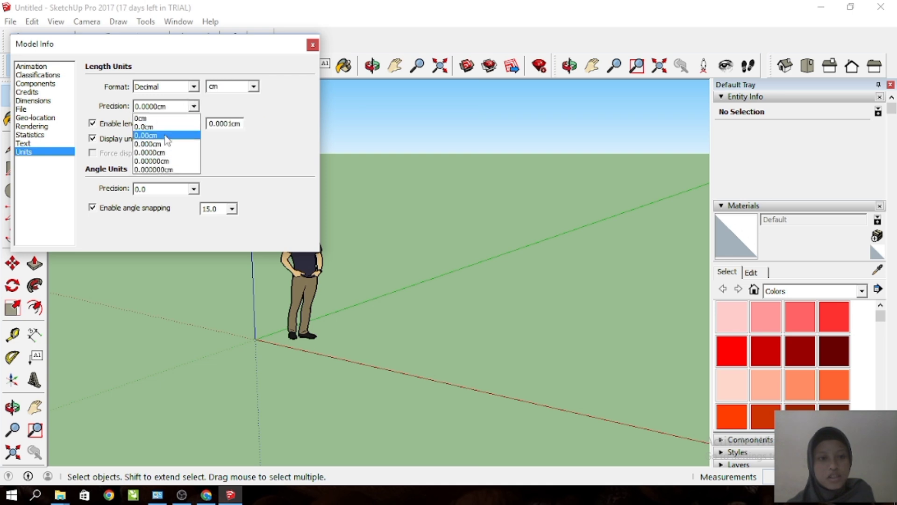
pyautogui.click(164, 132)
pyautogui.click(313, 45)
# Try drawing an upright rectangle beside the standing figure's feet, then undo it.
pyautogui.press('o')
pyautogui.moveTo(396, 343); pyautogui.dragTo(375, 370)
pyautogui.press('space')
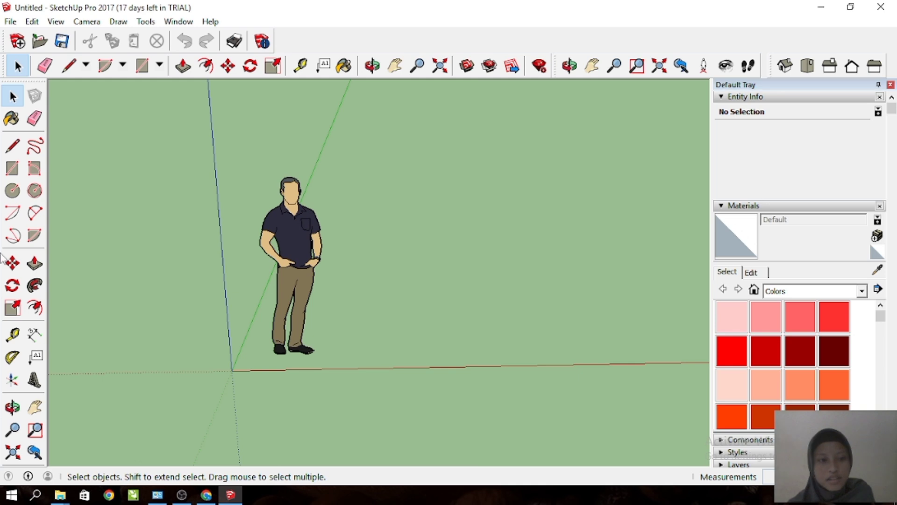
pyautogui.click(14, 170)
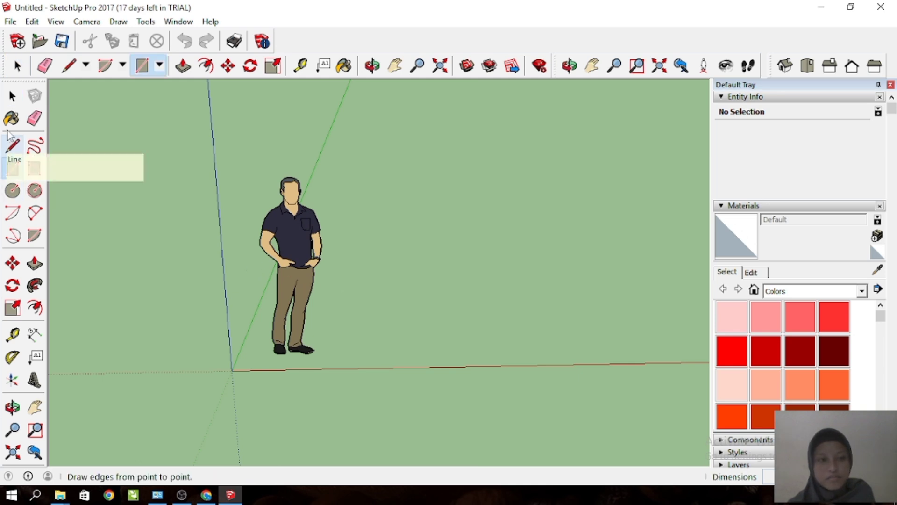
pyautogui.click(10, 101)
pyautogui.moveTo(346, 307); pyautogui.dragTo(329, 230, button='middle')
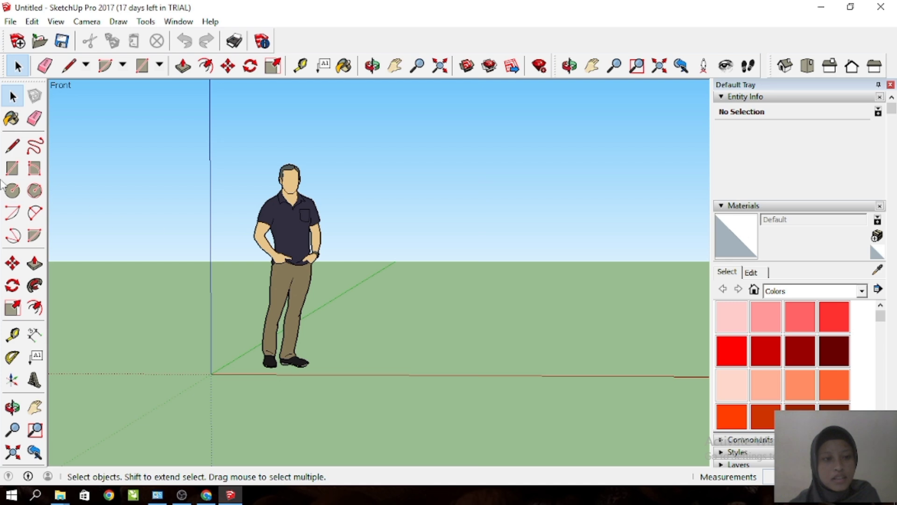
pyautogui.click(8, 170)
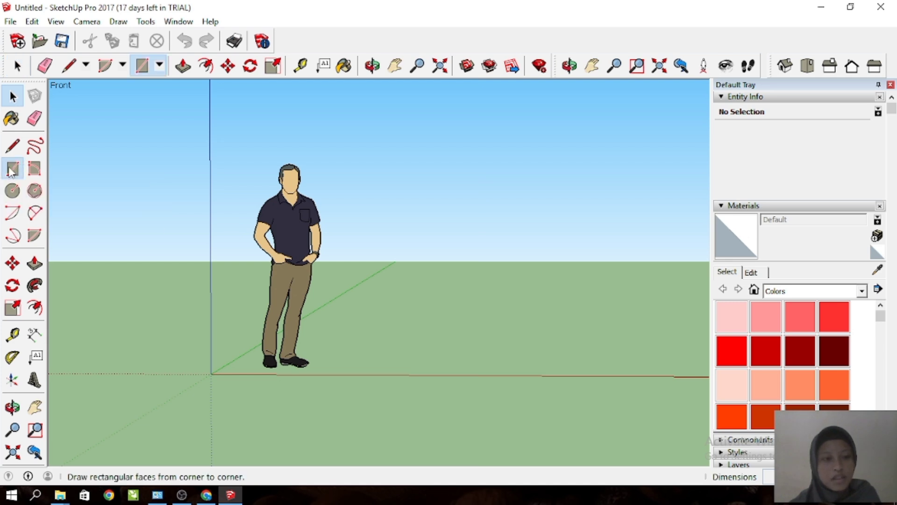
pyautogui.scroll(3, 329, 335)
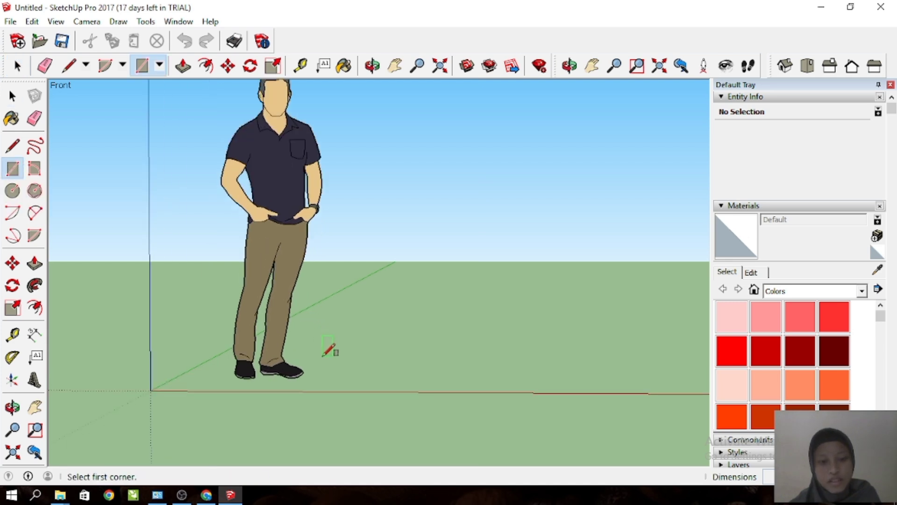
pyautogui.click(332, 366)
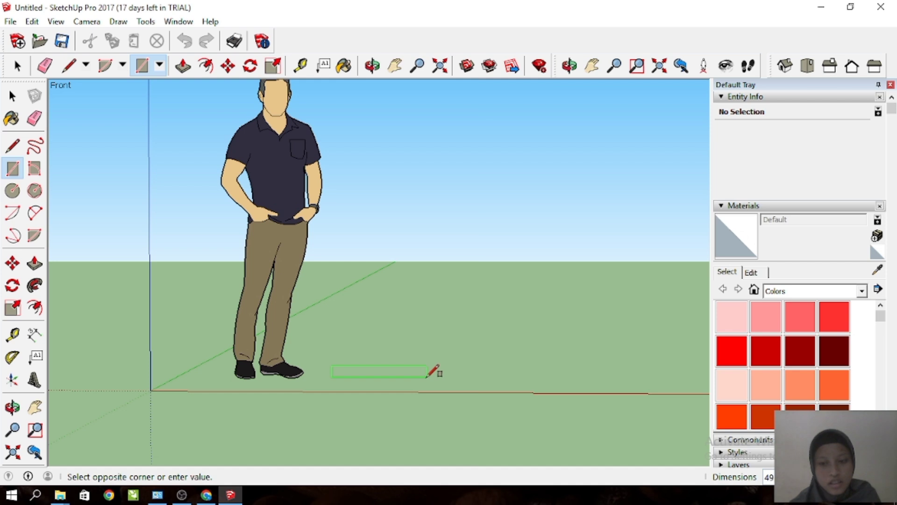
pyautogui.click(427, 376)
pyautogui.scroll(2, 425, 373)
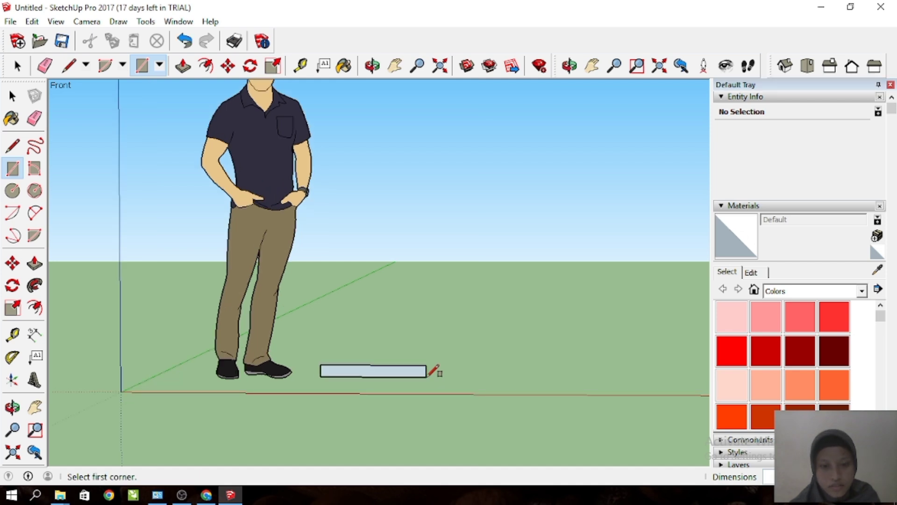
pyautogui.hotkey('ctrl', 'z')
pyautogui.click(17, 98)
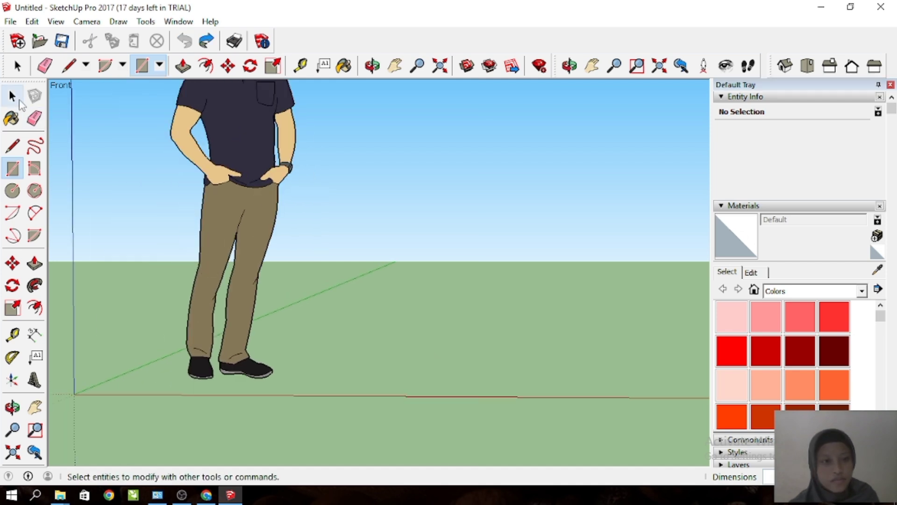
# Draw a narrow rectangle flat on the ground beside the figure's feet and set its length to 92 cm.
pyautogui.moveTo(321, 345); pyautogui.dragTo(321, 385, button='middle')
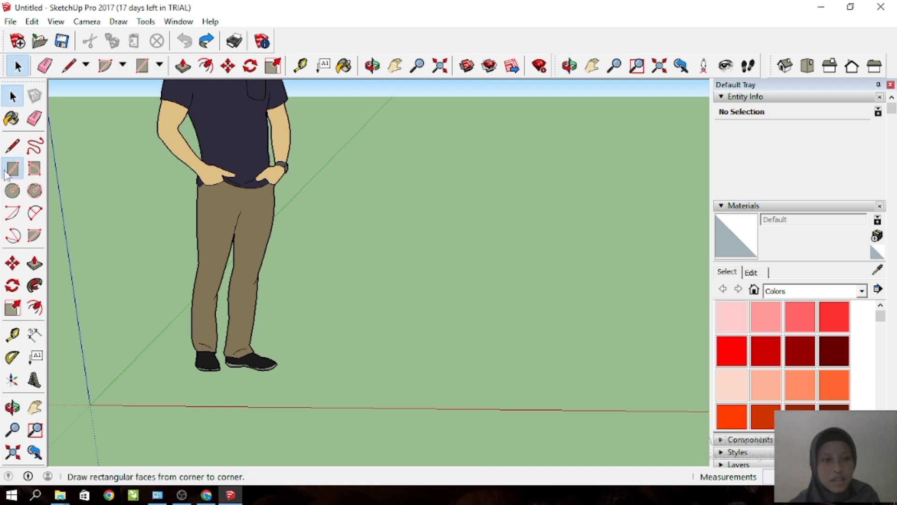
pyautogui.click(10, 169)
pyautogui.click(307, 363)
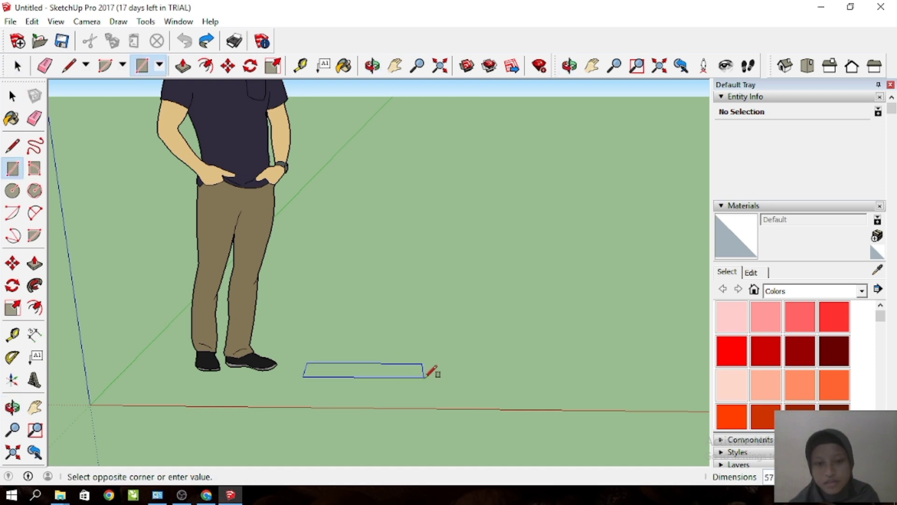
pyautogui.click(430, 377)
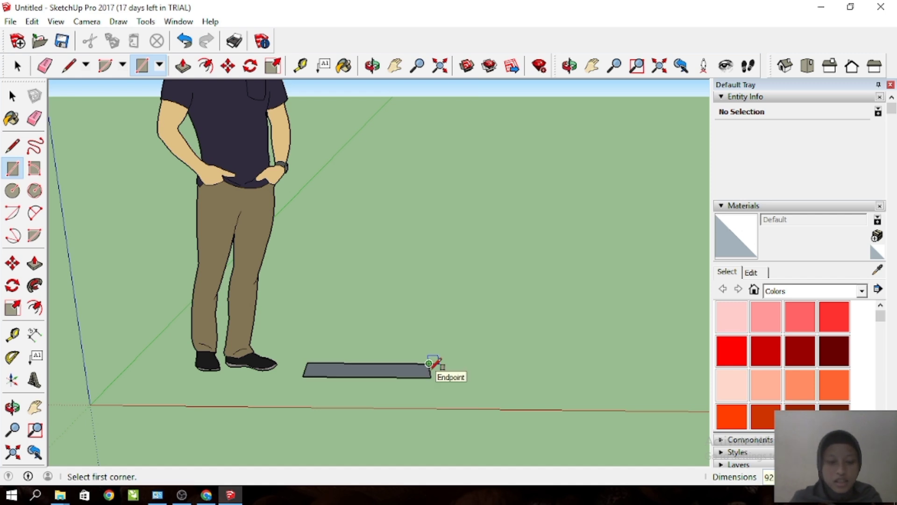
pyautogui.press('Return')
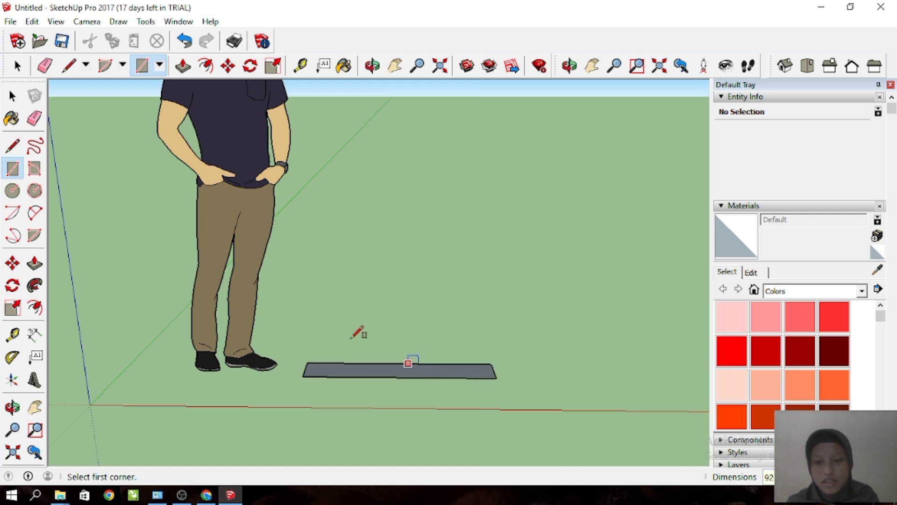
pyautogui.click(13, 95)
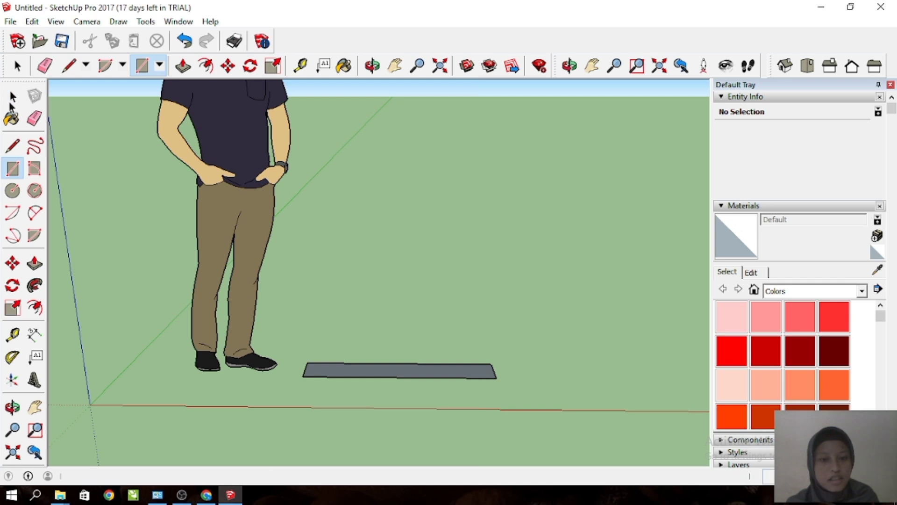
pyautogui.scroll(2, 367, 377)
pyautogui.moveTo(367, 377)
pyautogui.mouseDown(button='middle')
pyautogui.moveTo(364, 392)
pyautogui.moveTo(368, 380)
pyautogui.mouseUp(button='middle')
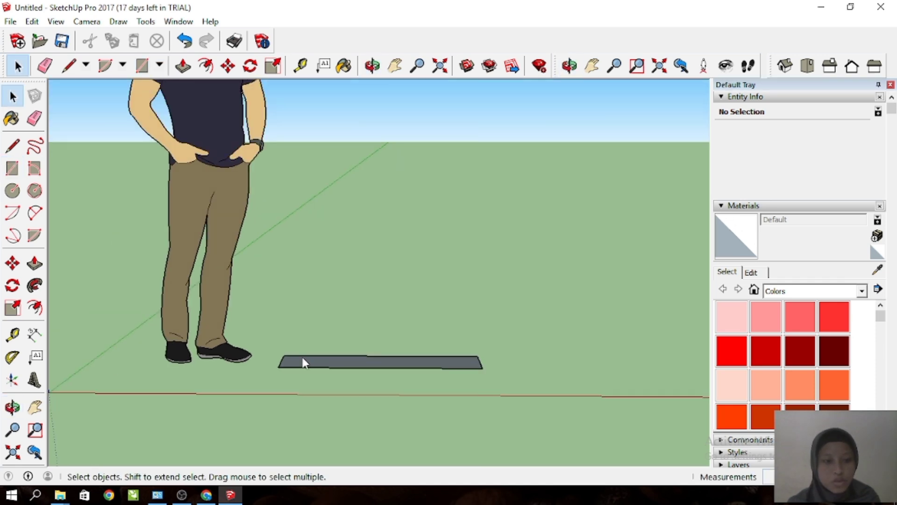
# Save the model in the Documents folder as PINTU FIX.
pyautogui.hotkey('ctrl', 's')
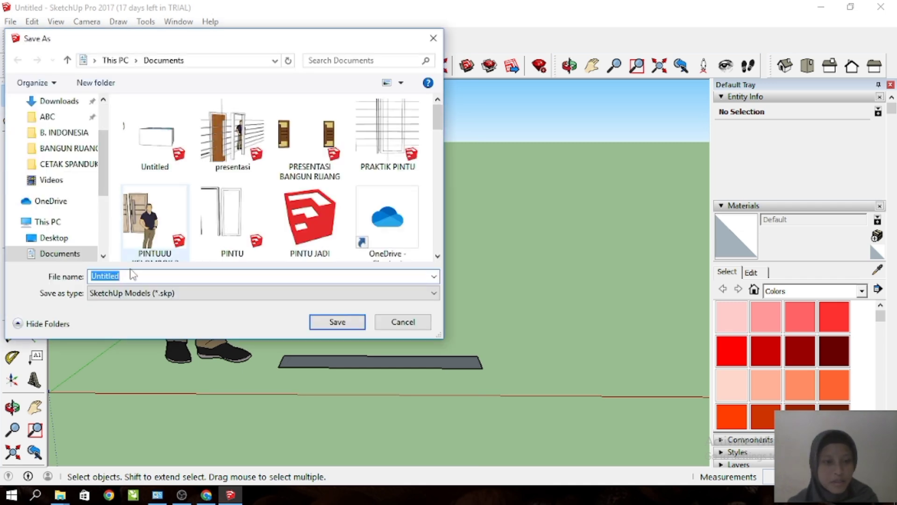
pyautogui.write('PIT')
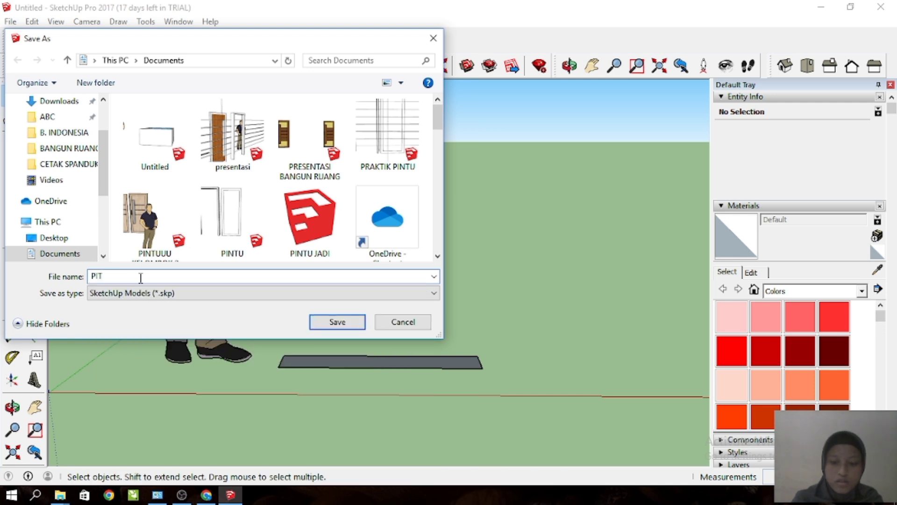
pyautogui.press('BackSpace')
pyautogui.write('NTU ')
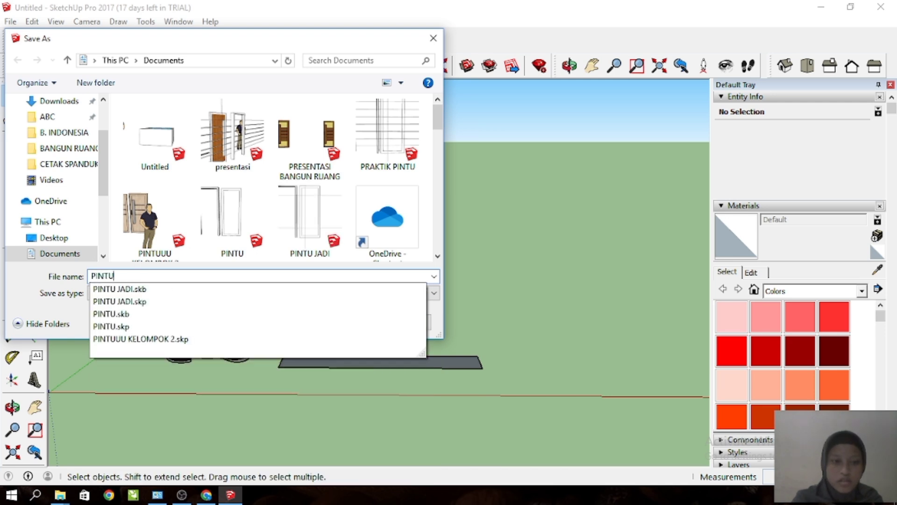
pyautogui.write('FIX')
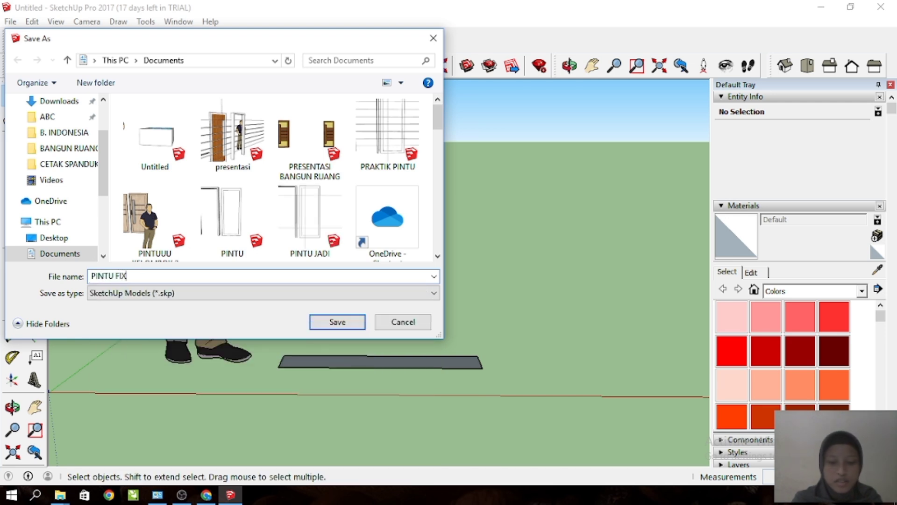
pyautogui.press('Return')
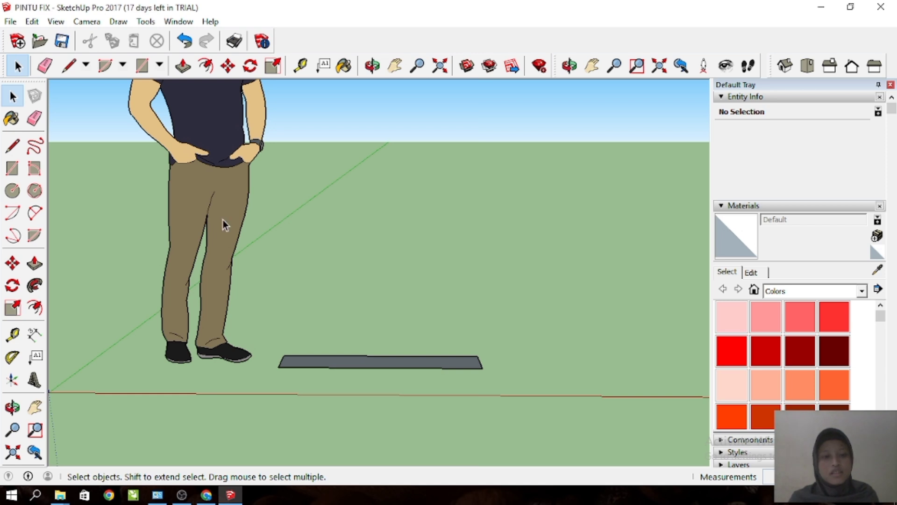
# Try pulling the ground rectangle up 10 cm with Push/Pull, undoing both attempts.
pyautogui.scroll(-1, 161, 224)
pyautogui.scroll(1, 358, 250)
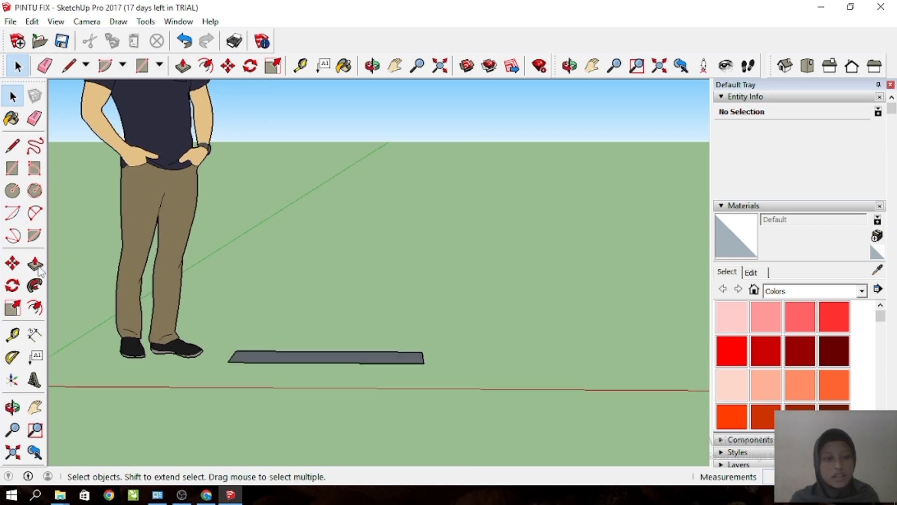
pyautogui.click(34, 264)
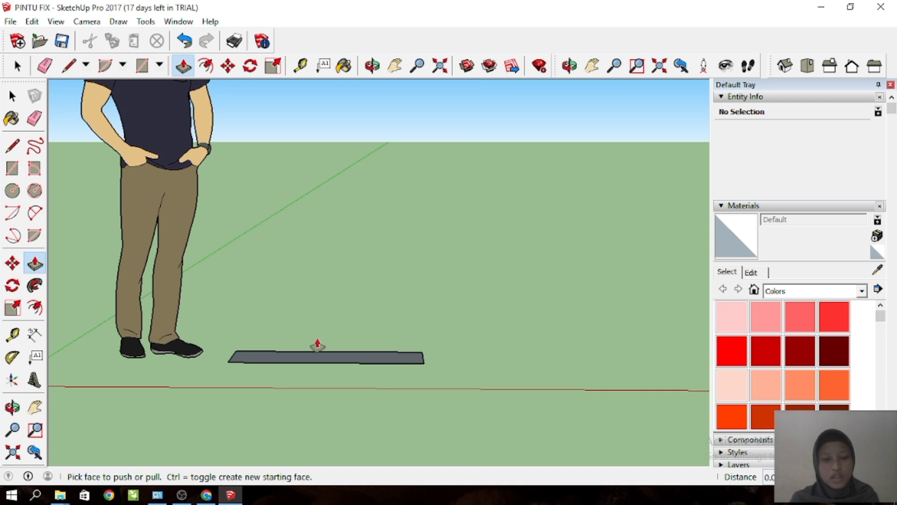
pyautogui.moveTo(320, 357); pyautogui.dragTo(321, 300)
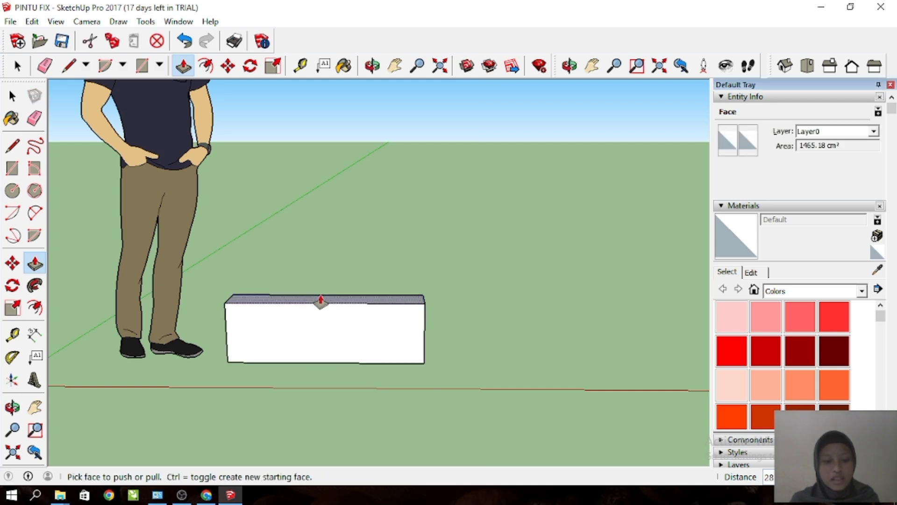
pyautogui.write('10')
pyautogui.press('Return')
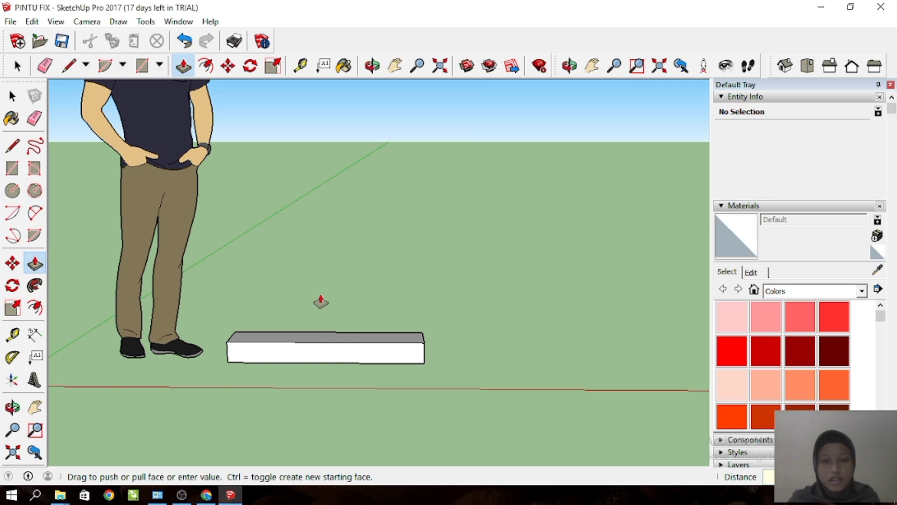
pyautogui.hotkey('ctrl', 'z')
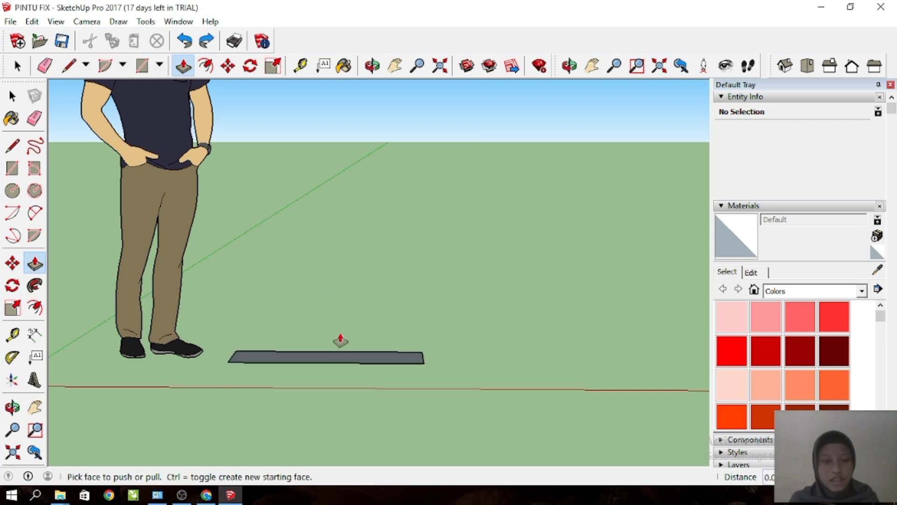
pyautogui.moveTo(335, 360); pyautogui.dragTo(341, 318)
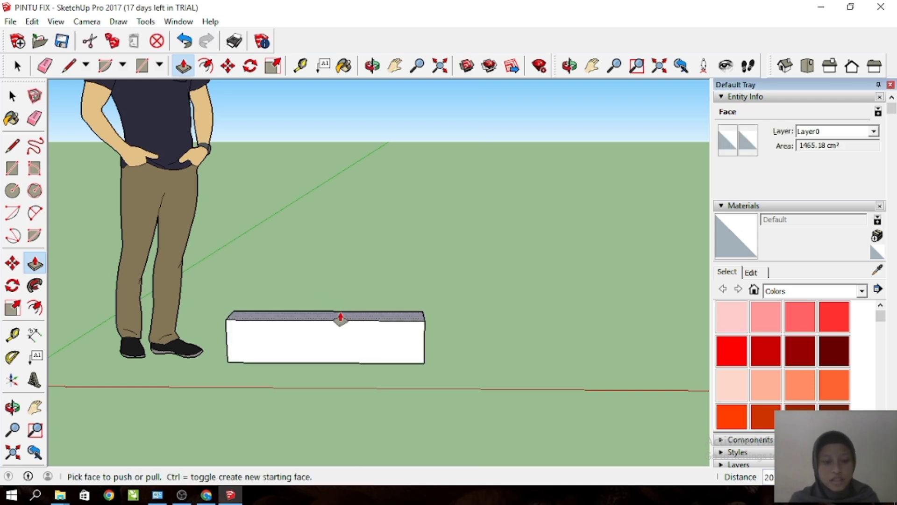
pyautogui.write('10')
pyautogui.press('Return')
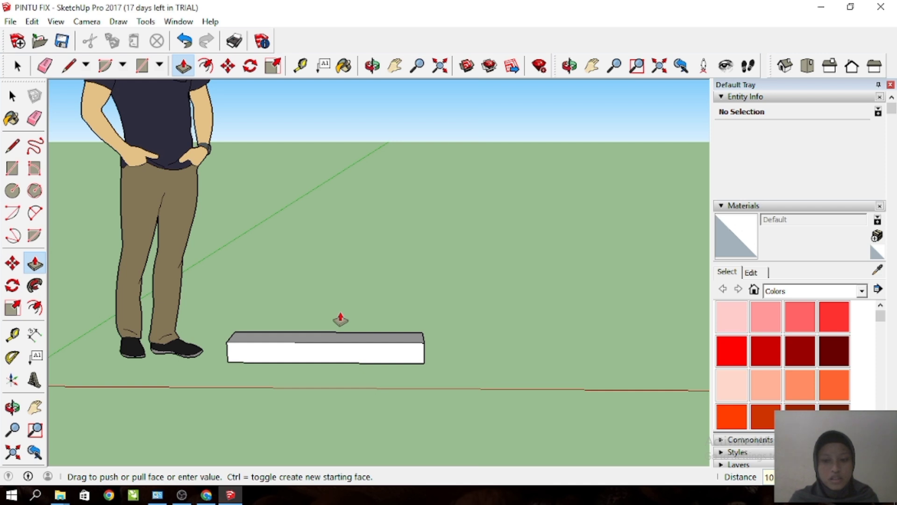
pyautogui.hotkey('ctrl', 'z')
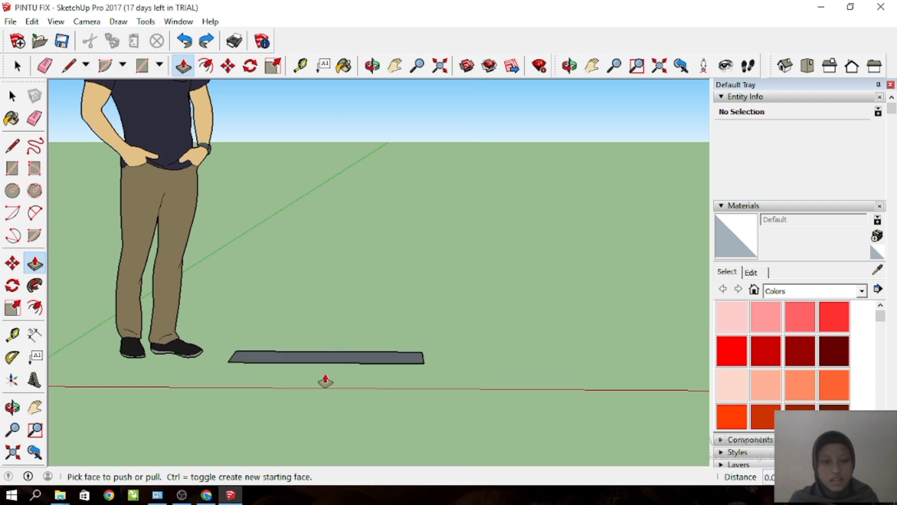
# Pull the ground rectangle up 210 cm with Push/Pull to form an upright door slab.
pyautogui.scroll(2, 332, 356)
pyautogui.click(332, 356)
pyautogui.click(345, 257)
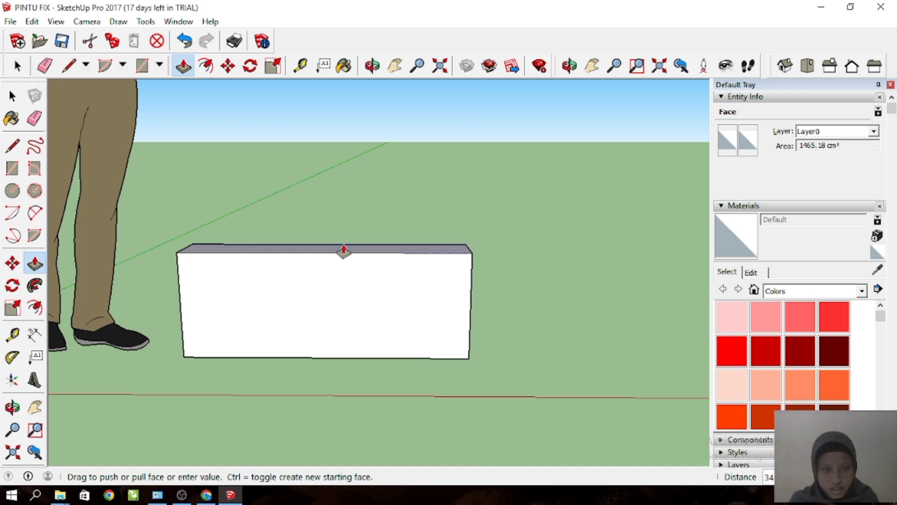
pyautogui.write('21')
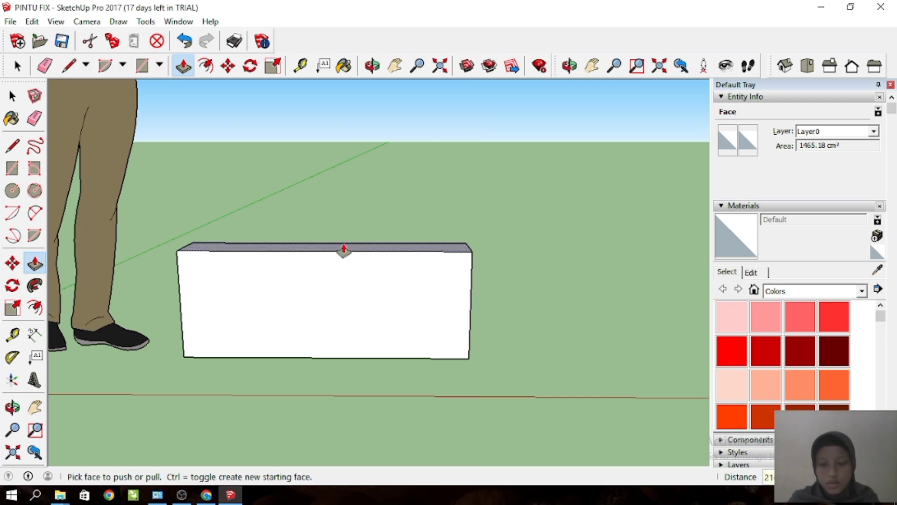
pyautogui.press('Return')
pyautogui.scroll(-3, 327, 262)
pyautogui.scroll(-2, 332, 271)
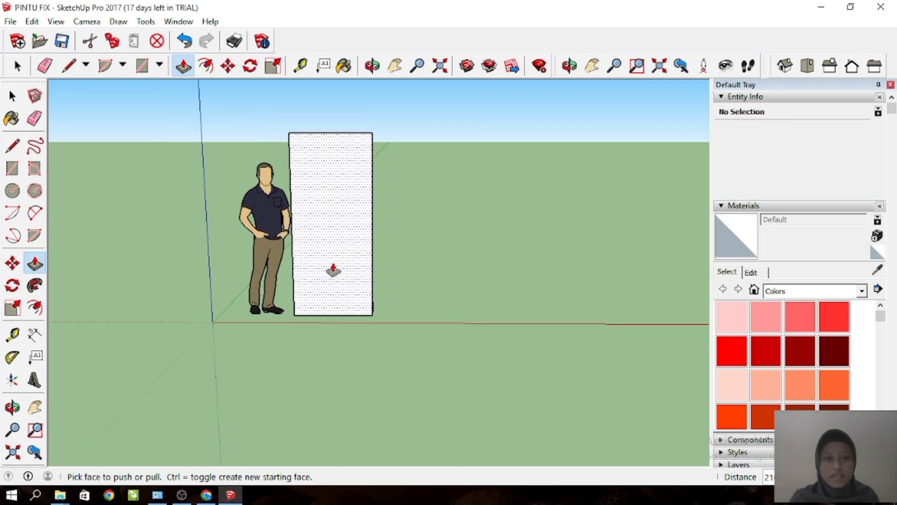
pyautogui.scroll(2, 330, 267)
# Move the standing figure sideways along the red axis, away from the door slab.
pyautogui.click(12, 96)
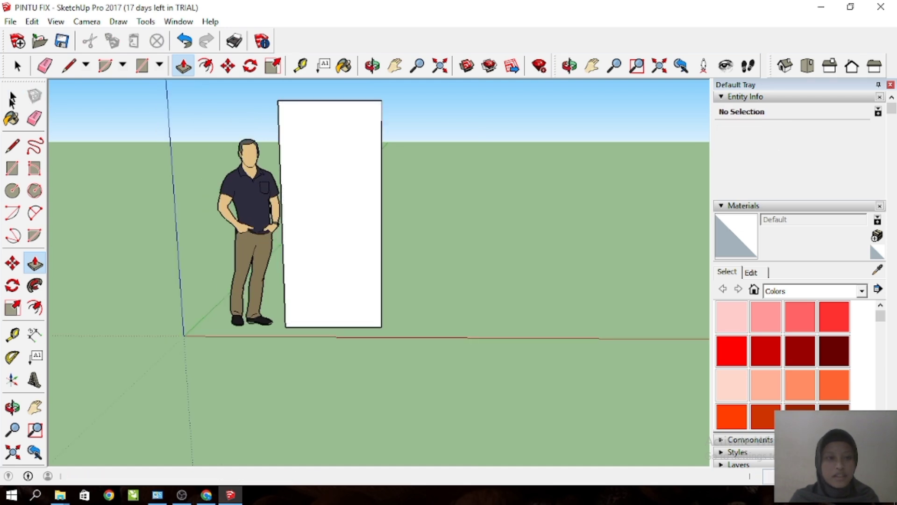
pyautogui.click(250, 218)
pyautogui.scroll(2, 250, 218)
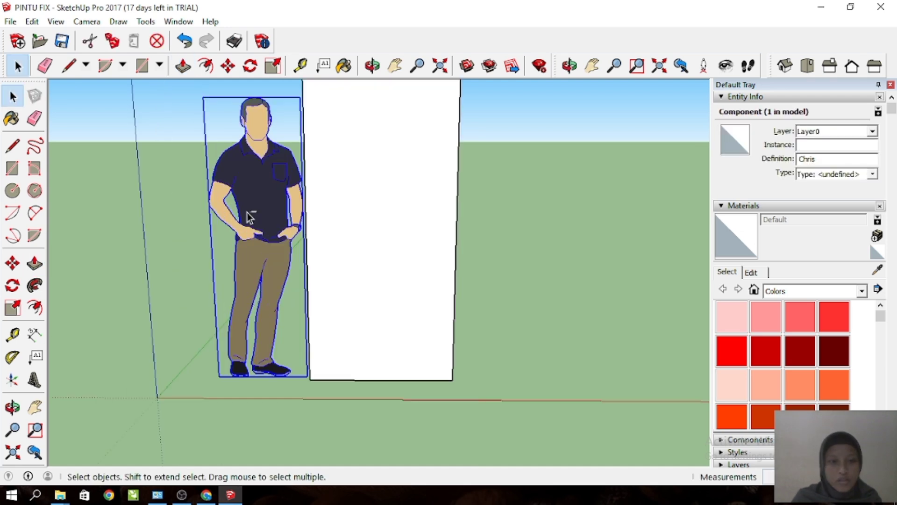
pyautogui.press('m')
pyautogui.click(236, 240)
pyautogui.click(207, 240)
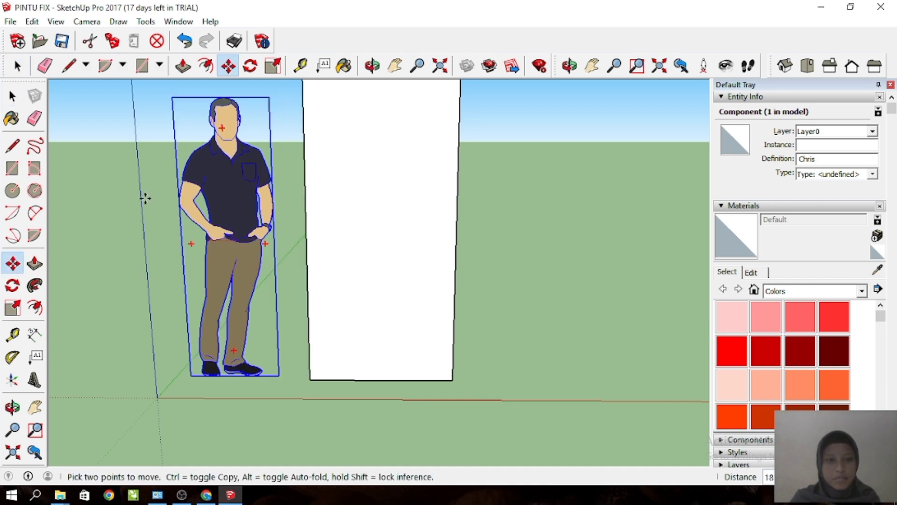
pyautogui.click(13, 95)
# Examine the door slab's thickness and proportions beside the figure from several angles, ending facing its front.
pyautogui.scroll(-1, 294, 229)
pyautogui.moveTo(304, 237); pyautogui.dragTo(151, 200, button='middle')
pyautogui.click(416, 258)
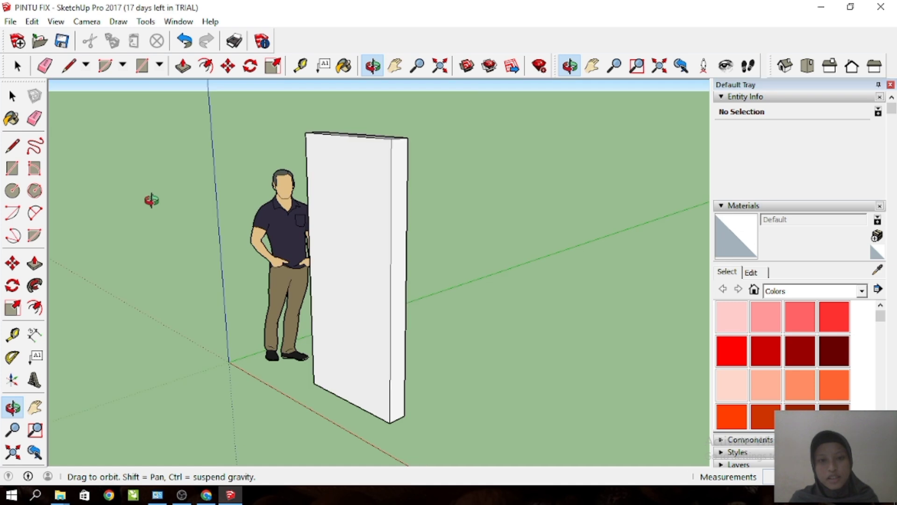
pyautogui.moveTo(150, 200); pyautogui.dragTo(426, 203)
pyautogui.moveTo(456, 167); pyautogui.dragTo(497, 124, button='middle')
pyautogui.scroll(-4, 412, 256)
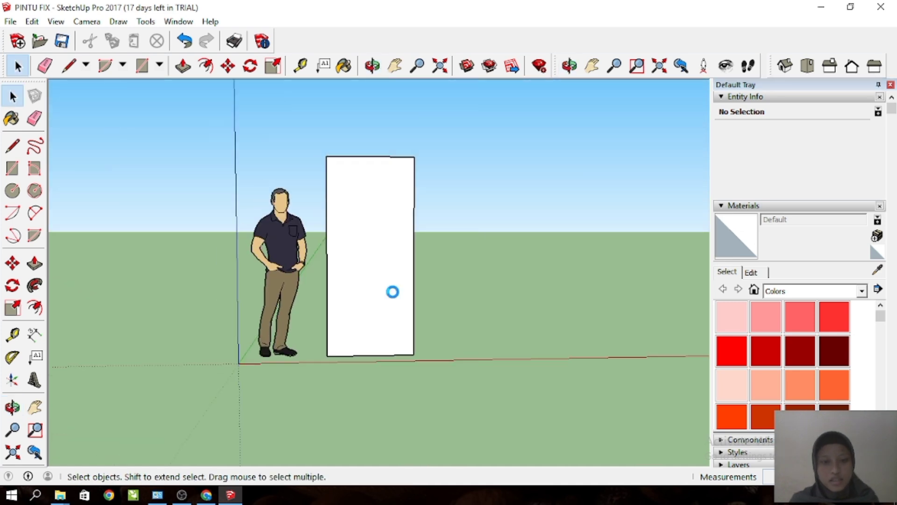
pyautogui.scroll(2, 393, 292)
pyautogui.moveTo(393, 297); pyautogui.dragTo(326, 253, button='middle')
# Try offsetting the outline of the slab's front face inward freehand, then undo it.
pyautogui.click(34, 307)
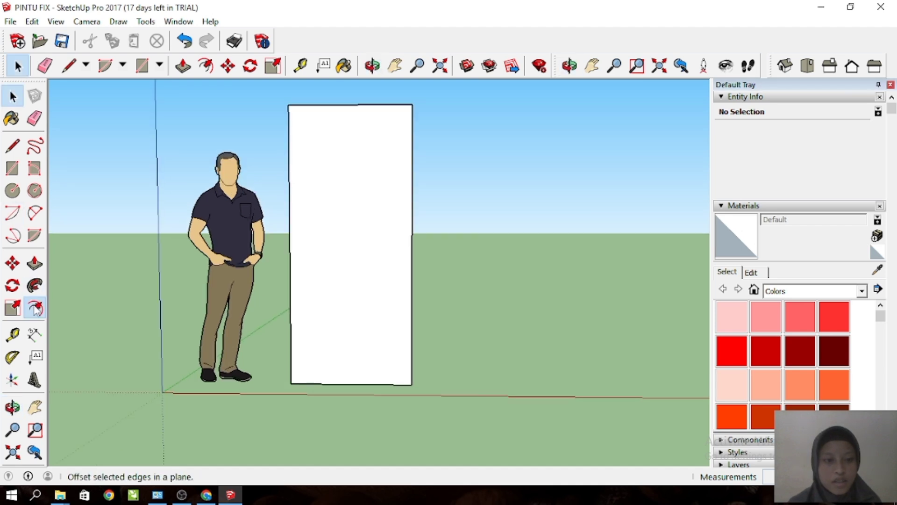
pyautogui.click(344, 260)
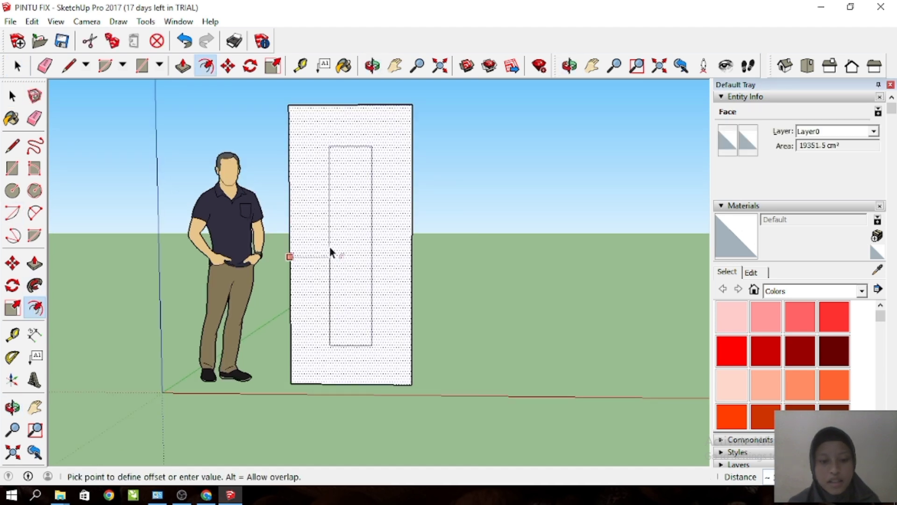
pyautogui.click(324, 241)
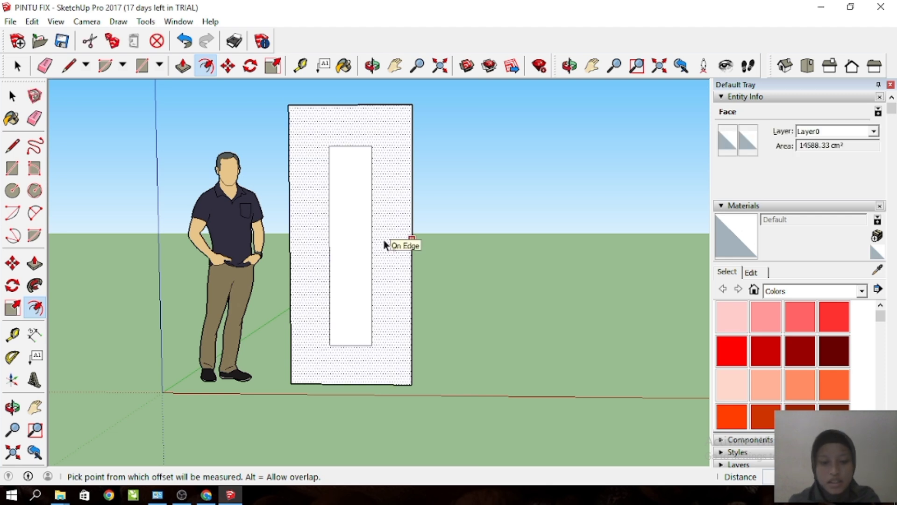
pyautogui.hotkey('ctrl', 'z')
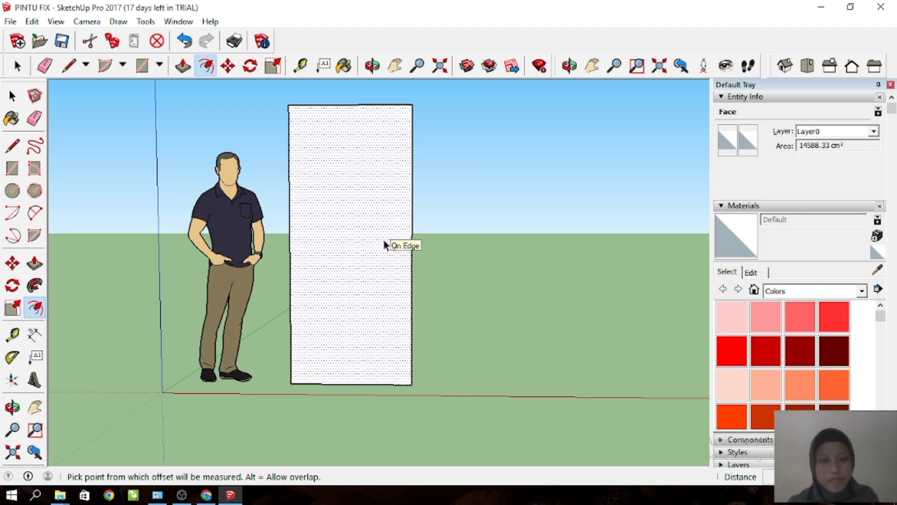
# Offset the outline of the slab's front face inward by 5 cm.
pyautogui.click(370, 240)
pyautogui.click(367, 223)
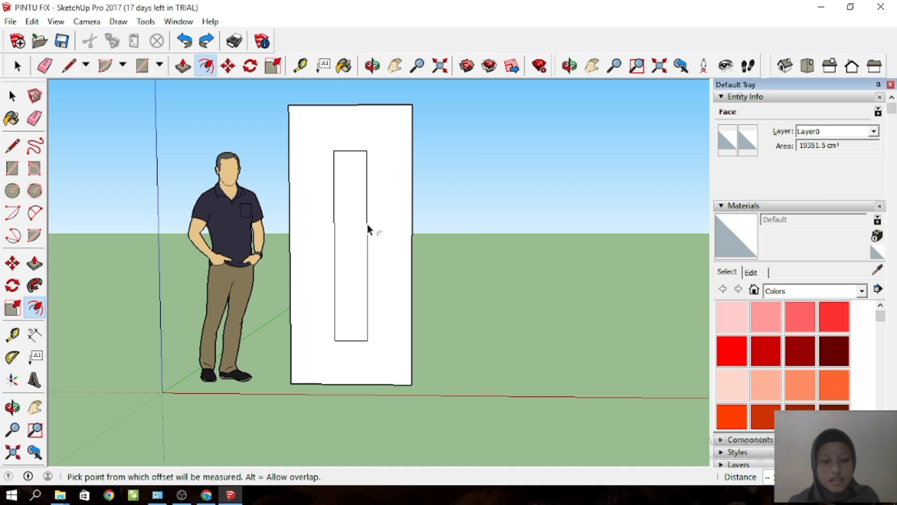
pyautogui.write('5')
pyautogui.press('Return')
pyautogui.click(12, 95)
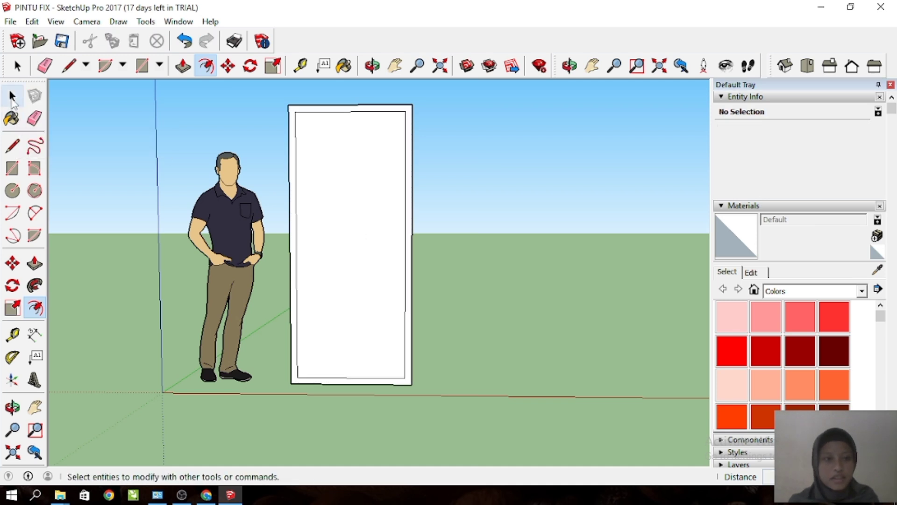
# Extend both inner vertical lines on the front face down to the base edge and erase the lower inner horizontal line.
pyautogui.press('l')
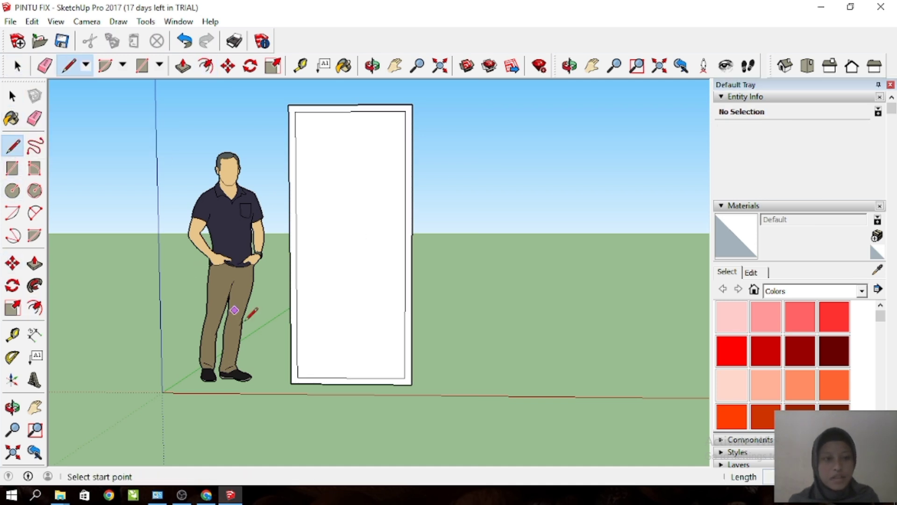
pyautogui.scroll(5, 308, 364)
pyautogui.click(283, 363)
pyautogui.click(284, 375)
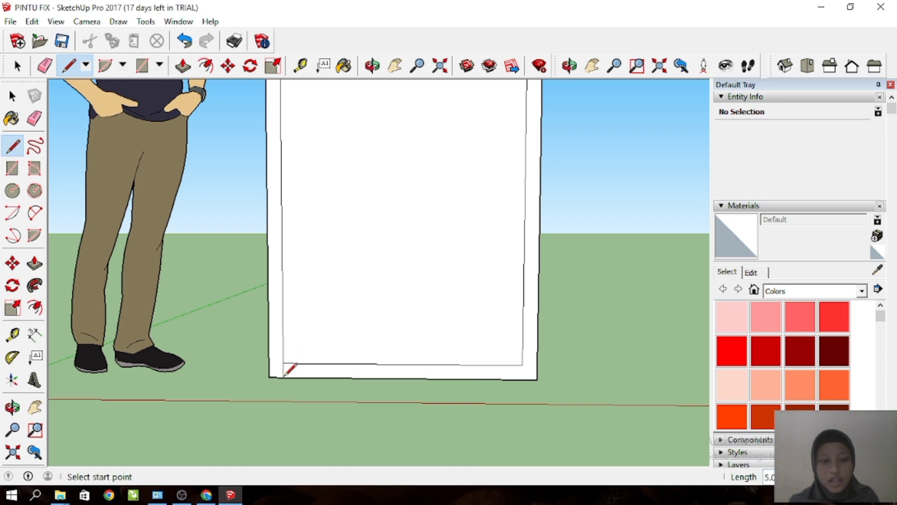
pyautogui.click(522, 364)
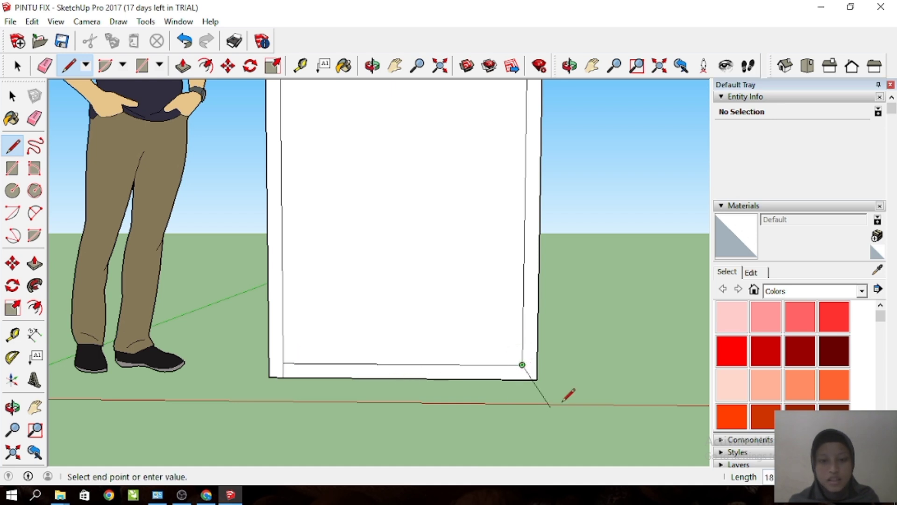
pyautogui.click(522, 378)
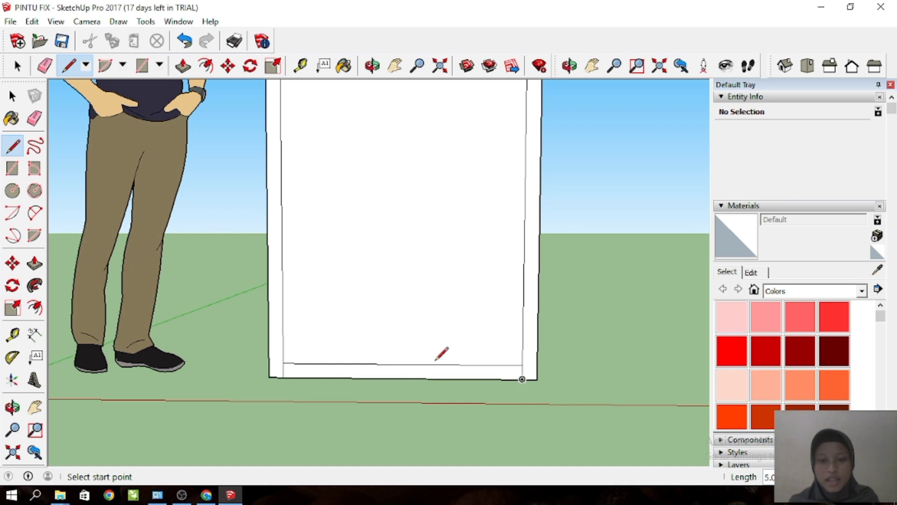
pyautogui.click(34, 119)
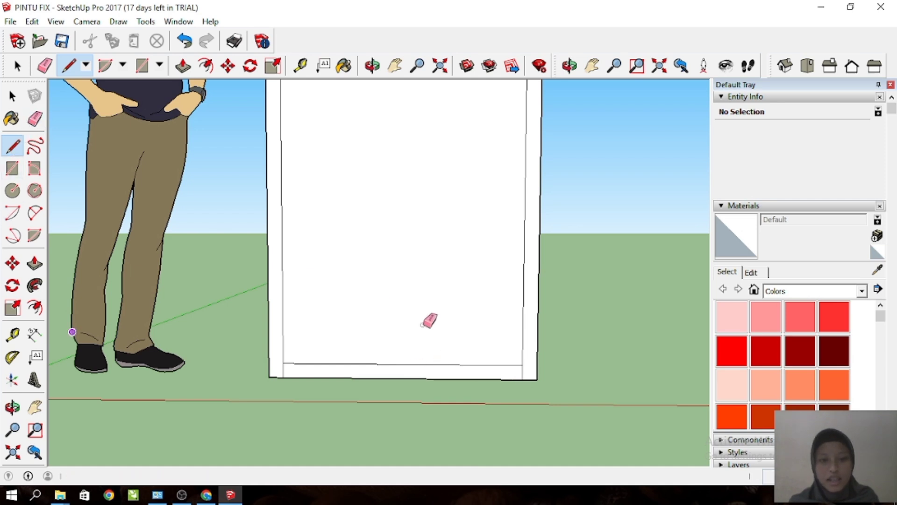
pyautogui.click(416, 364)
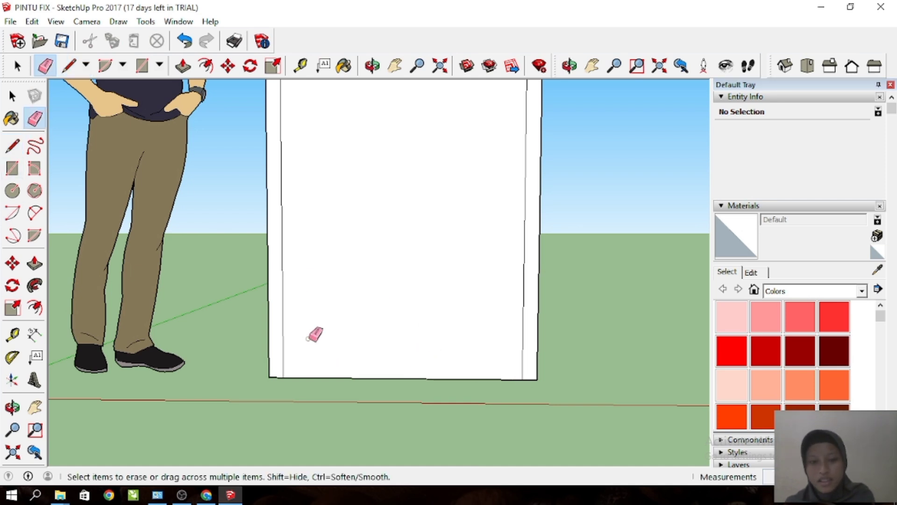
pyautogui.click(10, 96)
# Push the front face's inner panel about 4 cm into the slab, leaving the border as a frame.
pyautogui.scroll(-4, 183, 334)
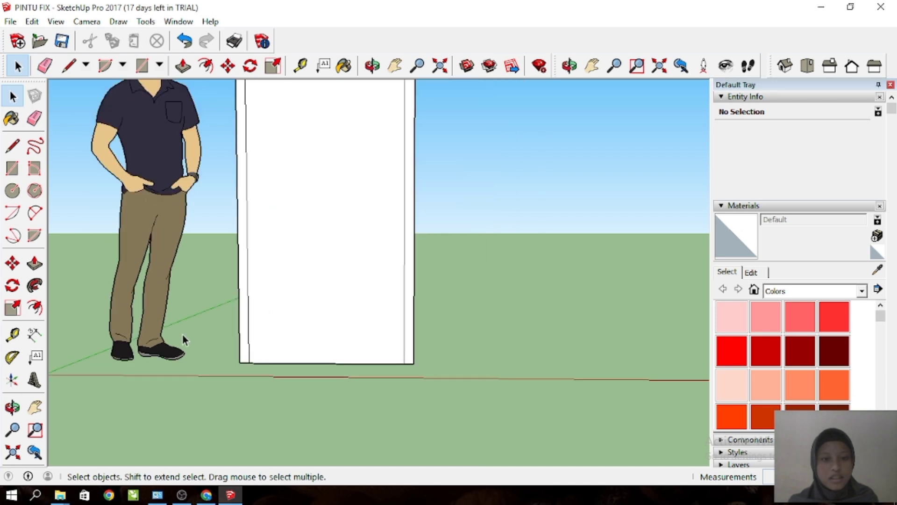
pyautogui.scroll(-2, 317, 263)
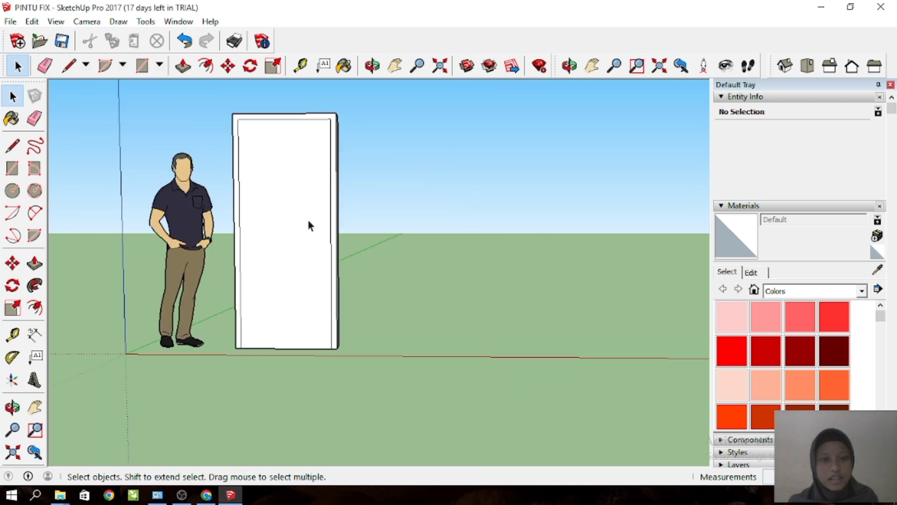
pyautogui.scroll(2, 308, 220)
pyautogui.click(34, 266)
pyautogui.scroll(2, 237, 322)
pyautogui.click(241, 323)
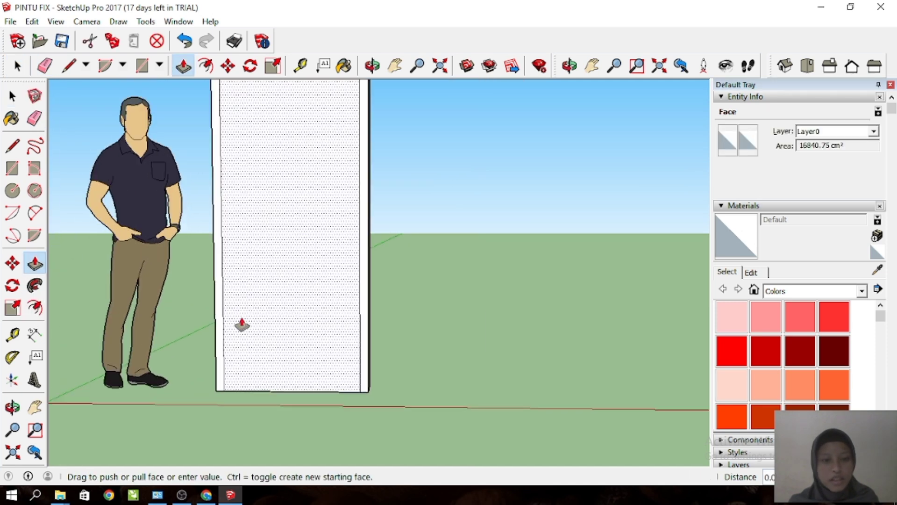
pyautogui.click(244, 321)
pyautogui.click(246, 313)
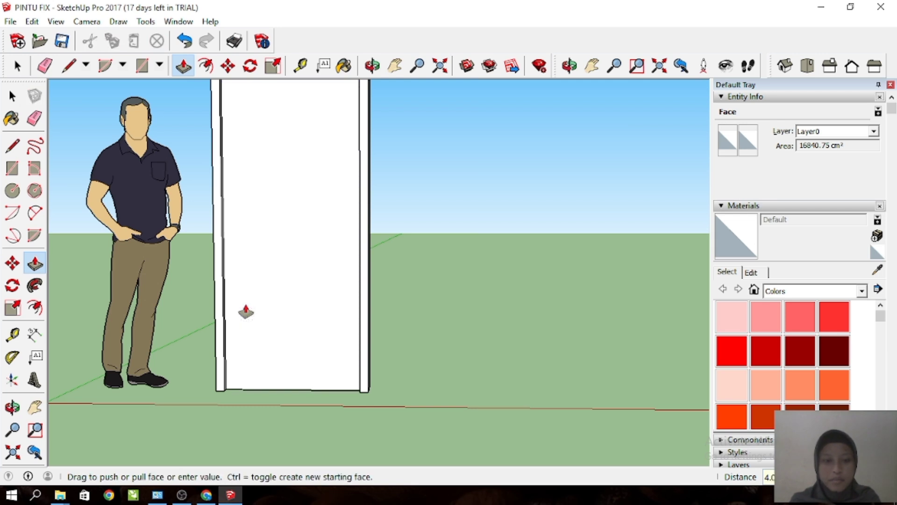
pyautogui.click(12, 96)
# Offset the outline of the slab's back face inward by 6 cm.
pyautogui.scroll(-4, 273, 227)
pyautogui.moveTo(388, 244); pyautogui.dragTo(318, 192, button='middle')
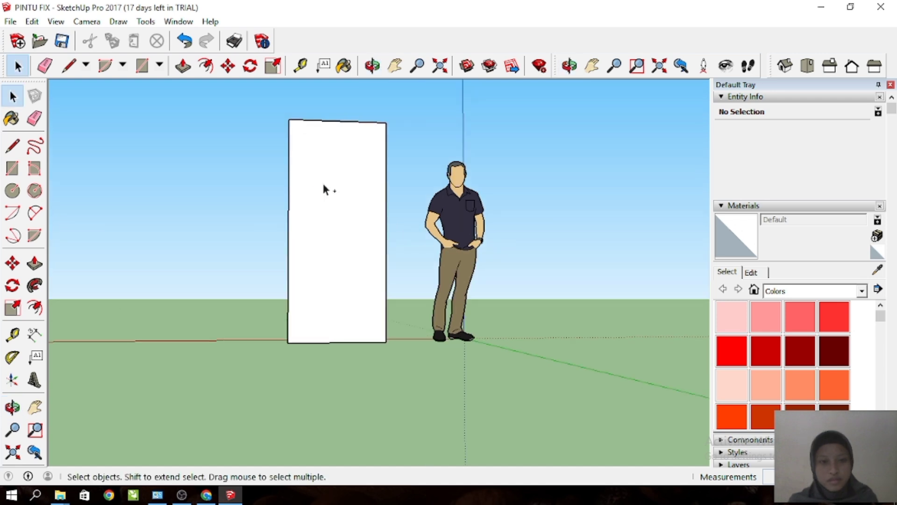
pyautogui.scroll(1, 324, 189)
pyautogui.press('f')
pyautogui.click(337, 245)
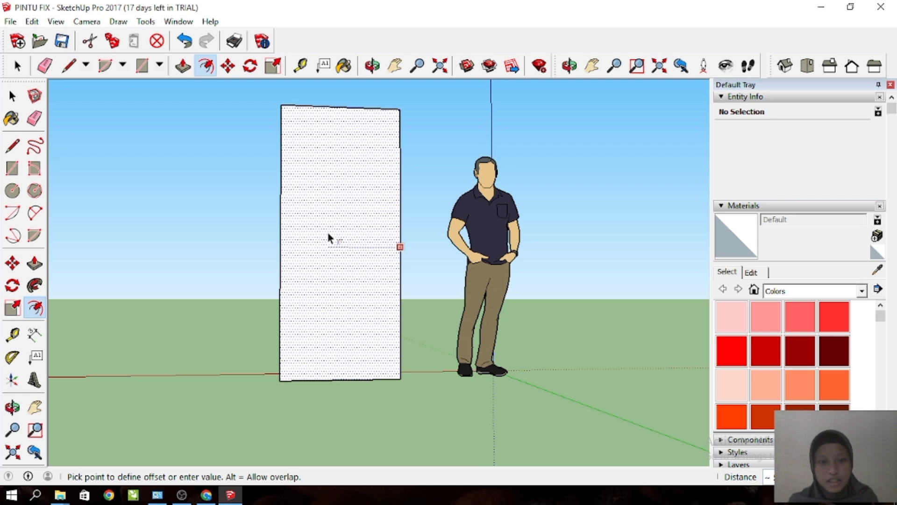
pyautogui.write('6')
pyautogui.press('Return')
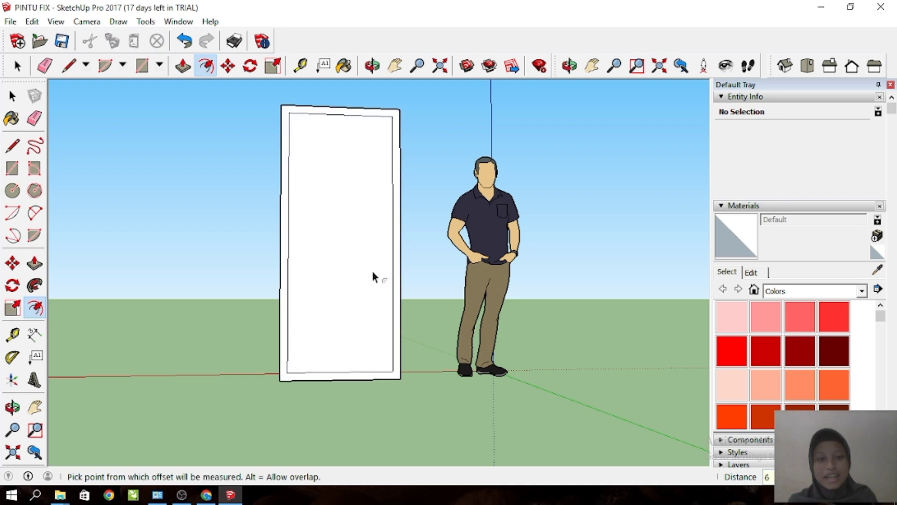
pyautogui.click(20, 96)
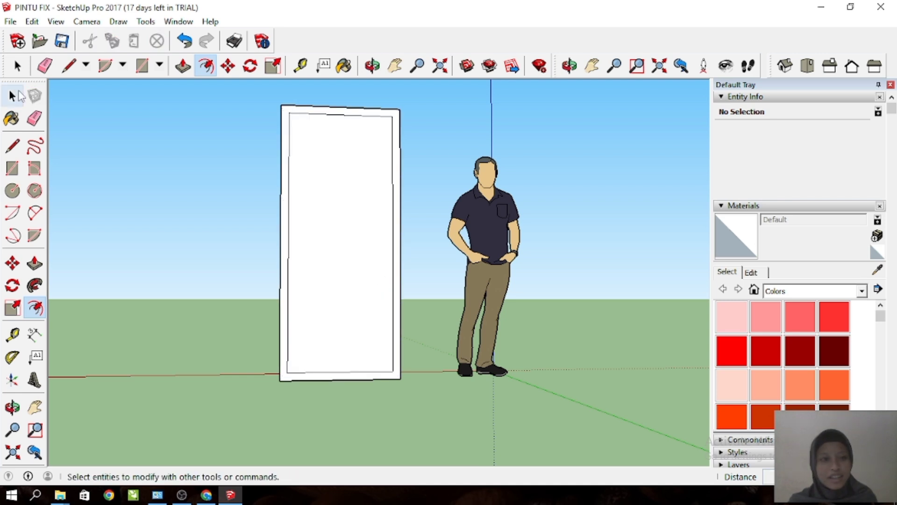
pyautogui.click(18, 94)
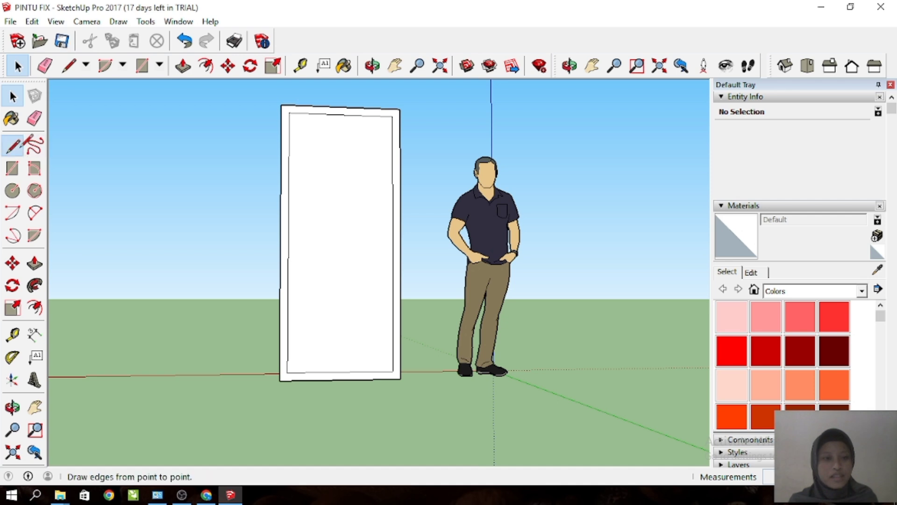
# On the back face, draw lines from the lower inner corners to the base edge and erase the inner horizontal line between them.
pyautogui.click(12, 146)
pyautogui.scroll(3, 291, 384)
pyautogui.click(286, 365)
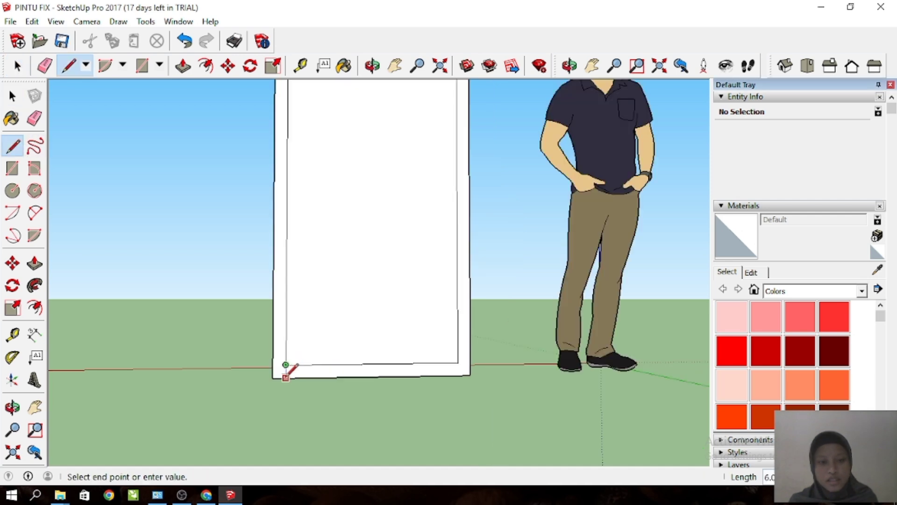
pyautogui.click(285, 378)
pyautogui.click(458, 362)
pyautogui.click(458, 375)
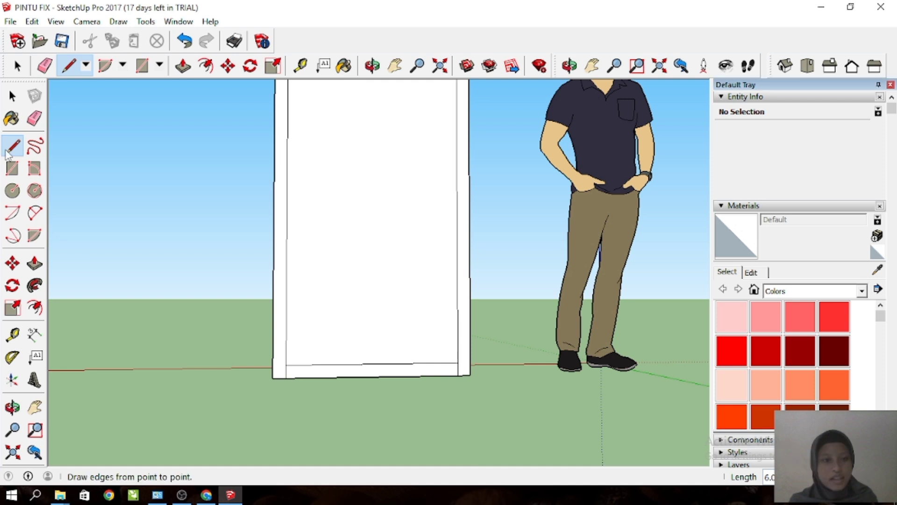
pyautogui.click(34, 118)
pyautogui.click(336, 363)
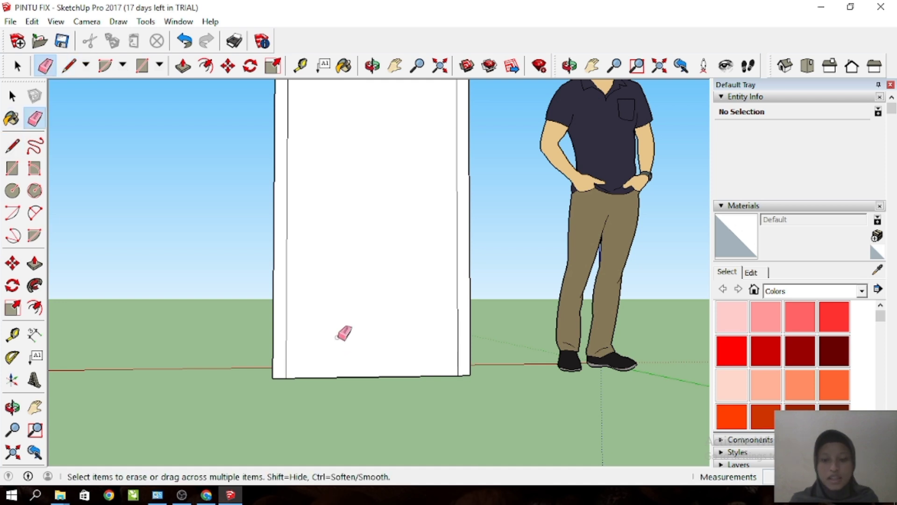
pyautogui.click(13, 96)
# Push the back face's inner panel through the slab with Push/Pull to open the doorway.
pyautogui.click(35, 263)
pyautogui.click(344, 296)
pyautogui.click(318, 301)
pyautogui.press('space')
# Select the whole door frame geometry and make it a group.
pyautogui.moveTo(265, 314); pyautogui.dragTo(495, 340, button='middle')
pyautogui.moveTo(313, 332); pyautogui.dragTo(434, 328, button='middle')
pyautogui.moveTo(536, 398); pyautogui.dragTo(433, 327)
pyautogui.moveTo(381, 305); pyautogui.dragTo(403, 270, button='middle')
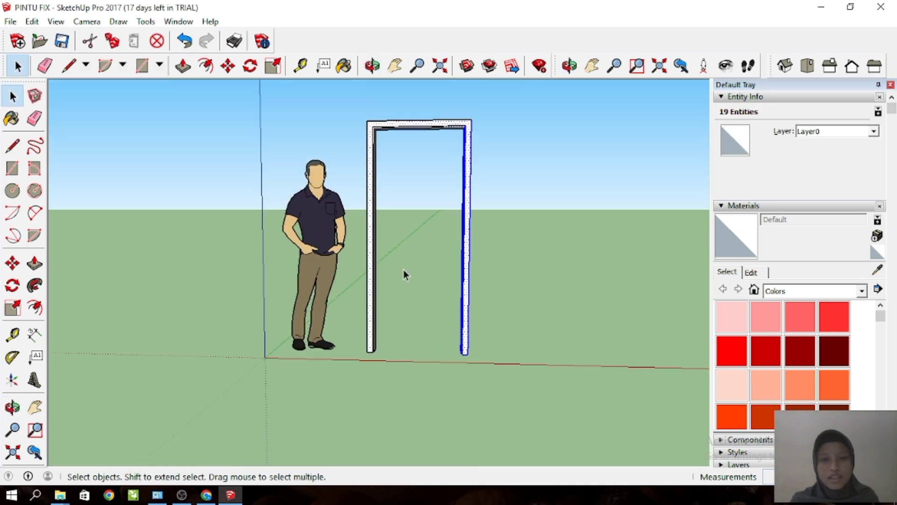
pyautogui.click(402, 270)
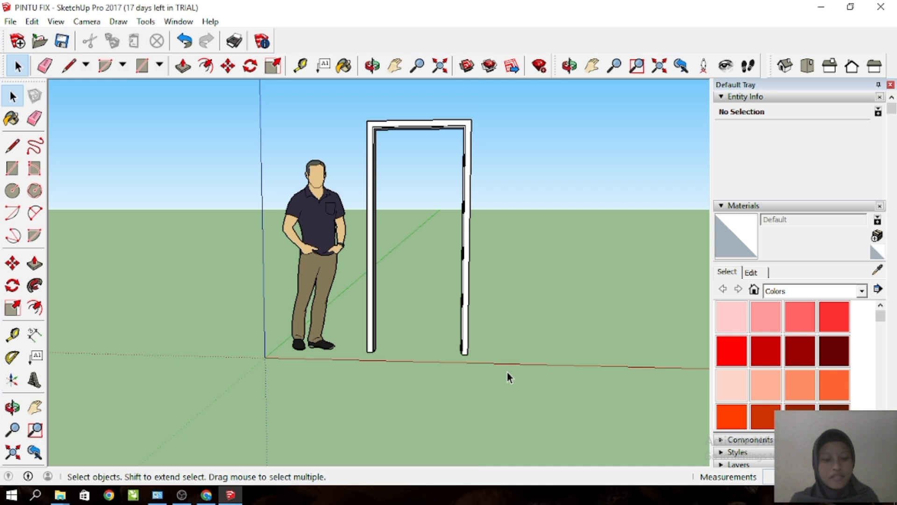
pyautogui.moveTo(498, 315); pyautogui.dragTo(385, 288)
pyautogui.moveTo(498, 409); pyautogui.dragTo(351, 95)
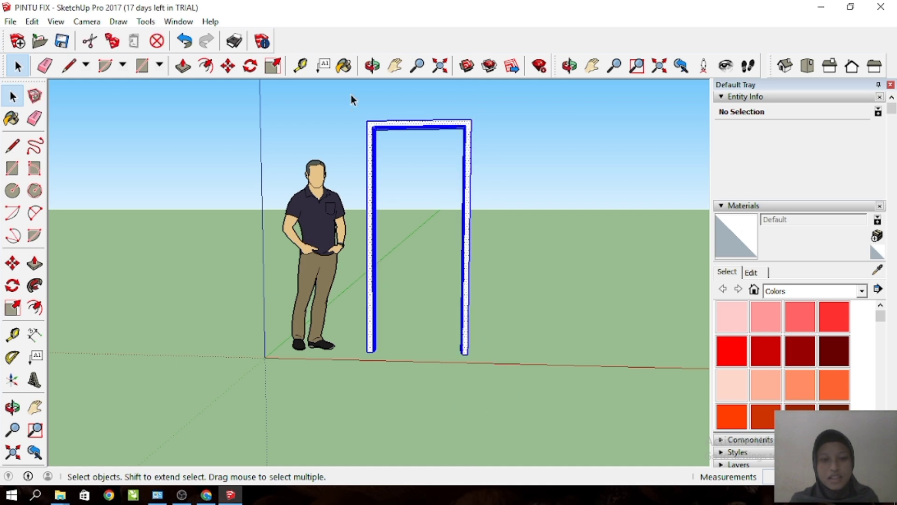
pyautogui.rightClick(383, 126)
pyautogui.click(430, 235)
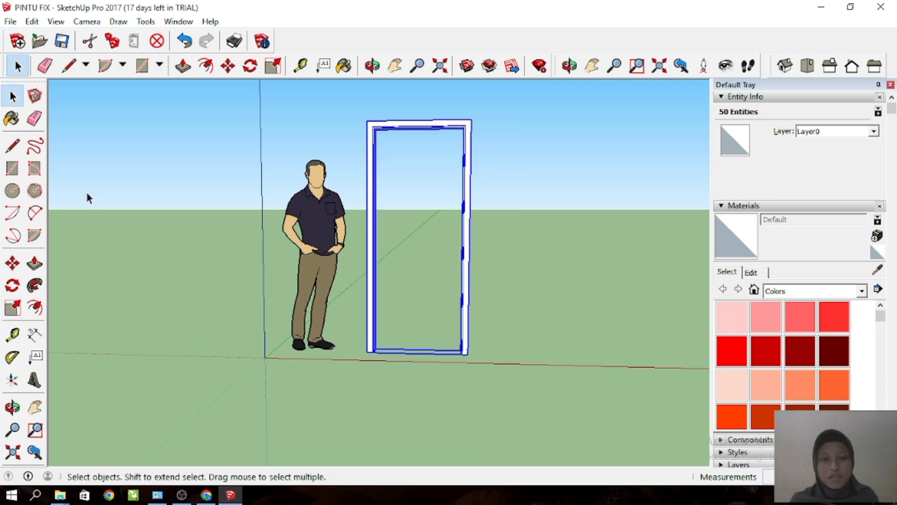
pyautogui.click(241, 252)
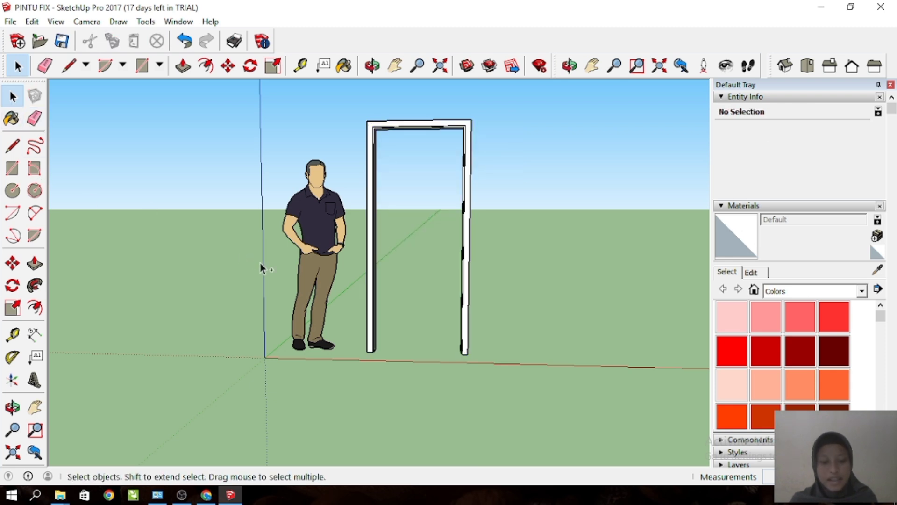
# Draw a rectangle filling the doorway, from the upper inner corner of the frame's front recess to the opposite lower corner.
pyautogui.scroll(2, 466, 298)
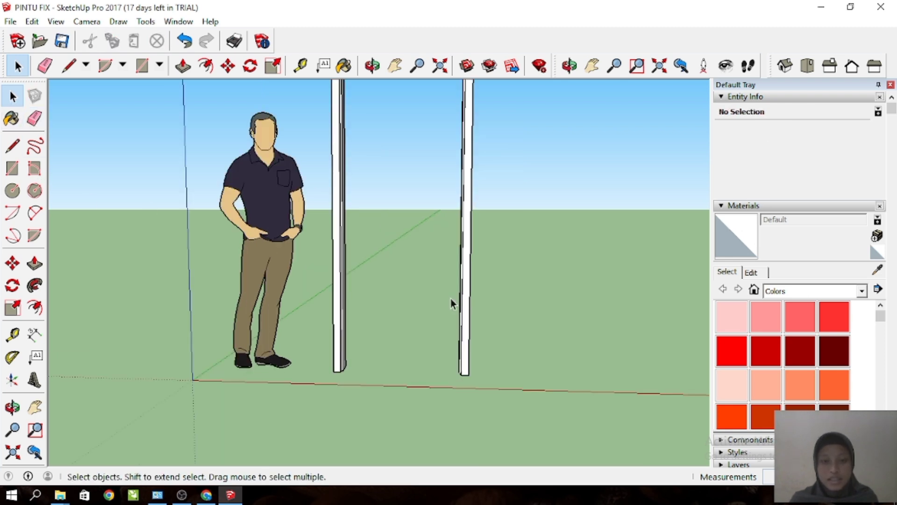
pyautogui.scroll(-1, 410, 356)
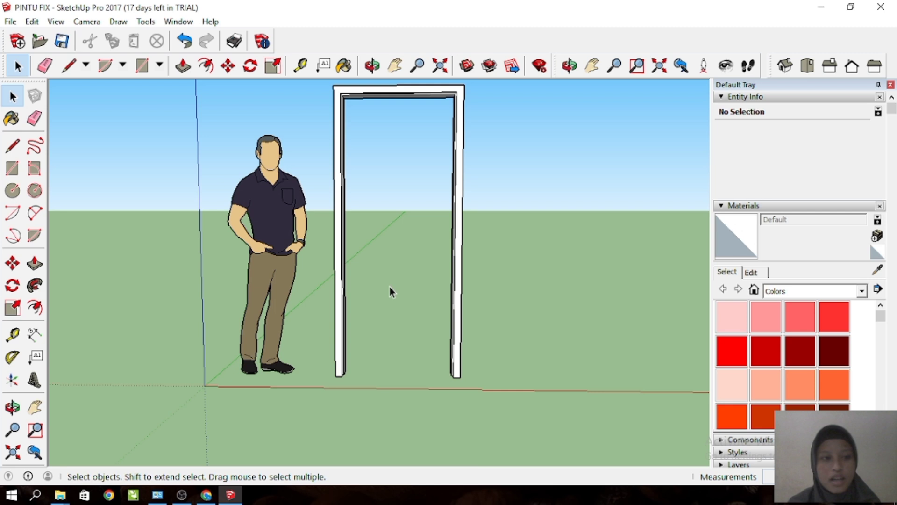
pyautogui.click(12, 169)
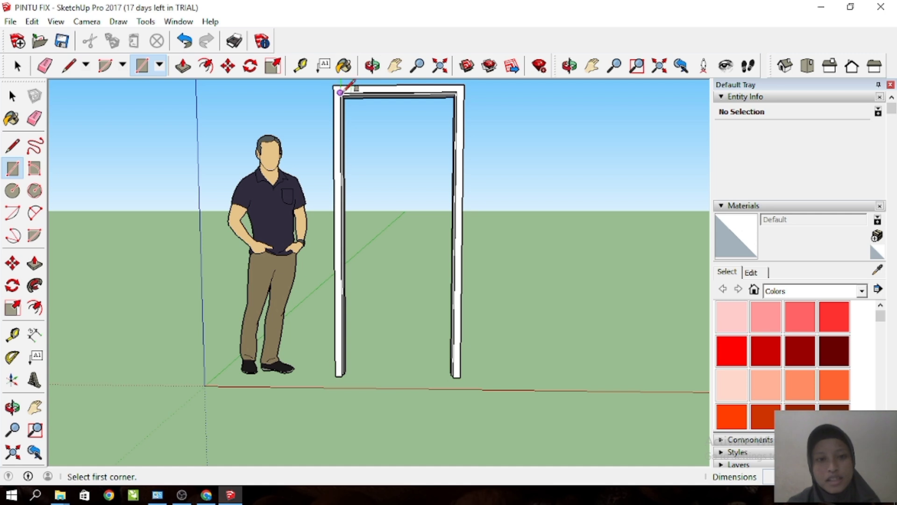
pyautogui.click(340, 93)
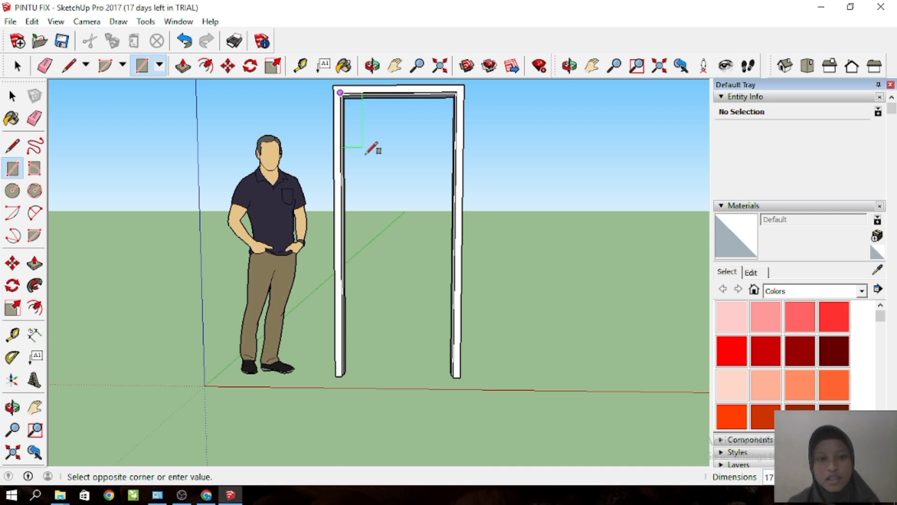
pyautogui.click(453, 377)
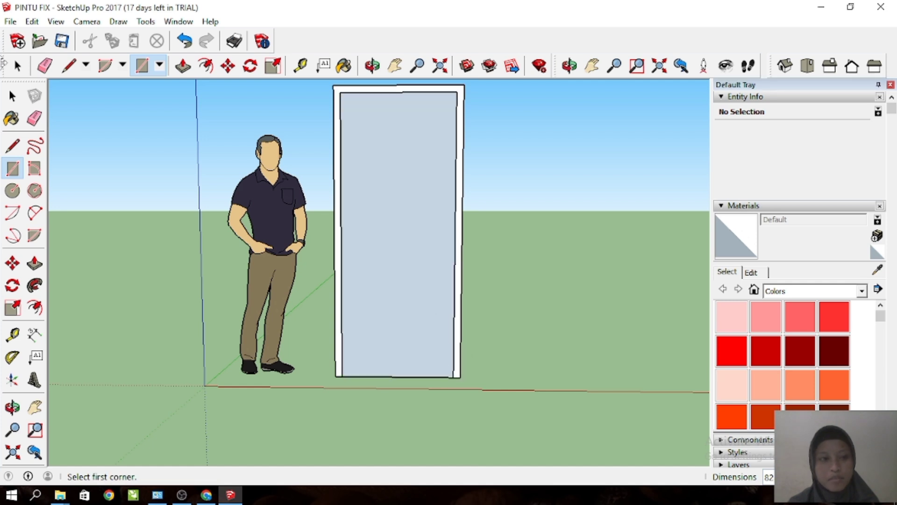
# Copy the rectangle face with Move along the red axis, about 99 cm, placing it beside the frame away from the figure.
pyautogui.click(12, 96)
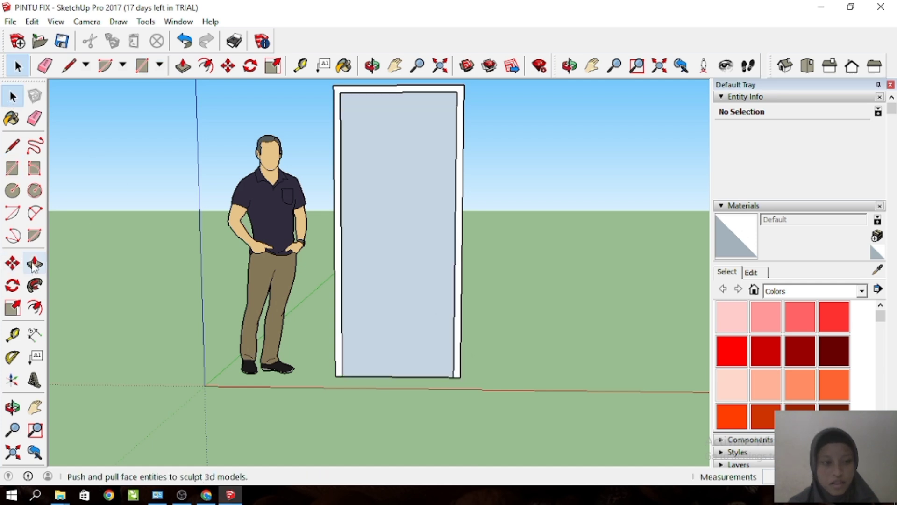
pyautogui.click(13, 264)
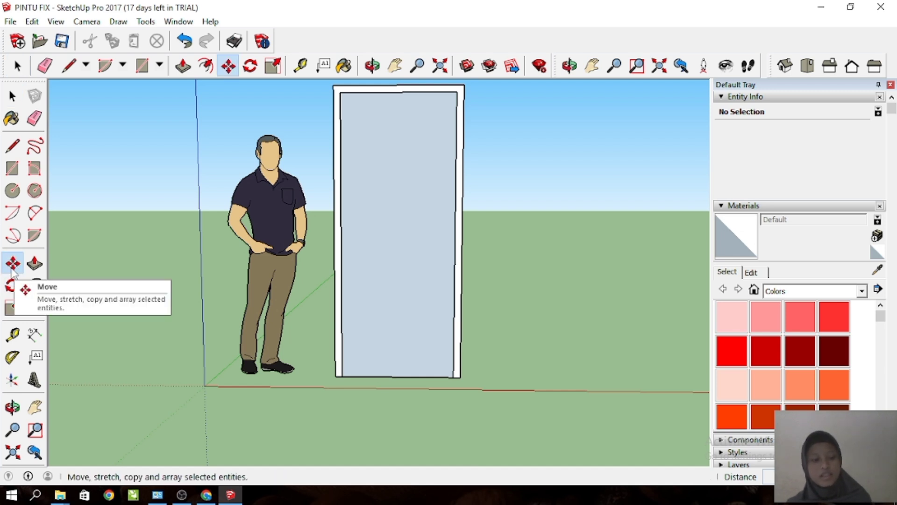
pyautogui.keyDown('ctrl'); pyautogui.click(374, 230); pyautogui.keyUp('ctrl')
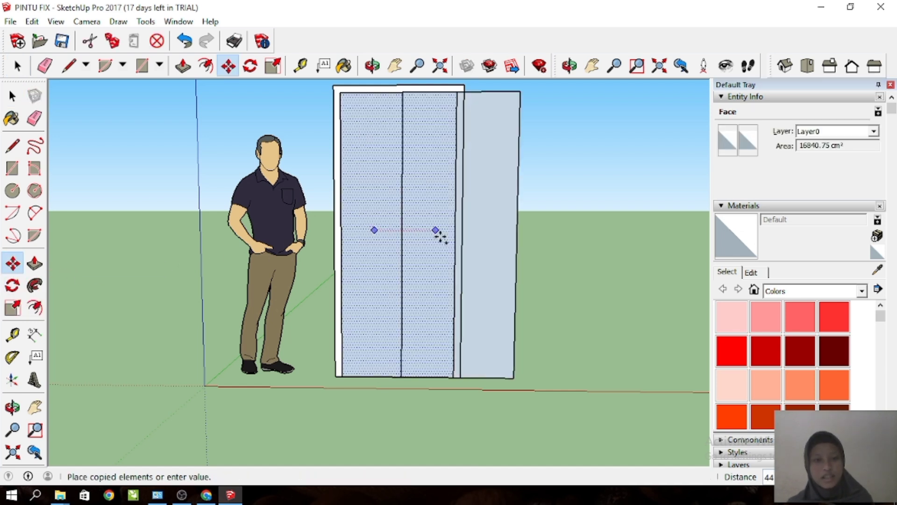
pyautogui.click(514, 229)
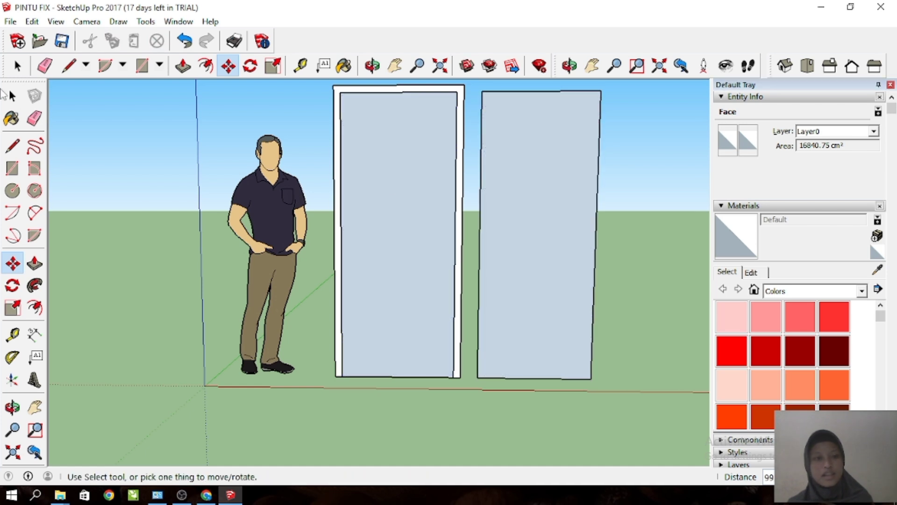
# Delete the original rectangle's face and its remaining edges from the doorway.
pyautogui.click(13, 96)
pyautogui.click(383, 209)
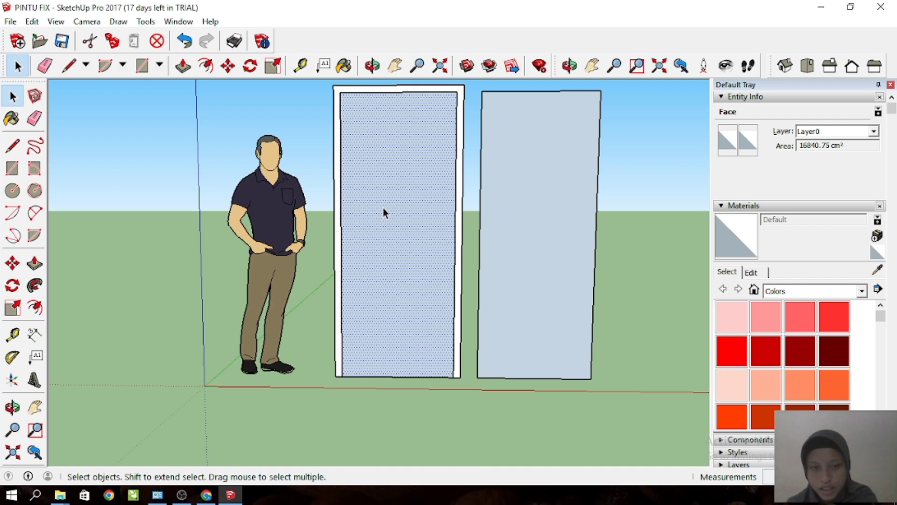
pyautogui.press('Delete')
pyautogui.scroll(3, 374, 350)
pyautogui.moveTo(446, 398); pyautogui.dragTo(361, 279)
pyautogui.press('Delete')
pyautogui.scroll(-2, 228, 247)
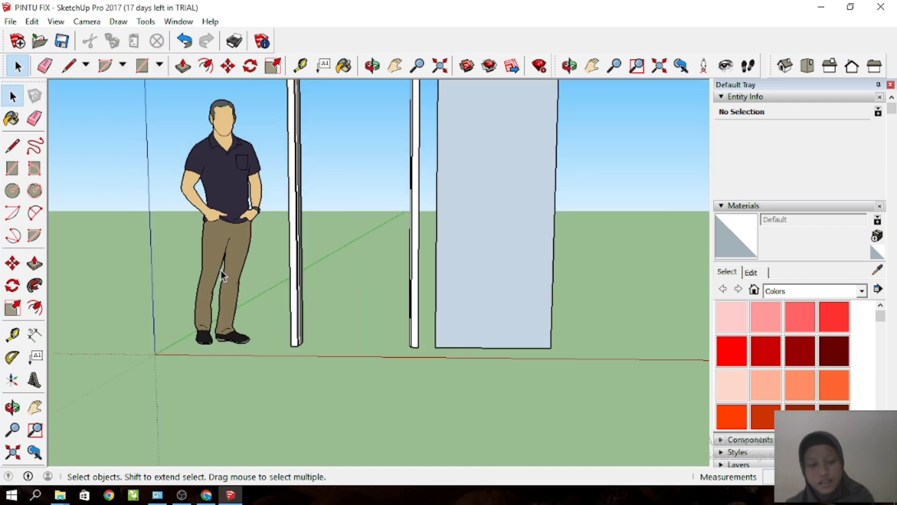
# Extrude the copied rectangle 4 cm with Push/Pull to form the door leaf.
pyautogui.scroll(-2, 220, 246)
pyautogui.scroll(3, 346, 155)
pyautogui.scroll(2, 279, 142)
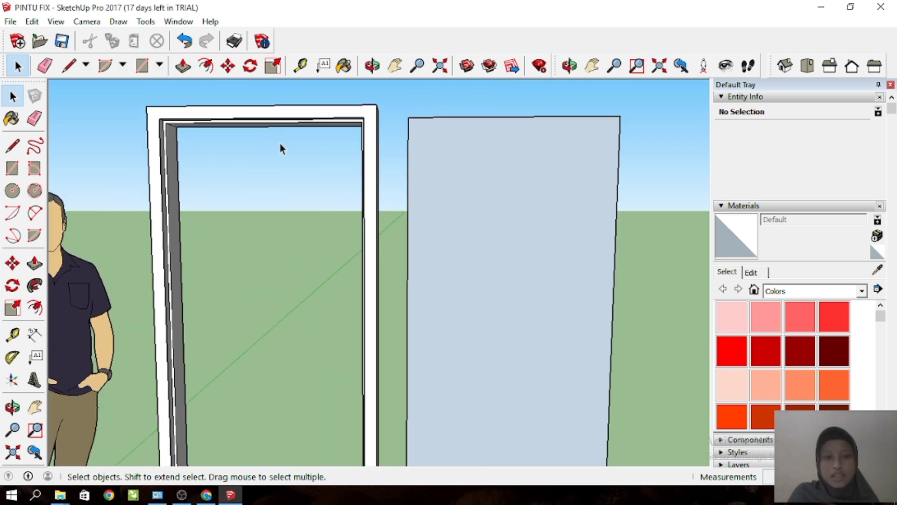
pyautogui.scroll(-2, 280, 145)
pyautogui.scroll(2, 275, 117)
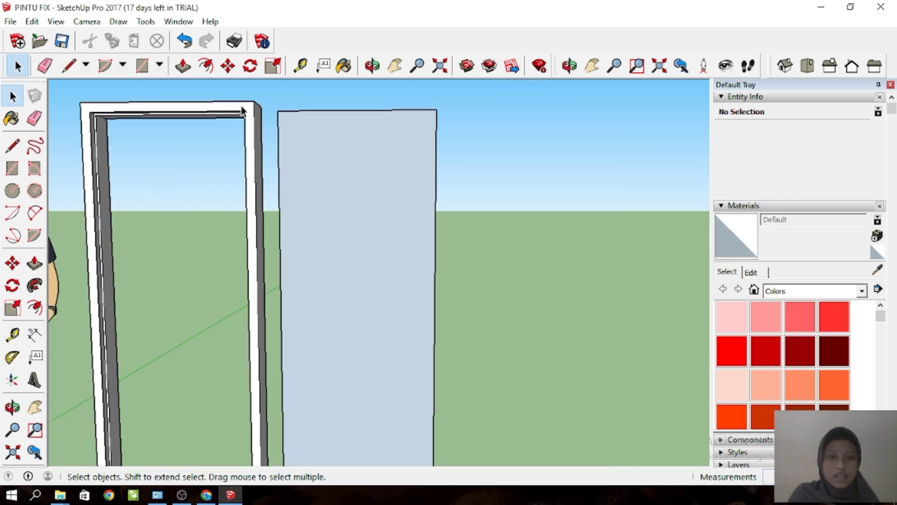
pyautogui.scroll(-2, 280, 122)
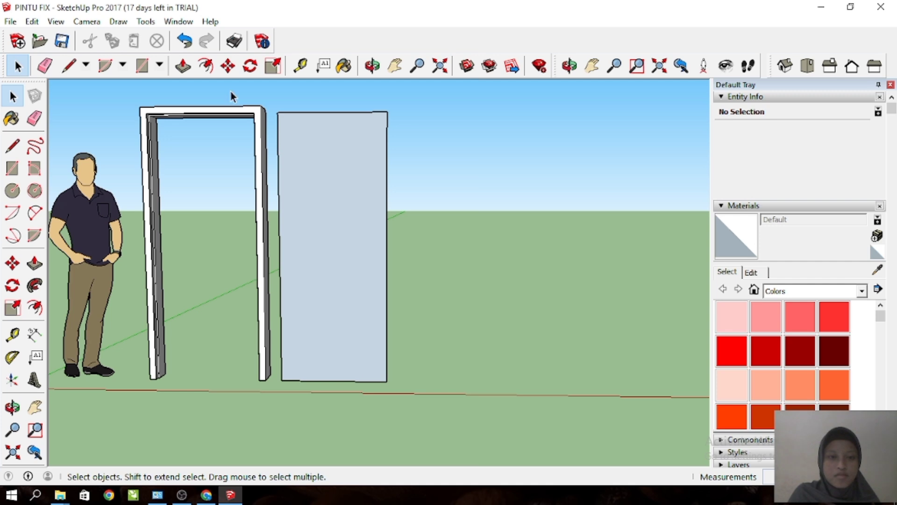
pyautogui.moveTo(368, 144); pyautogui.dragTo(327, 123, button='middle')
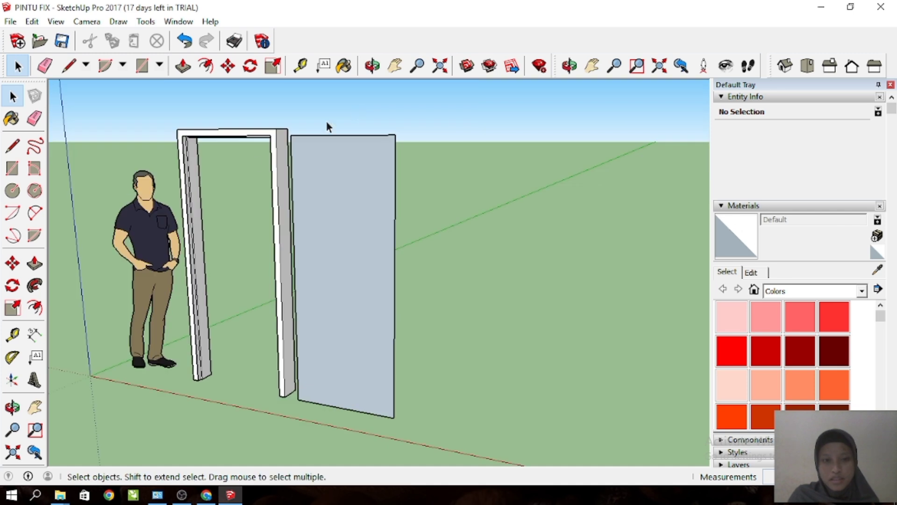
pyautogui.click(34, 264)
pyautogui.click(363, 251)
pyautogui.write('4')
pyautogui.press('Return')
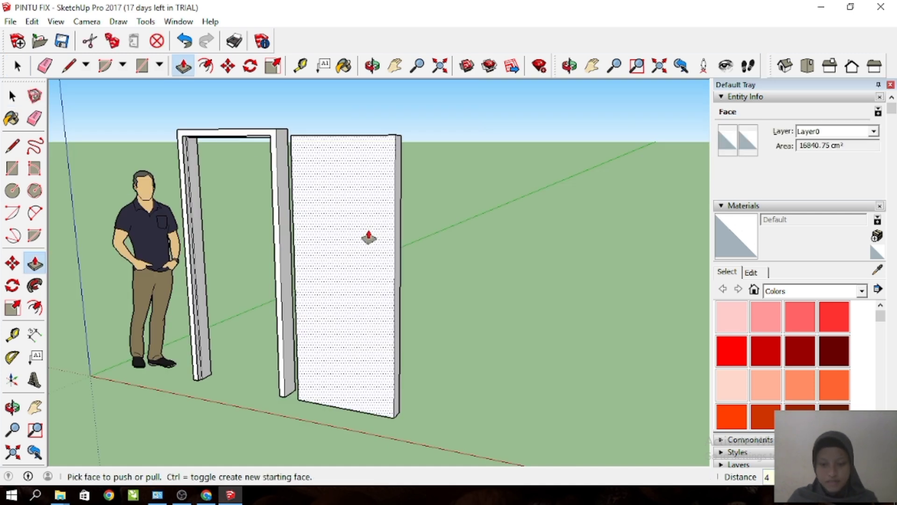
pyautogui.click(13, 96)
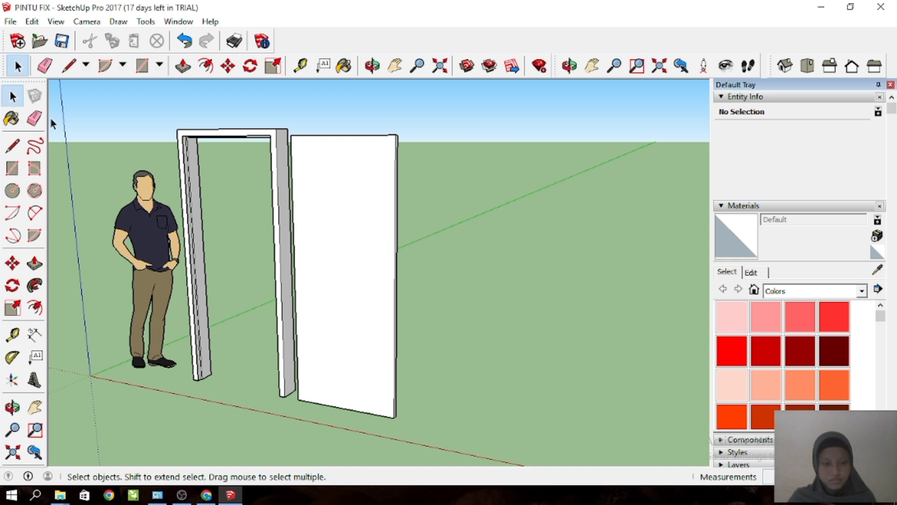
# Try to offset the outline of the door leaf's front face inward by 8 cm.
pyautogui.scroll(2, 217, 161)
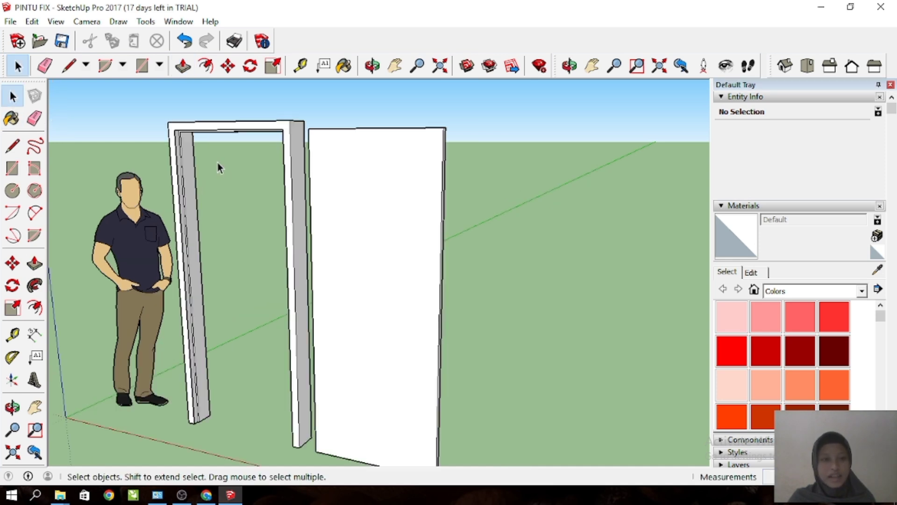
pyautogui.scroll(1, 150, 144)
pyautogui.moveTo(356, 181); pyautogui.dragTo(290, 144, button='middle')
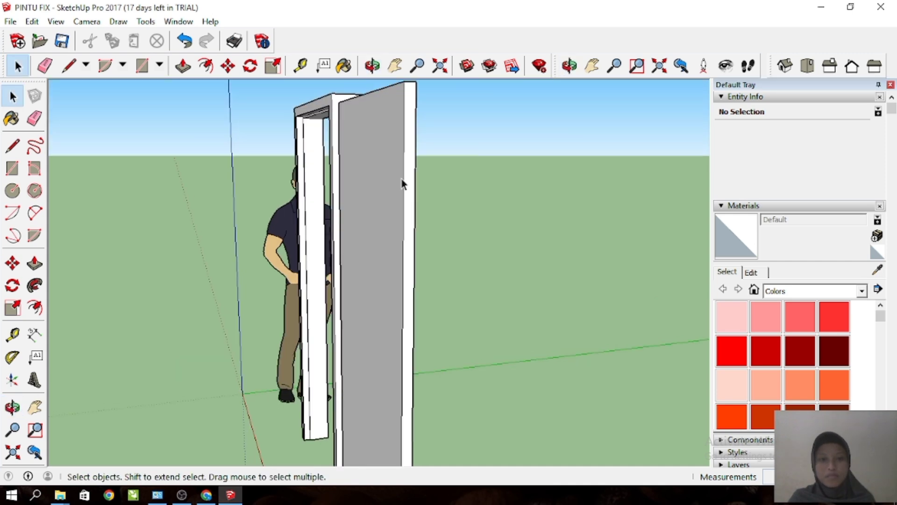
pyautogui.moveTo(402, 178); pyautogui.dragTo(621, 241, button='middle')
pyautogui.scroll(-3, 533, 159)
pyautogui.scroll(1, 519, 300)
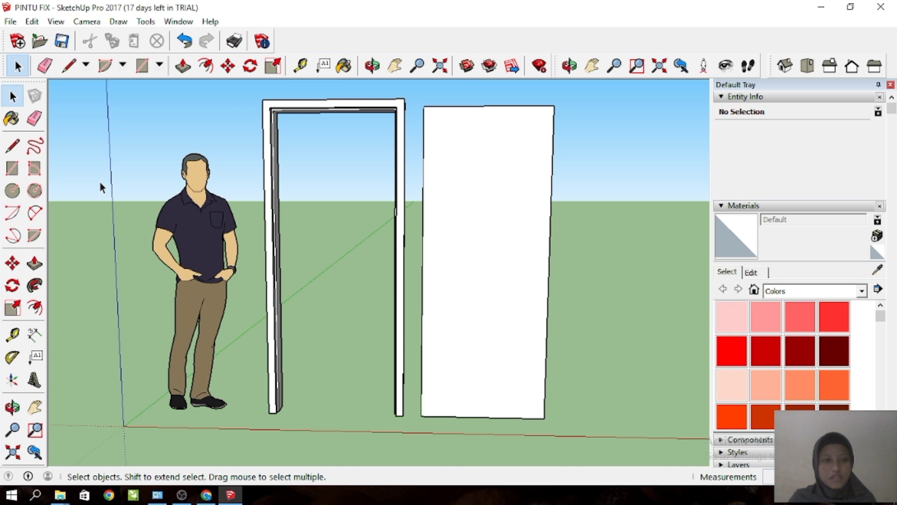
pyautogui.press('f')
pyautogui.click(468, 228)
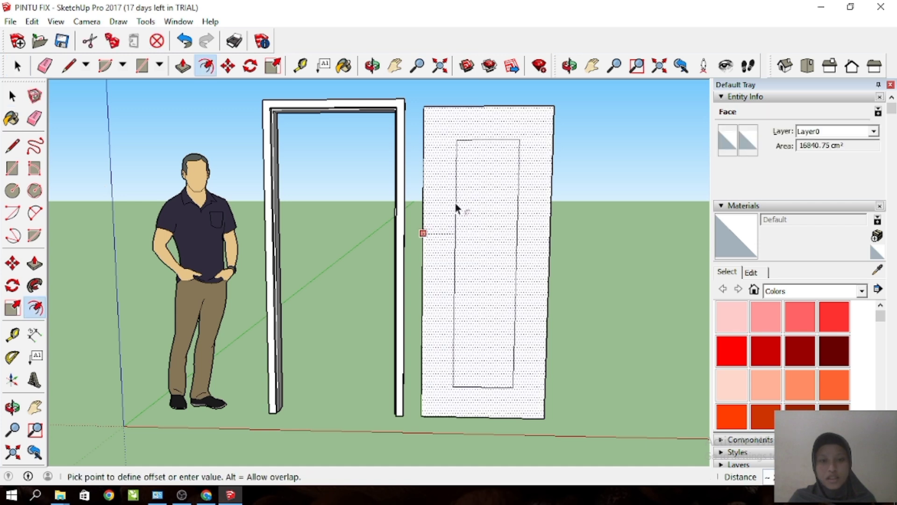
pyautogui.click(456, 206)
pyautogui.write('8')
pyautogui.press('Return')
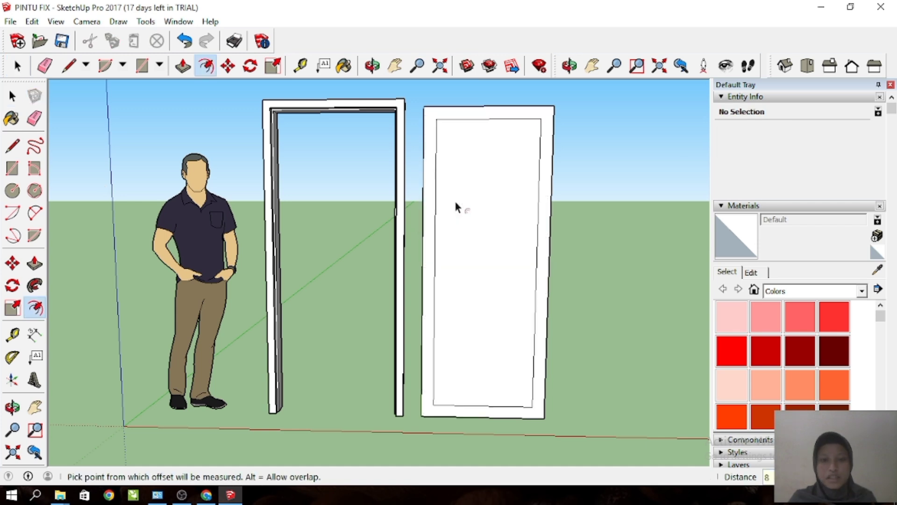
pyautogui.click(14, 99)
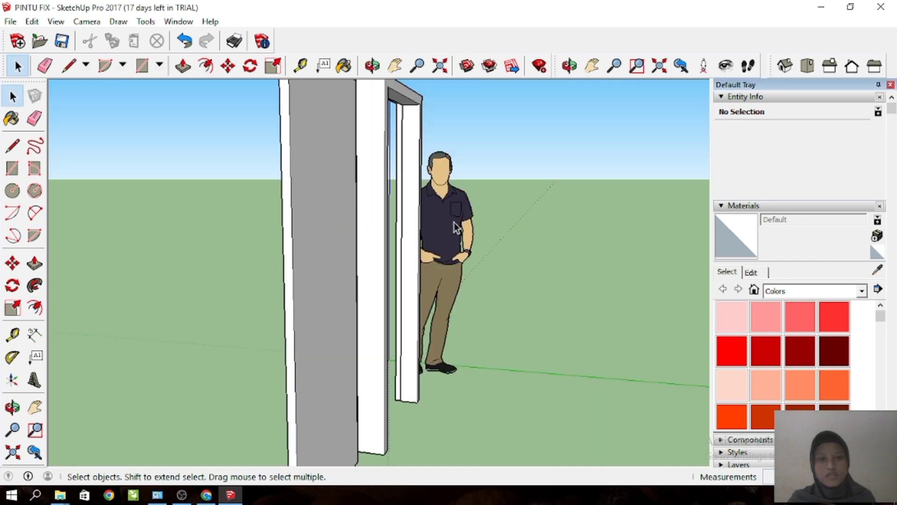
# Offset the outline of the door leaf's back face inward by 8 cm.
pyautogui.moveTo(453, 223); pyautogui.dragTo(249, 217, button='middle')
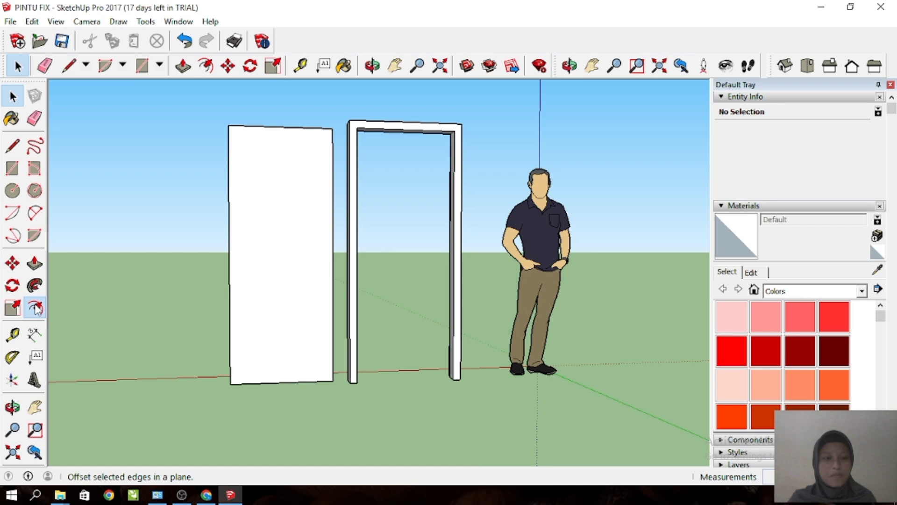
pyautogui.click(37, 310)
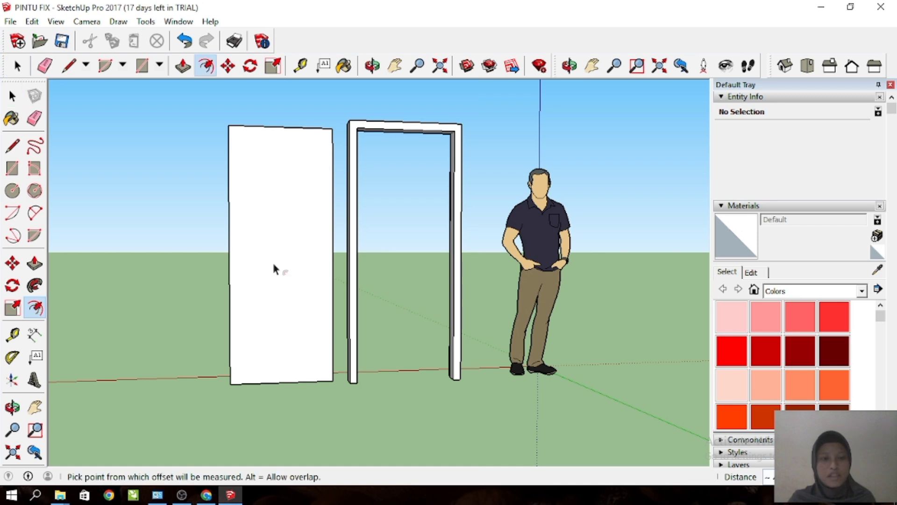
pyautogui.click(284, 291)
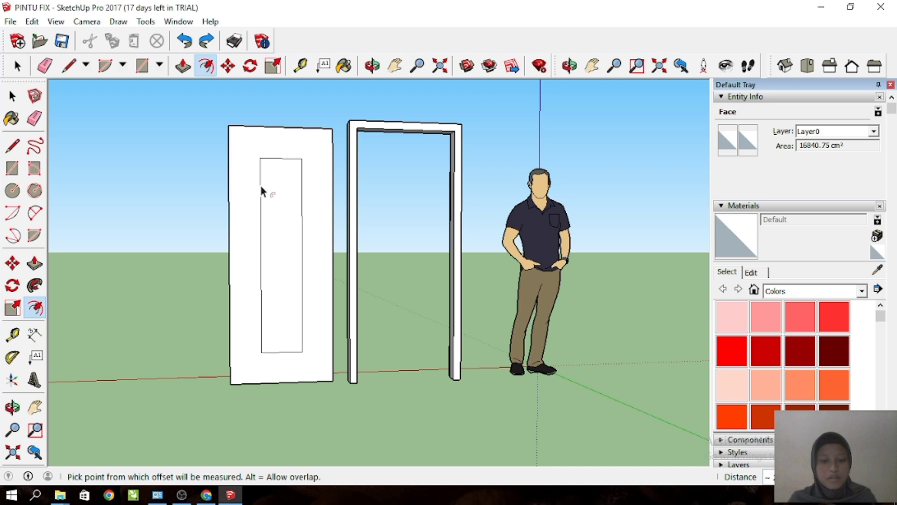
pyautogui.write('8')
pyautogui.press('Return')
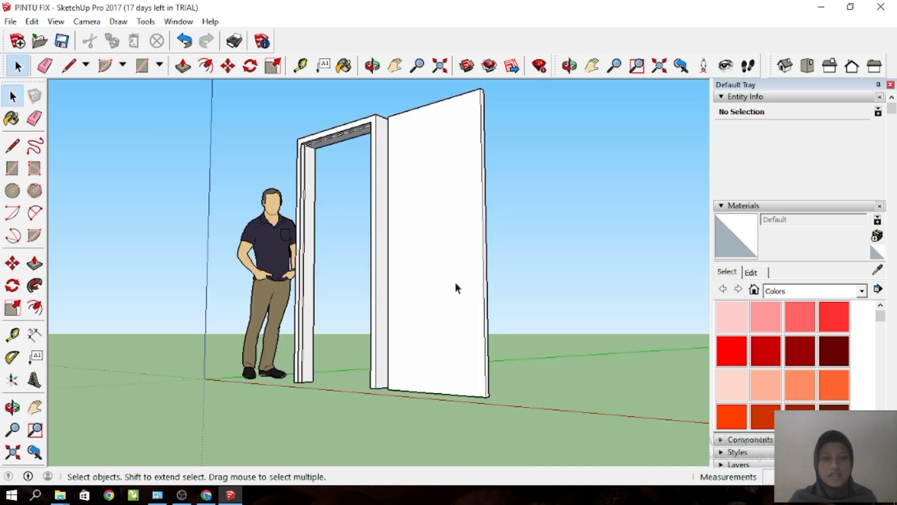
# Offset the outline of the door leaf's front face inward to form a narrow border.
pyautogui.moveTo(456, 286); pyautogui.dragTo(603, 307, button='middle')
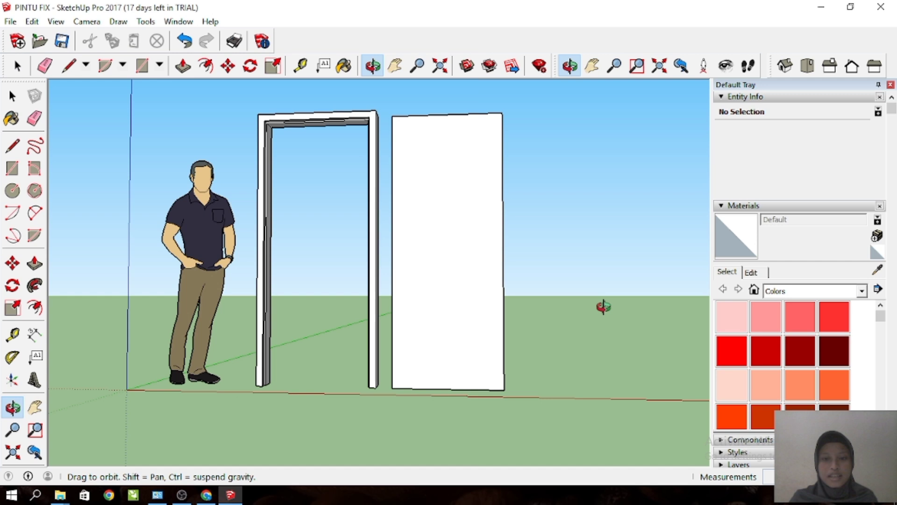
pyautogui.press('f')
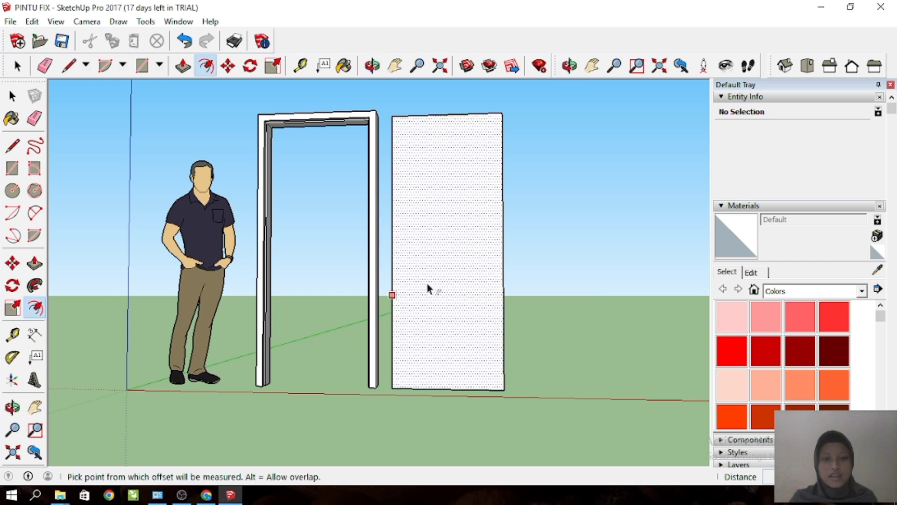
pyautogui.click(427, 282)
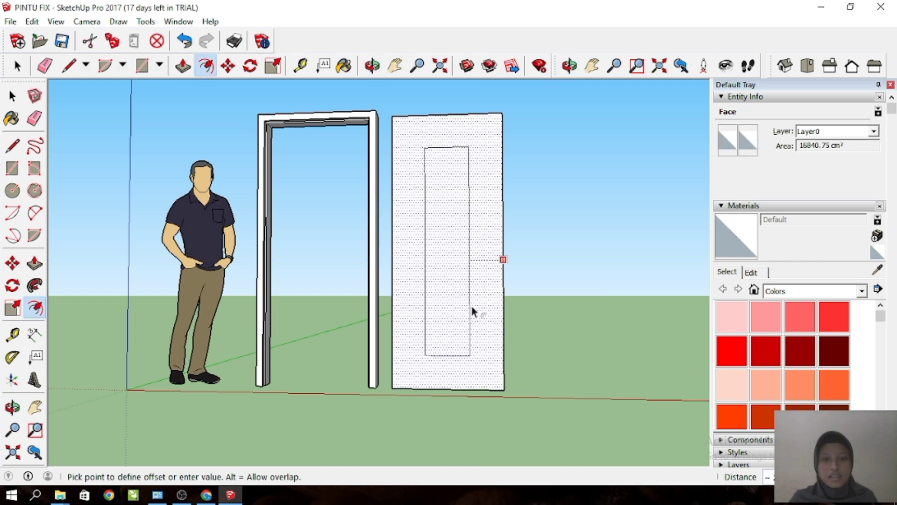
pyautogui.click(466, 293)
pyautogui.click(10, 96)
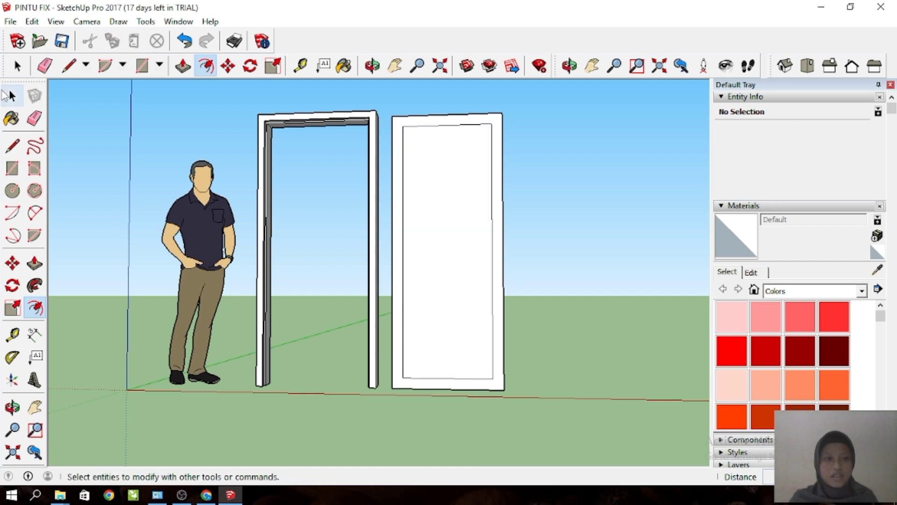
# Try to place a vertical guide just inside the left edge of the door leaf's inner panel outline.
pyautogui.moveTo(250, 309); pyautogui.dragTo(555, 319, button='middle')
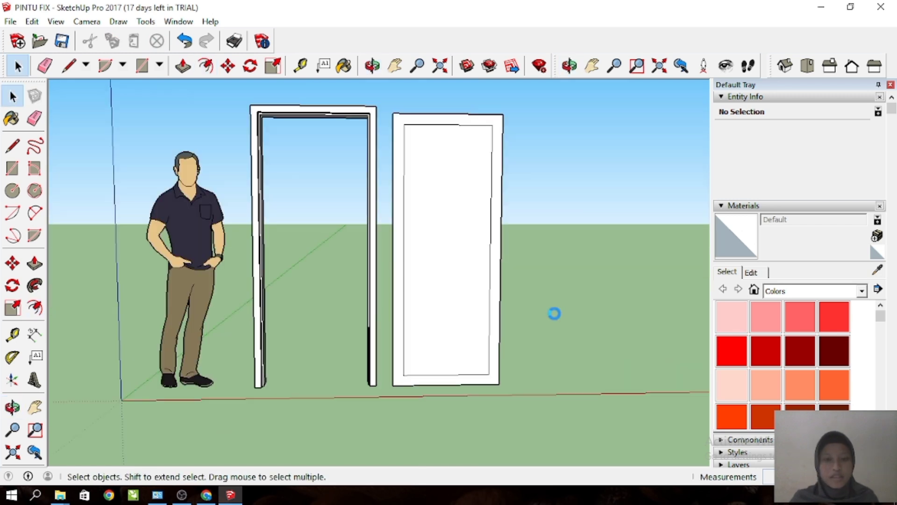
pyautogui.scroll(1, 554, 313)
pyautogui.moveTo(458, 276); pyautogui.dragTo(430, 295, button='middle')
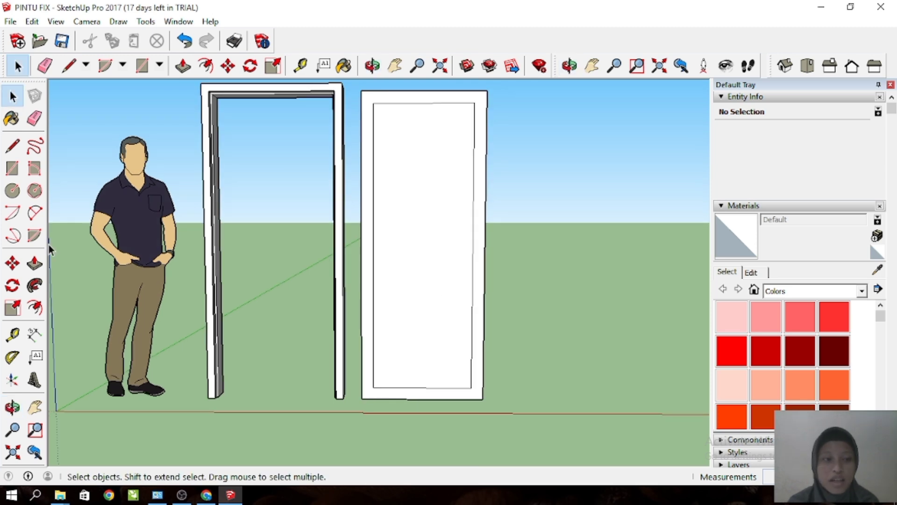
pyautogui.click(13, 334)
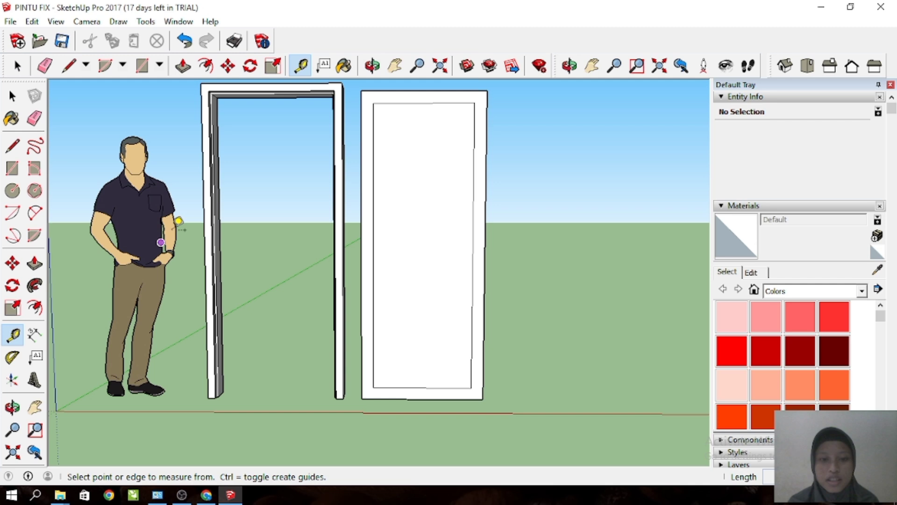
pyautogui.click(373, 198)
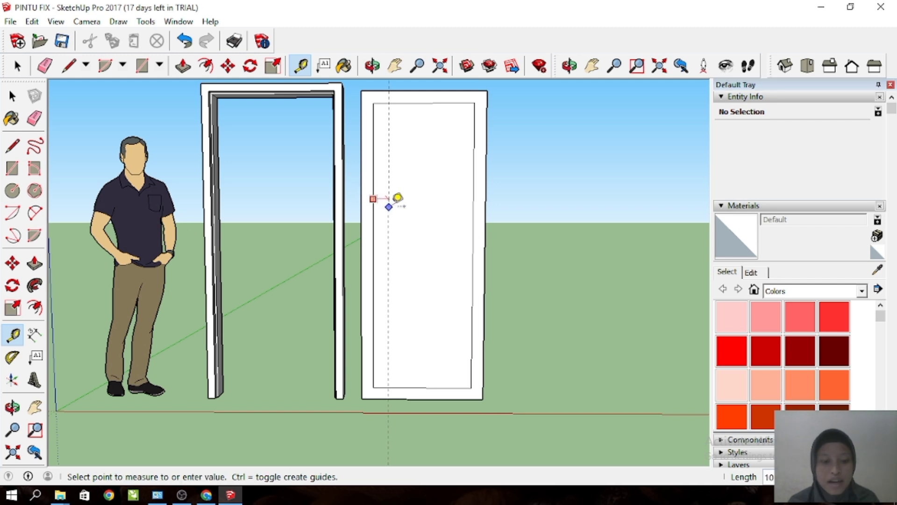
pyautogui.click(390, 204)
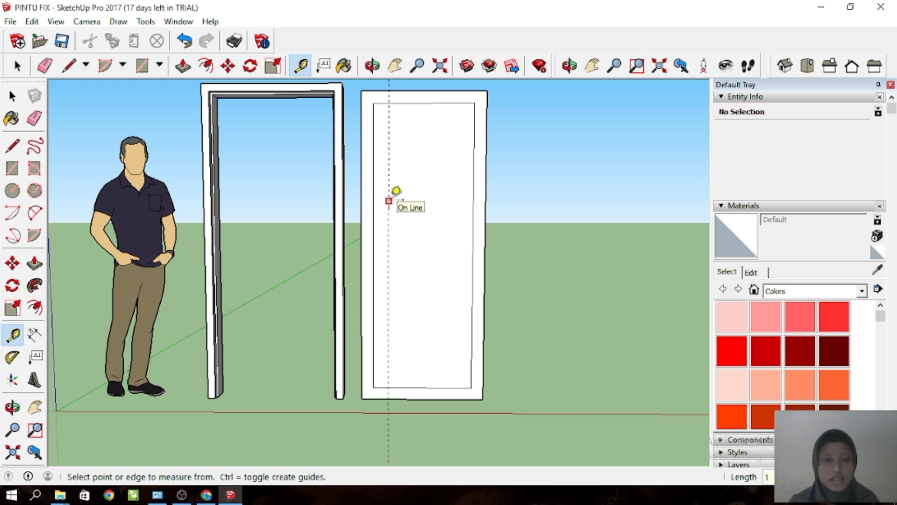
pyautogui.hotkey('ctrl', 'z')
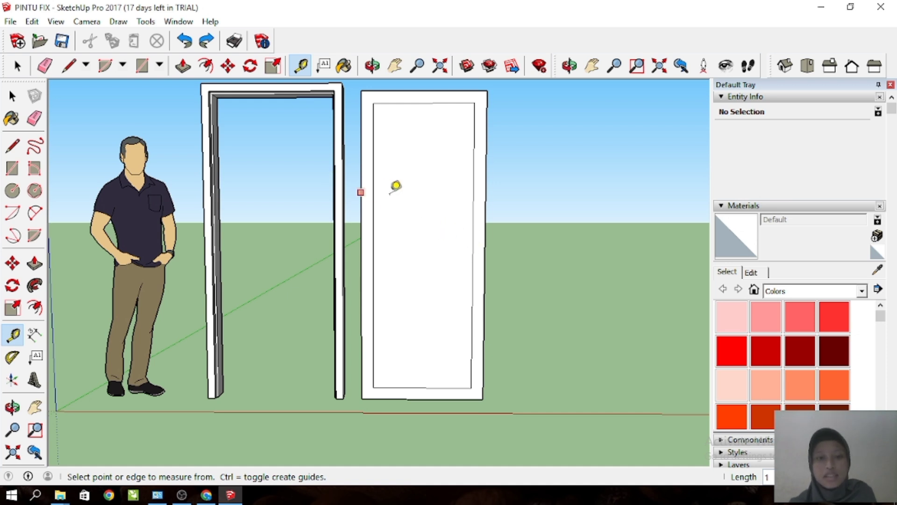
pyautogui.moveTo(372, 216); pyautogui.dragTo(370, 209, button='middle')
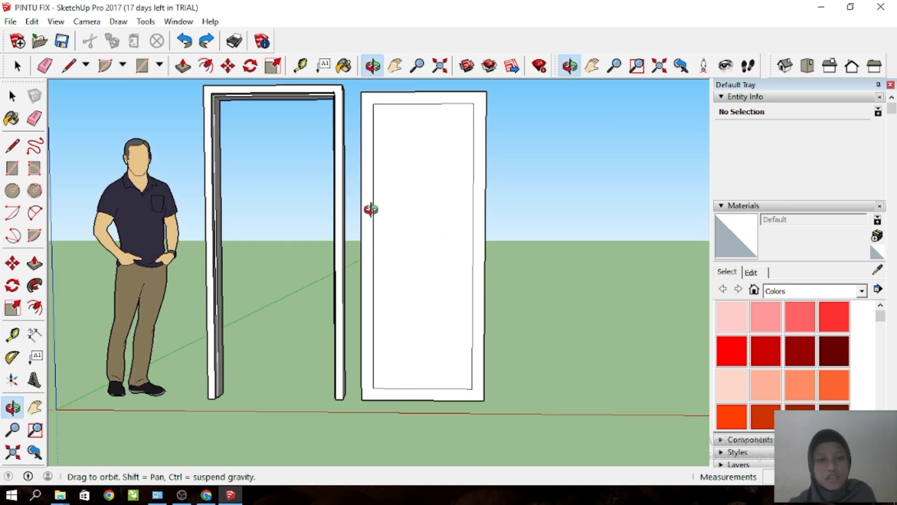
pyautogui.scroll(5, 374, 201)
pyautogui.scroll(-6, 375, 200)
pyautogui.scroll(1, 374, 200)
pyautogui.scroll(-1, 371, 198)
pyautogui.scroll(2, 354, 149)
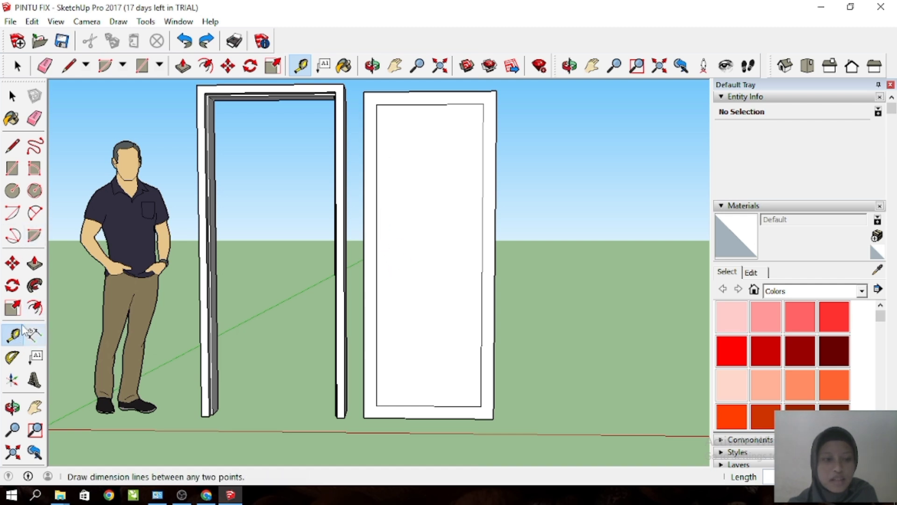
pyautogui.click(12, 313)
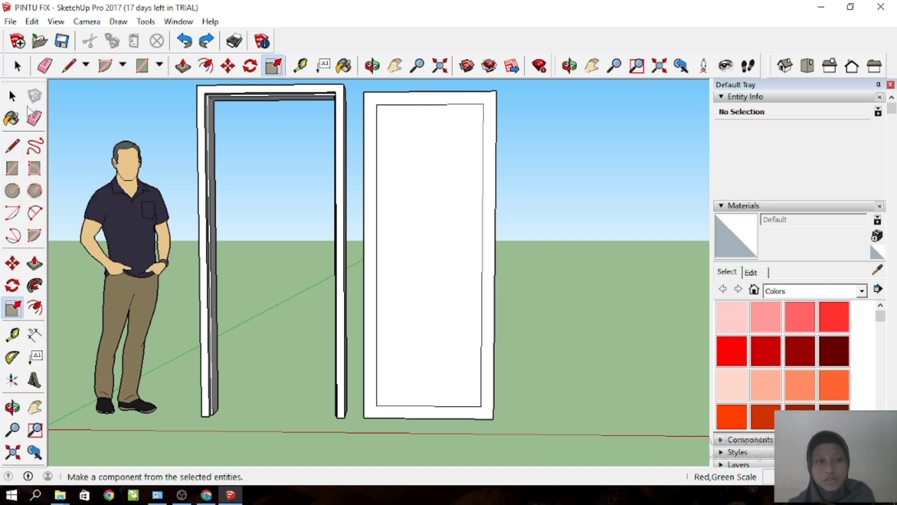
# Place a vertical guide 15 cm inside the left edge of the inner panel outline with the Tape Measure.
pyautogui.click(12, 334)
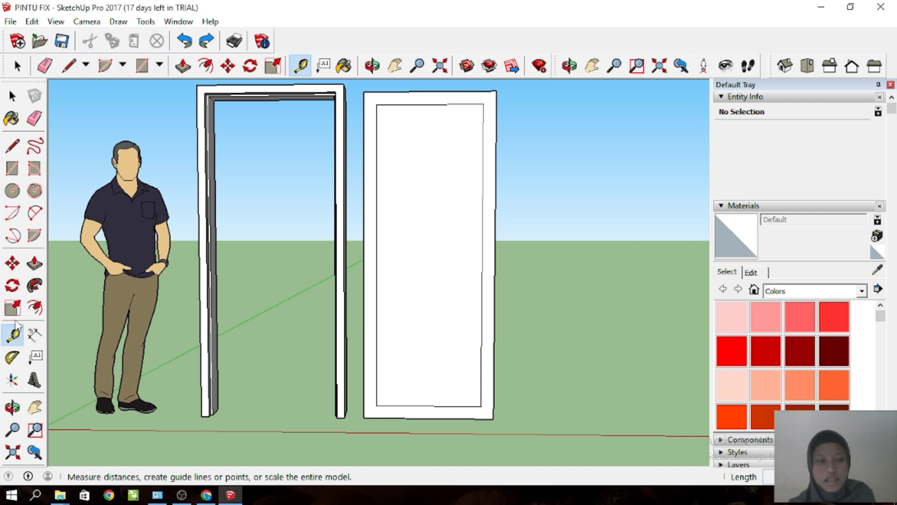
pyautogui.scroll(3, 378, 257)
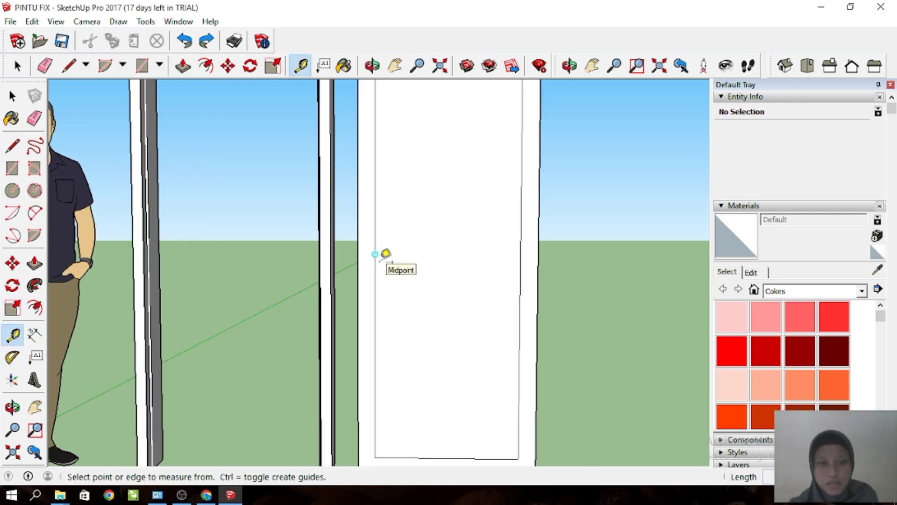
pyautogui.click(375, 243)
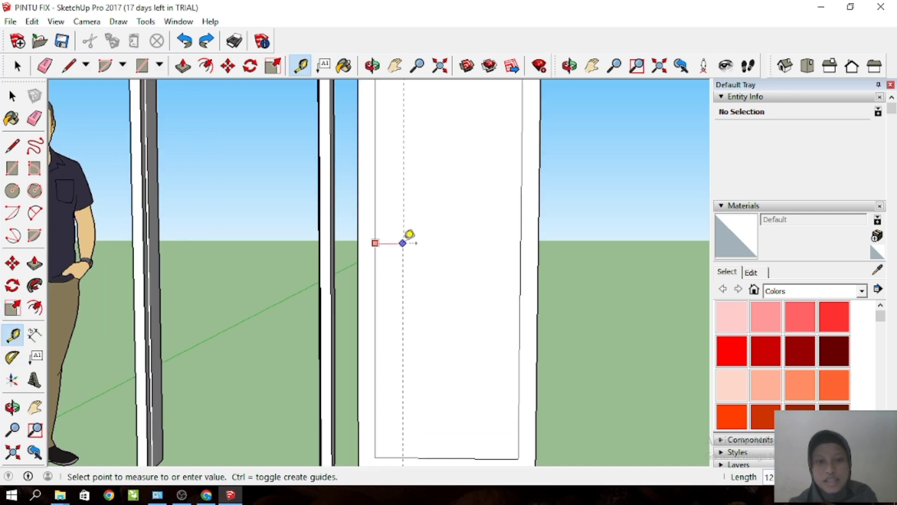
pyautogui.click(403, 243)
pyautogui.write('15')
pyautogui.press('Return')
pyautogui.scroll(-3, 398, 247)
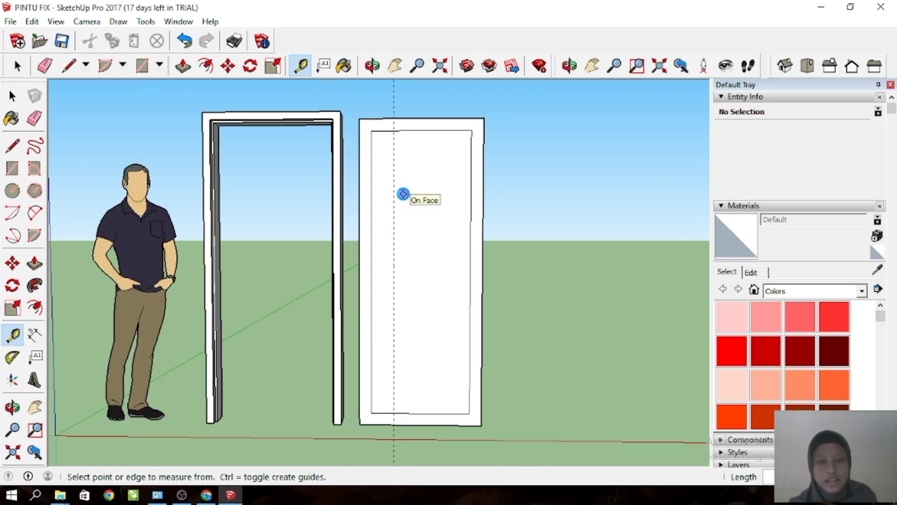
# Try to place a horizontal guide below the top edge of the inner panel outline.
pyautogui.scroll(4, 426, 135)
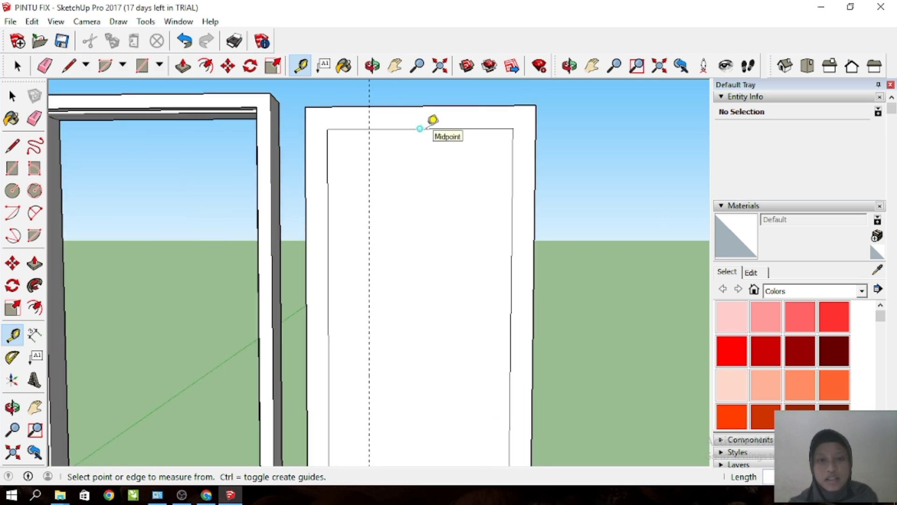
pyautogui.click(431, 121)
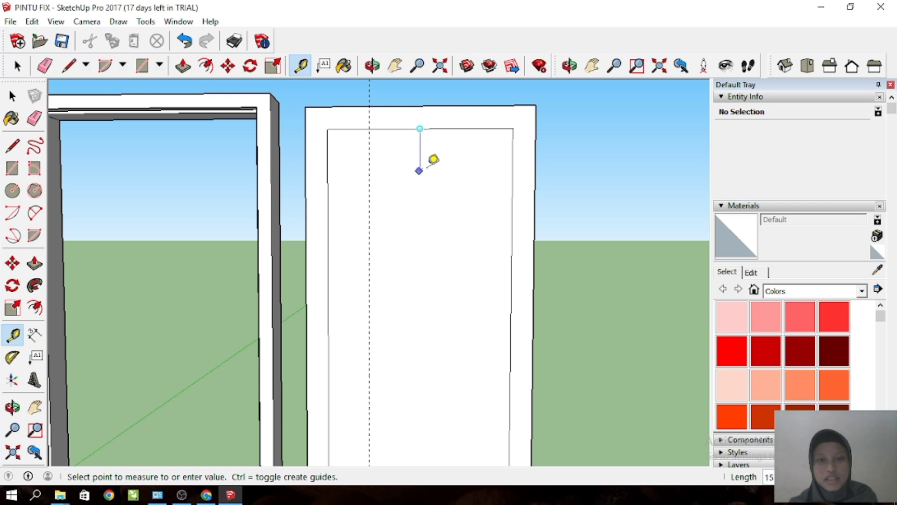
pyautogui.click(435, 171)
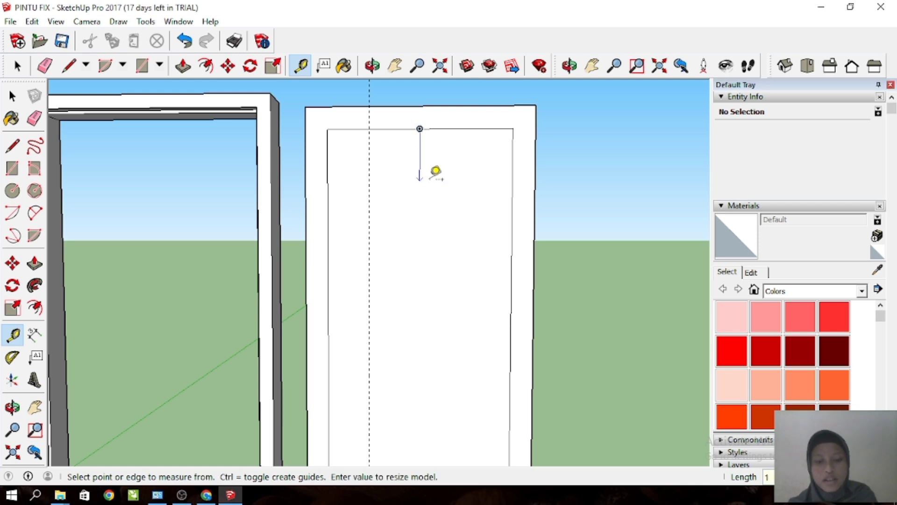
pyautogui.click(429, 128)
pyautogui.click(435, 170)
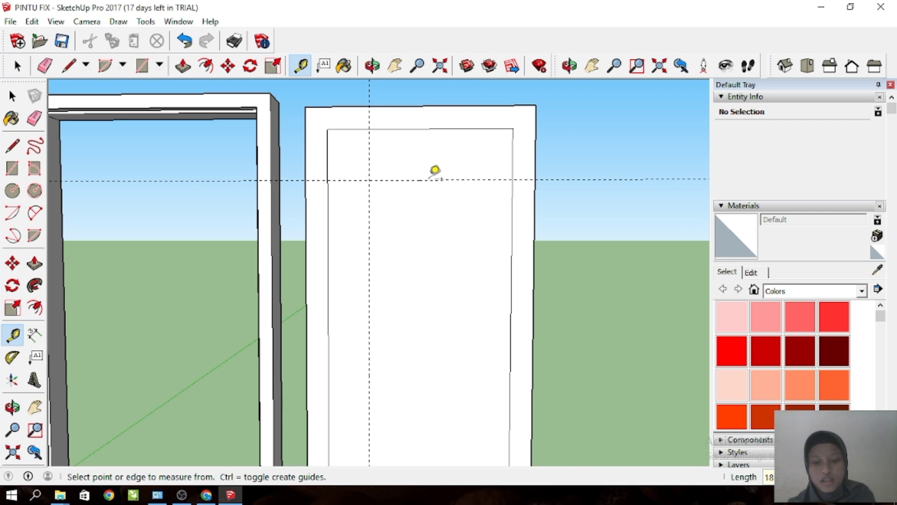
pyautogui.hotkey('ctrl', 'z')
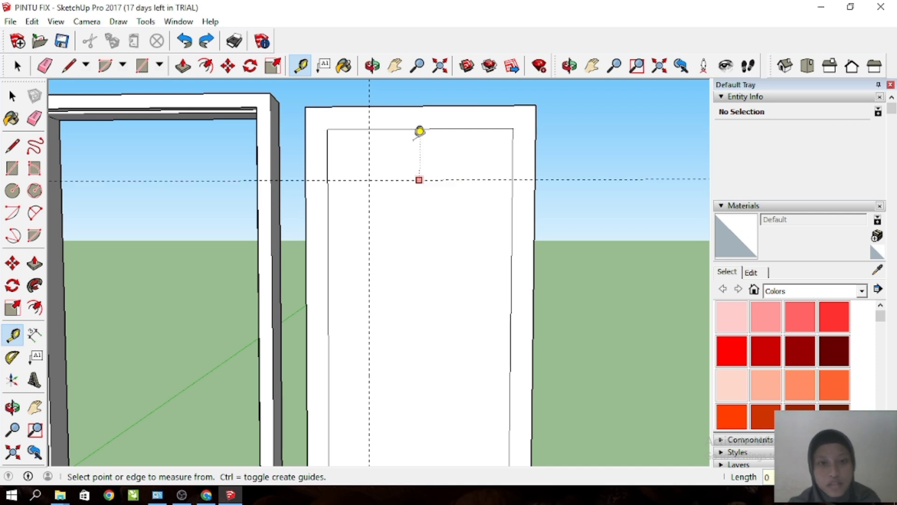
# Place a horizontal guide below the inner panel outline's top edge, measured from the edge's midpoint.
pyautogui.scroll(2, 418, 133)
pyautogui.click(423, 125)
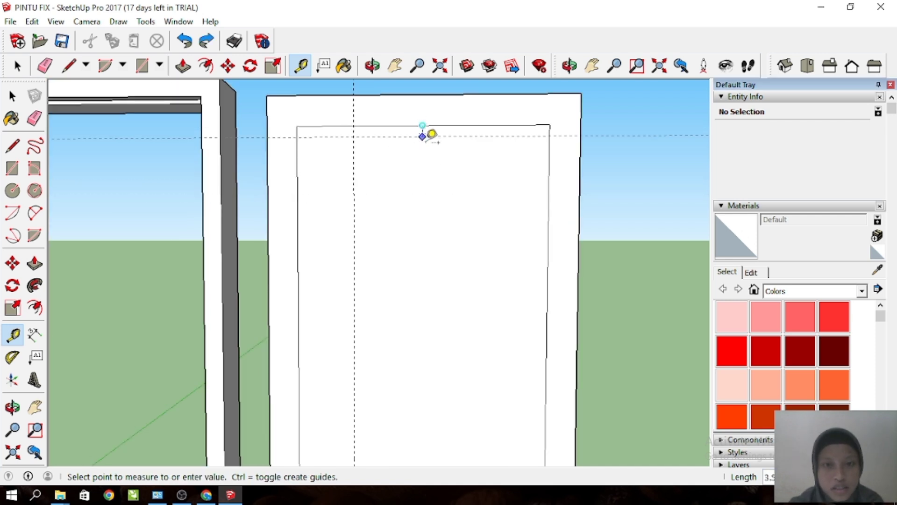
pyautogui.click(423, 206)
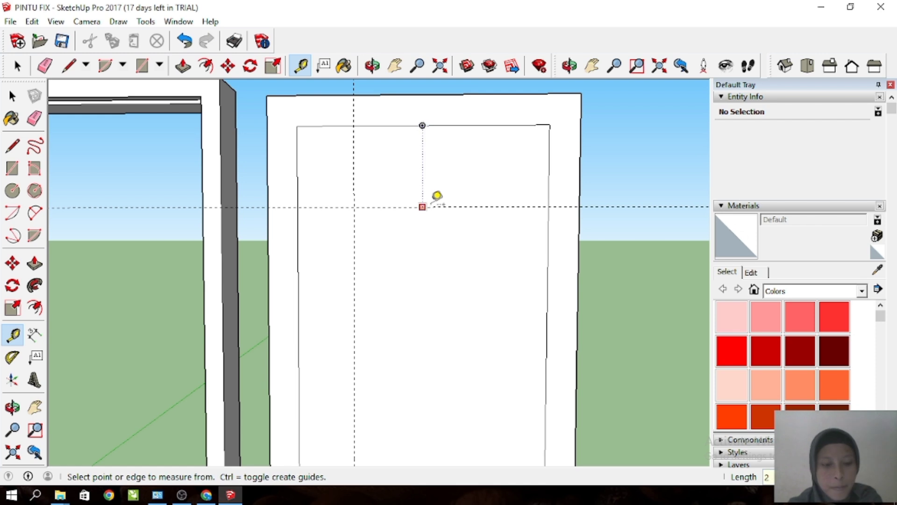
# Place a horizontal guide above the bottom edge of the inner panel outline and leave the Tape Measure.
pyautogui.scroll(-6, 434, 199)
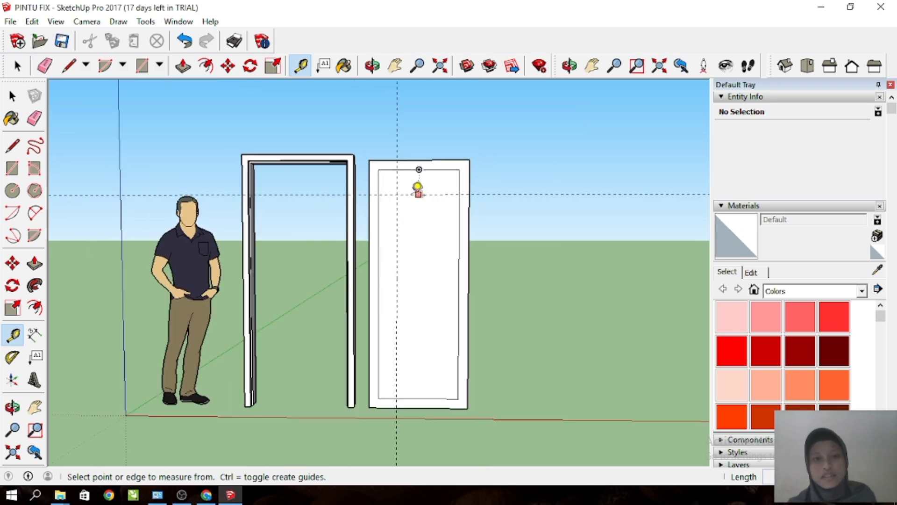
pyautogui.click(410, 365)
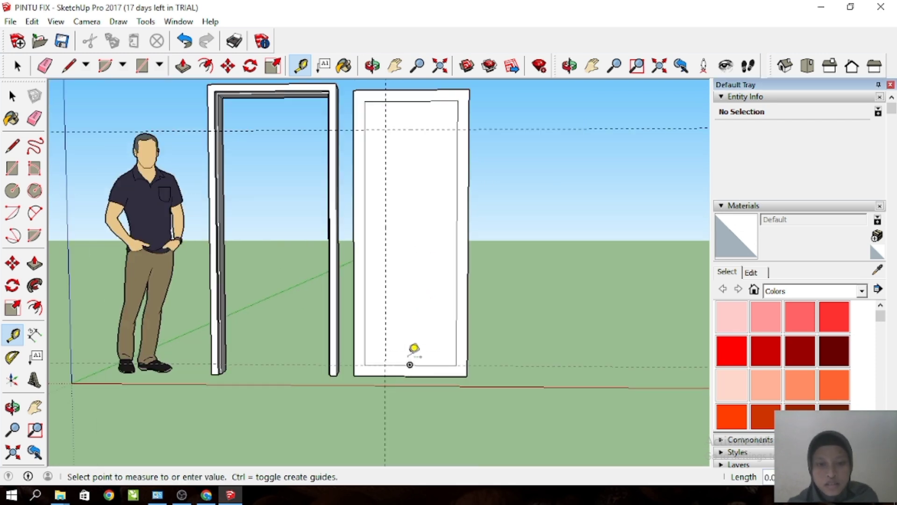
pyautogui.click(412, 335)
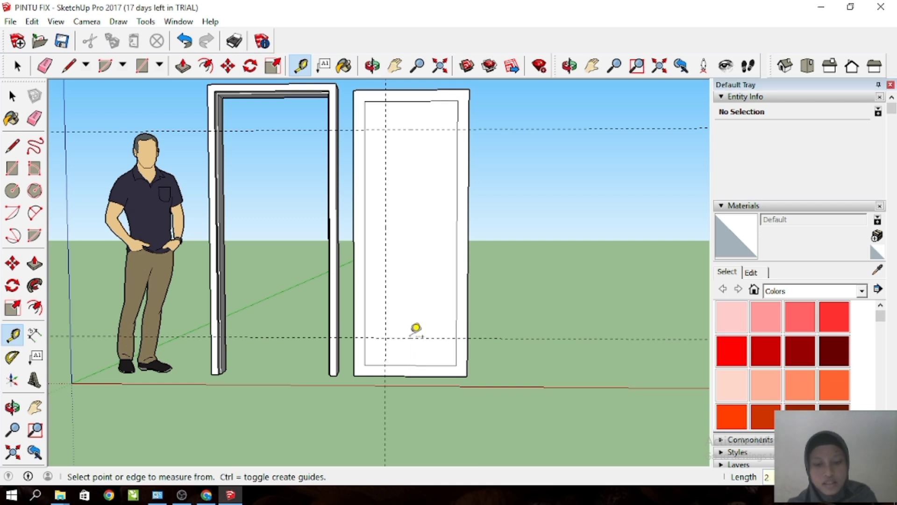
pyautogui.press('space')
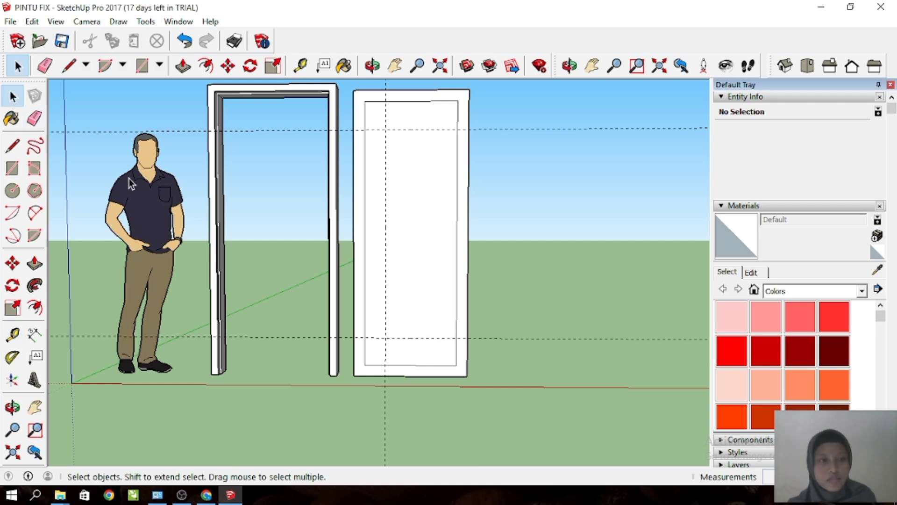
pyautogui.scroll(2, 388, 133)
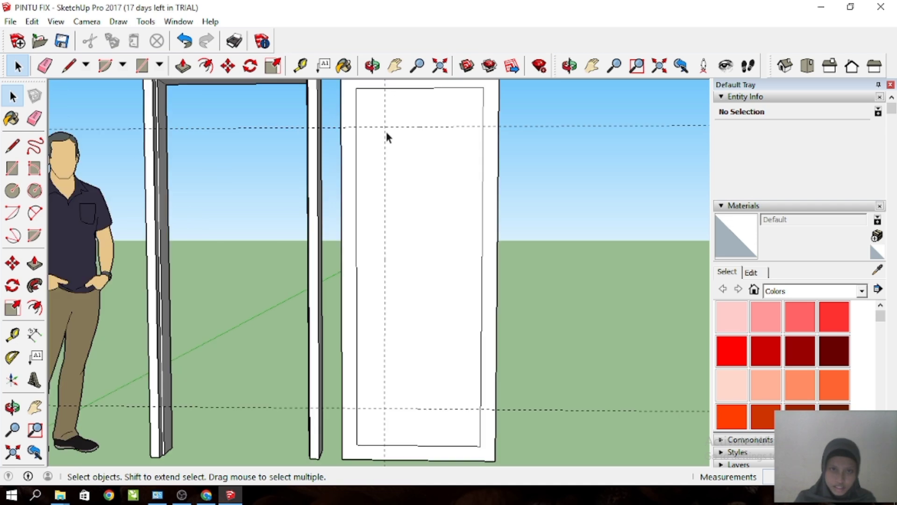
pyautogui.scroll(-4, 386, 133)
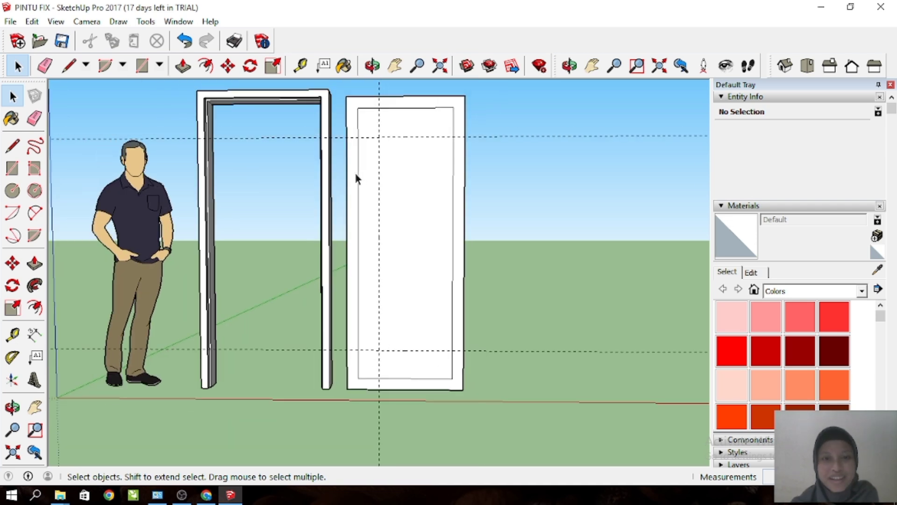
pyautogui.scroll(2, 361, 235)
pyautogui.scroll(-3, 352, 238)
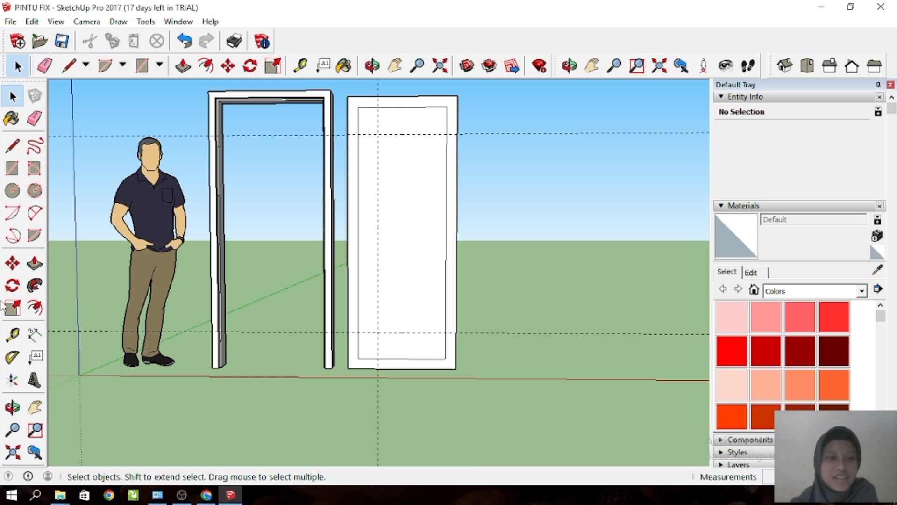
# Try to place another horizontal guide 5 cm below the upper horizontal guide on the door leaf.
pyautogui.click(12, 334)
pyautogui.scroll(3, 420, 132)
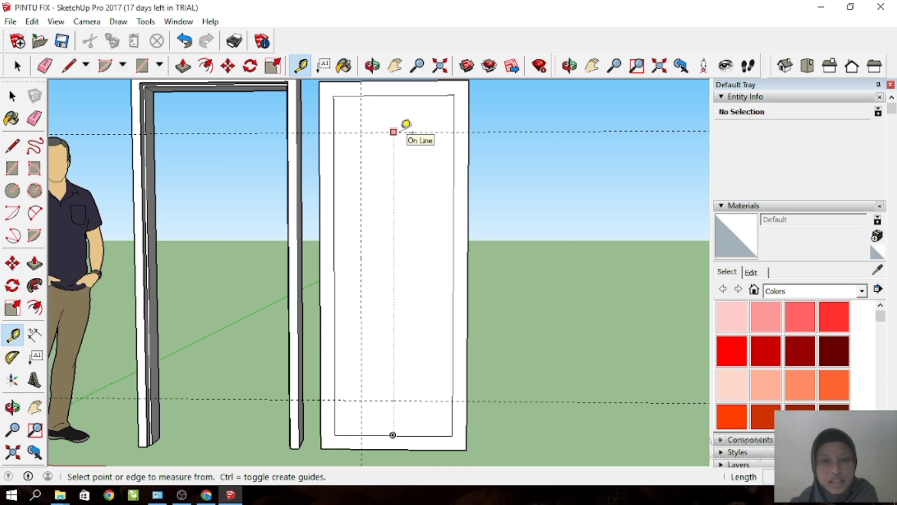
pyautogui.click(415, 131)
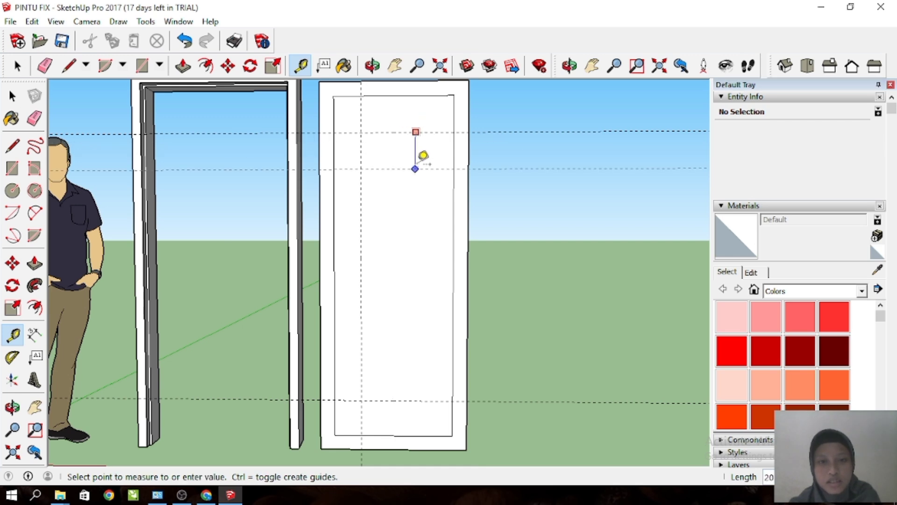
pyautogui.click(423, 155)
pyautogui.write('5')
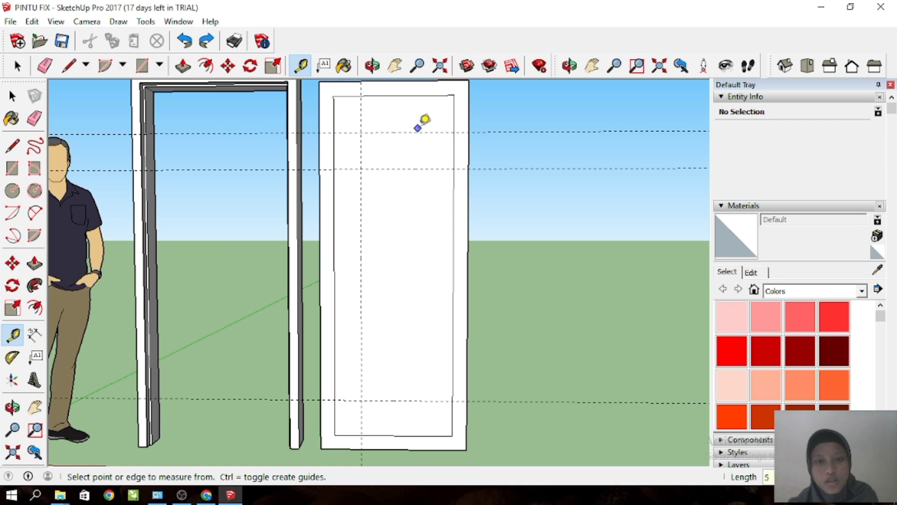
pyautogui.hotkey('ctrl', 'z')
# Place a horizontal guide 25 cm below the uppermost horizontal guide on the door leaf.
pyautogui.click(417, 131)
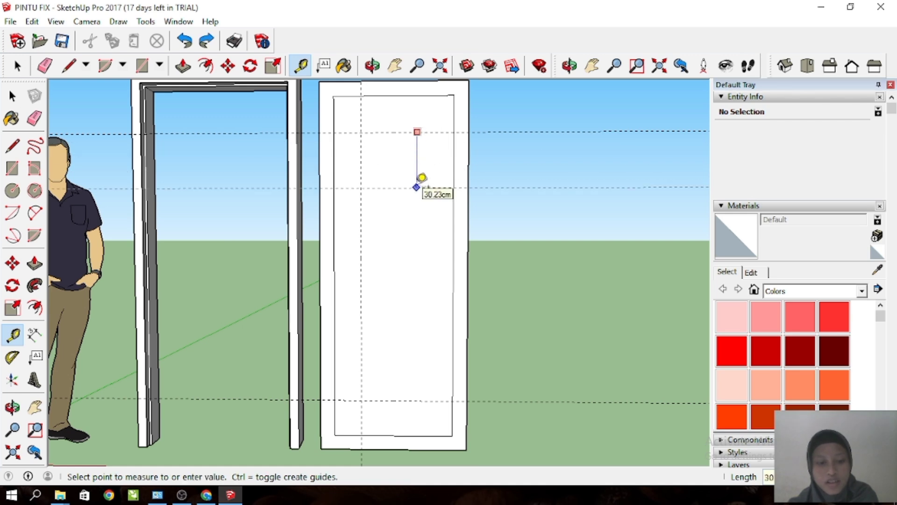
pyautogui.click(417, 186)
pyautogui.write('25')
pyautogui.press('Return')
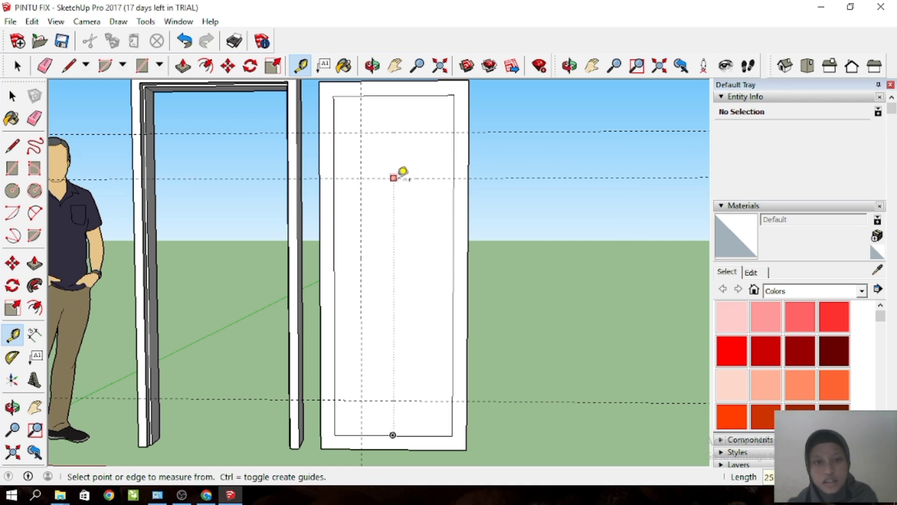
# Place another horizontal guide 2 cm below the new 25 cm guide and leave the Tape Measure.
pyautogui.click(397, 179)
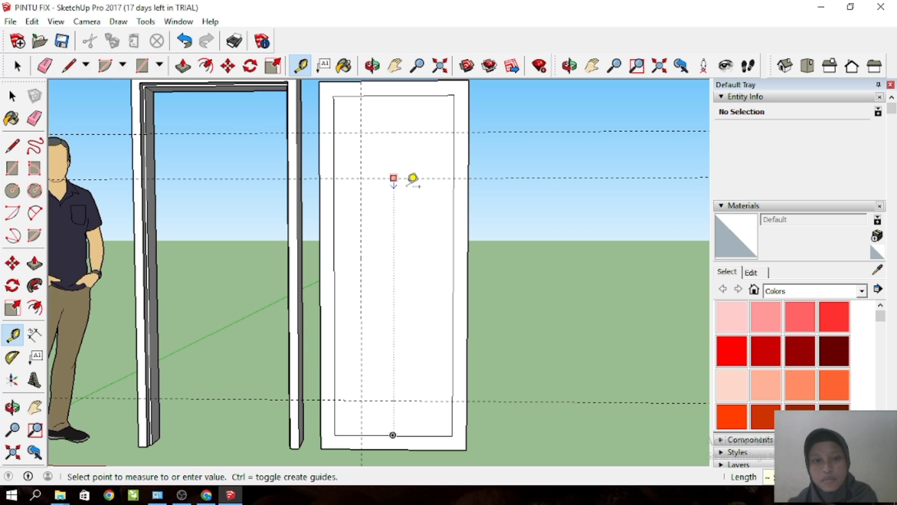
pyautogui.click(408, 179)
pyautogui.click(413, 178)
pyautogui.click(424, 189)
pyautogui.write('2')
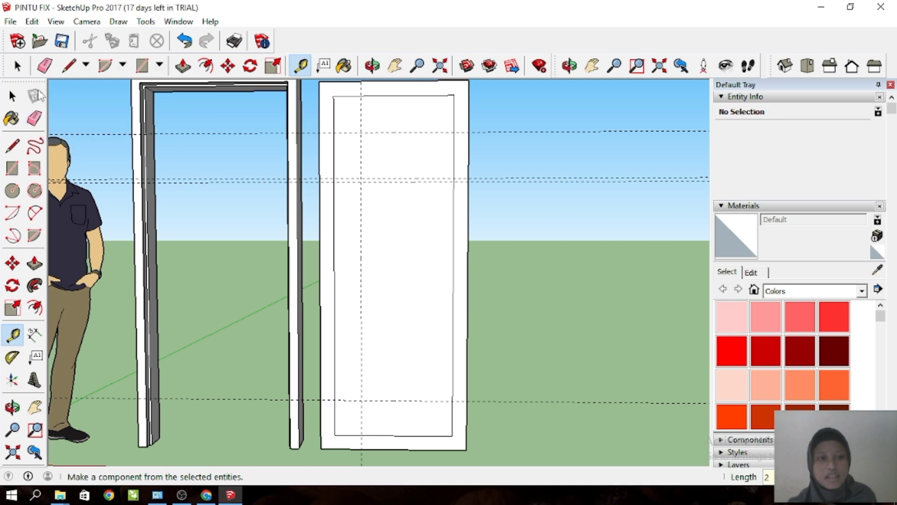
pyautogui.click(12, 96)
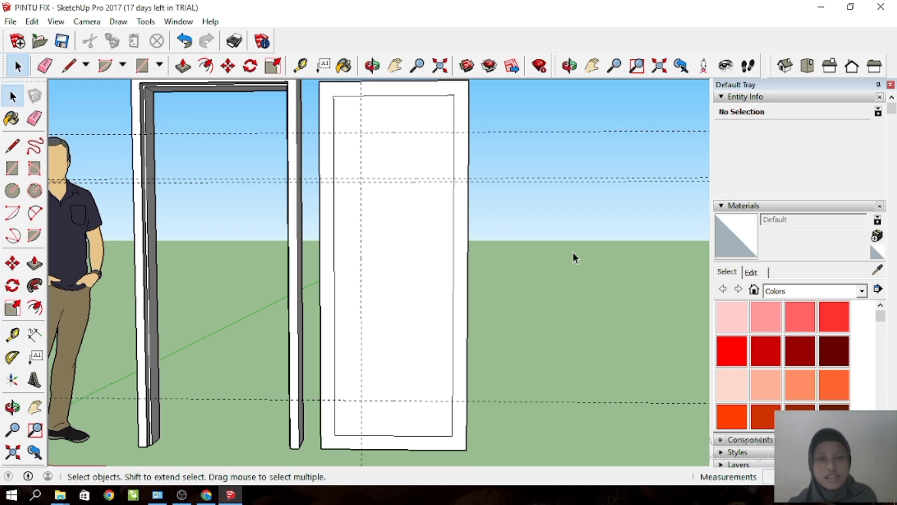
# Try to copy the three upper horizontal guides down by the 25 cm spacing, with the copy repeated three times.
pyautogui.moveTo(606, 202); pyautogui.dragTo(525, 140)
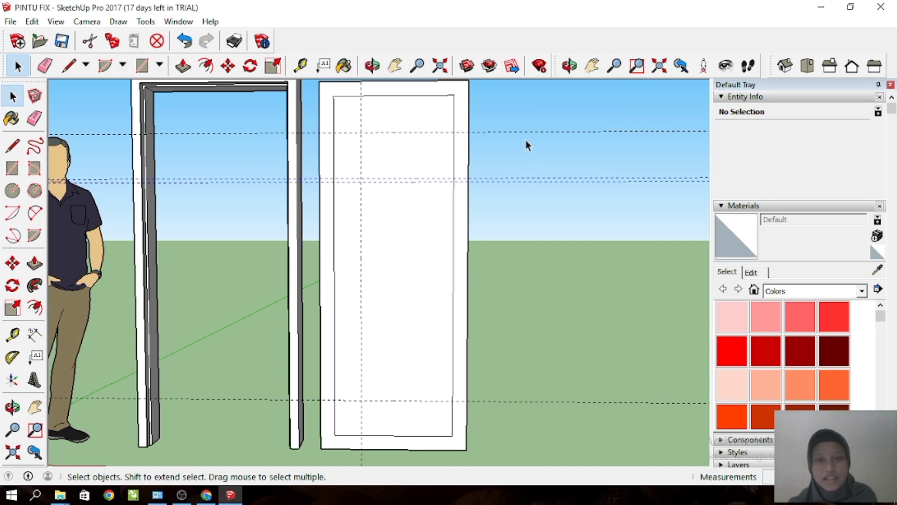
pyautogui.moveTo(584, 298); pyautogui.dragTo(508, 106)
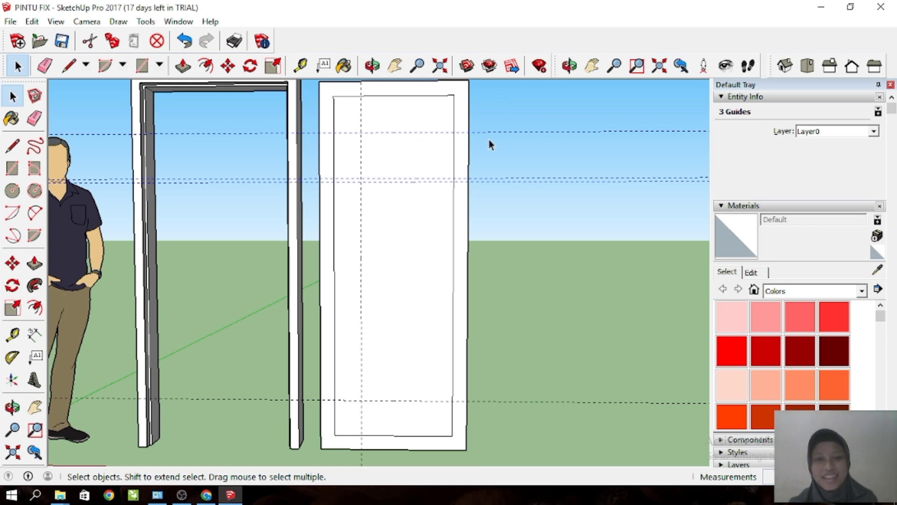
pyautogui.press('m')
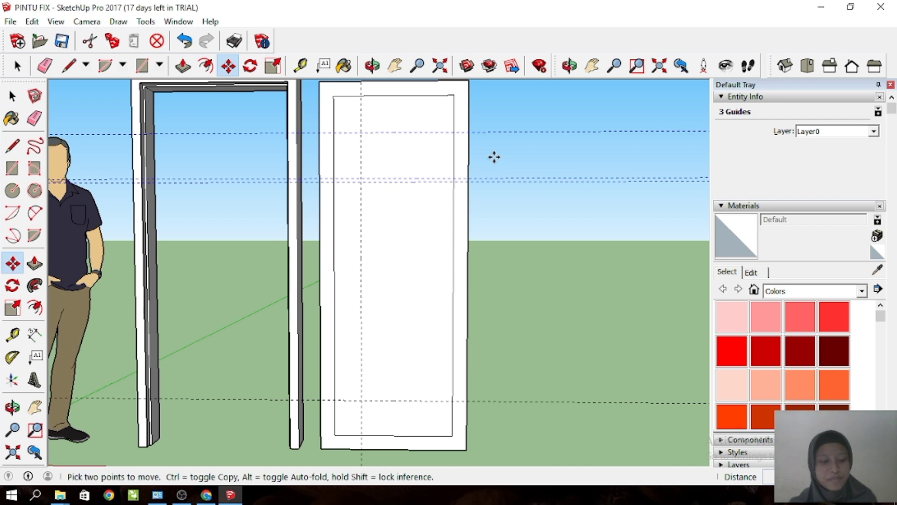
pyautogui.click(539, 132)
pyautogui.press('ctrl')
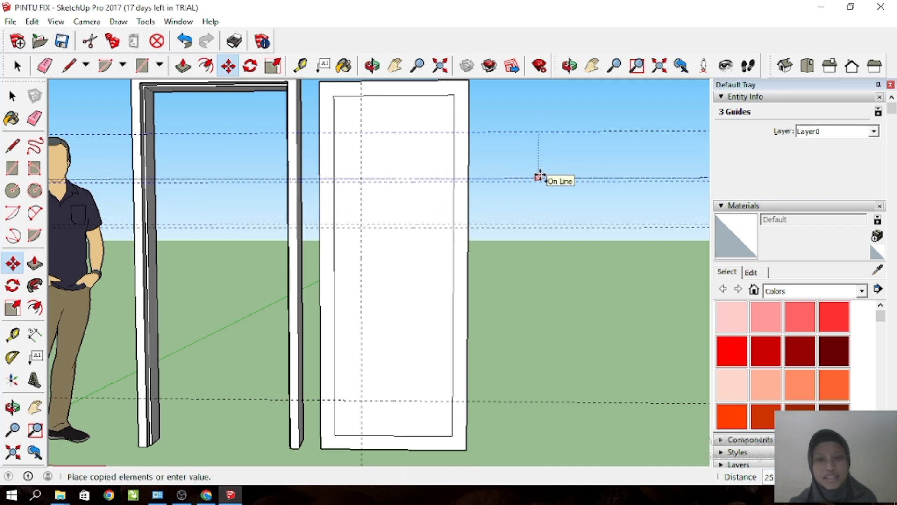
pyautogui.click(540, 177)
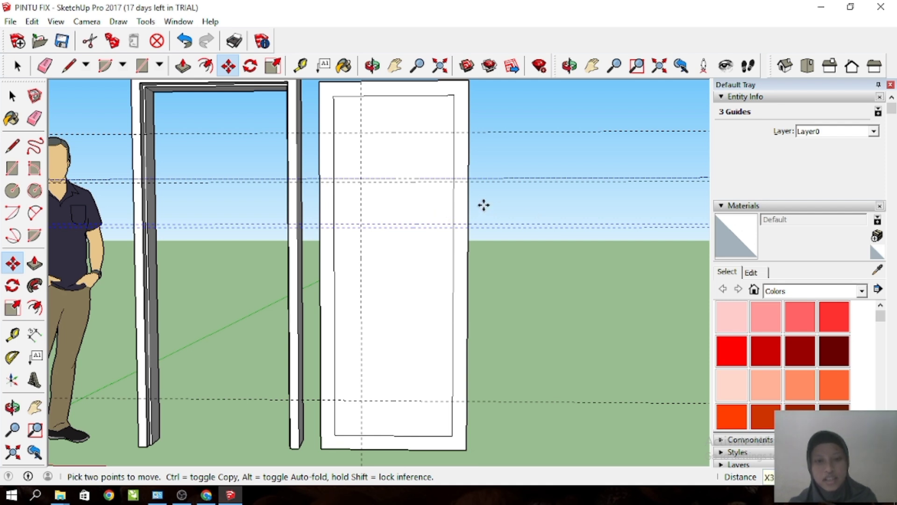
pyautogui.press('Return')
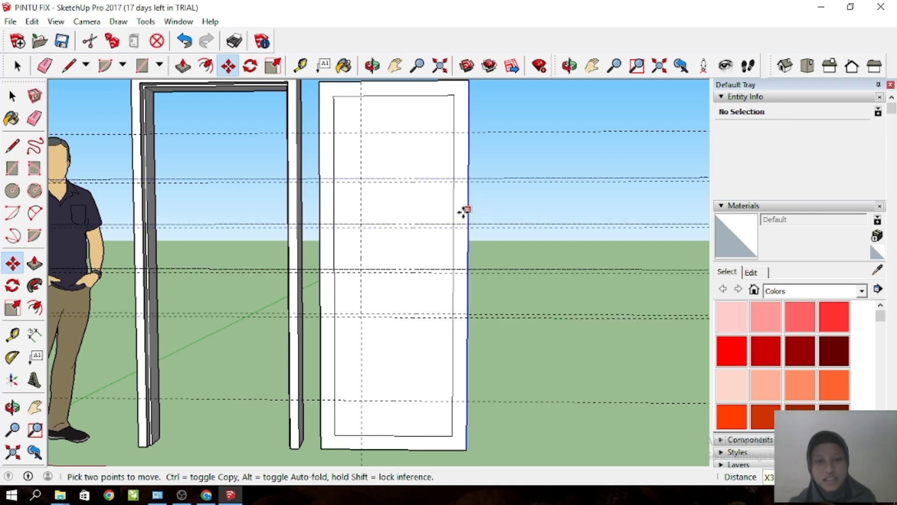
pyautogui.hotkey('ctrl', 'z')
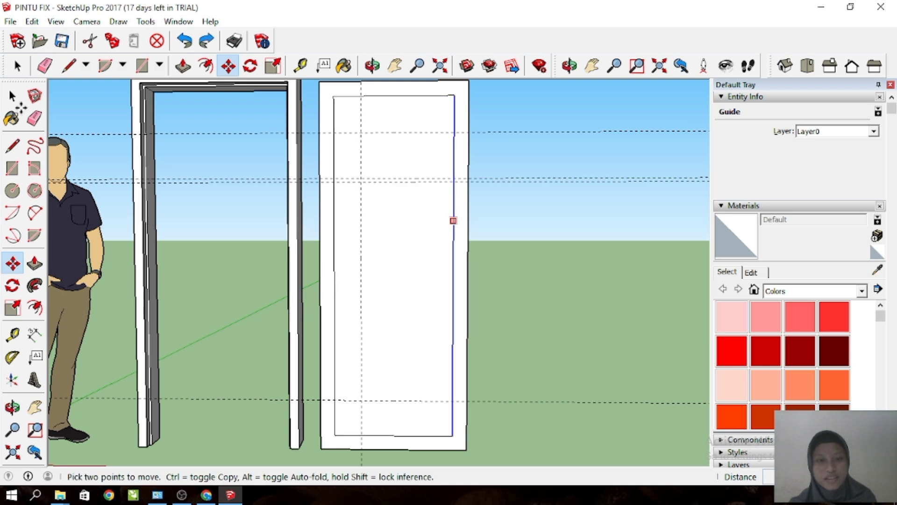
# Copy the three upper horizontal guides down from the uppermost guide to the guide 25 cm below, repeat the copy 4 times, and deselect.
pyautogui.press('space')
pyautogui.moveTo(632, 249); pyautogui.dragTo(526, 125)
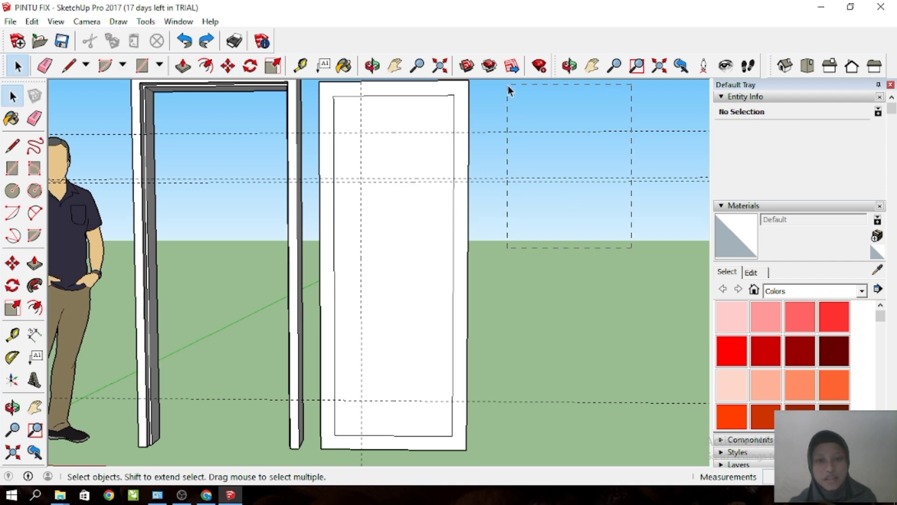
pyautogui.moveTo(509, 85); pyautogui.dragTo(508, 85)
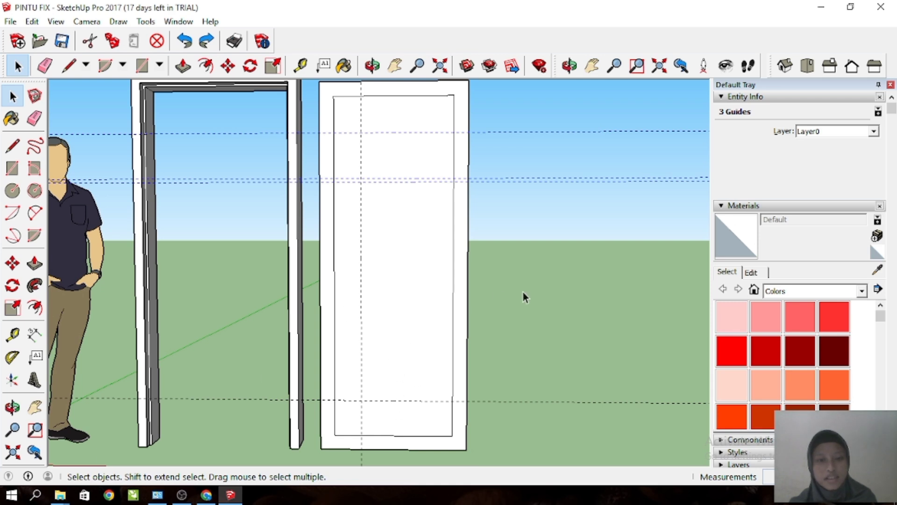
pyautogui.press('m')
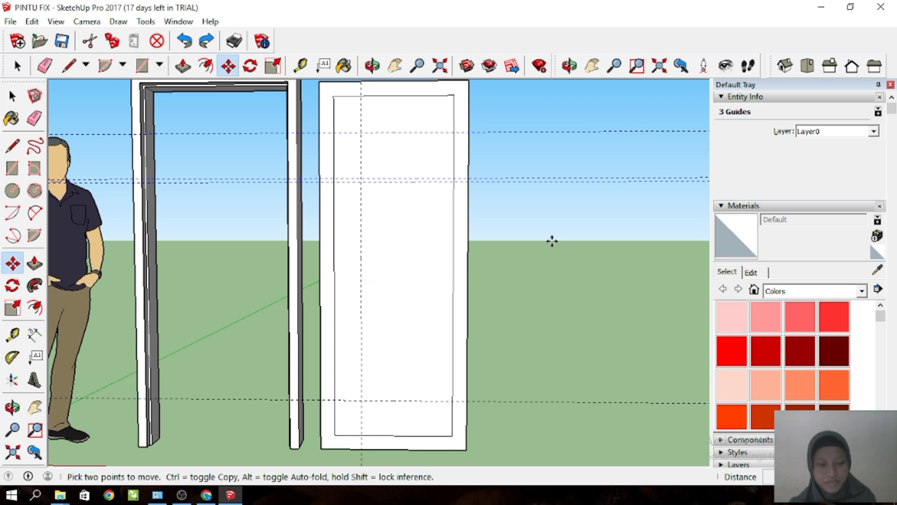
pyautogui.click(518, 131)
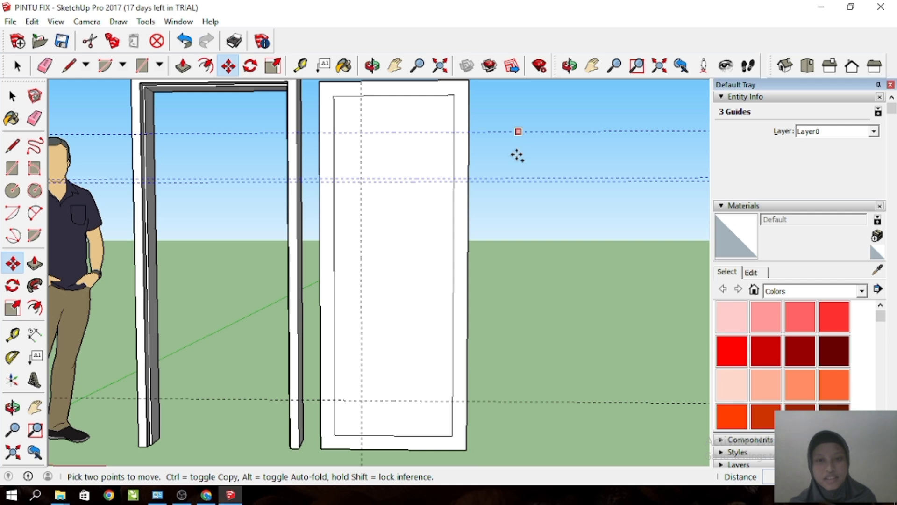
pyautogui.press('ctrl')
pyautogui.click(518, 178)
pyautogui.write('x4')
pyautogui.press('Return')
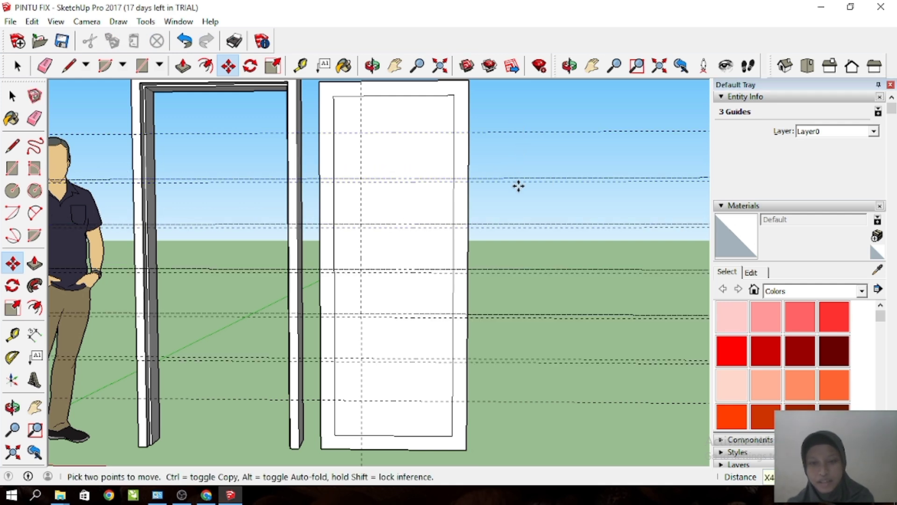
pyautogui.scroll(-2, 425, 204)
pyautogui.scroll(3, 413, 306)
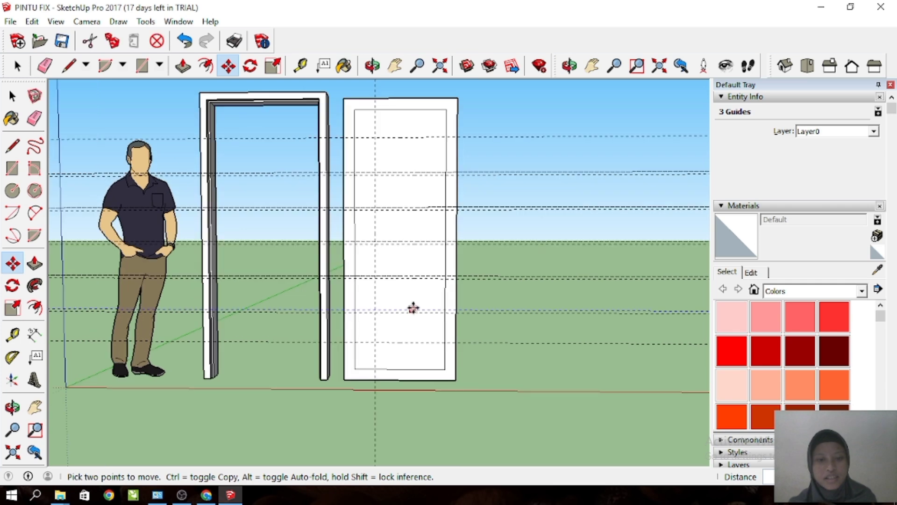
pyautogui.scroll(-2, 406, 296)
pyautogui.click(11, 98)
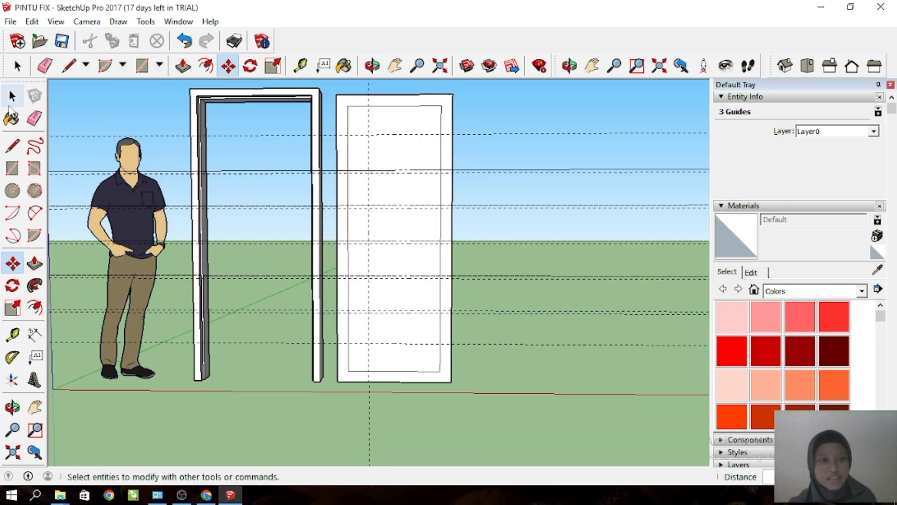
pyautogui.click(10, 106)
pyautogui.click(214, 214)
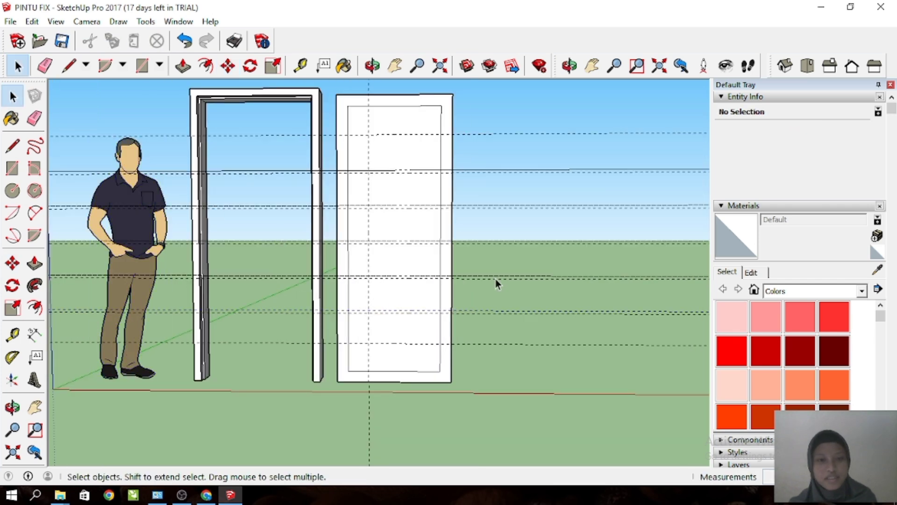
# Select all the horizontal guides together with the vertical guide on the door leaf.
pyautogui.moveTo(495, 278); pyautogui.dragTo(392, 232, button='middle')
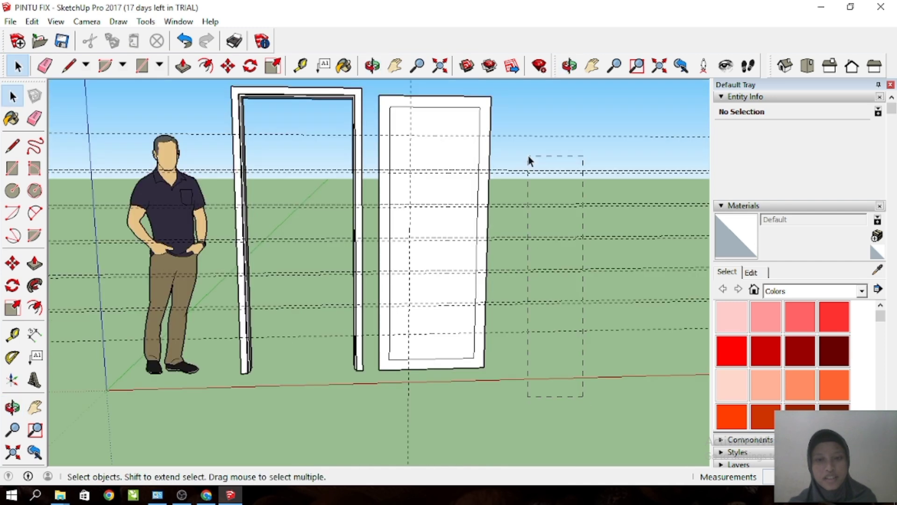
pyautogui.moveTo(528, 161); pyautogui.dragTo(525, 121)
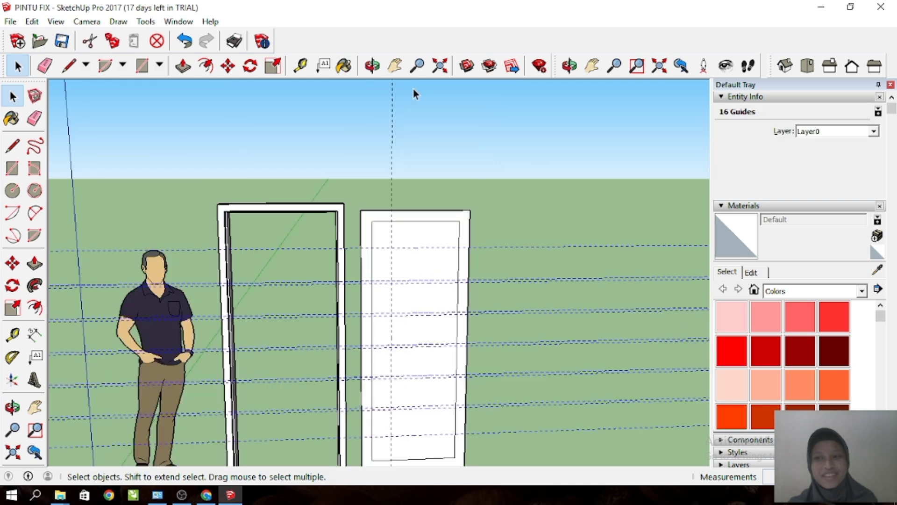
pyautogui.keyDown('shift'); pyautogui.click(391, 144); pyautogui.keyUp('shift')
# Measure the door leaf's thickness between the front and back corners of its upper end.
pyautogui.scroll(-4, 389, 140)
pyautogui.moveTo(488, 209); pyautogui.dragTo(327, 218, button='middle')
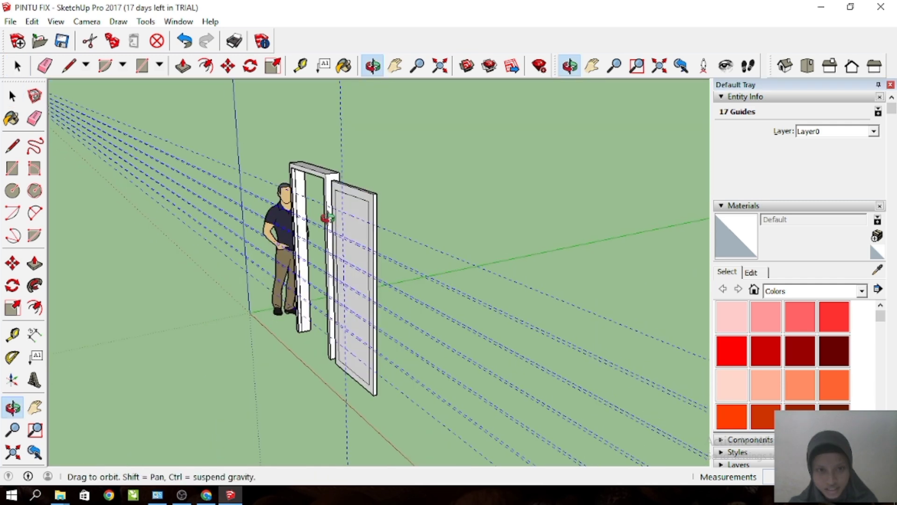
pyautogui.scroll(4, 343, 180)
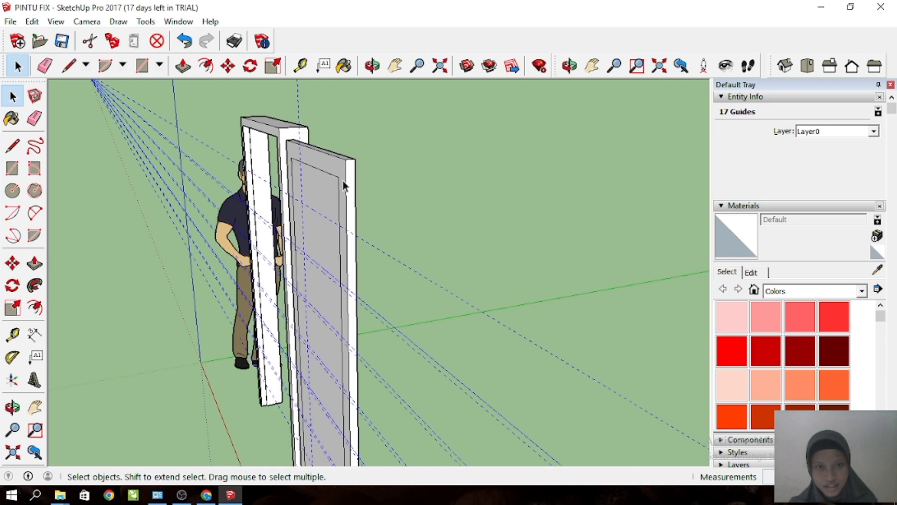
pyautogui.scroll(1, 318, 185)
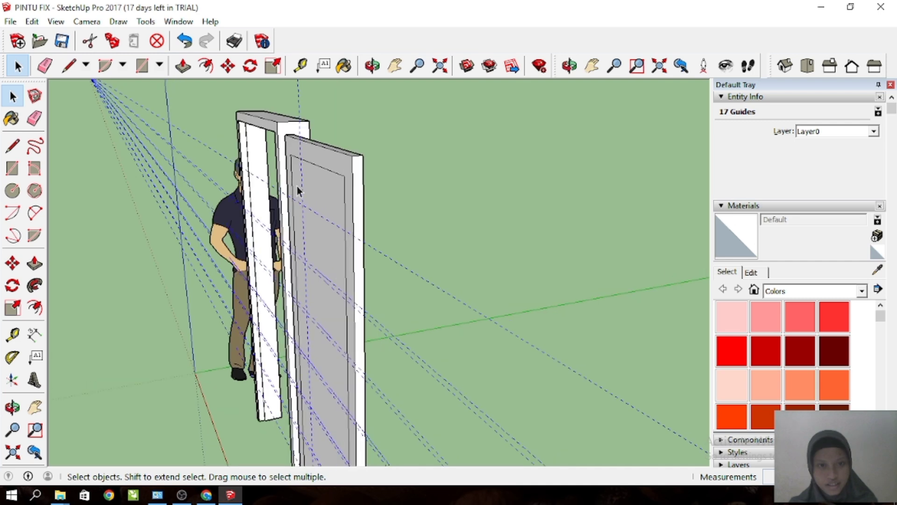
pyautogui.click(13, 334)
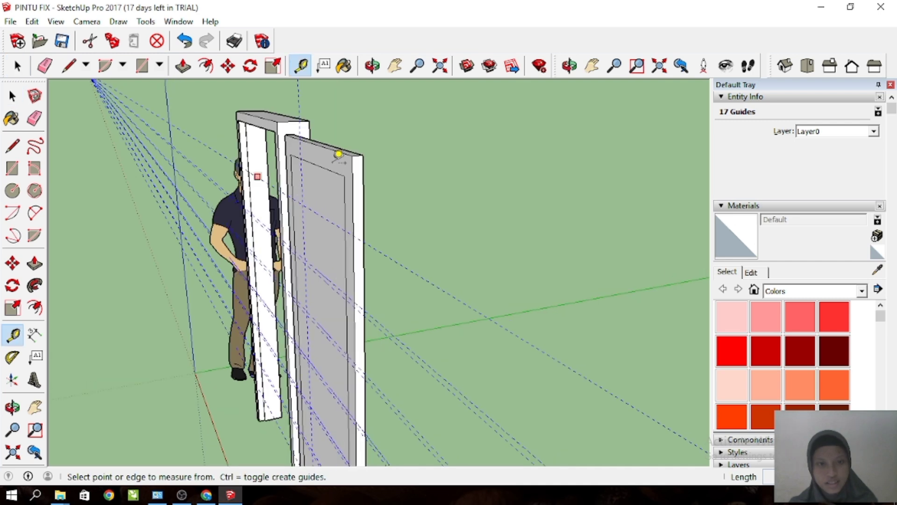
pyautogui.scroll(2, 350, 151)
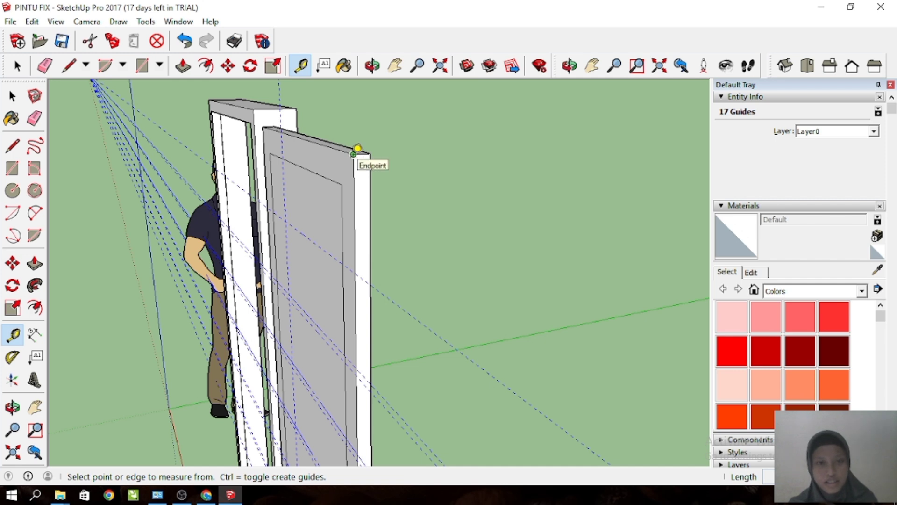
pyautogui.click(357, 148)
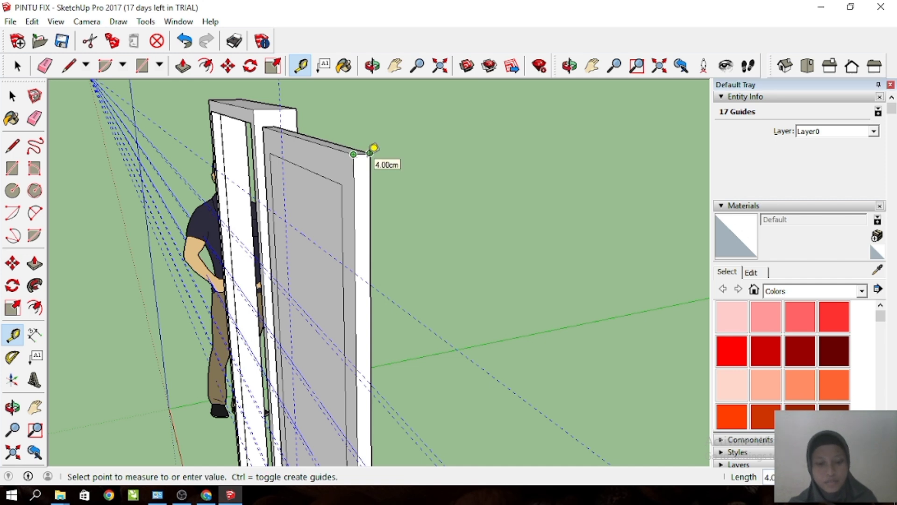
pyautogui.click(372, 153)
pyautogui.scroll(1, 366, 153)
pyautogui.scroll(-1, 206, 183)
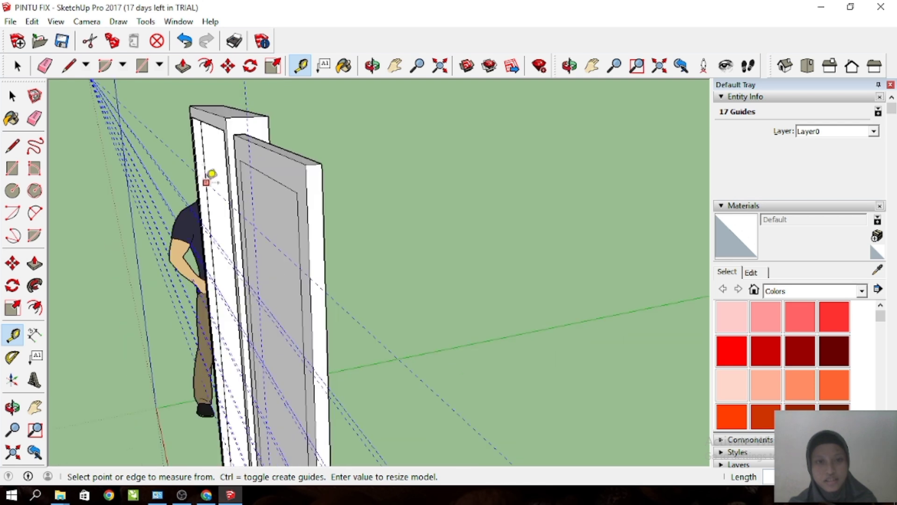
pyautogui.scroll(-1, 206, 182)
# Copy the selected guides 4 cm from the door leaf's front top corner to its back top corner.
pyautogui.press('m')
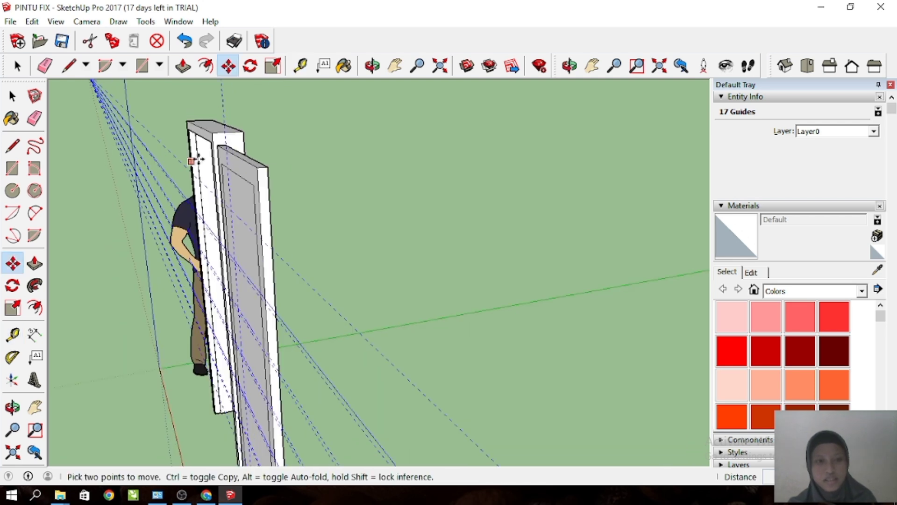
pyautogui.press('ctrl')
pyautogui.scroll(2, 258, 168)
pyautogui.click(256, 166)
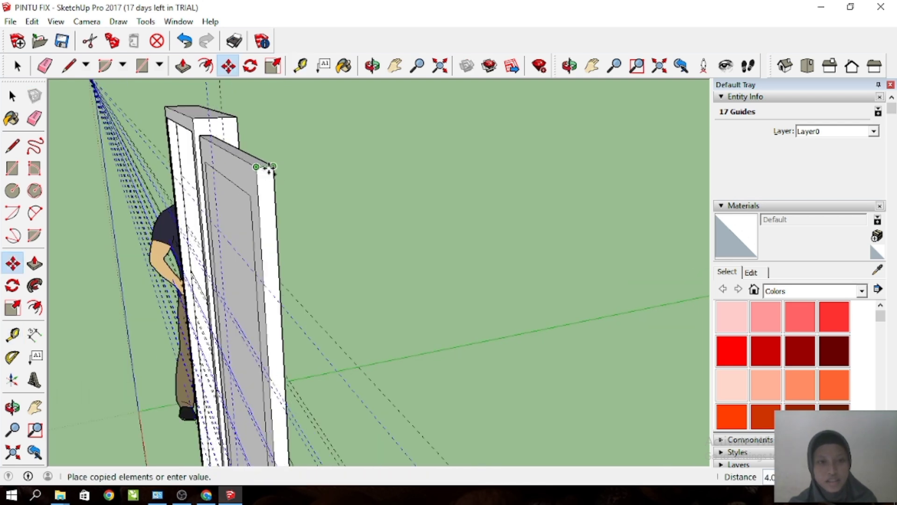
pyautogui.click(273, 166)
pyautogui.press('space')
pyautogui.moveTo(295, 181); pyautogui.dragTo(556, 149, button='middle')
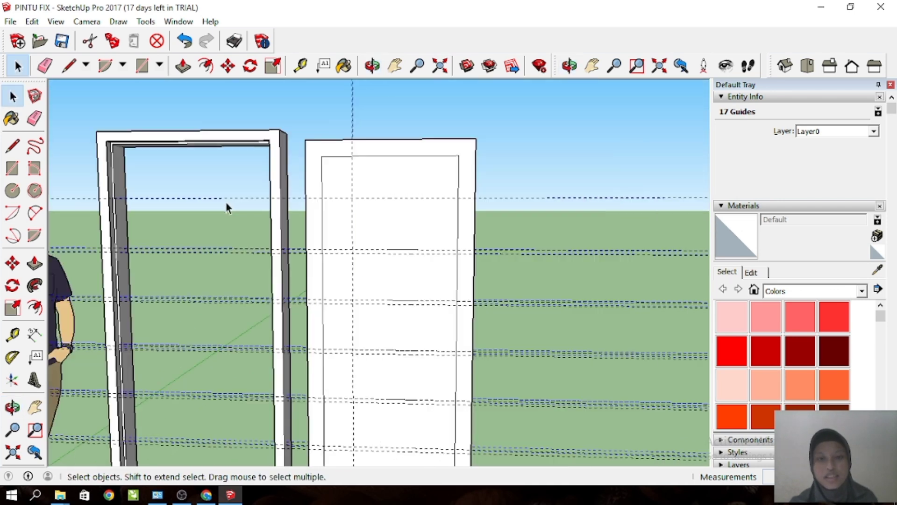
pyautogui.scroll(-2, 275, 217)
pyautogui.scroll(-1, 319, 180)
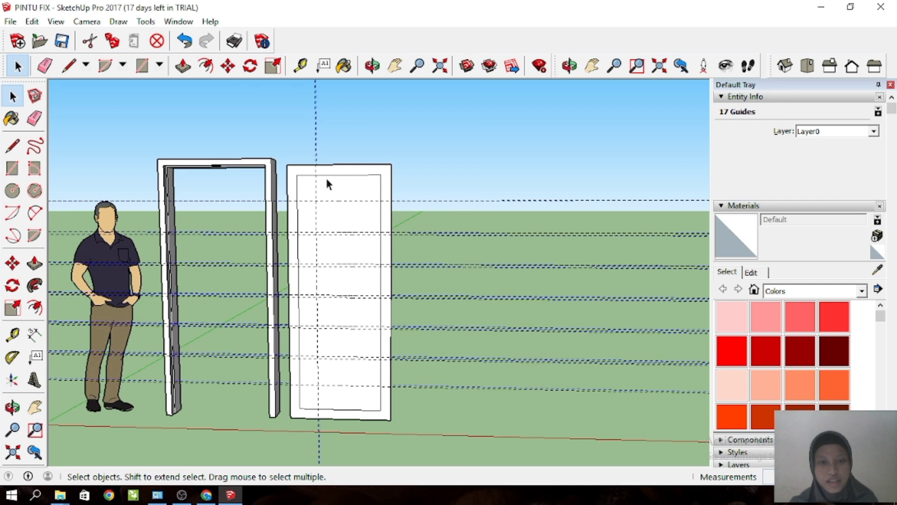
pyautogui.scroll(2, 327, 180)
pyautogui.scroll(-1, 270, 170)
pyautogui.press('r')
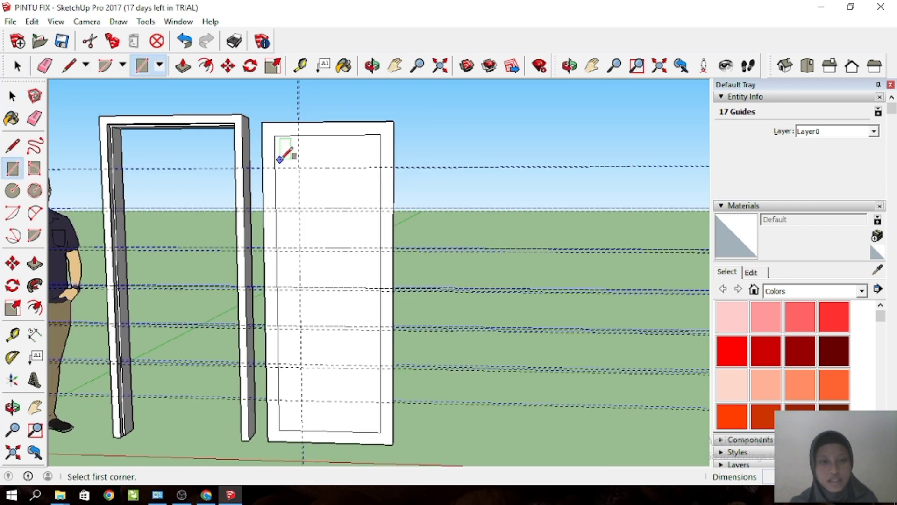
pyautogui.scroll(-1, 279, 159)
pyautogui.click(272, 135)
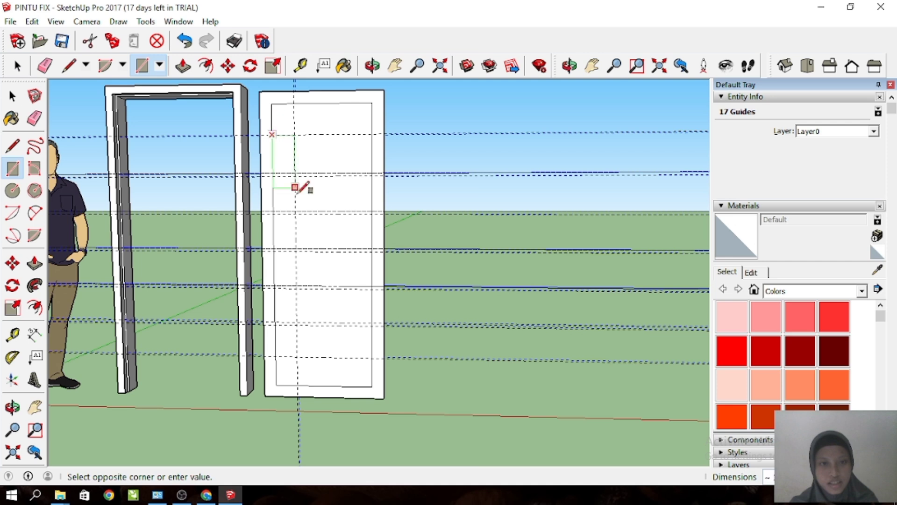
pyautogui.click(297, 352)
pyautogui.scroll(1, 320, 143)
pyautogui.hotkey('ctrl', 'z')
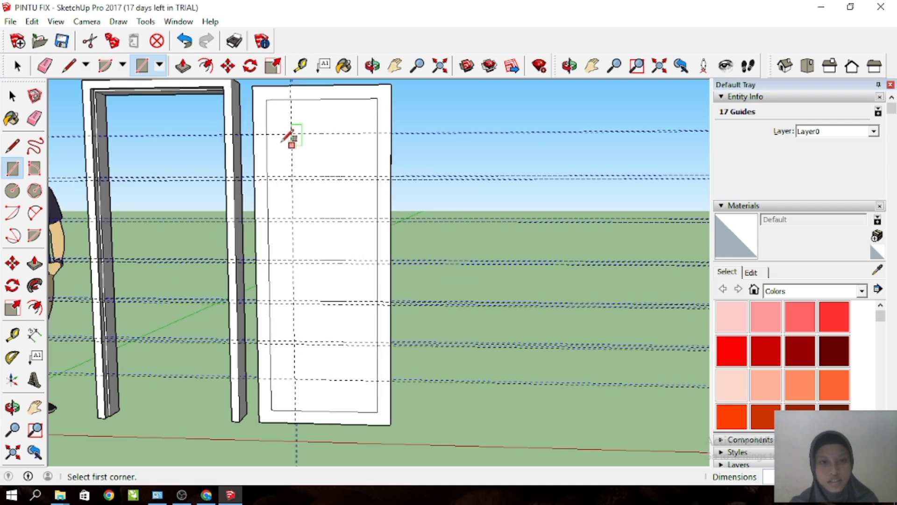
# Draw a tall rectangle on the leaf's front panel between its frame-side inner edge and the vertical guide, from the uppermost to the lowest horizontal guide.
pyautogui.click(266, 133)
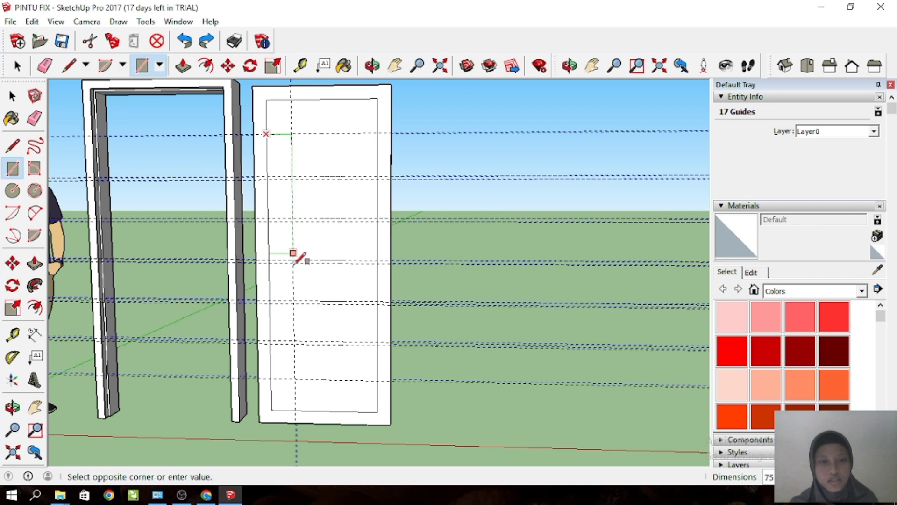
pyautogui.click(295, 378)
pyautogui.scroll(3, 296, 178)
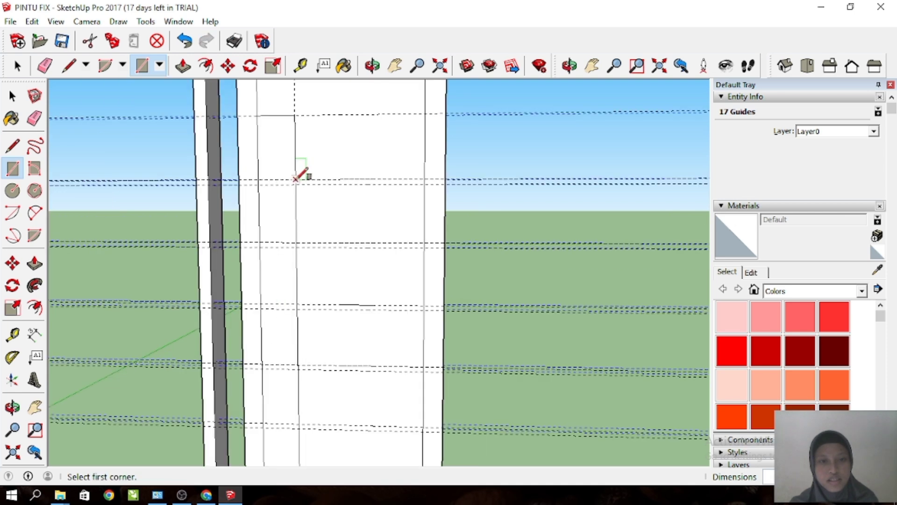
# Draw three thin rectangles on the front panel within the second, third and fourth guide levels, from the tall rectangle to the far inner edge.
pyautogui.click(296, 178)
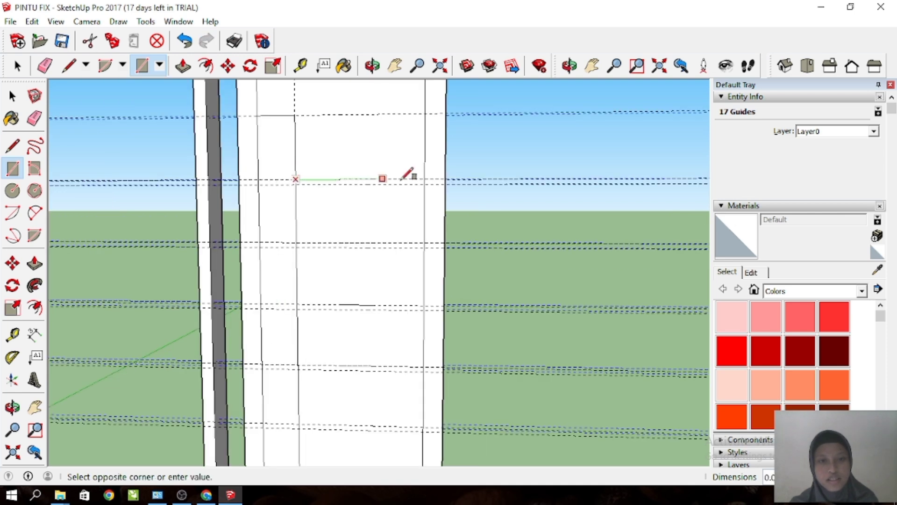
pyautogui.click(424, 183)
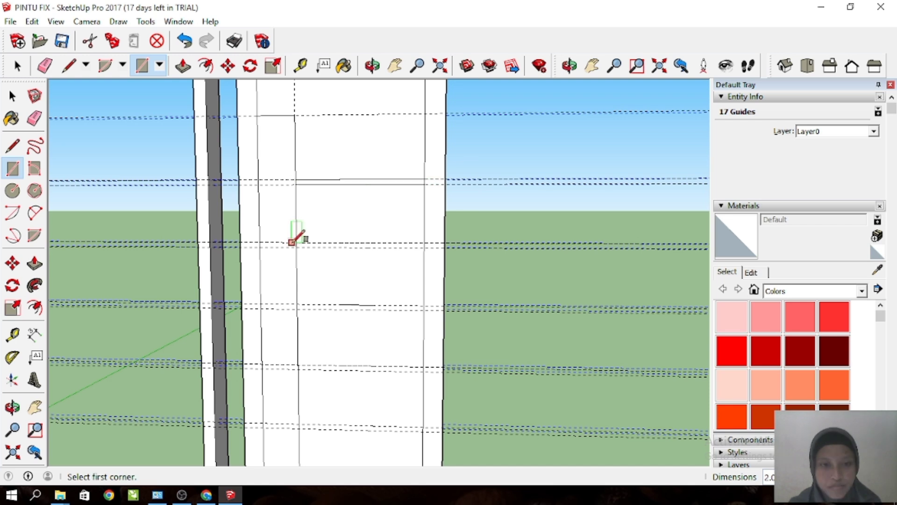
pyautogui.click(296, 243)
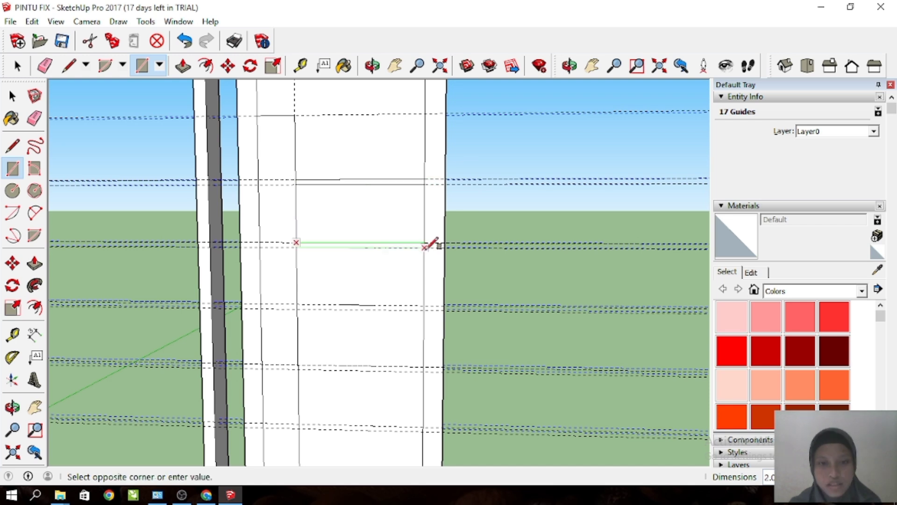
pyautogui.click(425, 246)
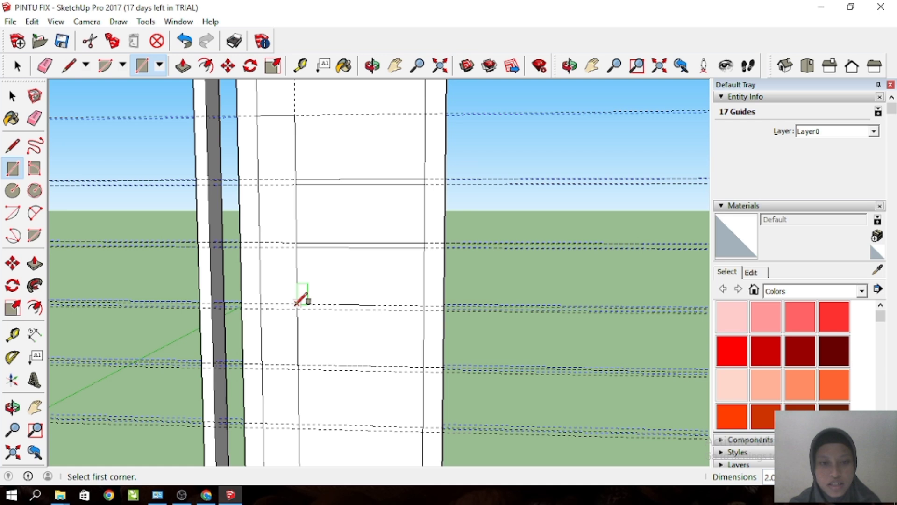
pyautogui.click(296, 303)
pyautogui.click(425, 309)
# Draw the two remaining thin rectangles on the front panel within the next two lower guide pairs, spanning from the tall rectangle to the far inner edge.
pyautogui.scroll(2, 348, 327)
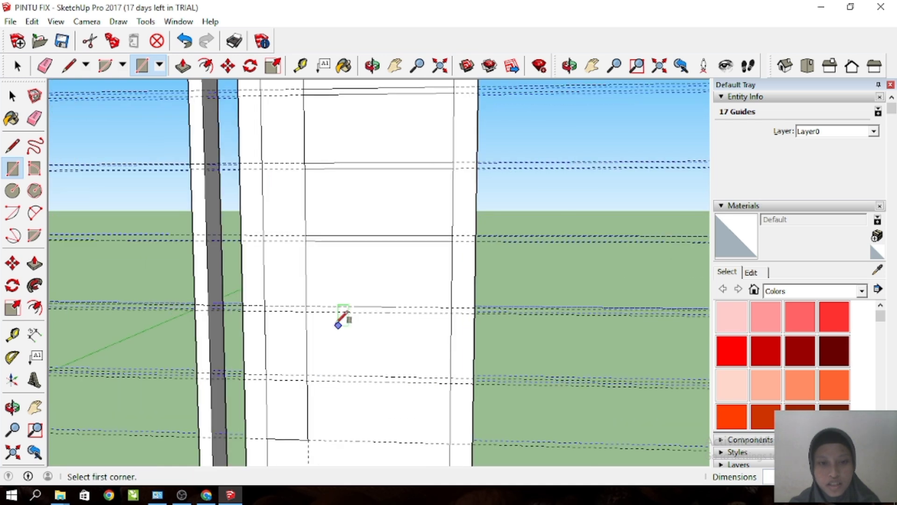
pyautogui.scroll(1, 310, 307)
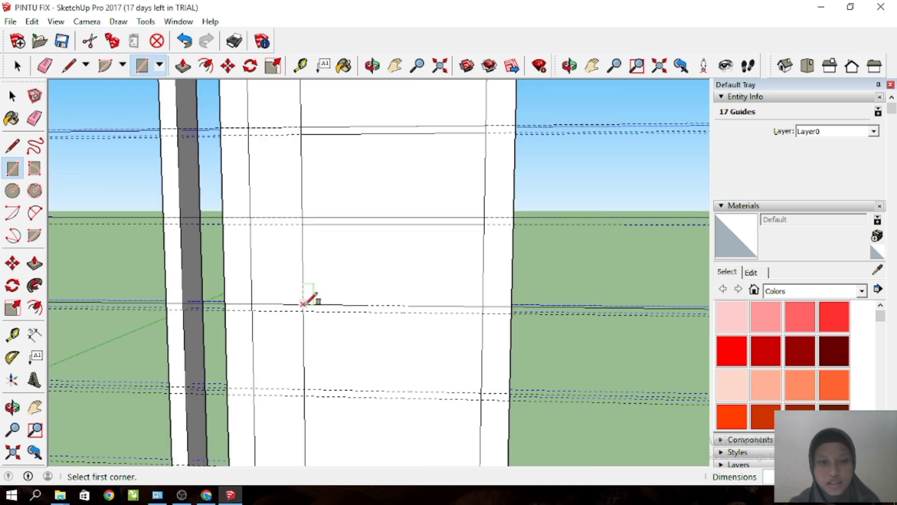
pyautogui.click(304, 303)
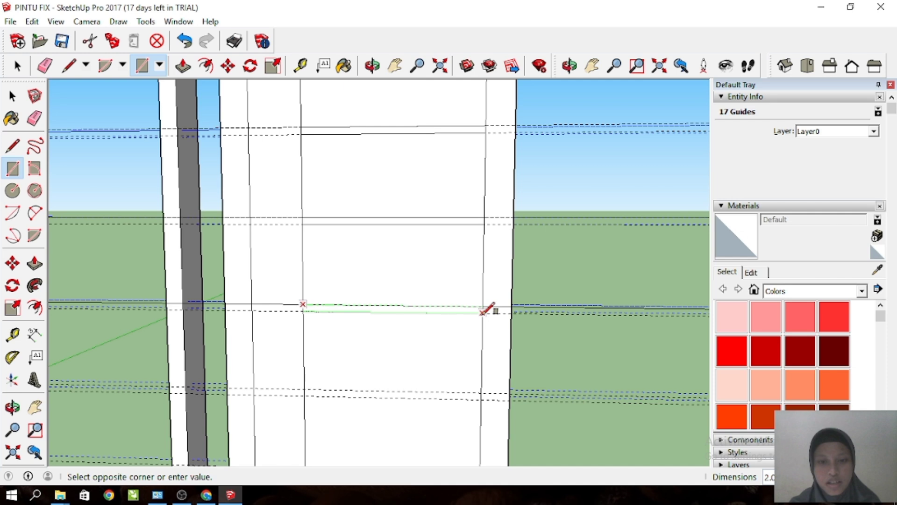
pyautogui.click(482, 313)
pyautogui.scroll(2, 314, 346)
pyautogui.click(308, 327)
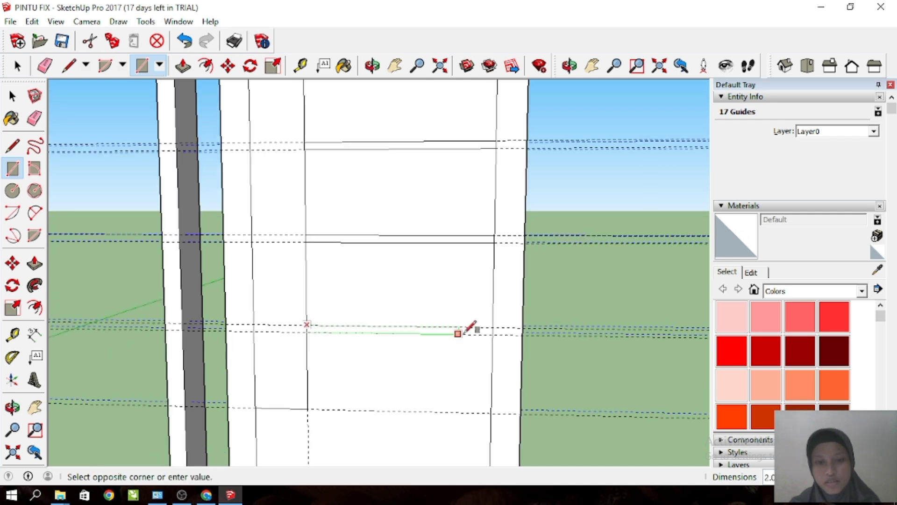
pyautogui.click(463, 332)
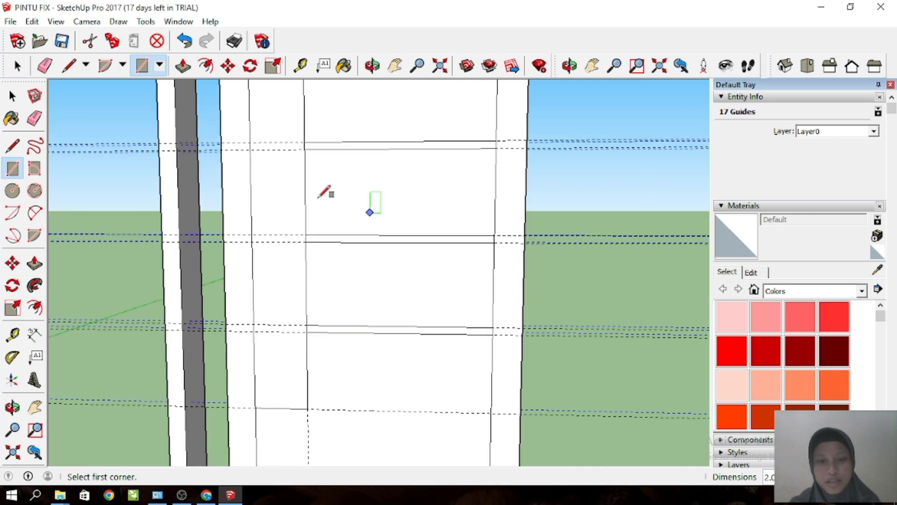
# Offset the tall rectangle on the leaf's front panel inward by 2 cm.
pyautogui.scroll(-3, 319, 196)
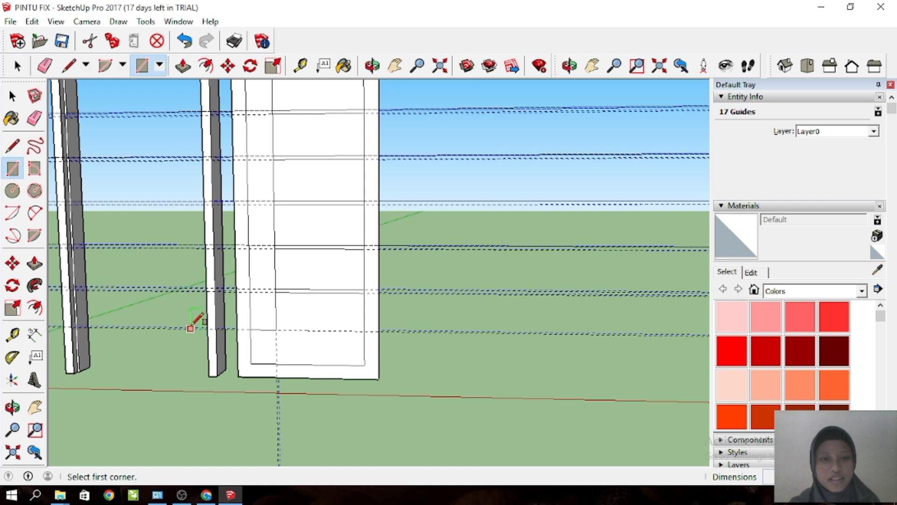
pyautogui.scroll(-1, 191, 327)
pyautogui.click(20, 100)
pyautogui.scroll(1, 253, 139)
pyautogui.click(253, 146)
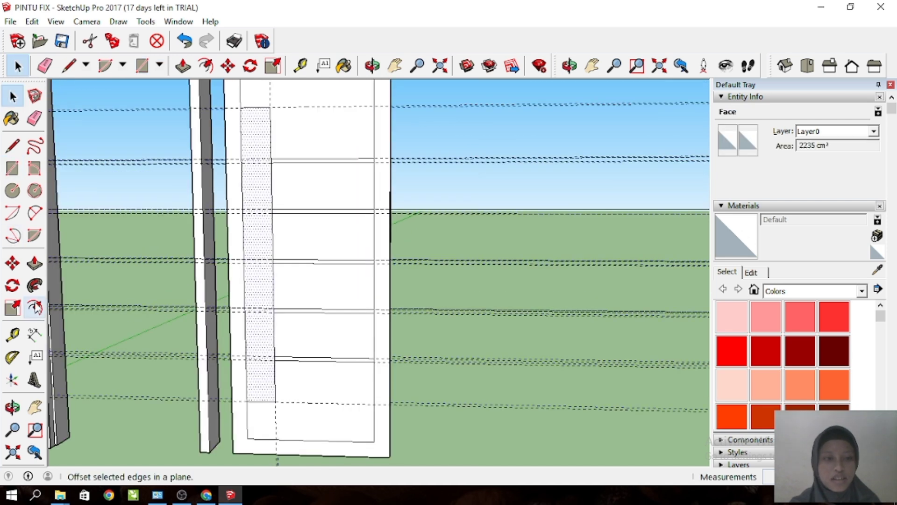
pyautogui.click(35, 307)
pyautogui.click(258, 141)
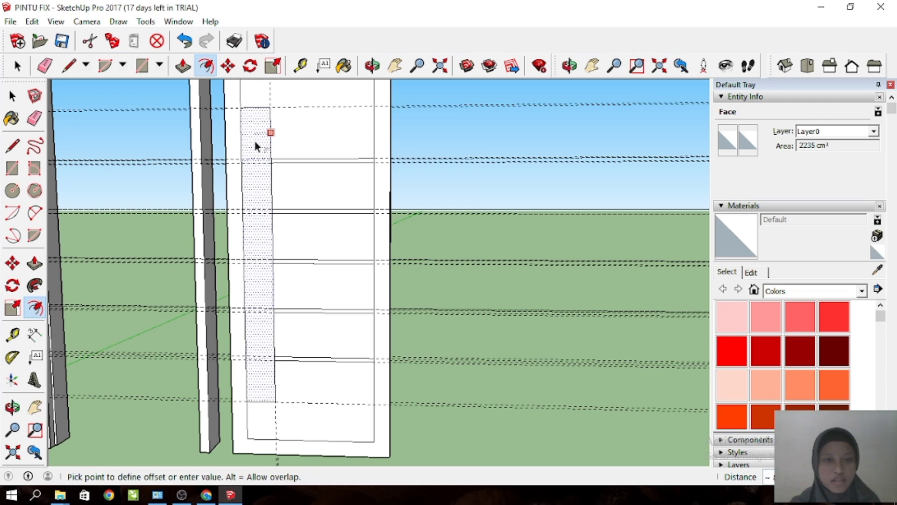
pyautogui.write('2')
pyautogui.press('Return')
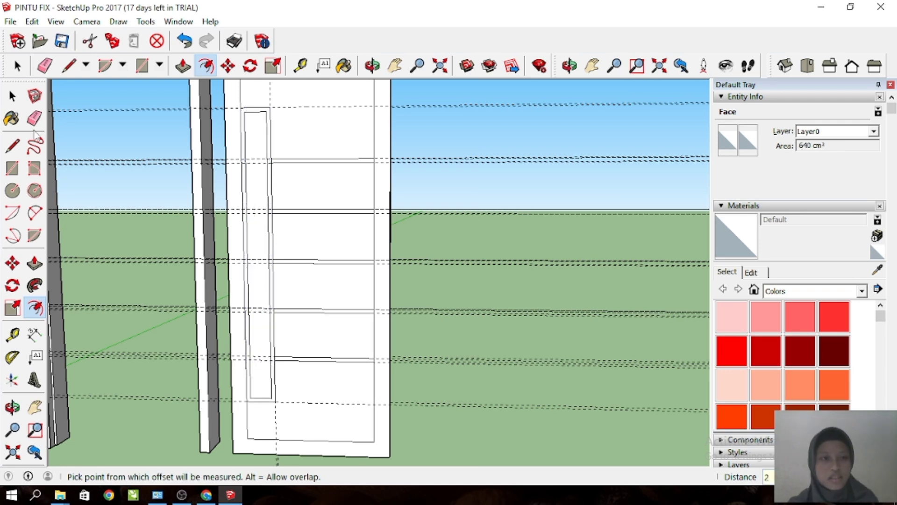
pyautogui.press('space')
# Draw a tall rectangle on the leaf's back panel between the vertical guide and the frame-side inner edge, from the uppermost to the lowest horizontal guide.
pyautogui.scroll(4, 369, 218)
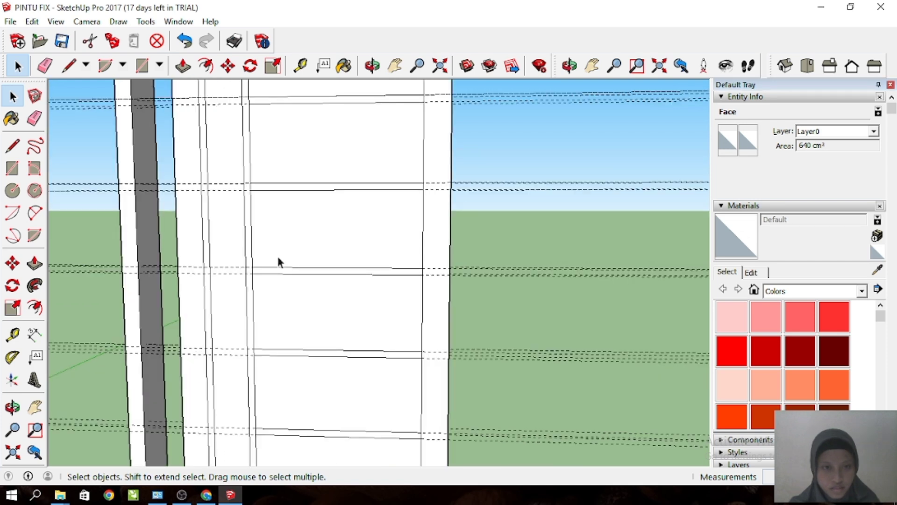
pyautogui.click(852, 66)
pyautogui.moveTo(567, 288); pyautogui.dragTo(177, 239, button='middle')
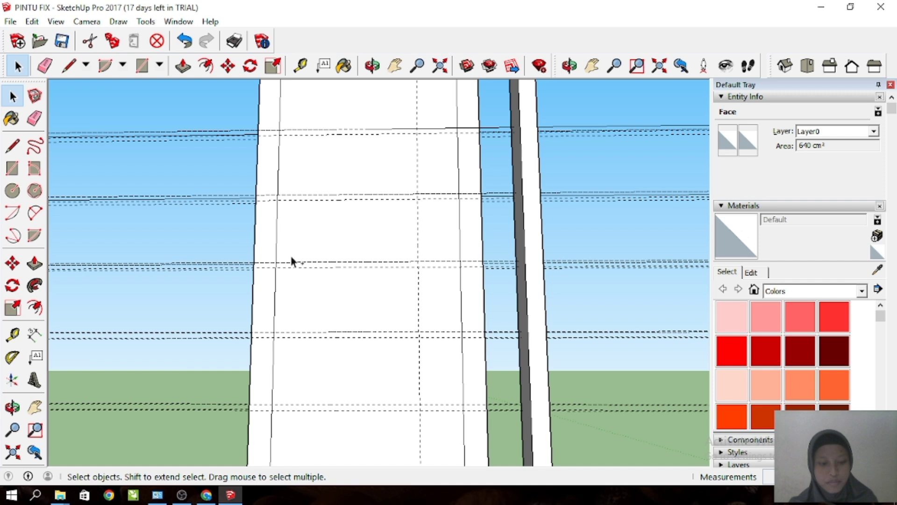
pyautogui.moveTo(290, 256); pyautogui.dragTo(3, 197, button='middle')
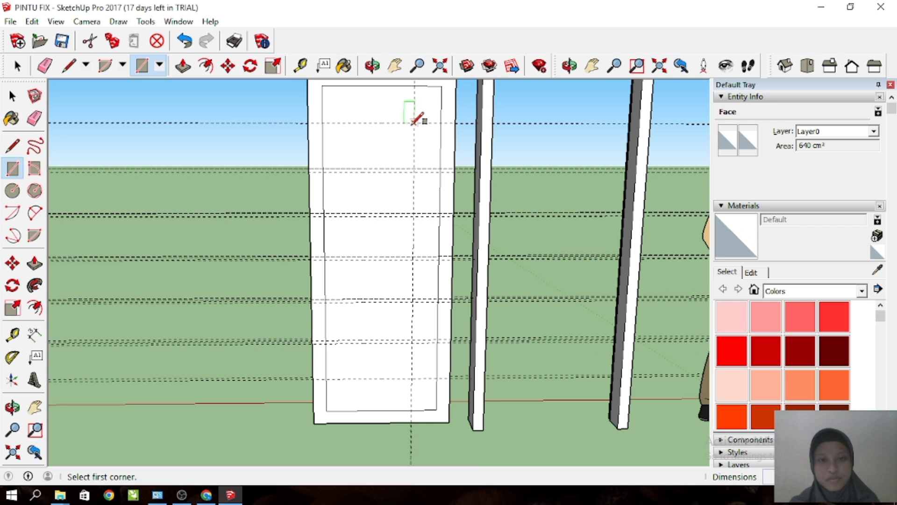
pyautogui.scroll(-1, 413, 122)
pyautogui.click(413, 123)
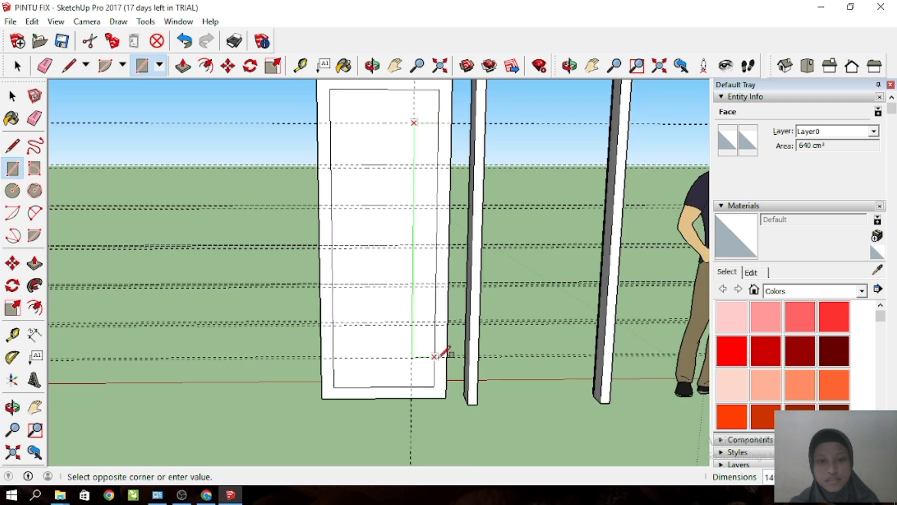
# Draw three thin rectangles on the back panel within the upper three guide pairs, from the far inner edge to the tall rectangle.
pyautogui.scroll(2, 436, 160)
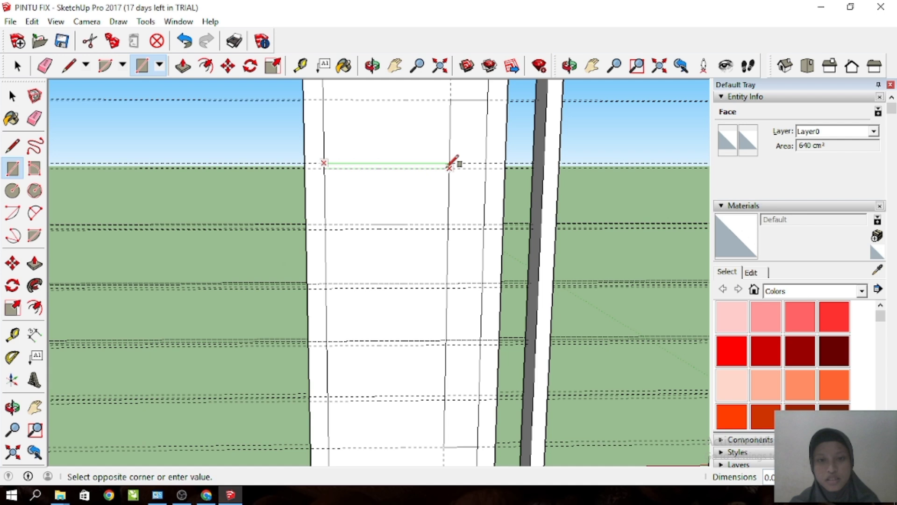
pyautogui.click(449, 164)
pyautogui.click(325, 224)
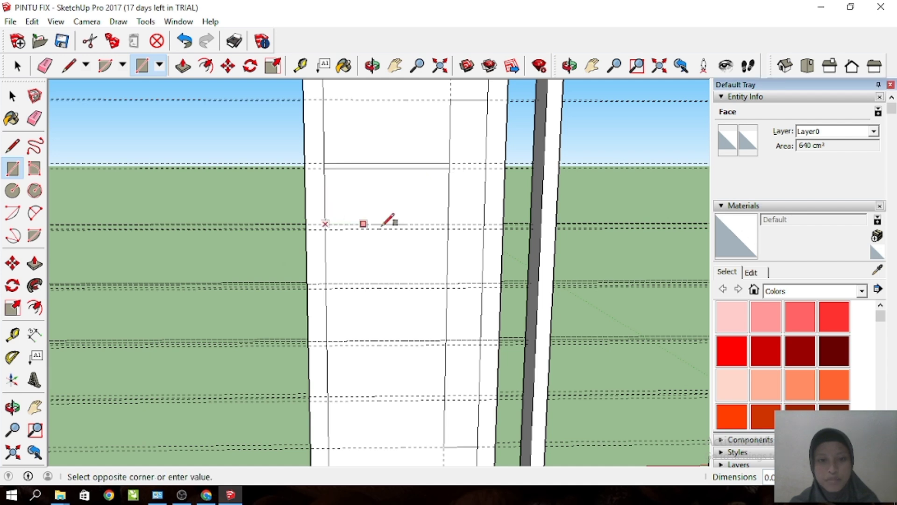
pyautogui.click(448, 229)
pyautogui.click(326, 283)
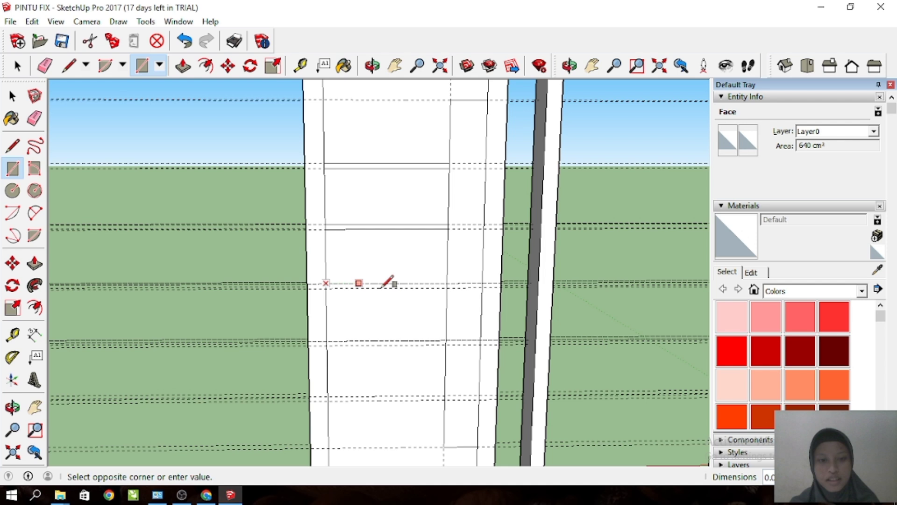
pyautogui.click(447, 286)
# Draw two more thin rectangles on the back panel within the next two lower guide pairs, from the far inner edge to the tall rectangle.
pyautogui.scroll(-2, 336, 224)
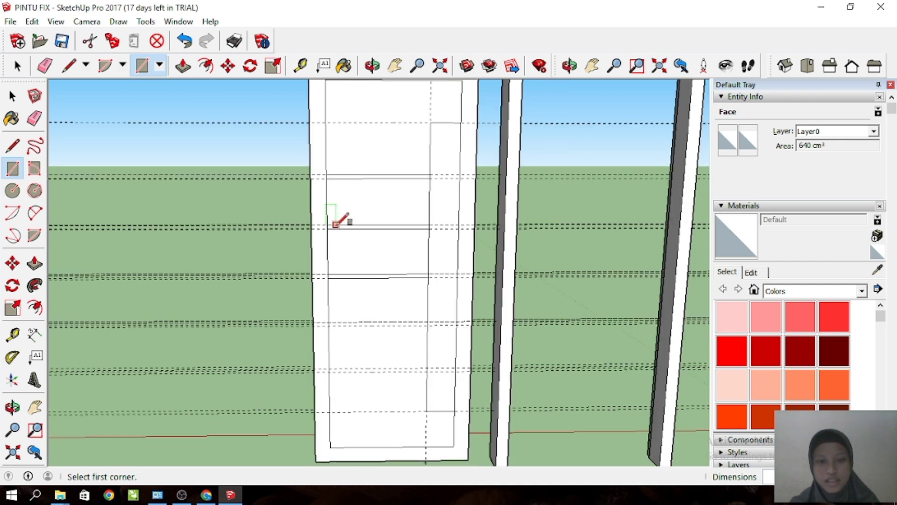
pyautogui.scroll(2, 350, 193)
pyautogui.click(327, 275)
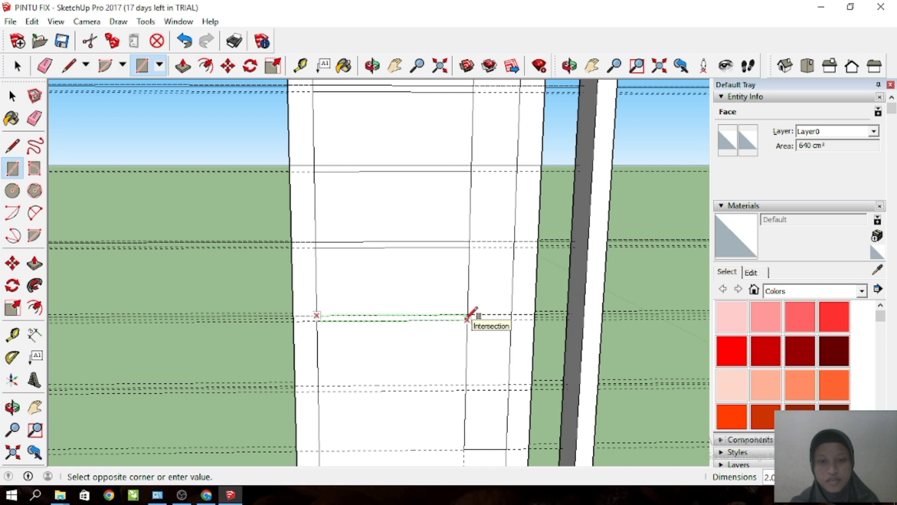
pyautogui.click(467, 318)
pyautogui.scroll(-2, 350, 275)
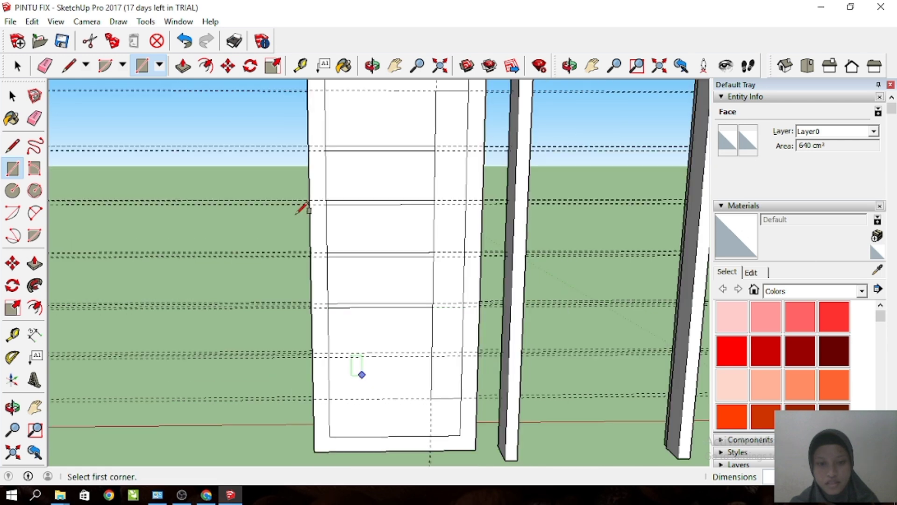
pyautogui.scroll(3, 296, 213)
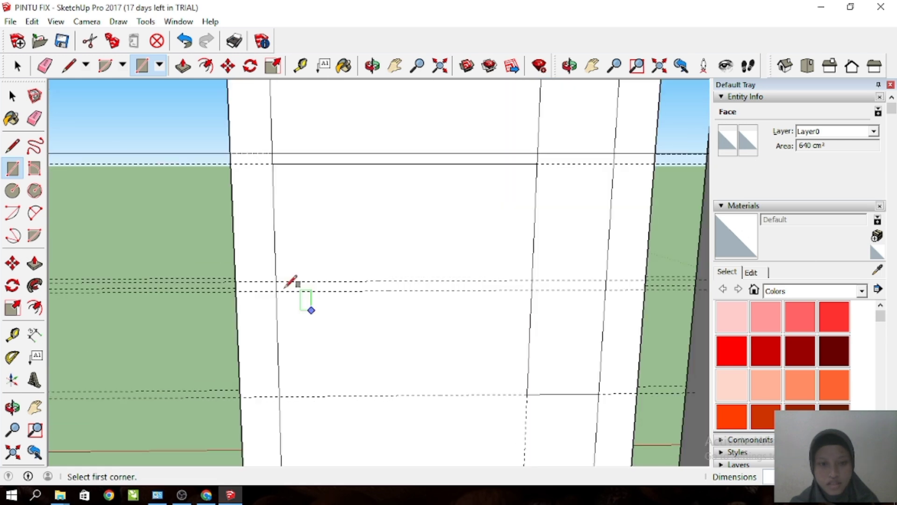
pyautogui.click(275, 281)
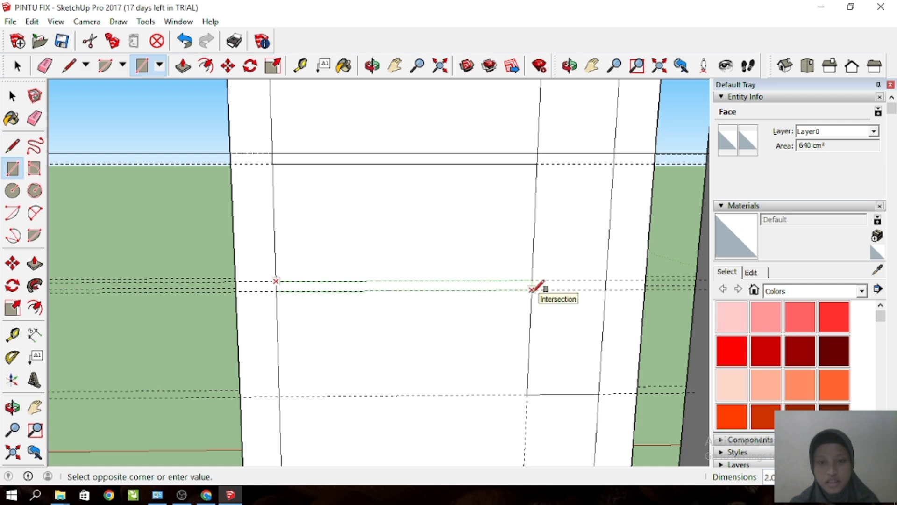
pyautogui.click(532, 290)
# Offset the tall rectangle on the leaf's back panel inward by 2 cm.
pyautogui.scroll(-3, 303, 234)
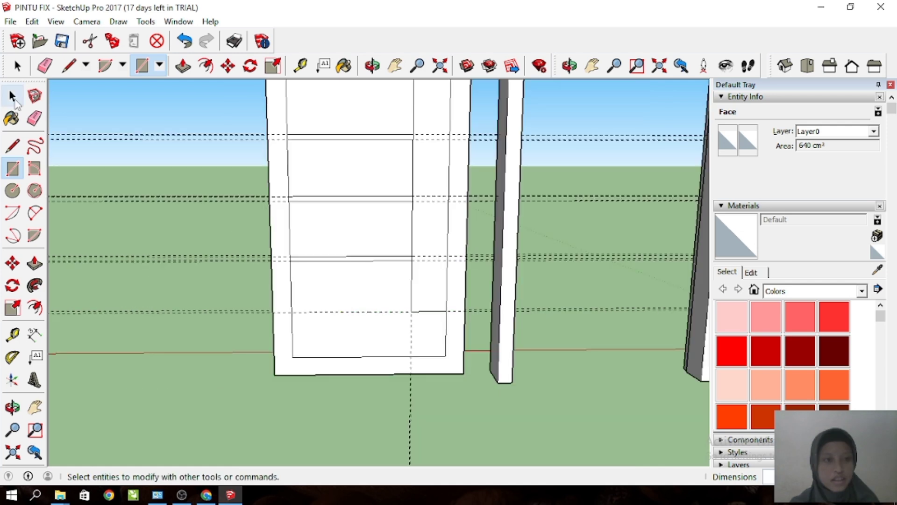
pyautogui.click(10, 93)
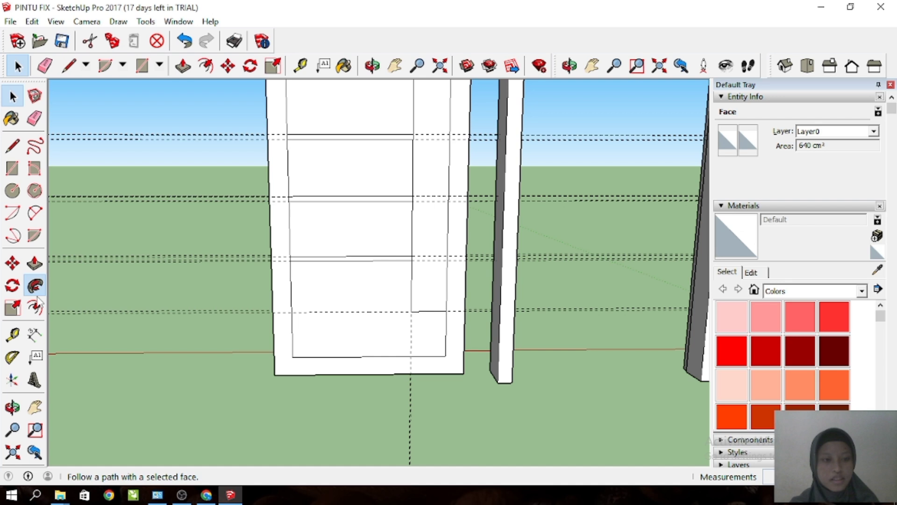
pyautogui.click(36, 307)
pyautogui.scroll(2, 442, 196)
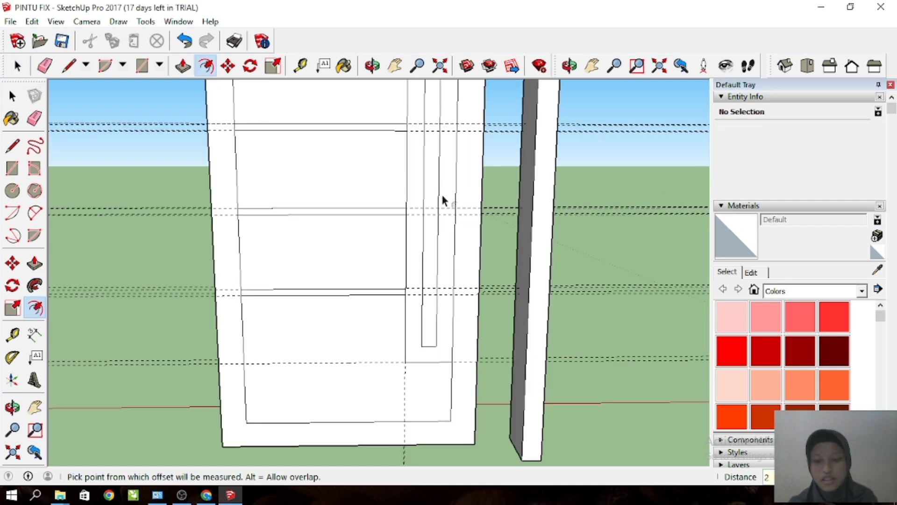
pyautogui.scroll(-3, 441, 192)
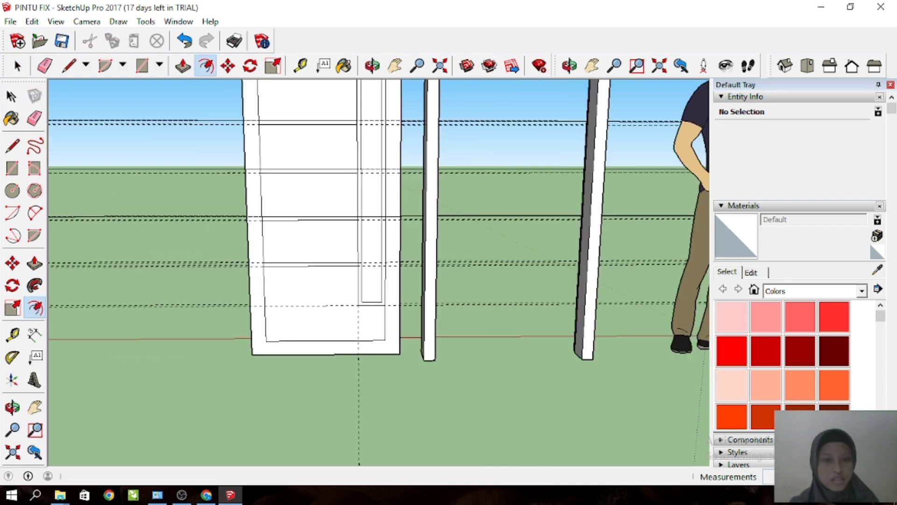
# Delete all horizontal guides running across the door leaf.
pyautogui.click(7, 92)
pyautogui.scroll(-4, 322, 251)
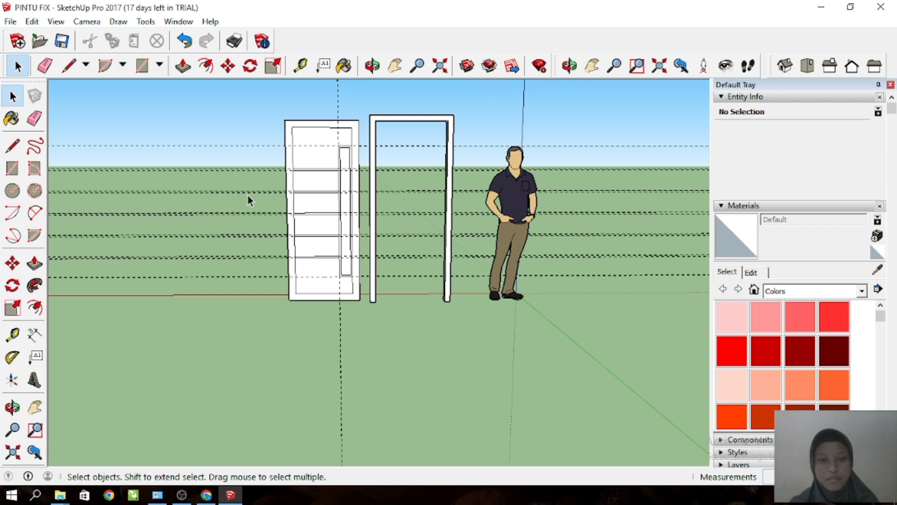
pyautogui.moveTo(541, 363); pyautogui.dragTo(438, 89)
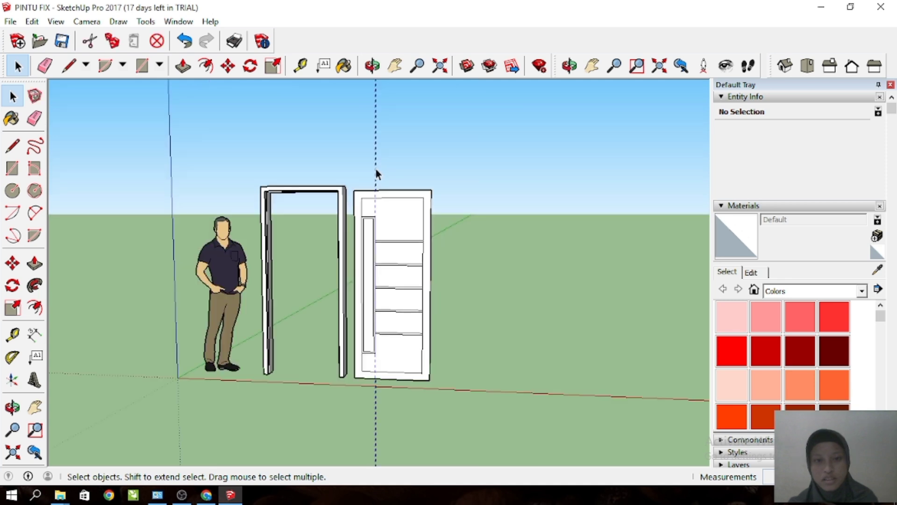
# Try to delete the vertical guide running through the door leaf.
pyautogui.click(376, 168)
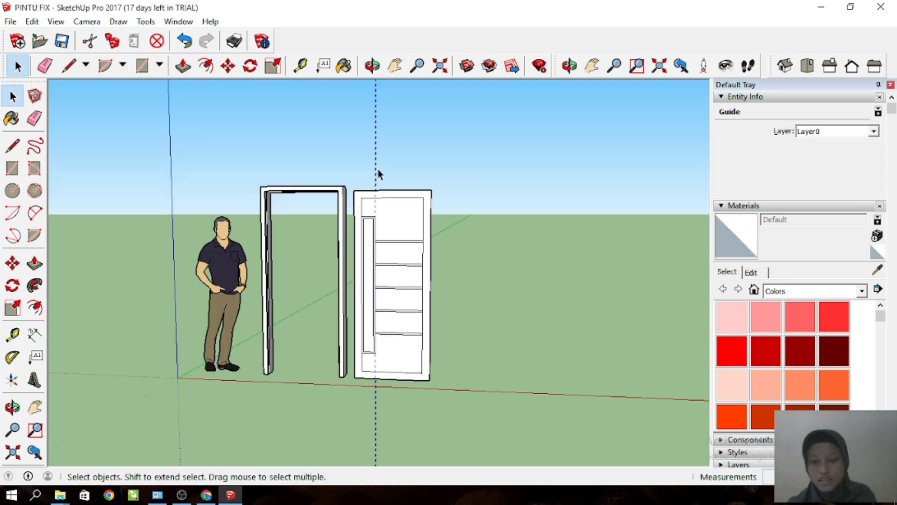
pyautogui.click(329, 163)
pyautogui.moveTo(329, 163); pyautogui.dragTo(314, 164, button='middle')
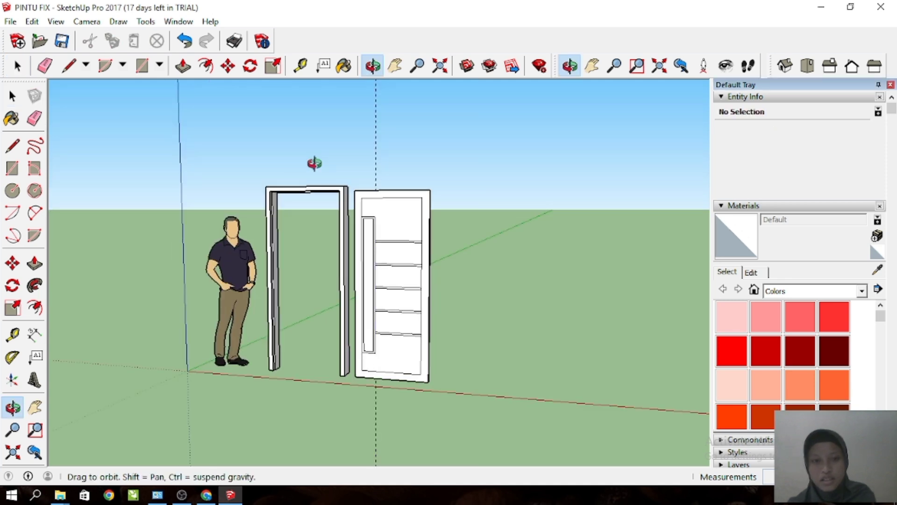
pyautogui.click(405, 159)
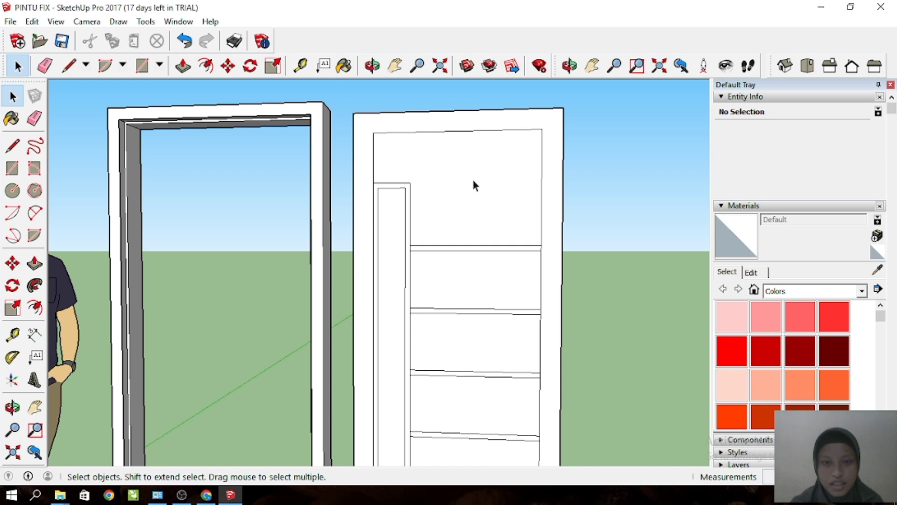
# Try to group all faces and edges of the door leaf before extruding its panels.
pyautogui.moveTo(473, 185); pyautogui.dragTo(259, 171, button='middle')
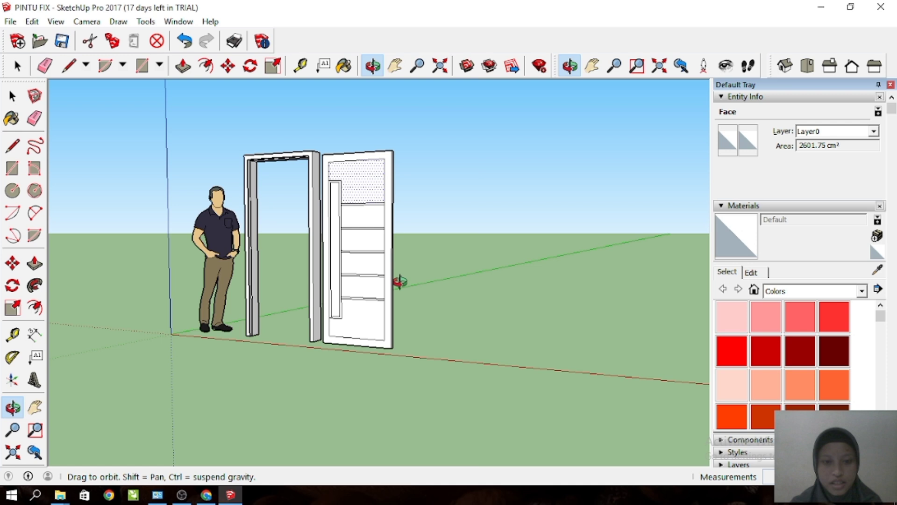
pyautogui.rightClick(357, 192)
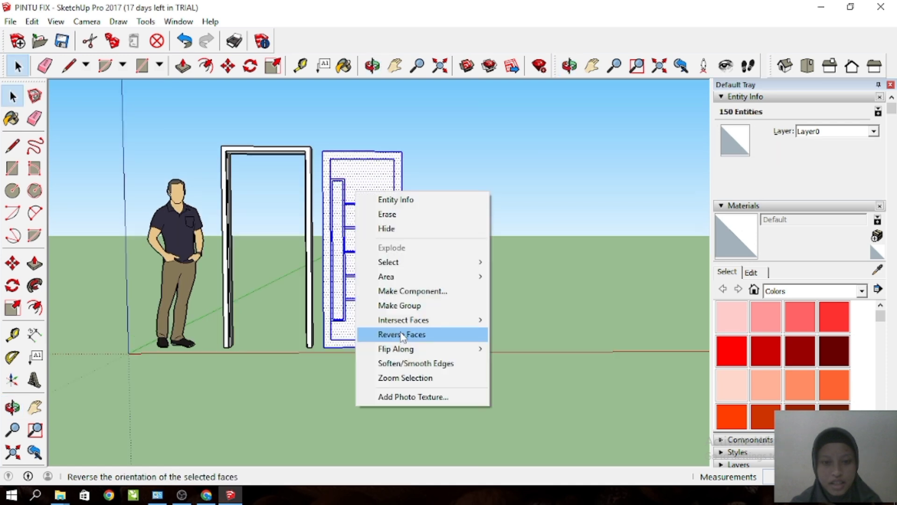
pyautogui.click(404, 306)
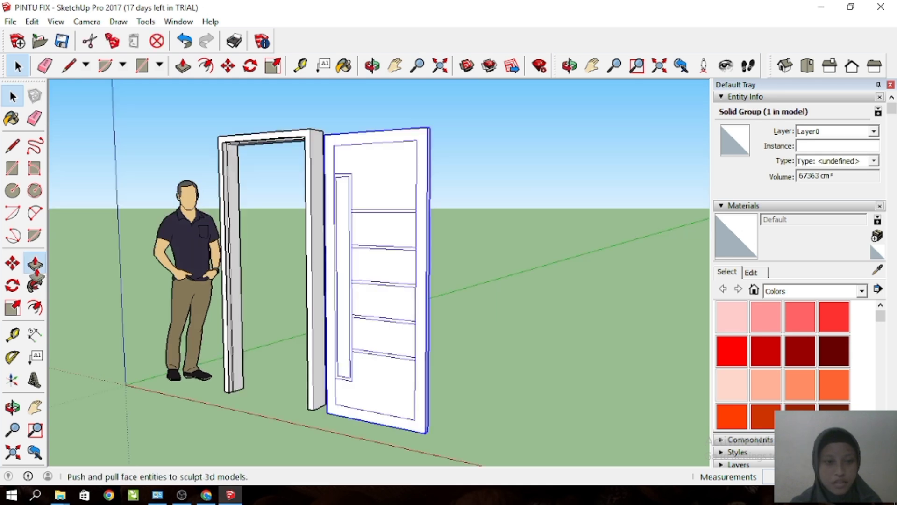
pyautogui.click(182, 66)
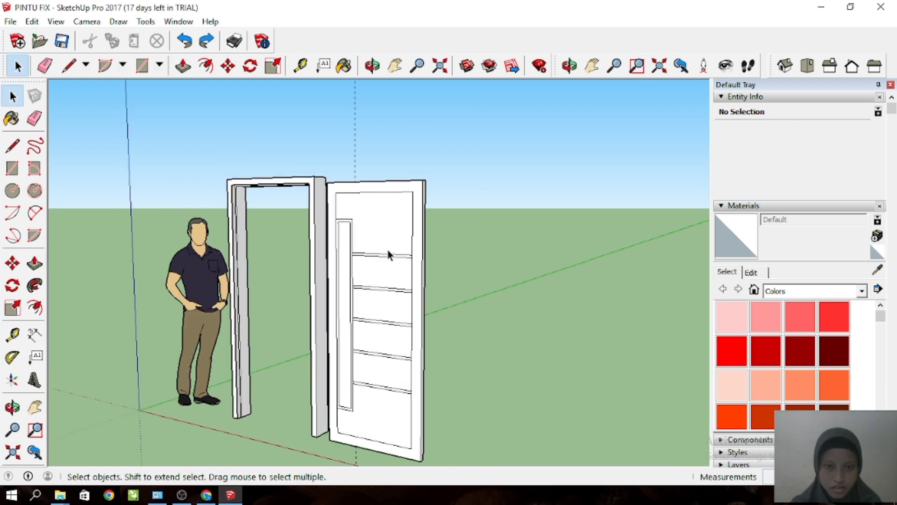
# Delete the remaining vertical guide above the door leaf.
pyautogui.moveTo(388, 254); pyautogui.dragTo(354, 166, button='middle')
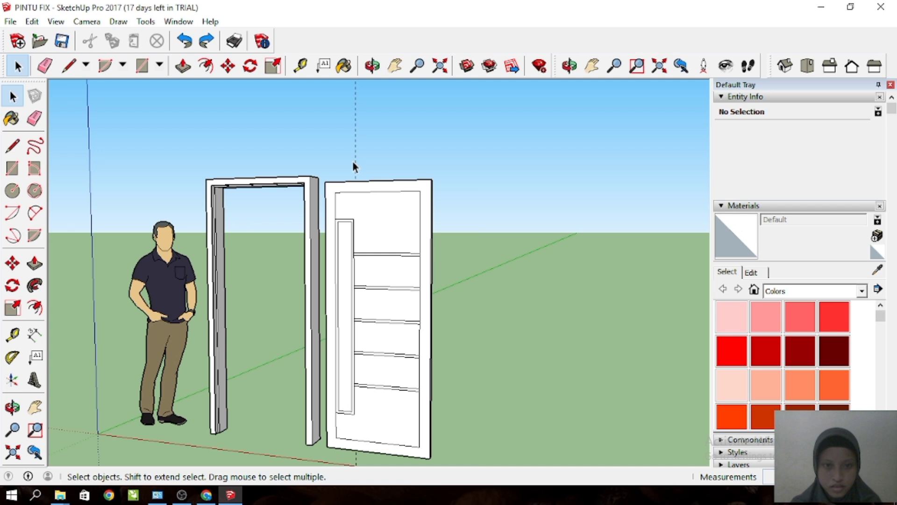
pyautogui.scroll(2, 352, 161)
pyautogui.click(356, 159)
pyautogui.press('Delete')
# Push the uppermost panel face on the leaf's front inward by 1 cm.
pyautogui.click(394, 233)
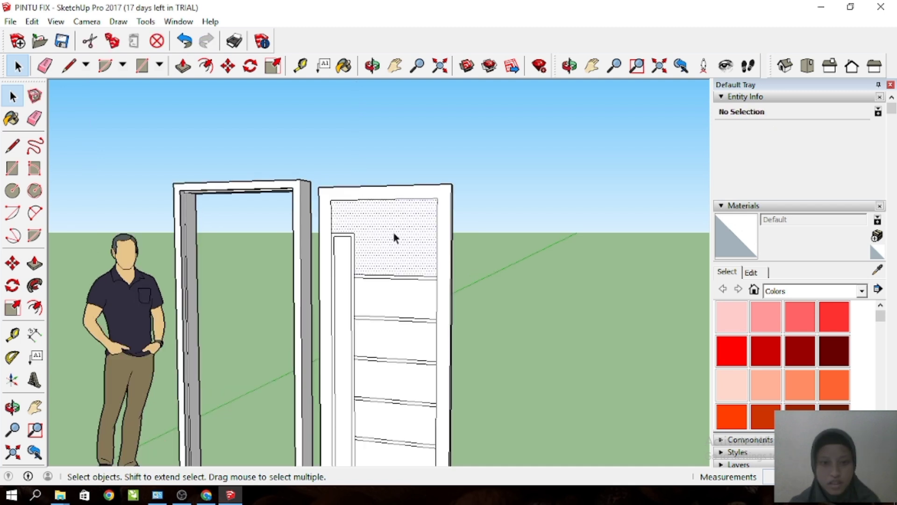
pyautogui.press('p')
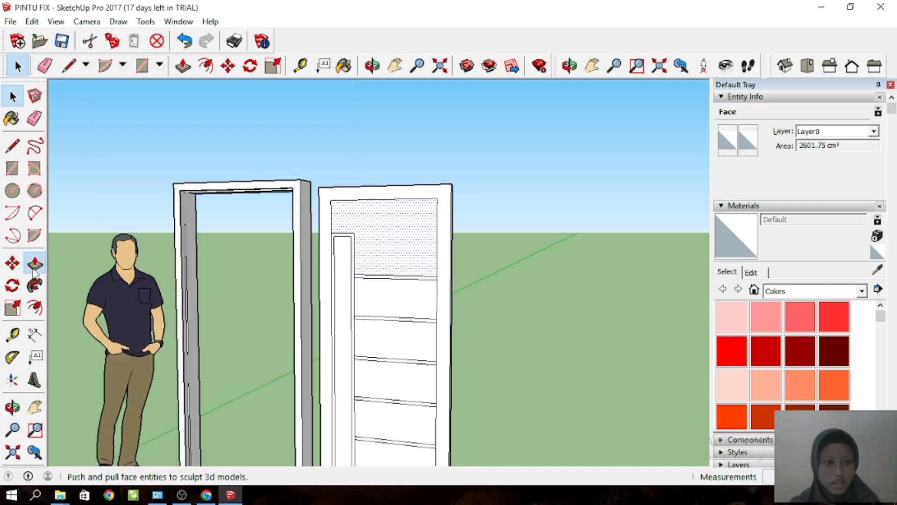
pyautogui.scroll(2, 397, 230)
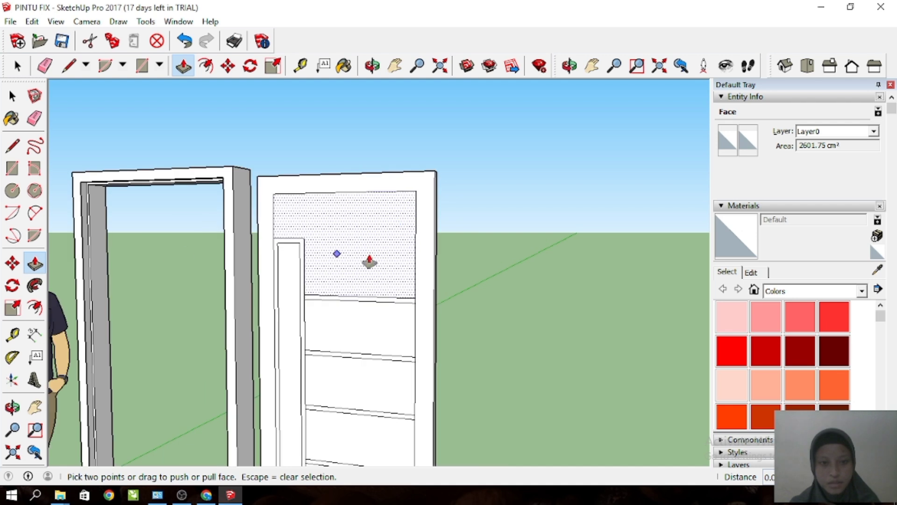
pyautogui.moveTo(368, 258); pyautogui.dragTo(261, 263, button='middle')
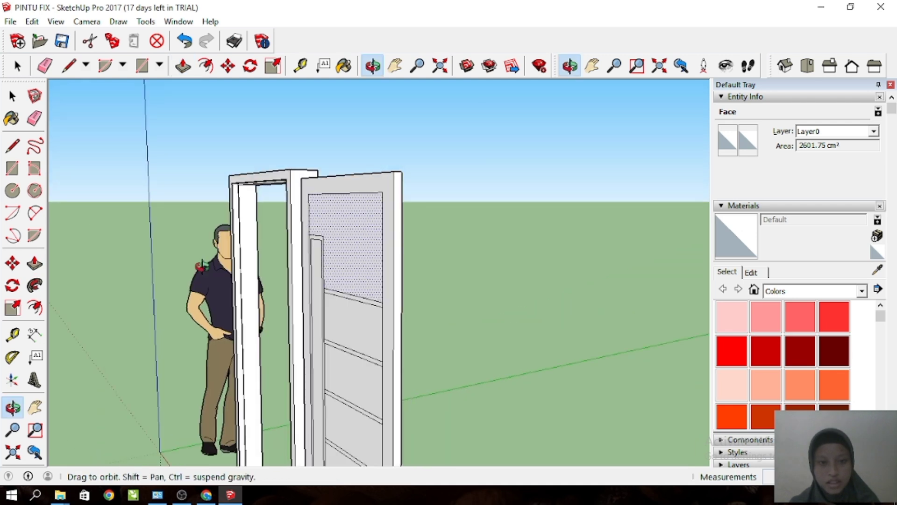
pyautogui.click(342, 262)
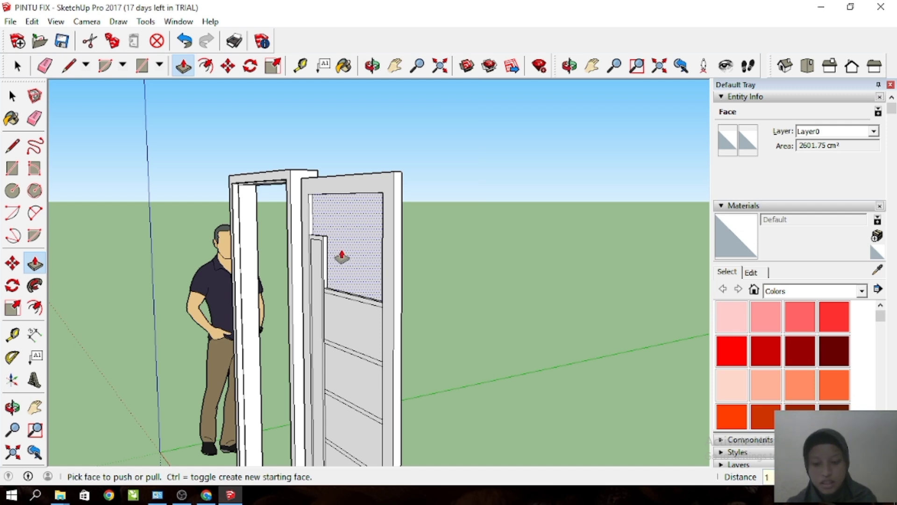
pyautogui.click(343, 257)
pyautogui.click(344, 260)
pyautogui.scroll(3, 332, 252)
pyautogui.scroll(-3, 332, 252)
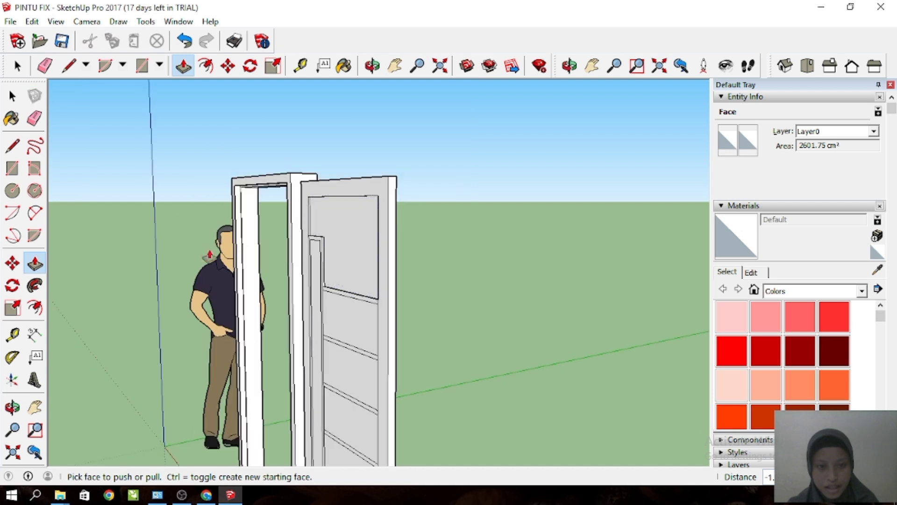
# Repeat the 1 cm inward push on the five lower panel faces of the leaf's front, leaving the thin strips between them.
pyautogui.moveTo(380, 316); pyautogui.dragTo(484, 275, button='middle')
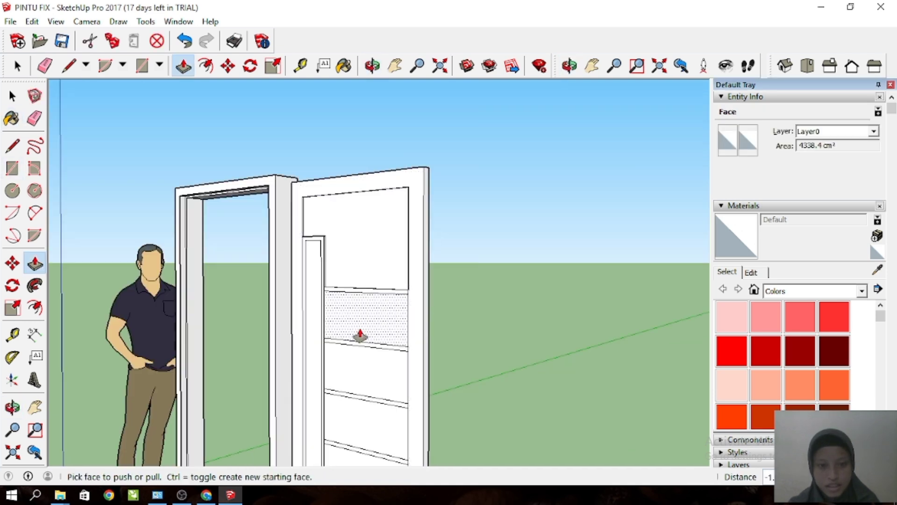
pyautogui.doubleClick(360, 335)
pyautogui.doubleClick(350, 368)
pyautogui.scroll(-4, 348, 264)
pyautogui.doubleClick(345, 346)
pyautogui.scroll(-2, 343, 288)
pyautogui.scroll(3, 342, 382)
pyautogui.doubleClick(359, 351)
pyautogui.doubleClick(364, 401)
pyautogui.scroll(-2, 309, 321)
# Push the uppermost panel face and the four panel faces below it on the leaf's back inward by the same 1 cm.
pyautogui.moveTo(352, 326); pyautogui.dragTo(117, 304, button='middle')
pyautogui.moveTo(308, 295); pyautogui.dragTo(190, 284, button='middle')
pyautogui.scroll(2, 327, 244)
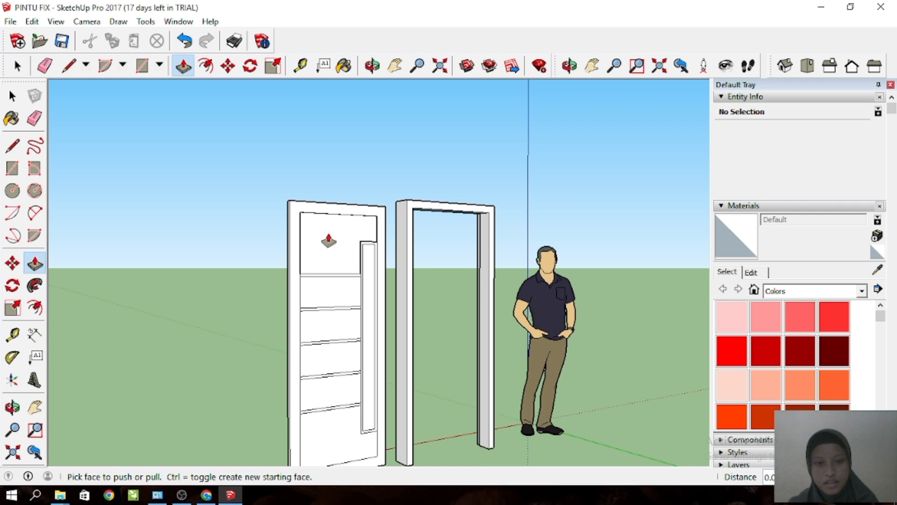
pyautogui.scroll(2, 328, 239)
pyautogui.doubleClick(330, 320)
pyautogui.doubleClick(332, 358)
pyautogui.scroll(-2, 321, 220)
pyautogui.doubleClick(328, 341)
pyautogui.scroll(-1, 327, 280)
pyautogui.scroll(1, 328, 349)
pyautogui.doubleClick(330, 351)
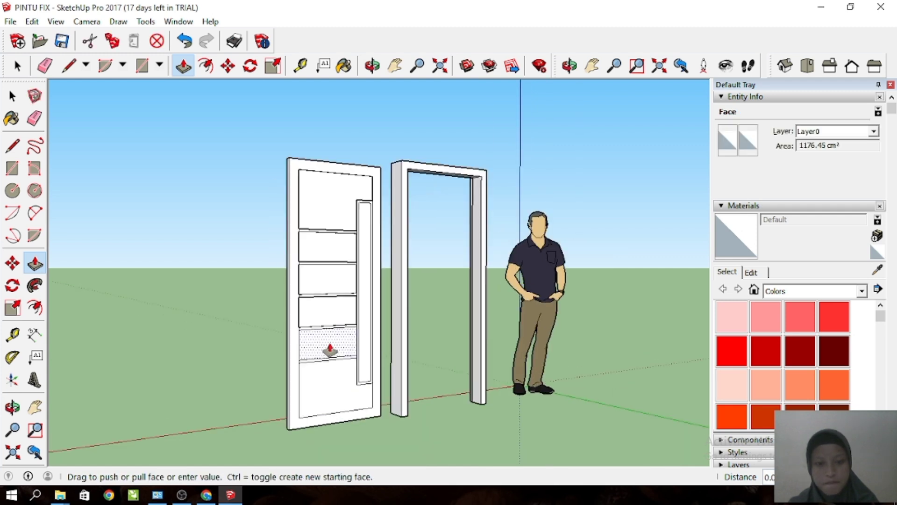
# Repeat the last Push/Pull depth on the door's bottom panel and on the long vertical strip on both sides of the door.
pyautogui.doubleClick(338, 390)
pyautogui.scroll(4, 361, 234)
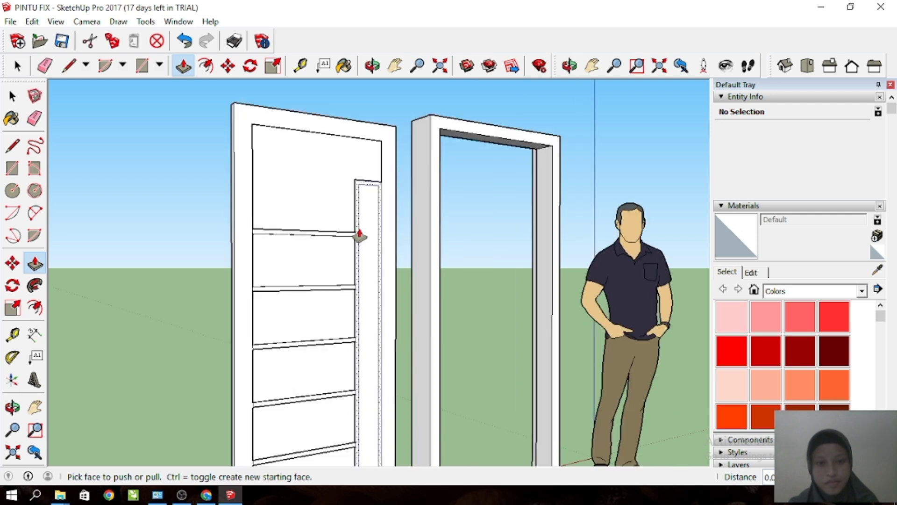
pyautogui.doubleClick(364, 227)
pyautogui.moveTo(339, 216); pyautogui.dragTo(500, 227, button='middle')
pyautogui.moveTo(190, 236); pyautogui.dragTo(528, 239, button='middle')
pyautogui.doubleClick(331, 215)
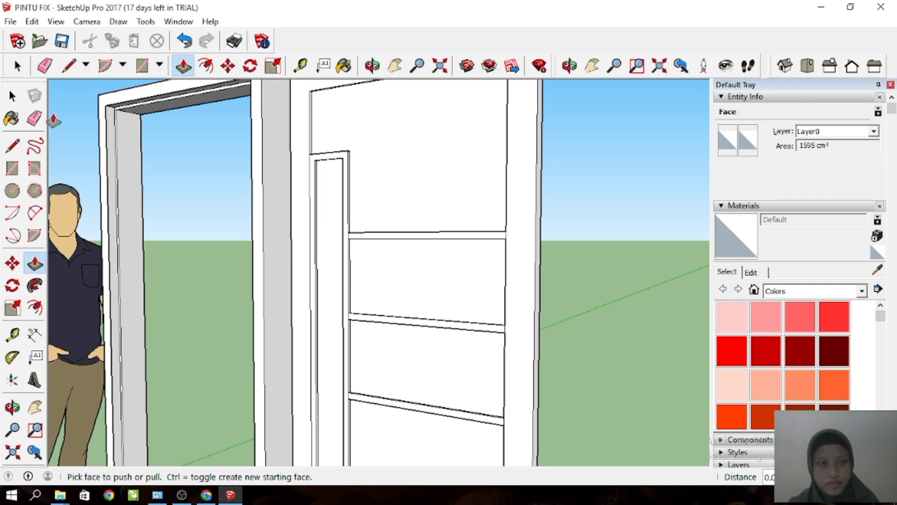
# Select the entire door leaf beside the door frame and make it a group.
pyautogui.click(13, 96)
pyautogui.scroll(-8, 362, 253)
pyautogui.moveTo(362, 253); pyautogui.dragTo(385, 245, button='middle')
pyautogui.moveTo(439, 389); pyautogui.dragTo(312, 151)
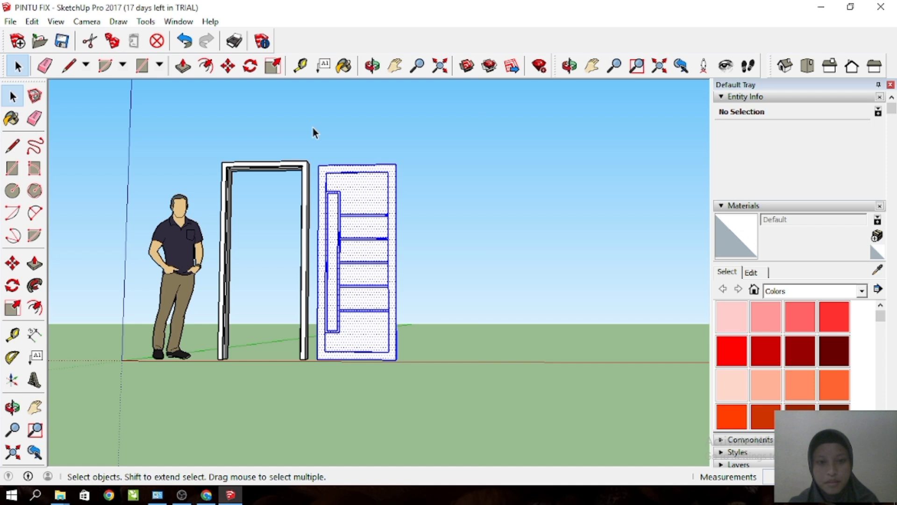
pyautogui.rightClick(347, 256)
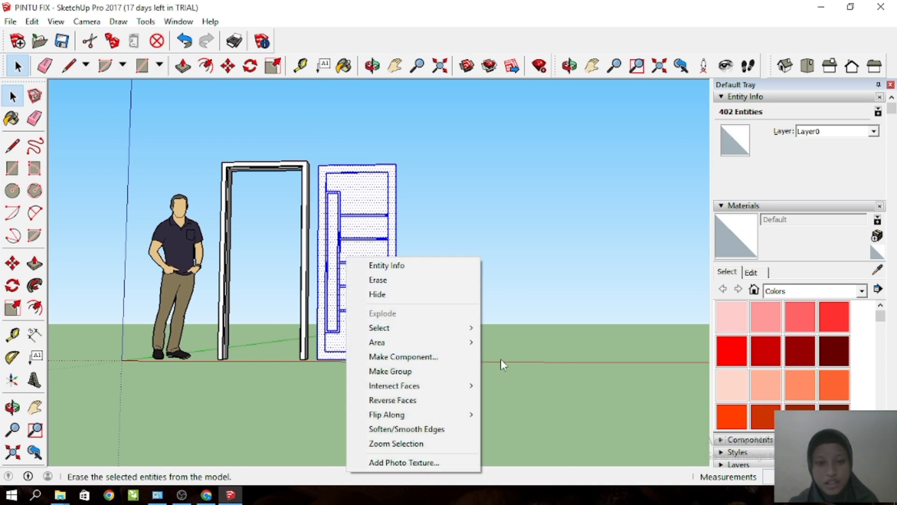
pyautogui.click(449, 374)
pyautogui.scroll(2, 386, 237)
pyautogui.moveTo(371, 213); pyautogui.dragTo(442, 264, button='middle')
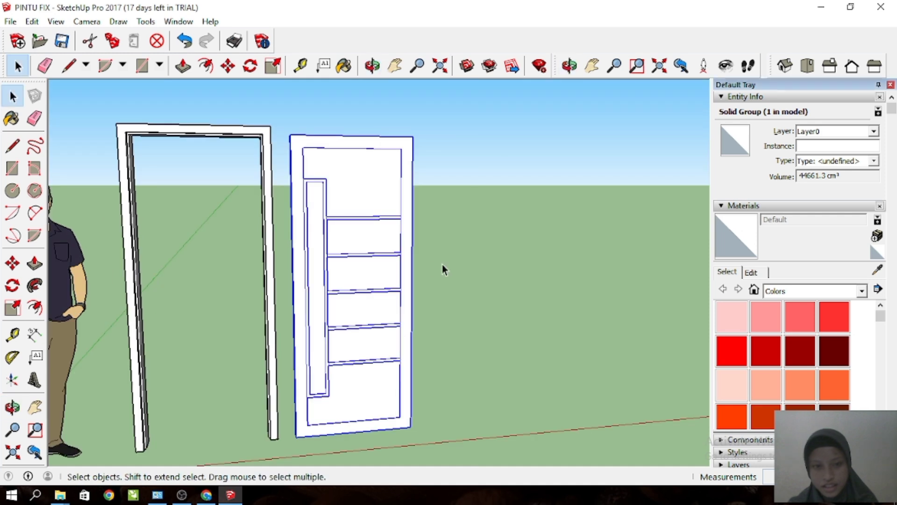
pyautogui.click(442, 264)
# Start the Paint Bucket and load the Wood material collection.
pyautogui.scroll(2, 316, 209)
pyautogui.scroll(-1, 184, 197)
pyautogui.press('o')
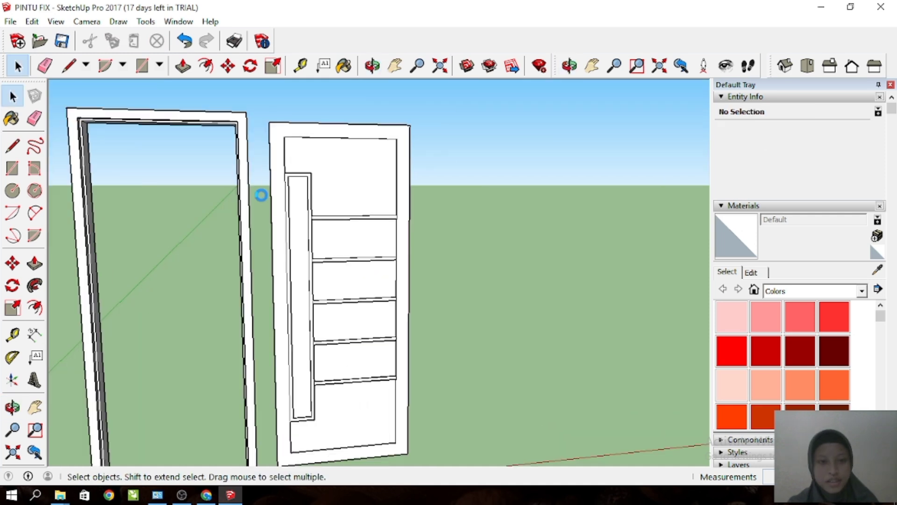
pyautogui.scroll(-3, 261, 195)
pyautogui.moveTo(276, 200); pyautogui.dragTo(312, 204, button='middle')
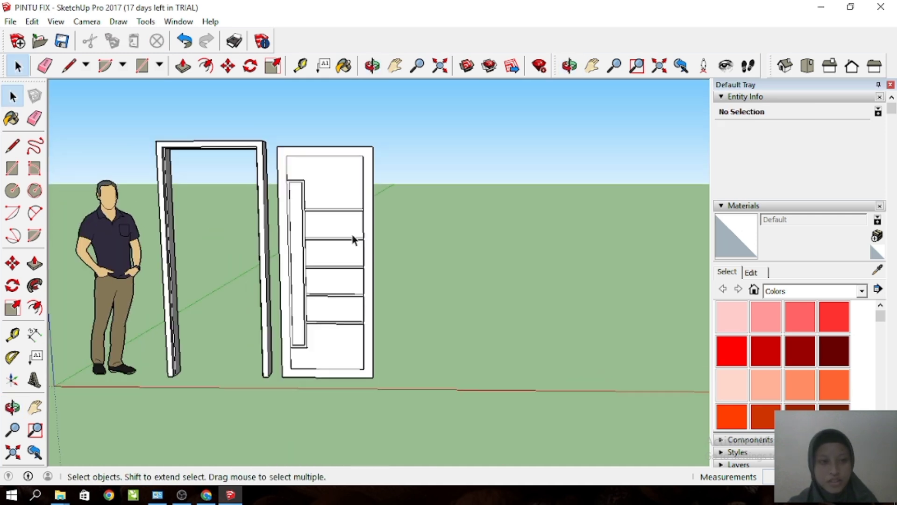
pyautogui.click(13, 118)
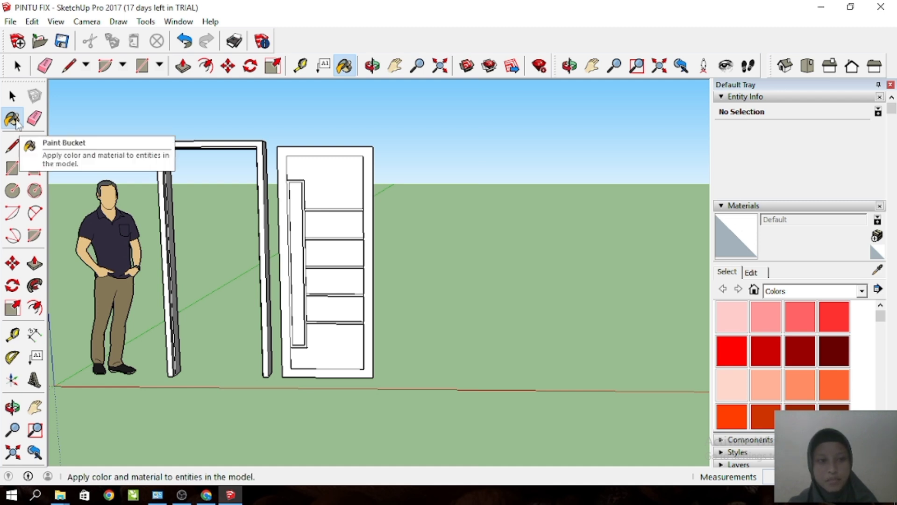
pyautogui.click(861, 292)
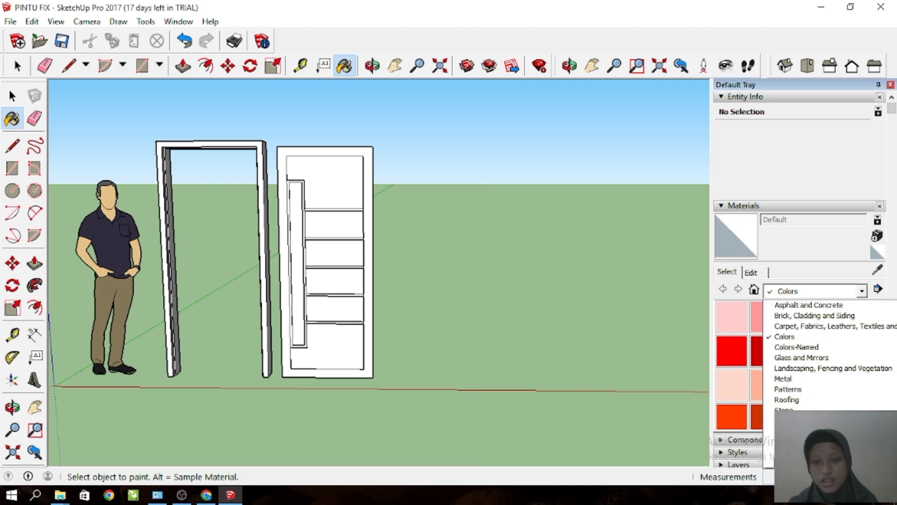
pyautogui.click(794, 452)
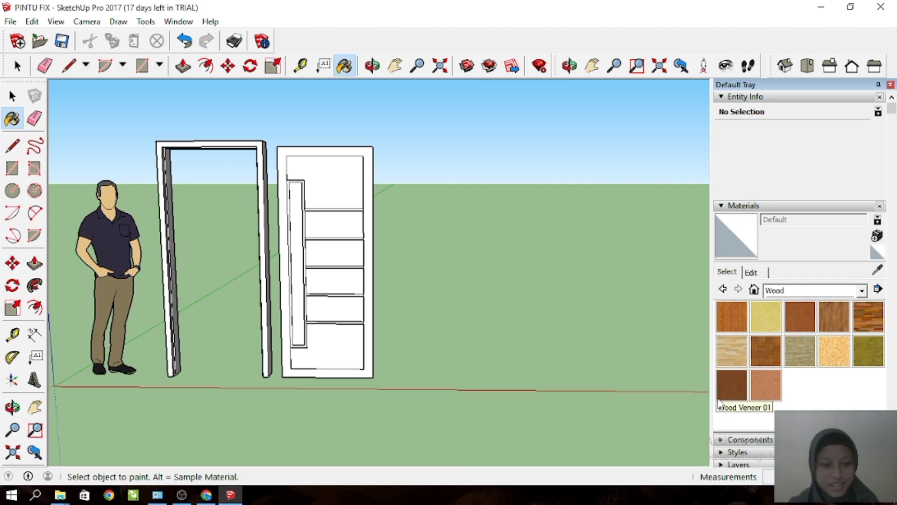
# Try painting the whole door group with Wood Veneer 01, and undo it.
pyautogui.click(739, 379)
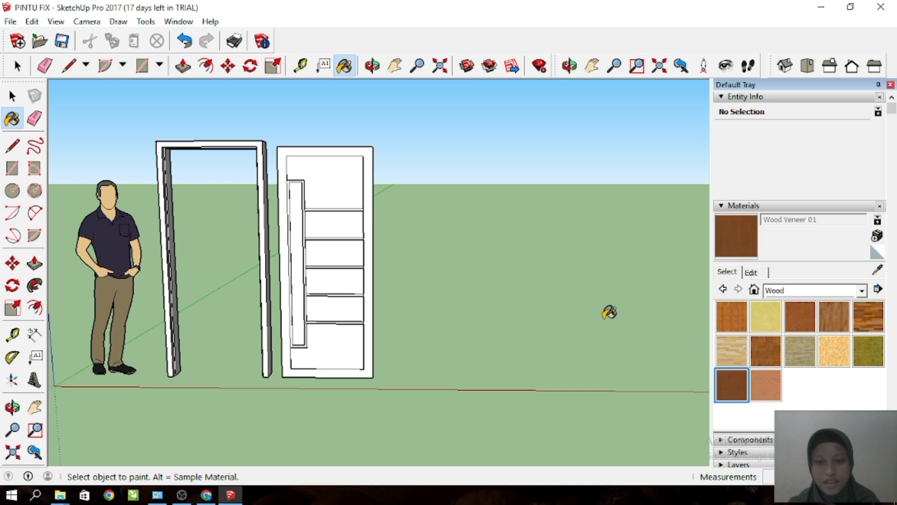
pyautogui.click(330, 196)
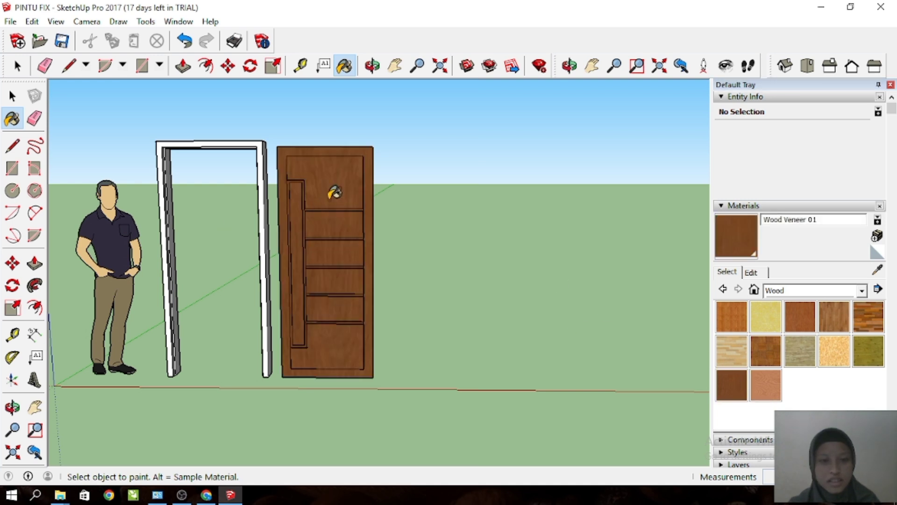
pyautogui.click(12, 95)
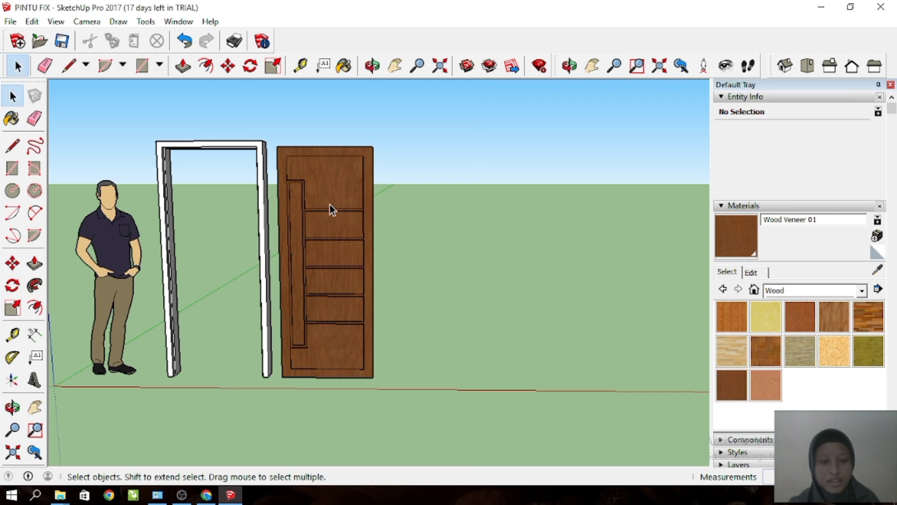
pyautogui.hotkey('ctrl', 'z')
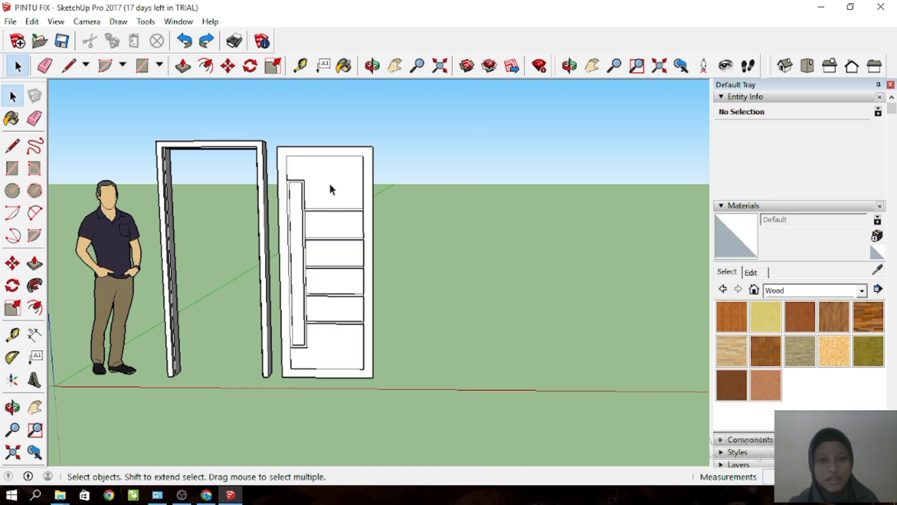
# Open the door group for editing and paint the front side's top panel with Wood Veneer 01.
pyautogui.doubleClick(329, 181)
pyautogui.scroll(3, 329, 175)
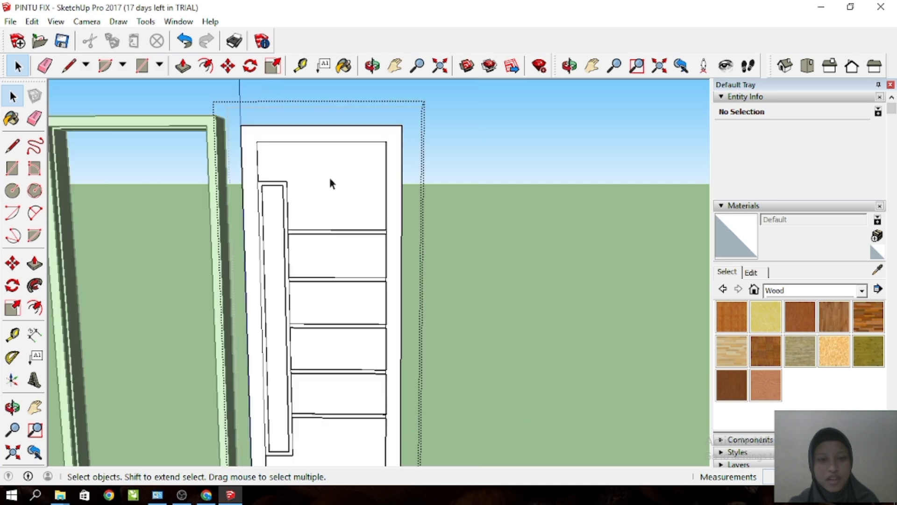
pyautogui.click(329, 178)
pyautogui.click(11, 119)
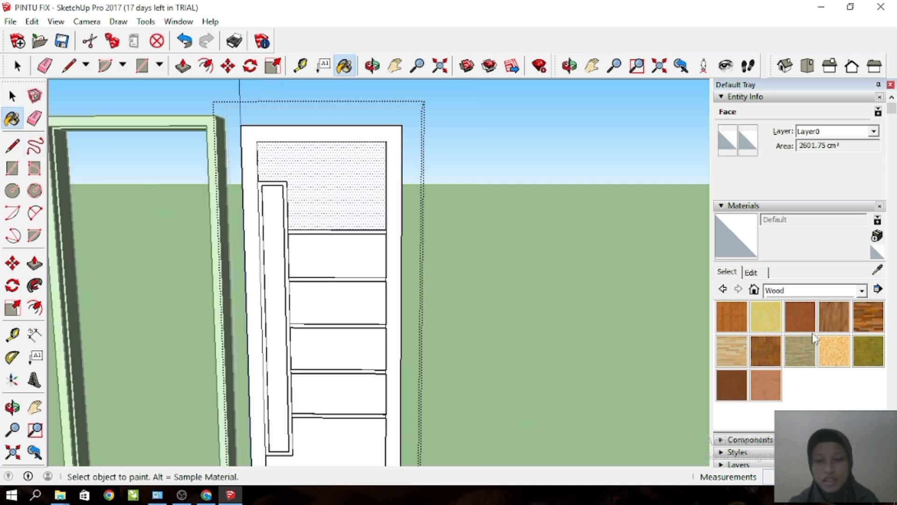
pyautogui.click(733, 384)
pyautogui.click(355, 217)
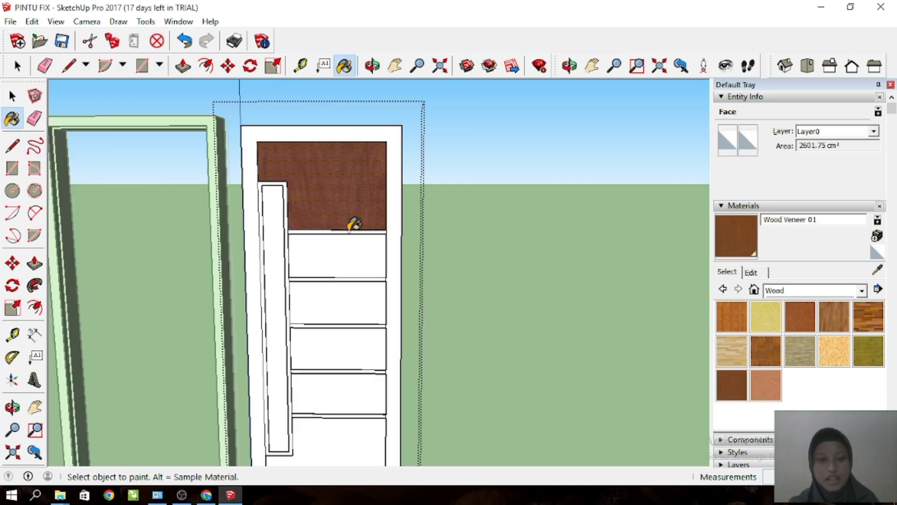
# Paint the four middle panels on the door's front side with Wood Veneer 01.
pyautogui.click(350, 251)
pyautogui.scroll(3, 345, 210)
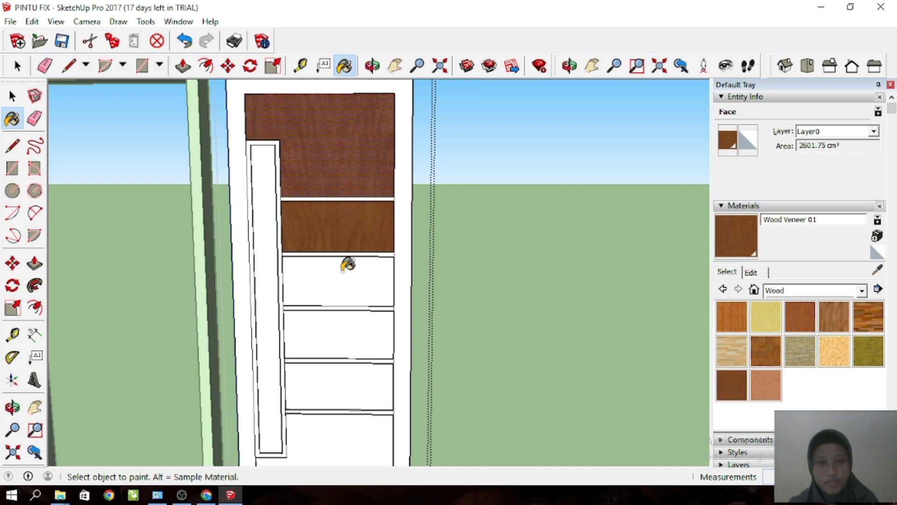
pyautogui.click(355, 279)
pyautogui.click(360, 331)
pyautogui.scroll(-2, 341, 194)
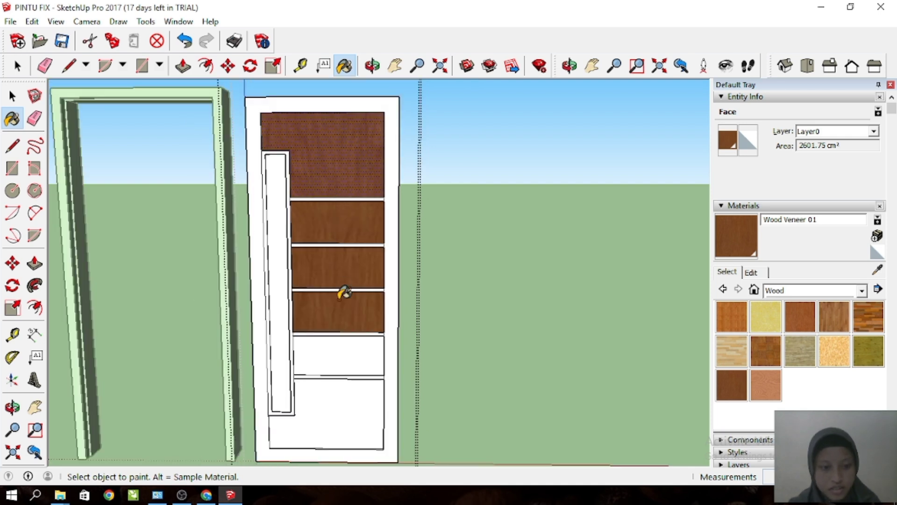
pyautogui.scroll(2, 347, 323)
pyautogui.click(351, 354)
pyautogui.scroll(-3, 340, 198)
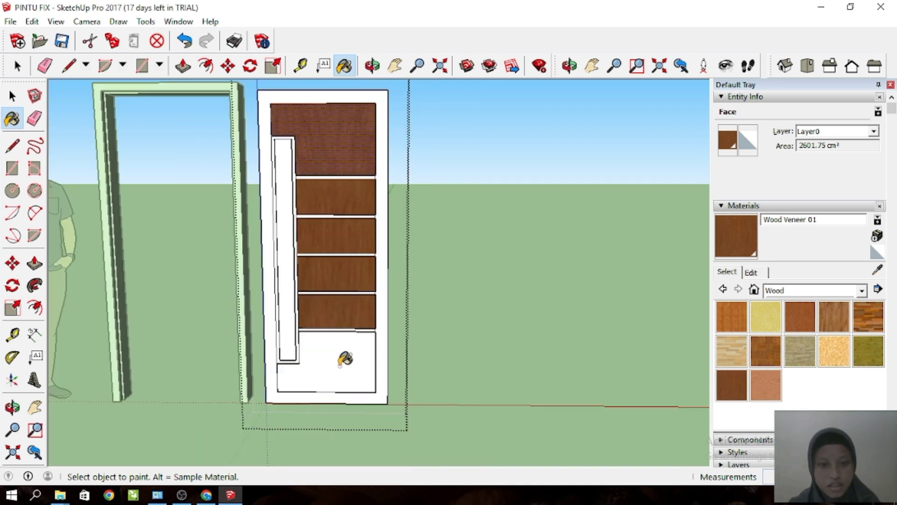
# Paint the bottom panel and the long vertical strip on the door's front side with Wood Veneer 01.
pyautogui.click(344, 361)
pyautogui.scroll(2, 291, 285)
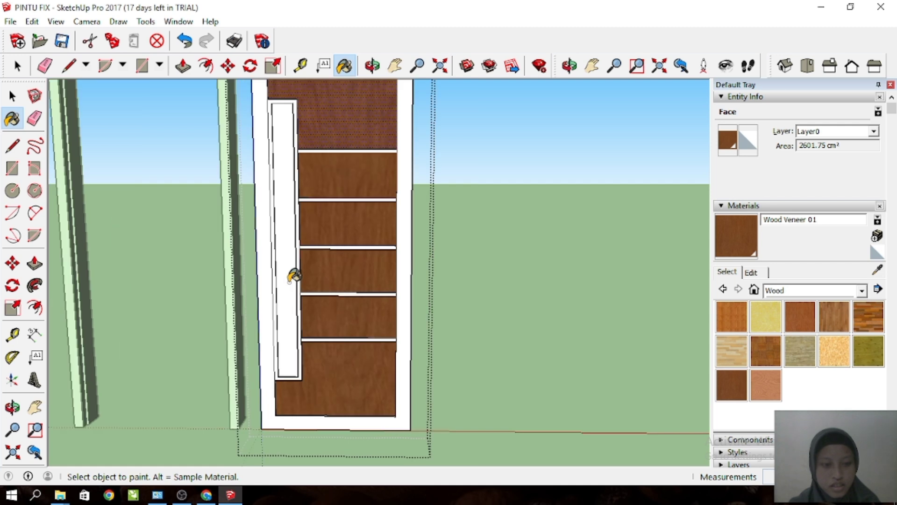
pyautogui.click(294, 275)
pyautogui.scroll(-3, 281, 271)
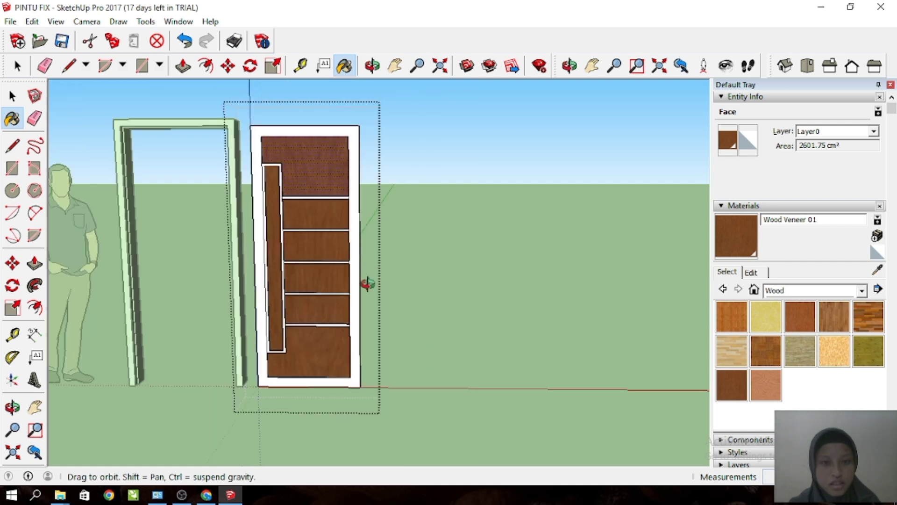
# Paint the top, four middle and bottom panels on the door's back side with Wood Veneer 01.
pyautogui.moveTo(367, 282); pyautogui.dragTo(159, 250, button='middle')
pyautogui.moveTo(529, 258)
pyautogui.mouseDown(button='middle')
pyautogui.moveTo(346, 249)
pyautogui.moveTo(296, 200)
pyautogui.mouseUp(button='middle')
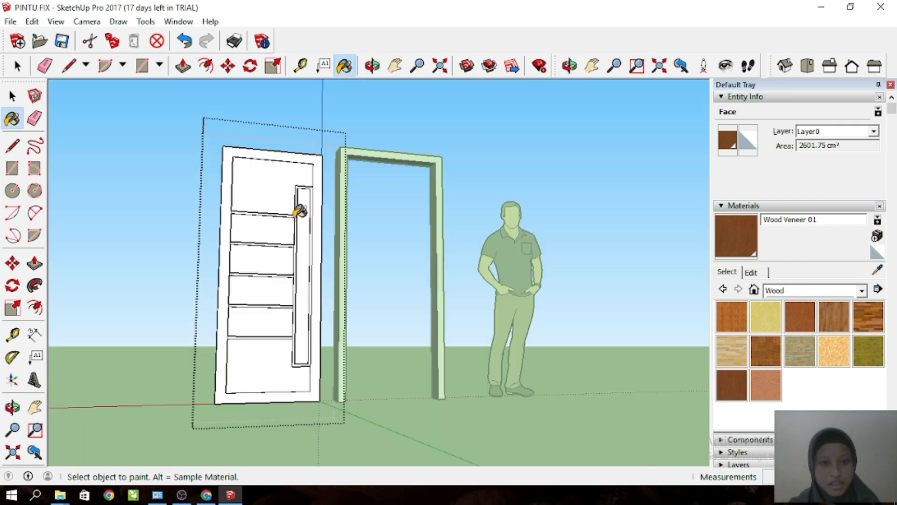
pyautogui.click(269, 198)
pyautogui.click(263, 229)
pyautogui.click(261, 259)
pyautogui.click(262, 290)
pyautogui.click(261, 321)
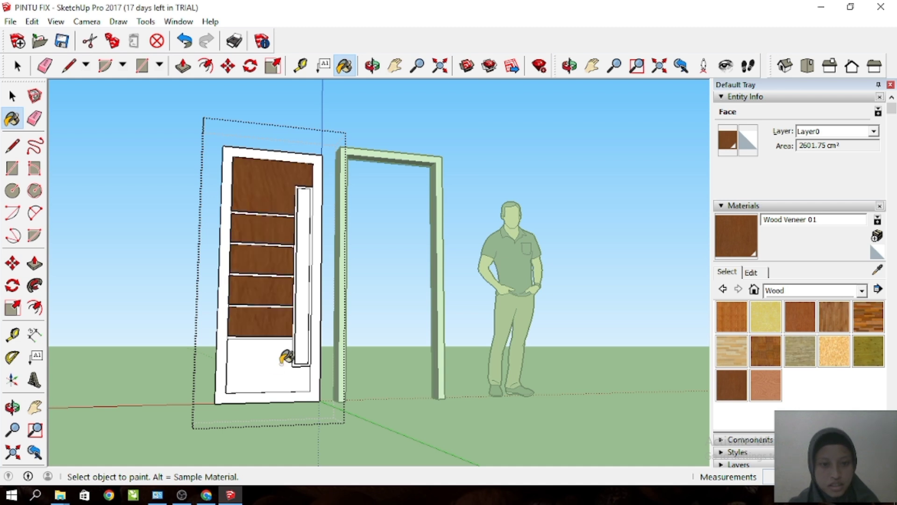
pyautogui.click(283, 360)
# Paint the front side's four middle panels and the door's outer border with Wood Bamboo.
pyautogui.moveTo(250, 301)
pyautogui.mouseDown(button='middle')
pyautogui.moveTo(633, 316)
pyautogui.moveTo(617, 313)
pyautogui.mouseUp(button='middle')
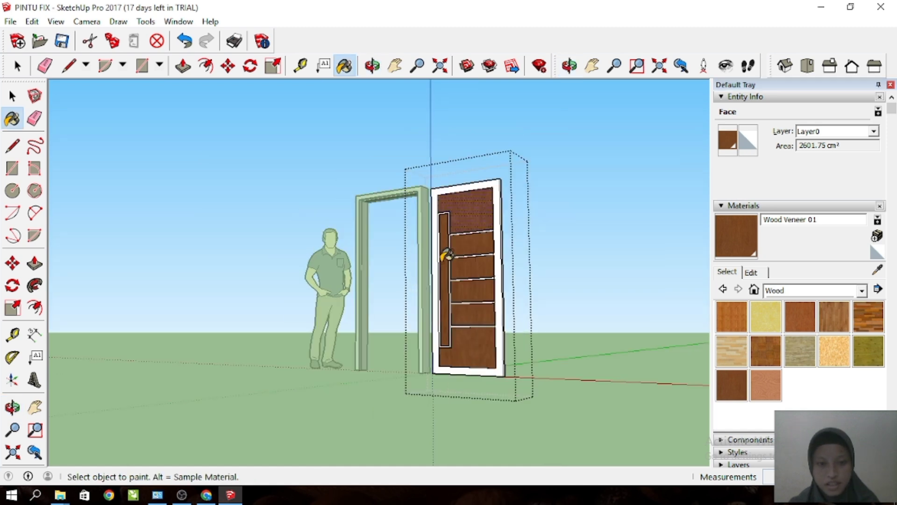
pyautogui.scroll(2, 446, 254)
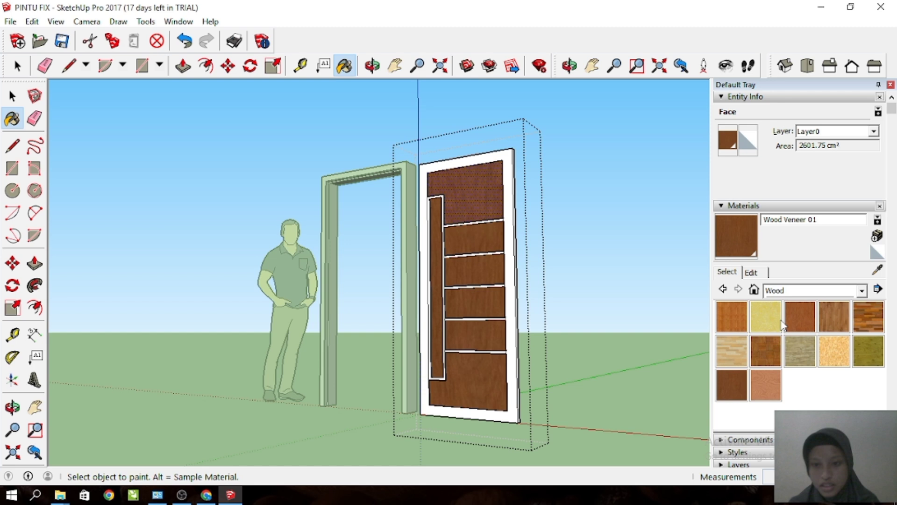
pyautogui.click(734, 319)
pyautogui.scroll(2, 498, 295)
pyautogui.click(478, 224)
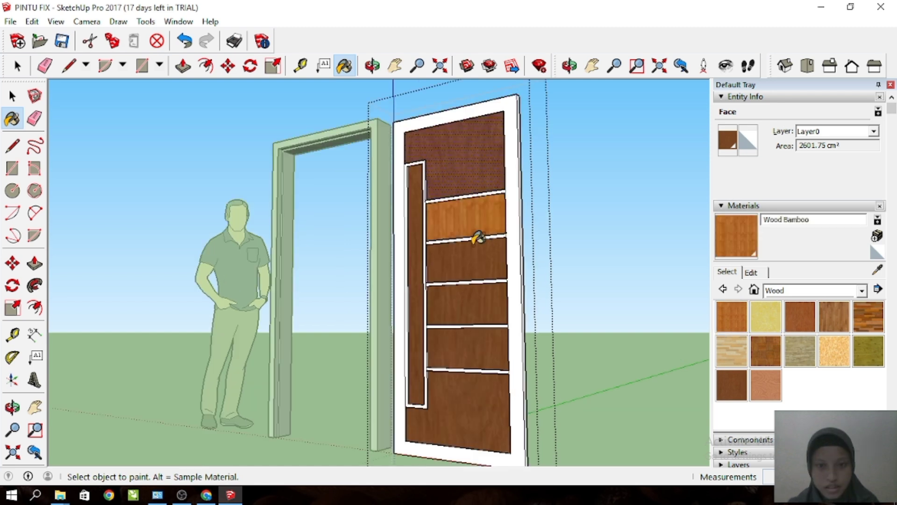
pyautogui.click(477, 259)
pyautogui.click(477, 301)
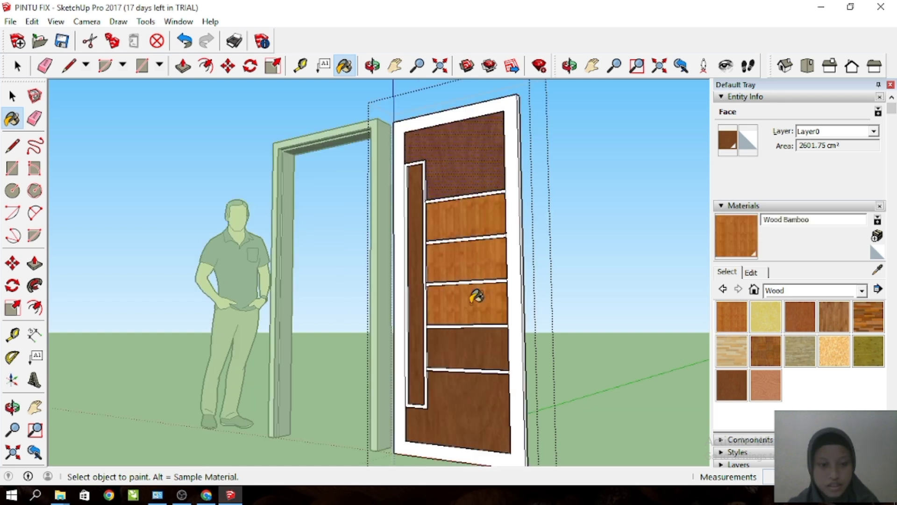
pyautogui.click(472, 332)
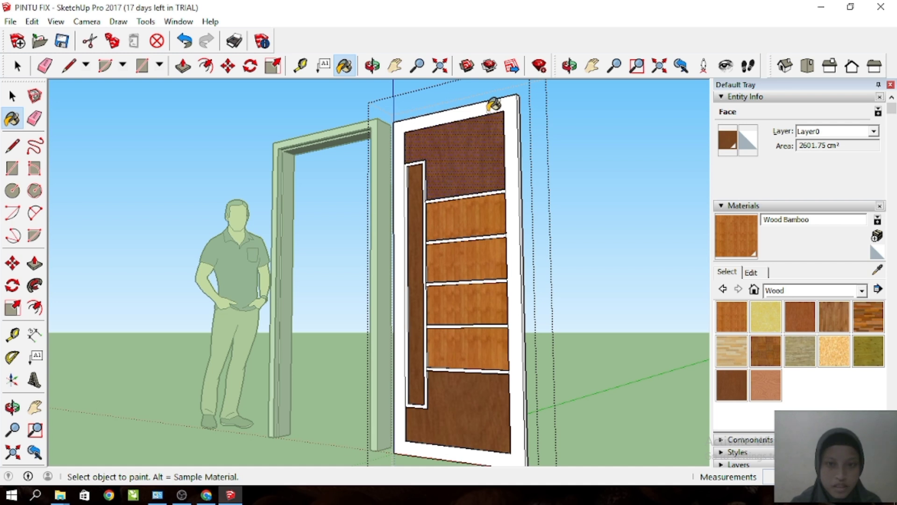
pyautogui.moveTo(494, 104)
pyautogui.mouseDown(button='middle')
pyautogui.moveTo(351, 176)
pyautogui.moveTo(264, 117)
pyautogui.moveTo(429, 248)
pyautogui.moveTo(110, 166)
pyautogui.mouseUp(button='middle')
pyautogui.click(320, 160)
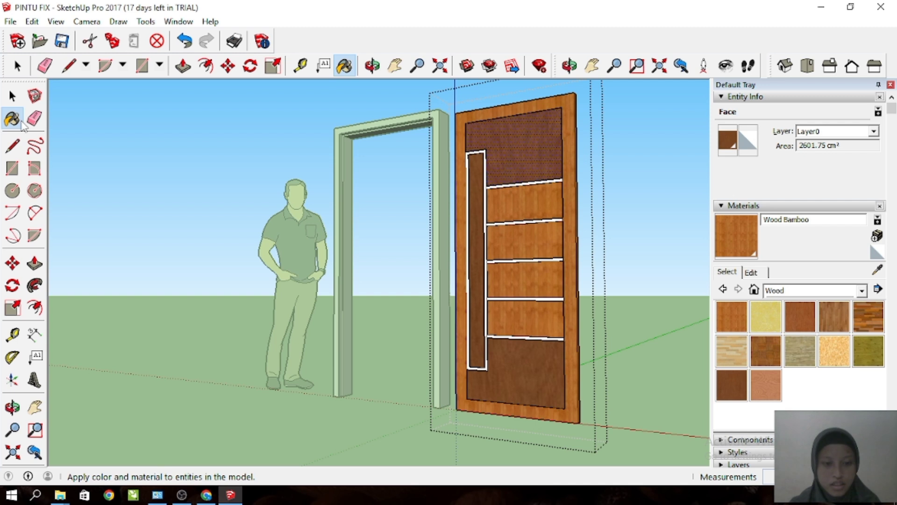
# Paint the thin frame around the long vertical strip on the door's front side with Wood Board Cork.
pyautogui.scroll(2, 495, 210)
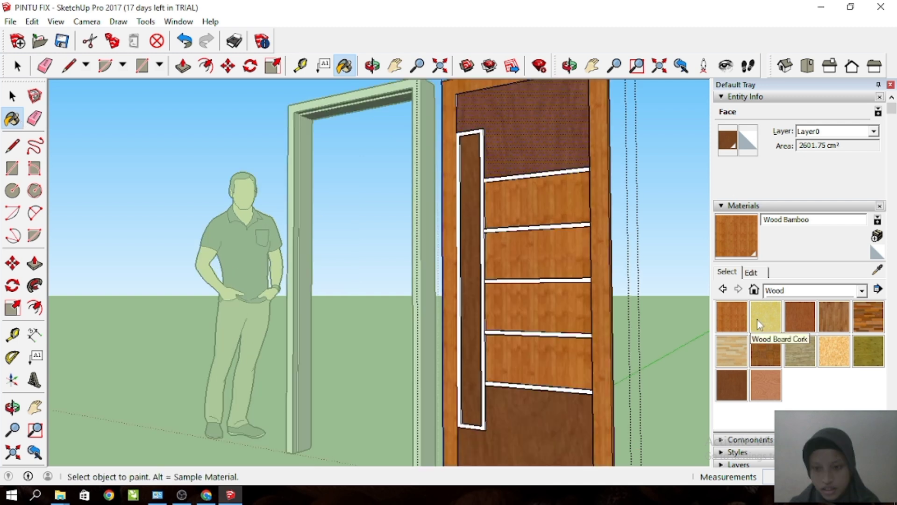
pyautogui.click(757, 319)
pyautogui.moveTo(542, 280)
pyautogui.mouseDown(button='middle')
pyautogui.moveTo(664, 301)
pyautogui.moveTo(623, 309)
pyautogui.mouseUp(button='middle')
pyautogui.scroll(2, 621, 276)
pyautogui.click(619, 274)
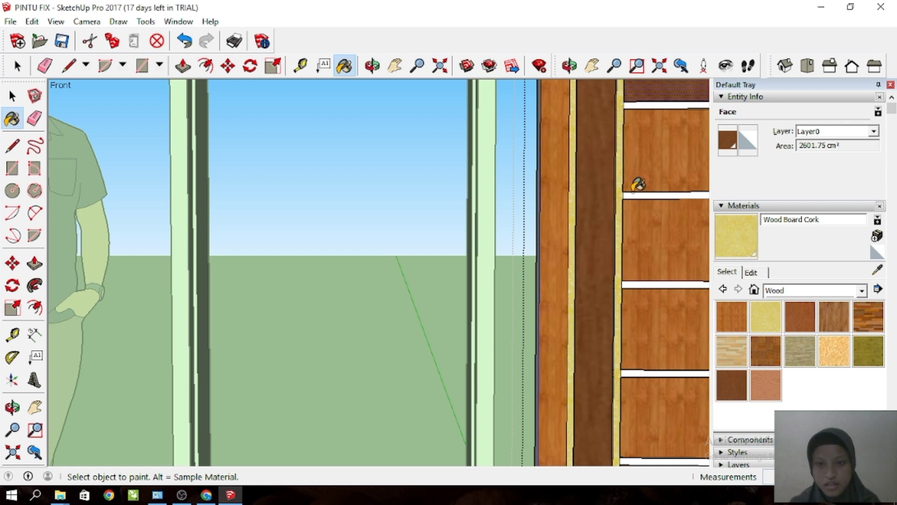
# Paint the five horizontal dividers on the door's front side with Wood Board Cork.
pyautogui.click(635, 194)
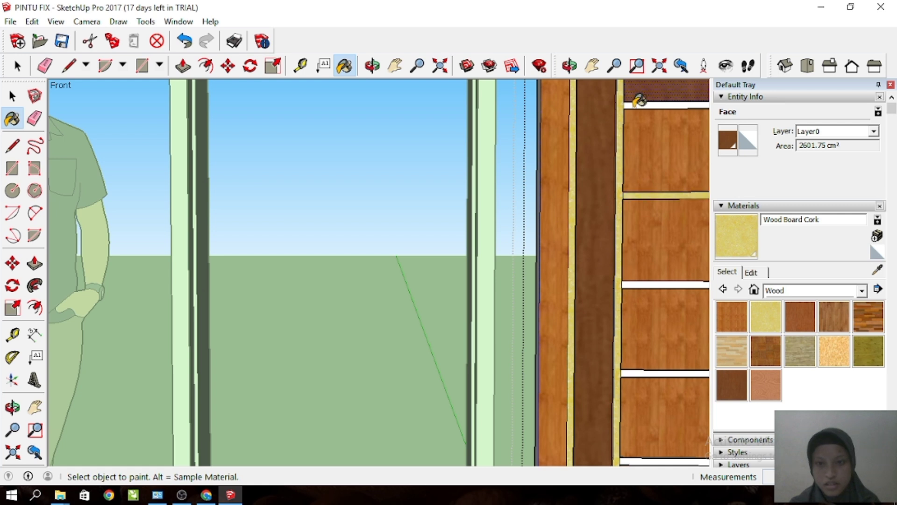
pyautogui.click(634, 106)
pyautogui.click(655, 285)
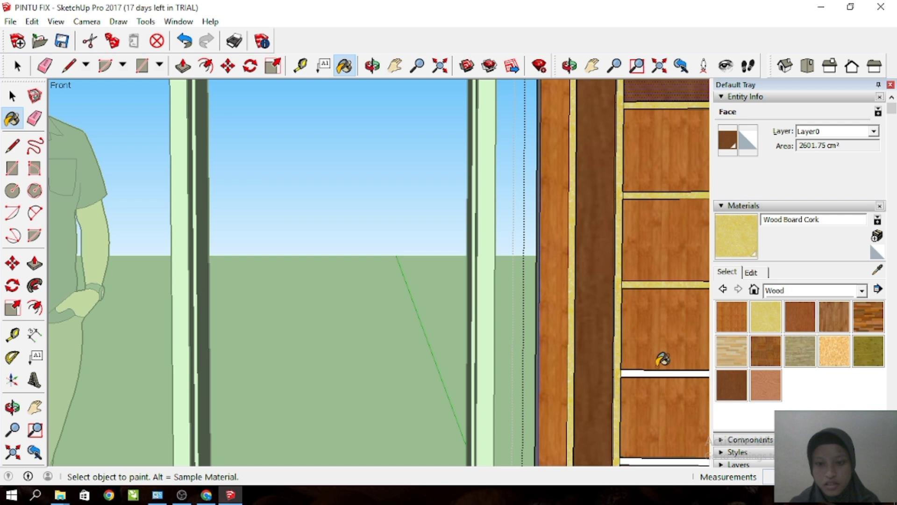
pyautogui.keyDown('shift'); pyautogui.moveTo(652, 371); pyautogui.dragTo(600, 333, button='middle'); pyautogui.keyUp('shift')
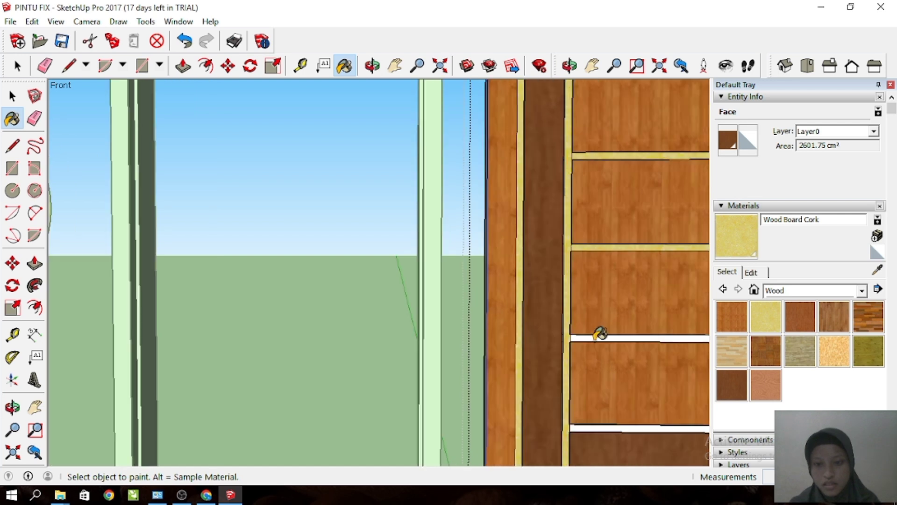
pyautogui.click(596, 337)
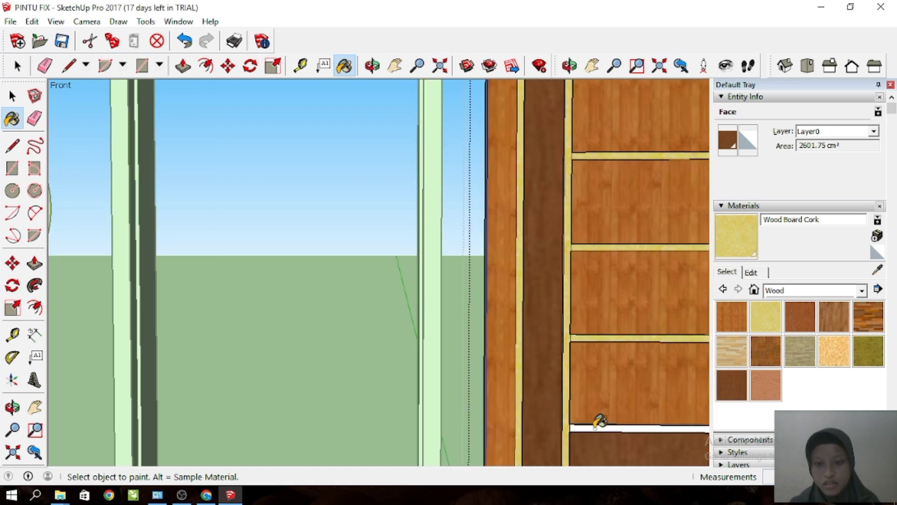
pyautogui.click(596, 426)
pyautogui.scroll(-3, 415, 287)
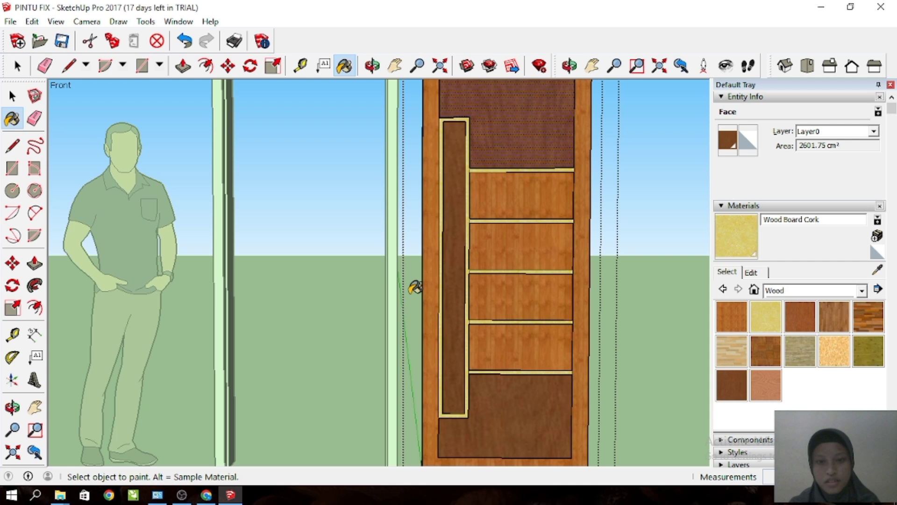
# Paint the upper two dividers and the vertical strip's frame on the door's back side with Wood Board Cork.
pyautogui.moveTo(415, 287); pyautogui.dragTo(66, 232, button='middle')
pyautogui.scroll(3, 181, 231)
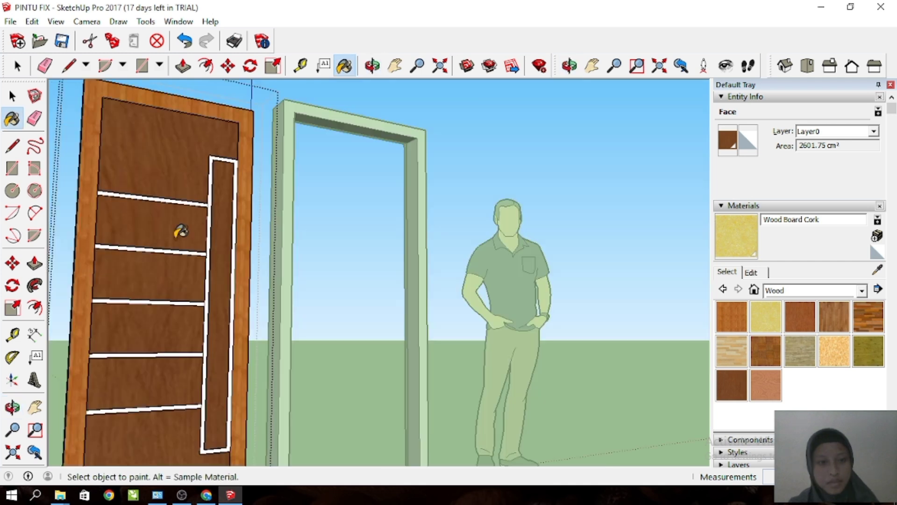
pyautogui.scroll(2, 181, 231)
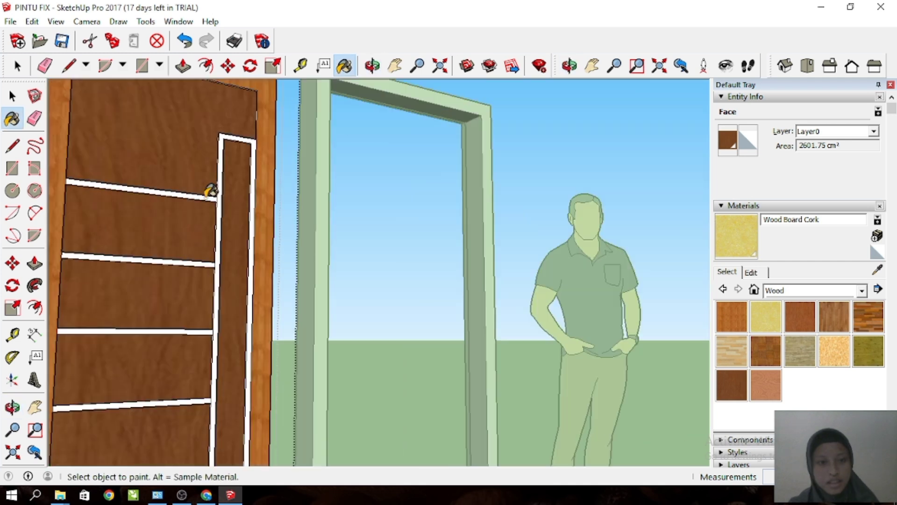
pyautogui.click(209, 194)
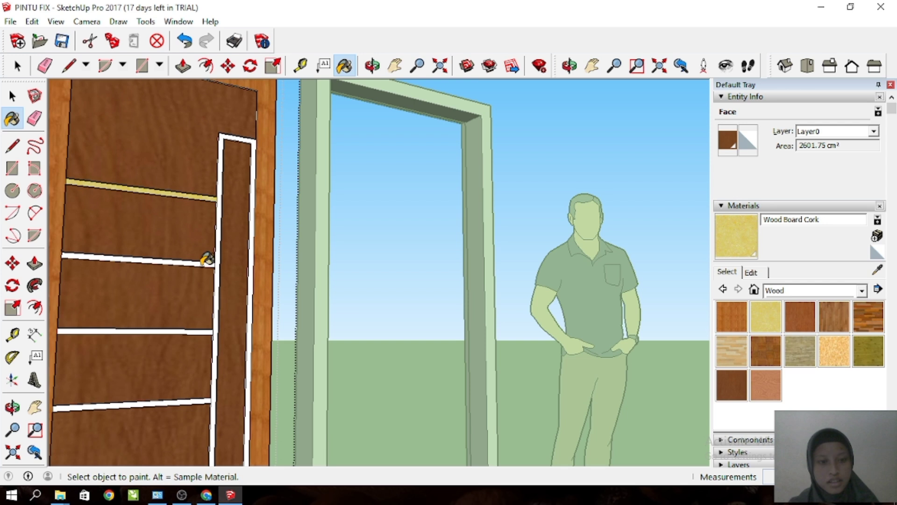
pyautogui.scroll(2, 207, 260)
pyautogui.click(210, 255)
pyautogui.scroll(-3, 210, 255)
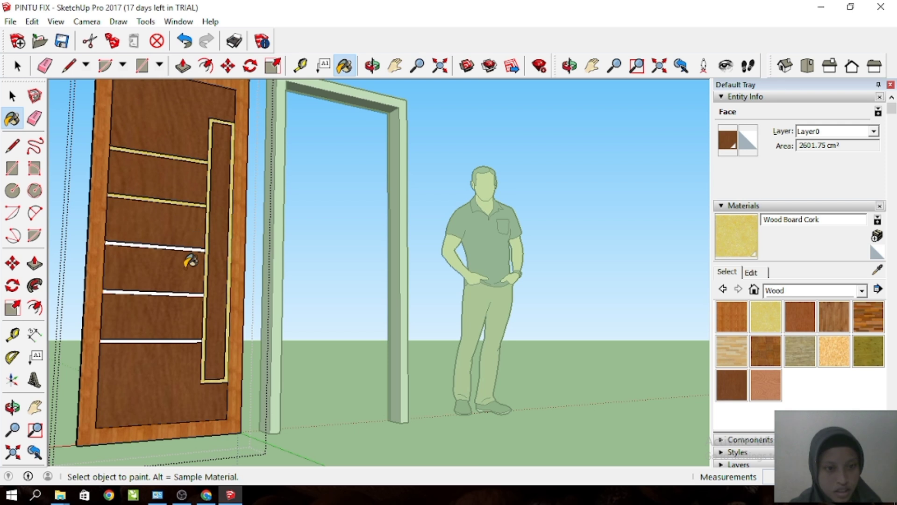
# Paint the remaining three horizontal dividers on the door's back side with Wood Board Cork.
pyautogui.click(197, 293)
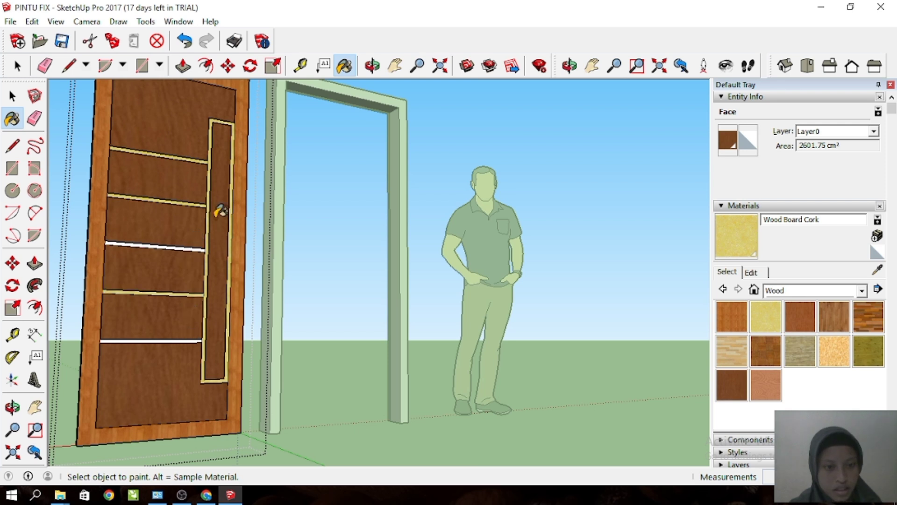
pyautogui.scroll(3, 196, 242)
pyautogui.click(187, 240)
pyautogui.scroll(-1, 189, 206)
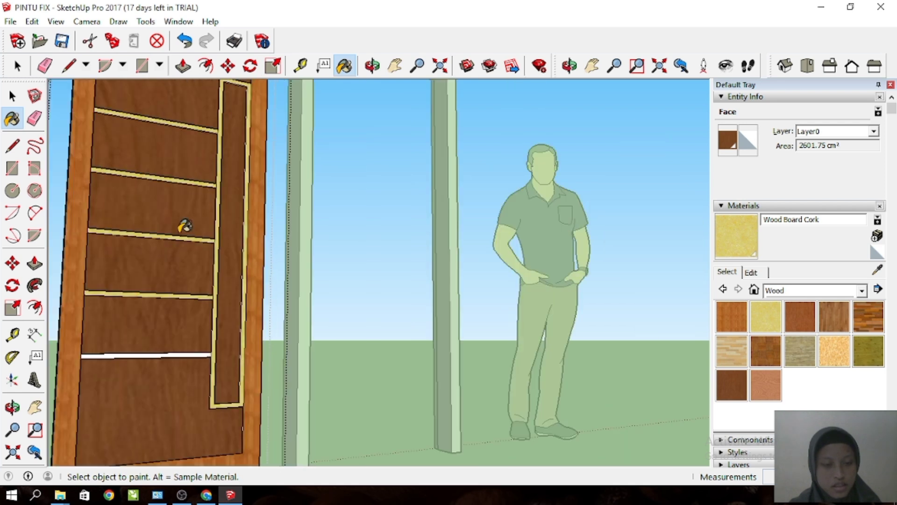
pyautogui.scroll(1, 188, 309)
pyautogui.click(184, 315)
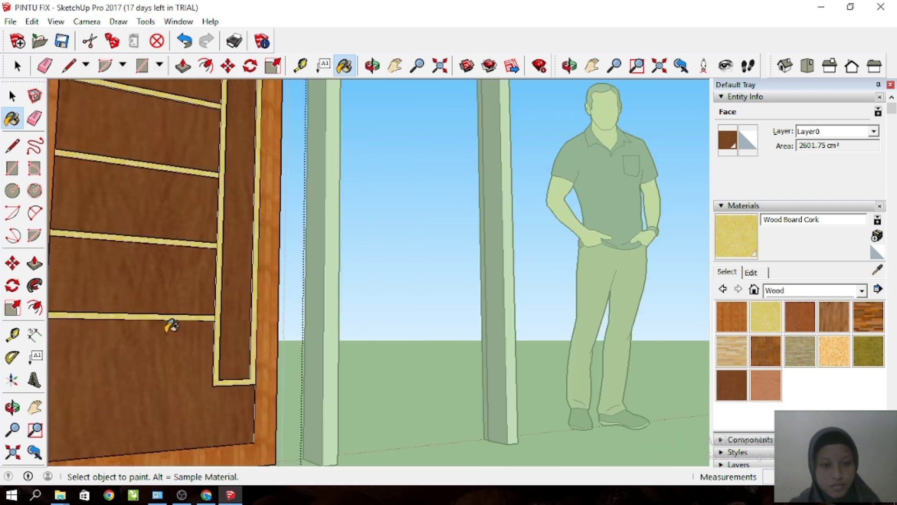
# Paint the four middle panels on the door's back side with Wood Bamboo.
pyautogui.scroll(-3, 172, 326)
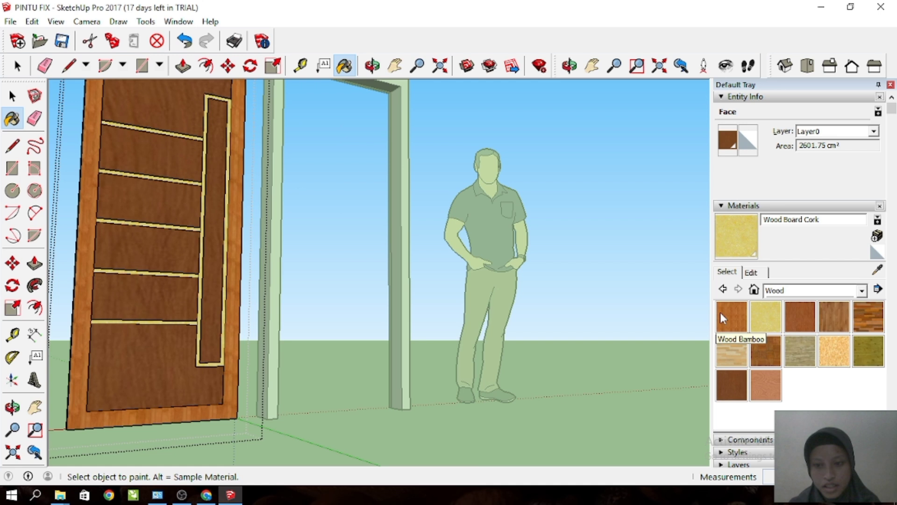
pyautogui.click(722, 315)
pyautogui.click(191, 158)
pyautogui.click(187, 201)
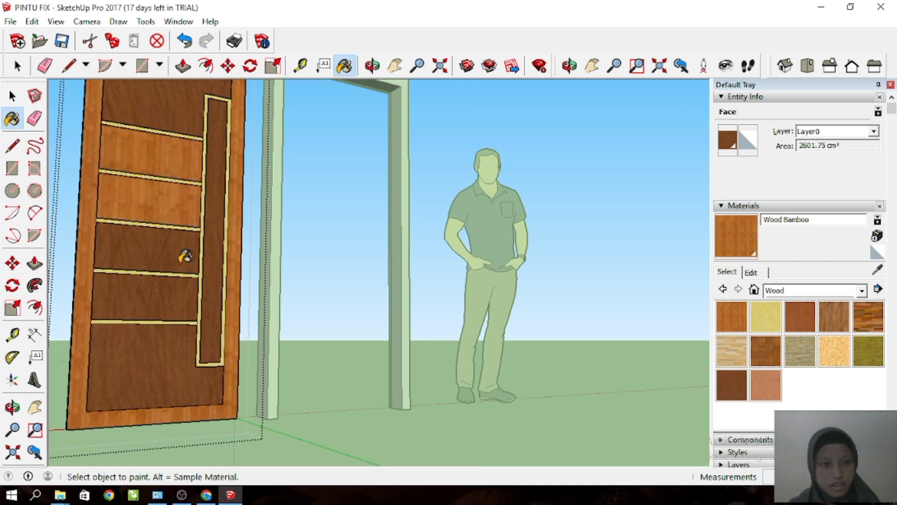
pyautogui.click(181, 252)
pyautogui.click(186, 294)
# Finish editing the door group and view the whole front of the door and frame.
pyautogui.click(12, 96)
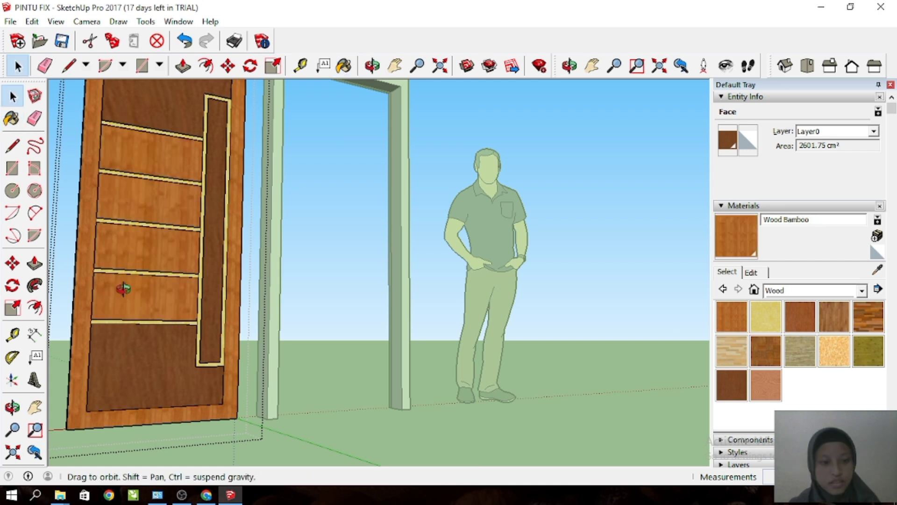
pyautogui.moveTo(124, 288); pyautogui.dragTo(664, 285, button='middle')
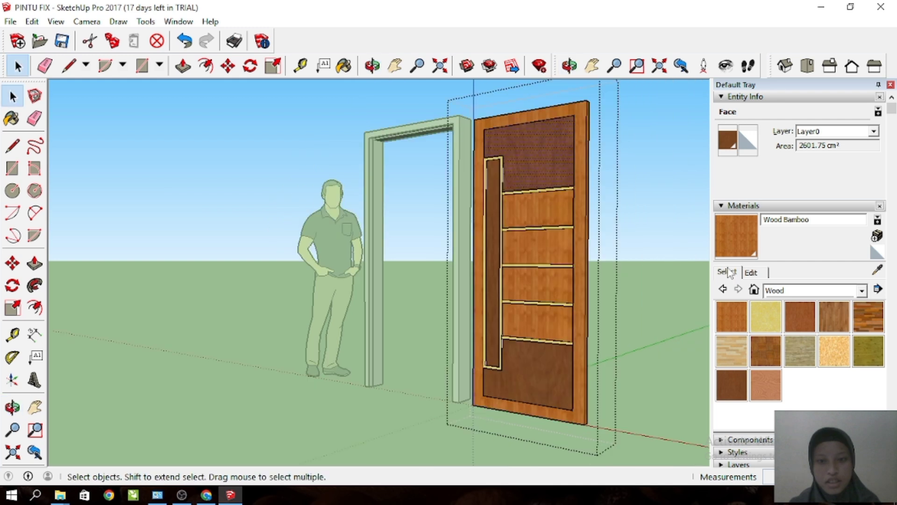
pyautogui.click(393, 257)
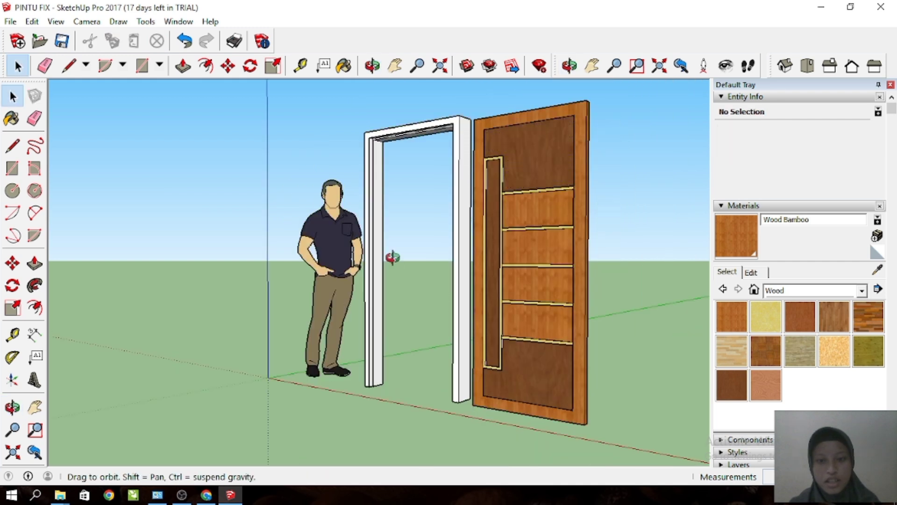
pyautogui.moveTo(393, 257); pyautogui.dragTo(461, 221, button='middle')
pyautogui.scroll(4, 576, 282)
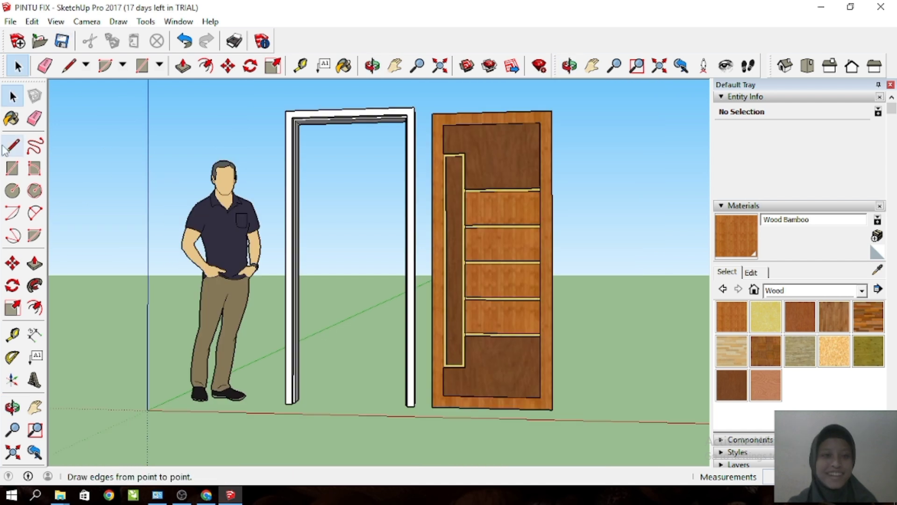
pyautogui.scroll(-3, 3, 260)
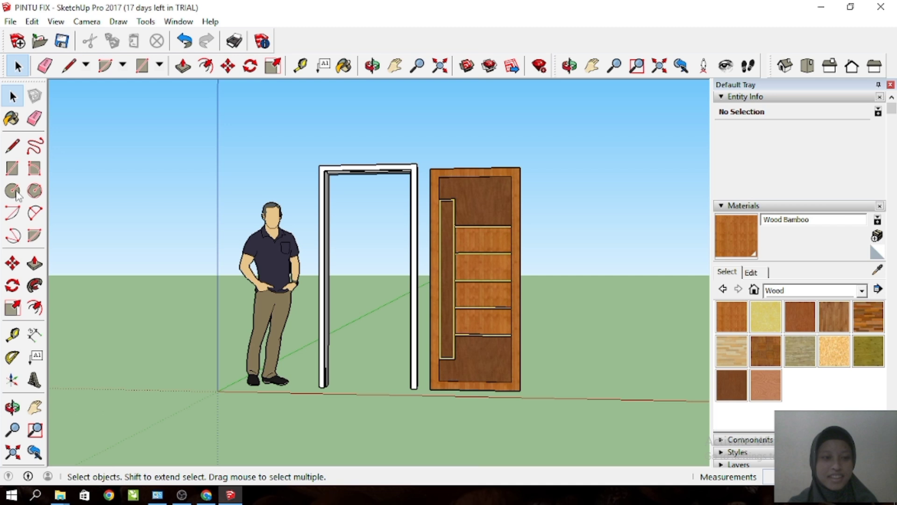
# Place a horizontal guide 80 cm below the door leaf's top edge.
pyautogui.press('t')
pyautogui.scroll(1, 414, 191)
pyautogui.scroll(1, 414, 191)
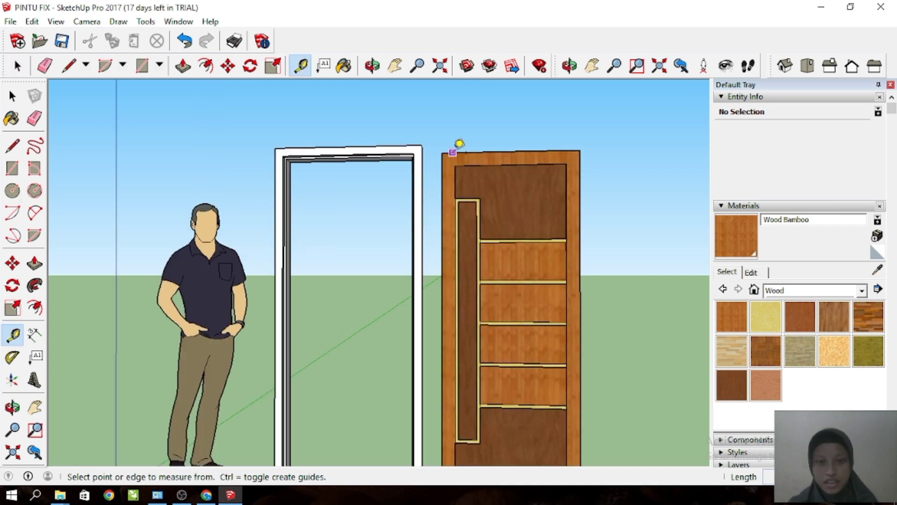
pyautogui.click(453, 152)
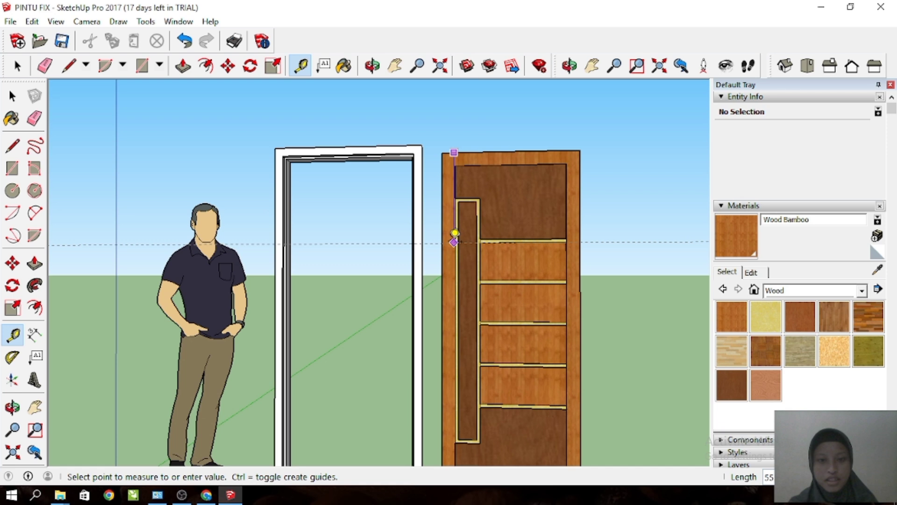
pyautogui.write('80')
pyautogui.press('Return')
pyautogui.scroll(-2, 455, 242)
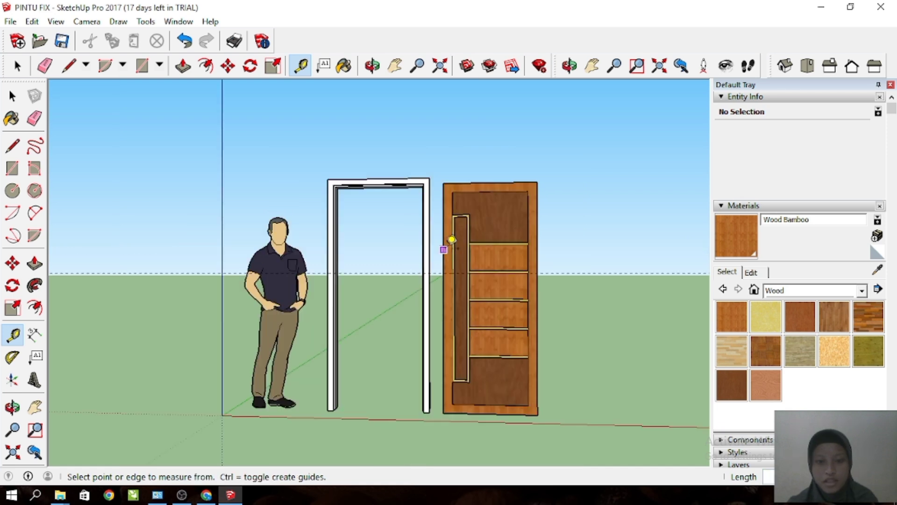
# Place a horizontal guide 80 cm above the door leaf's bottom edge.
pyautogui.scroll(2, 458, 407)
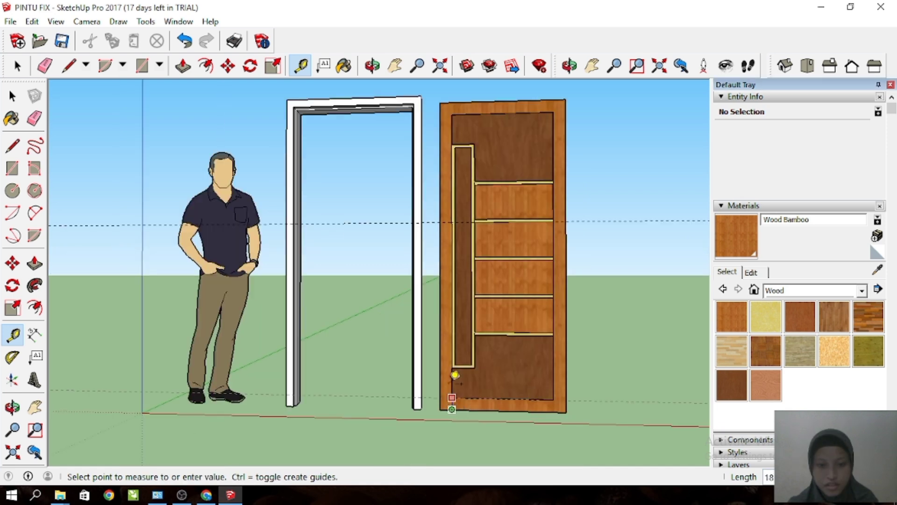
pyautogui.write('80')
pyautogui.press('Return')
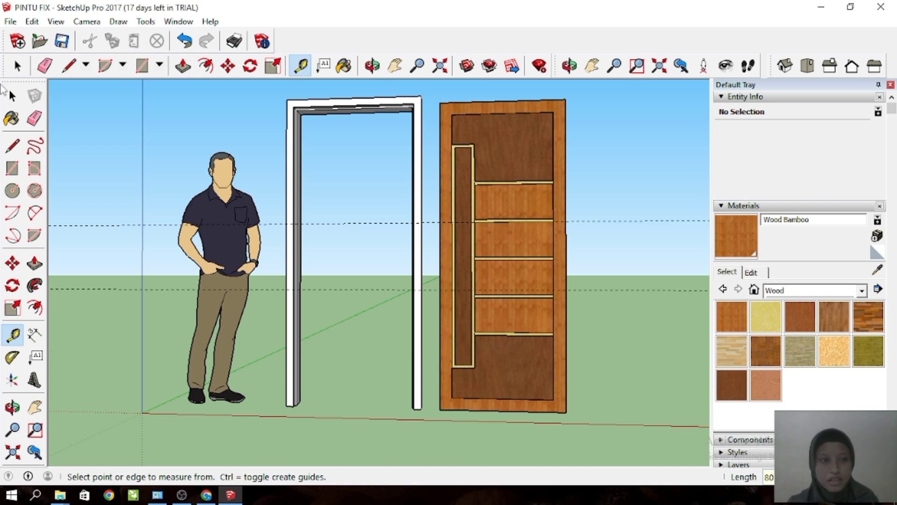
pyautogui.click(12, 95)
# Place a vertical guide 3 cm inward from the door leaf's outer edge on the side facing the frame.
pyautogui.scroll(4, 444, 242)
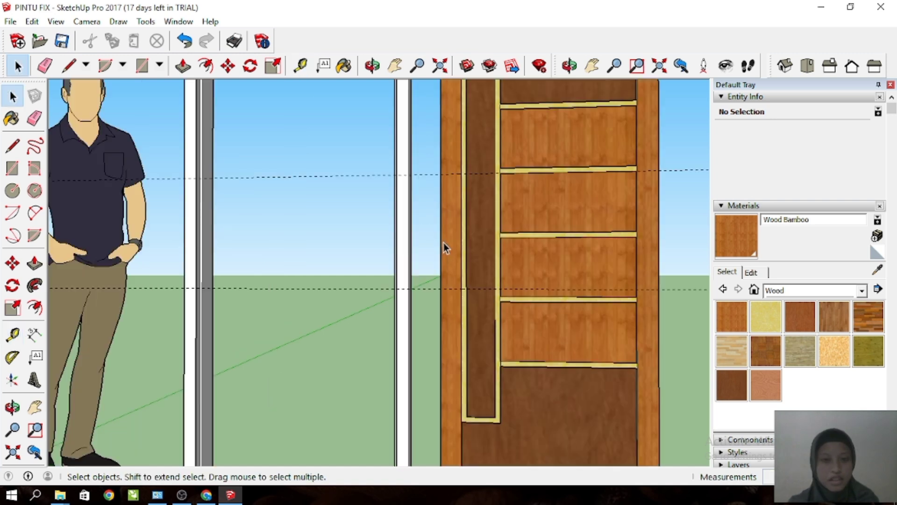
pyautogui.moveTo(327, 247); pyautogui.dragTo(363, 240, button='middle')
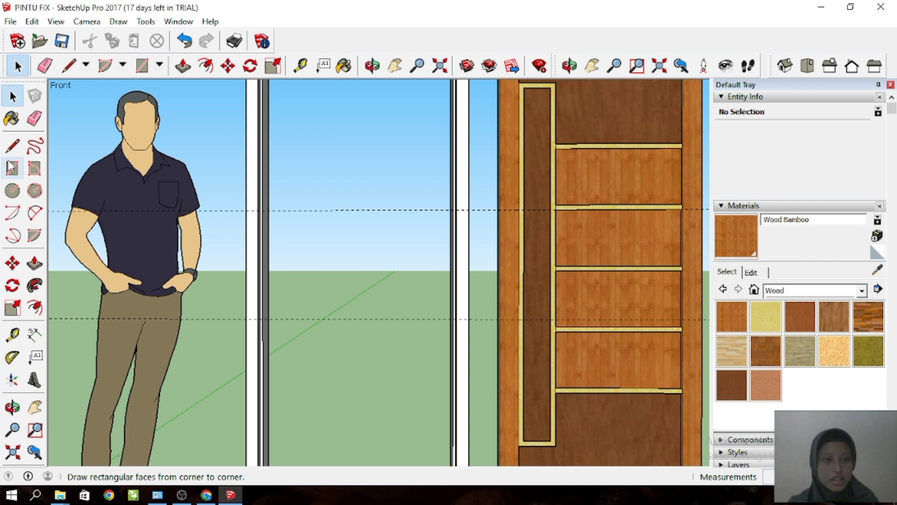
pyautogui.press('t')
pyautogui.scroll(3, 486, 266)
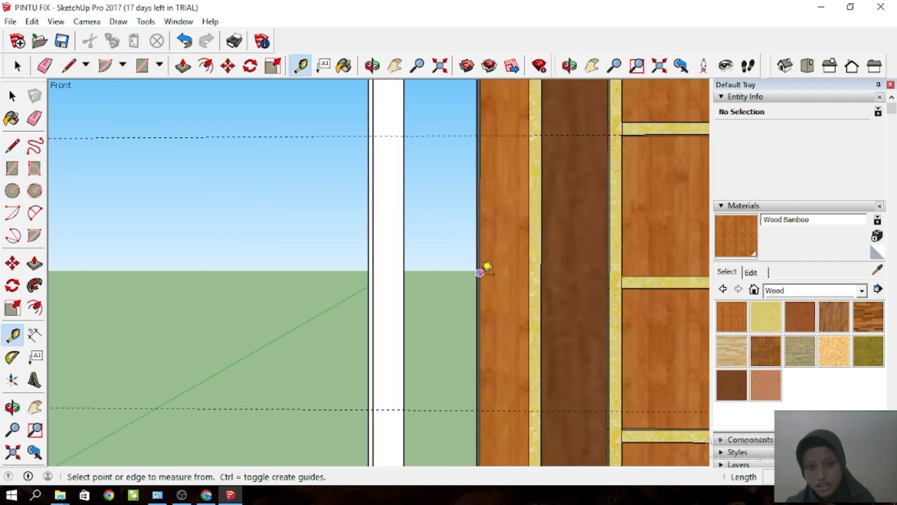
pyautogui.click(480, 273)
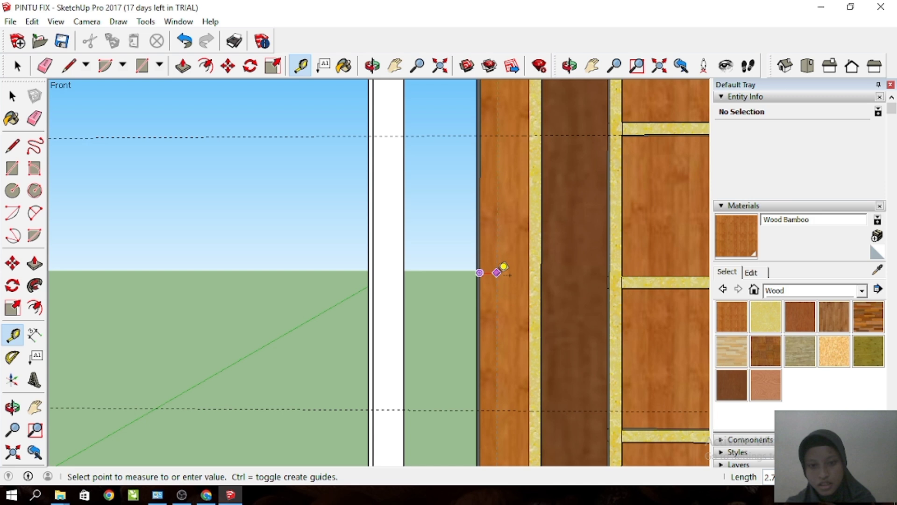
pyautogui.write('3')
pyautogui.press('Return')
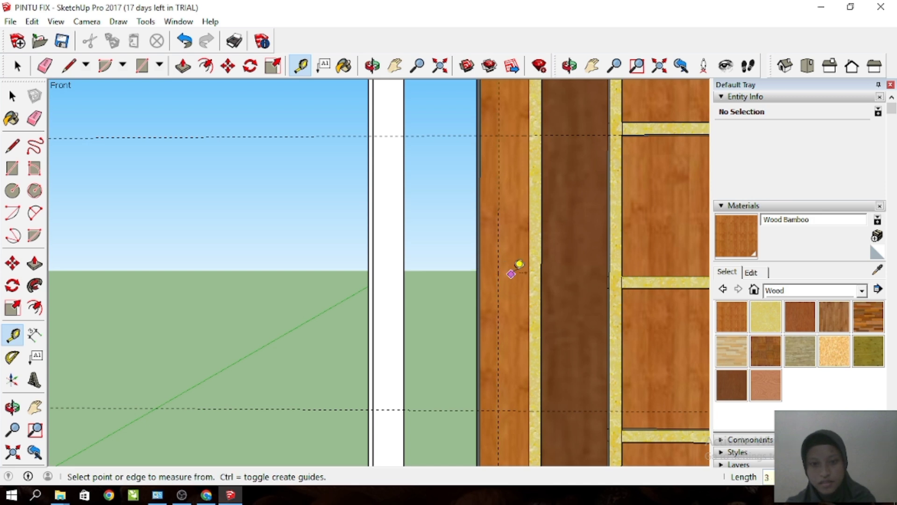
# Place a second vertical guide on the same border stile, about 3 cm outward from the stile's inner edge.
pyautogui.click(511, 273)
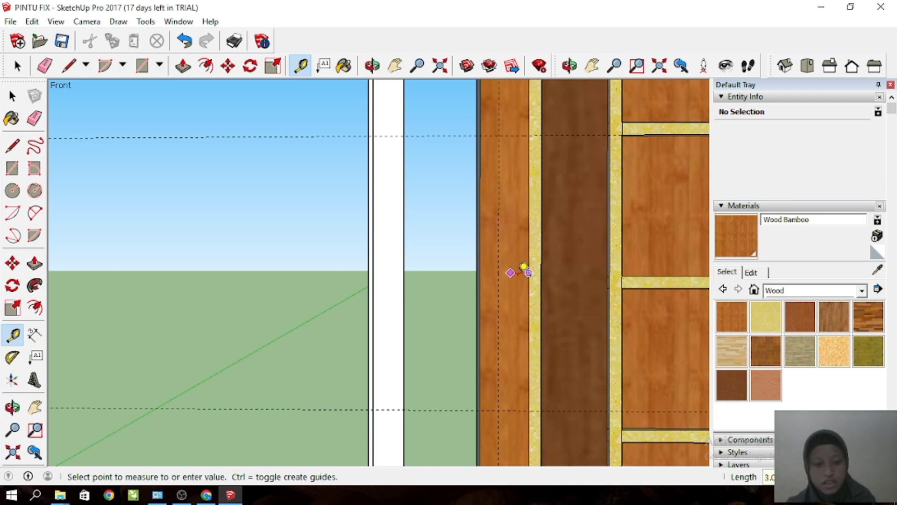
pyautogui.scroll(-2, 494, 275)
pyautogui.click(13, 96)
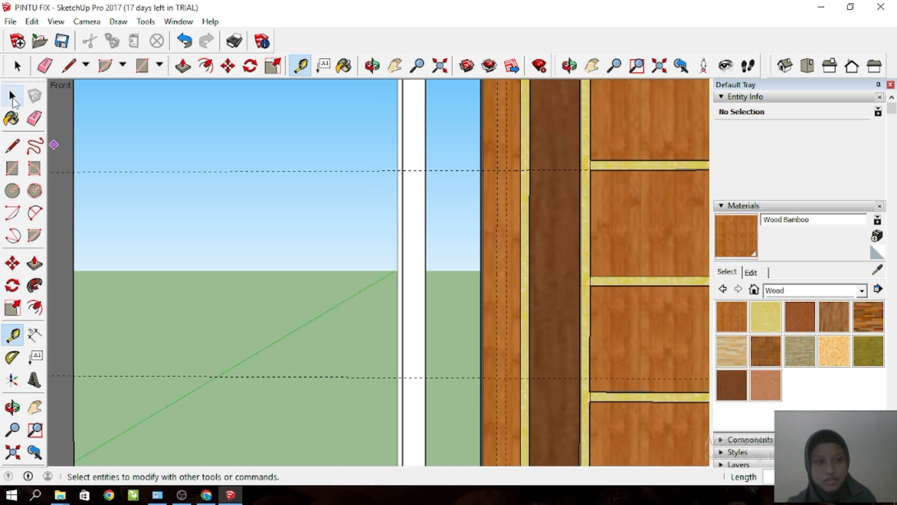
pyautogui.moveTo(416, 205); pyautogui.dragTo(477, 221, button='middle')
pyautogui.scroll(-6, 552, 311)
pyautogui.scroll(3, 552, 312)
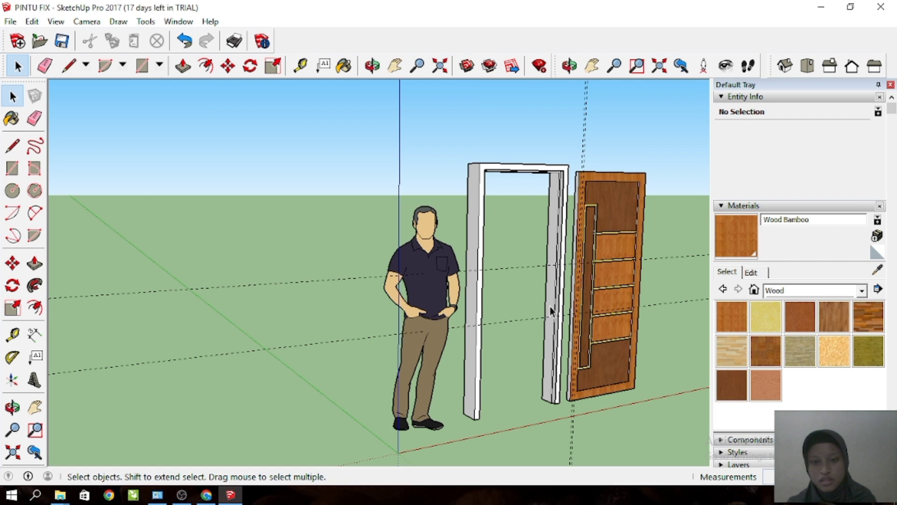
pyautogui.scroll(5, 551, 312)
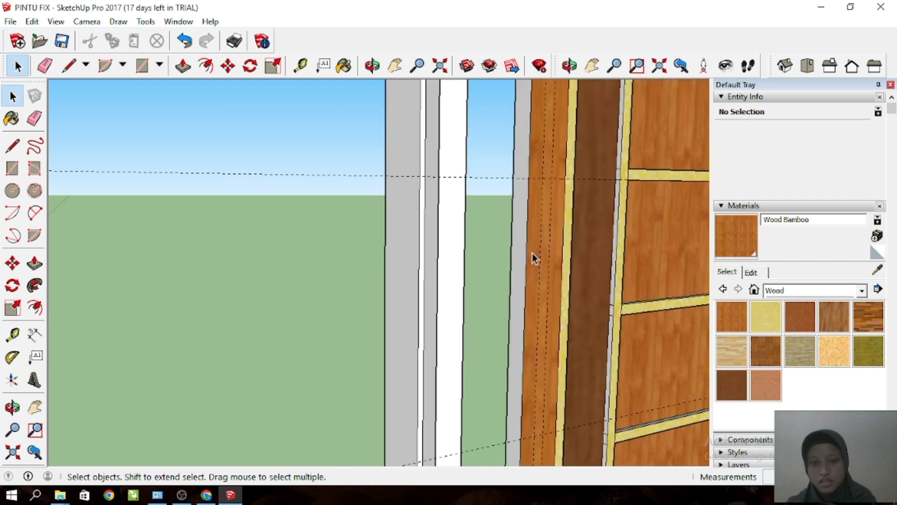
pyautogui.scroll(-5, 531, 254)
pyautogui.moveTo(532, 253); pyautogui.dragTo(526, 218, button='middle')
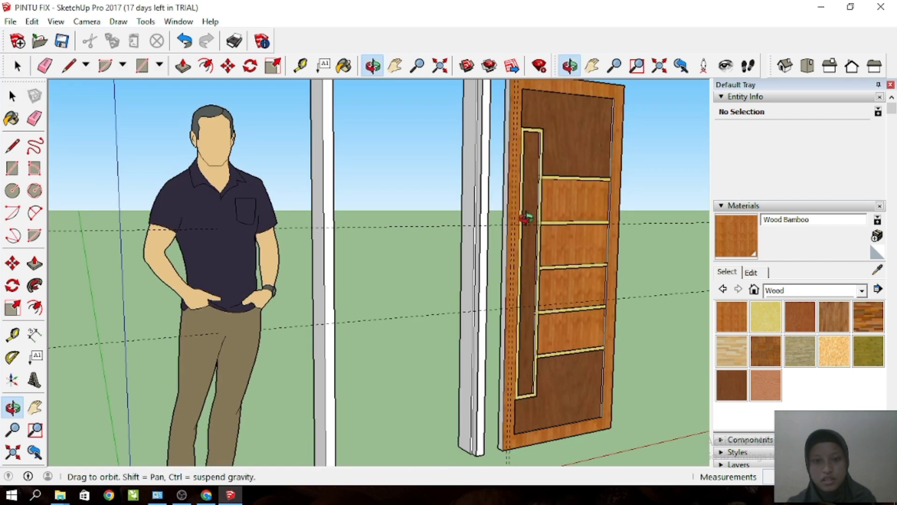
pyautogui.scroll(2, 514, 280)
pyautogui.press('b')
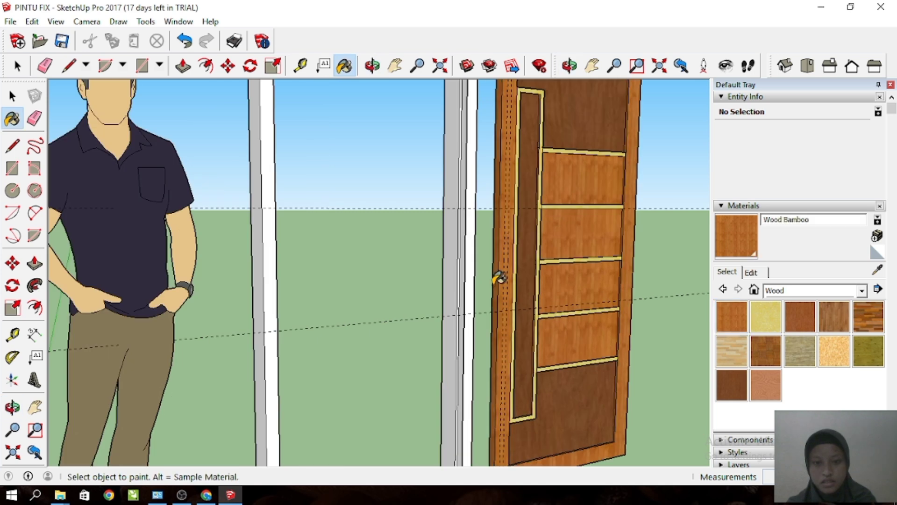
pyautogui.press('space')
pyautogui.scroll(2, 473, 206)
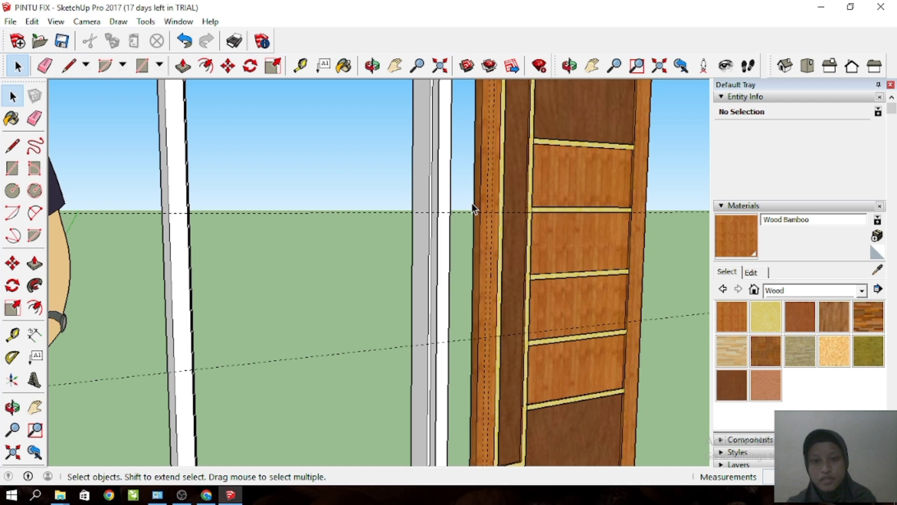
pyautogui.scroll(2, 481, 259)
pyautogui.moveTo(481, 259); pyautogui.dragTo(378, 249, button='middle')
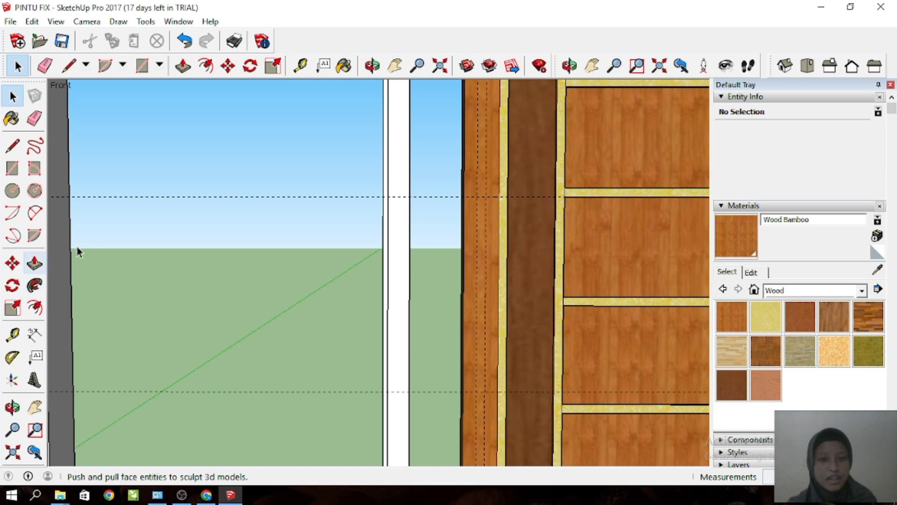
pyautogui.scroll(-5, 356, 279)
pyautogui.scroll(4, 356, 280)
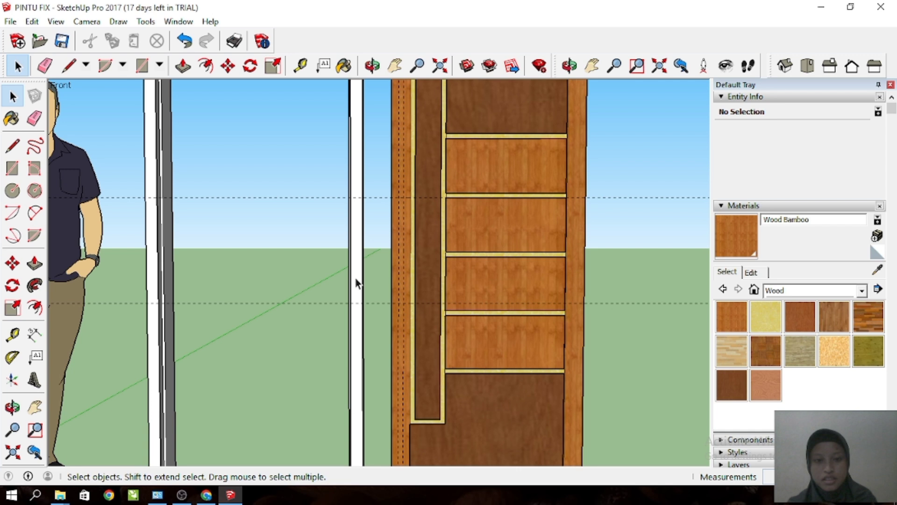
pyautogui.scroll(-5, 356, 282)
pyautogui.scroll(5, 390, 252)
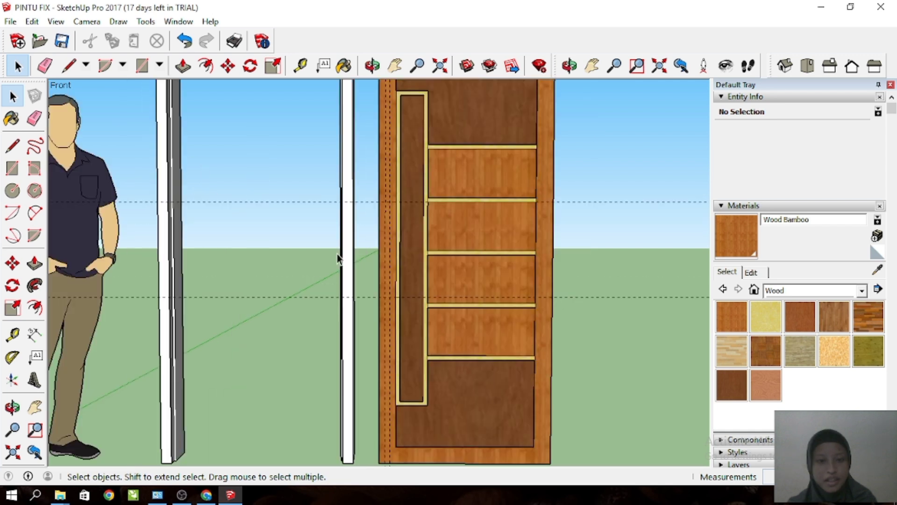
# Draw a narrow vertical rectangle about 2 cm wide on the door leaf's border stile, bounded by the two vertical and two horizontal guides.
pyautogui.click(12, 145)
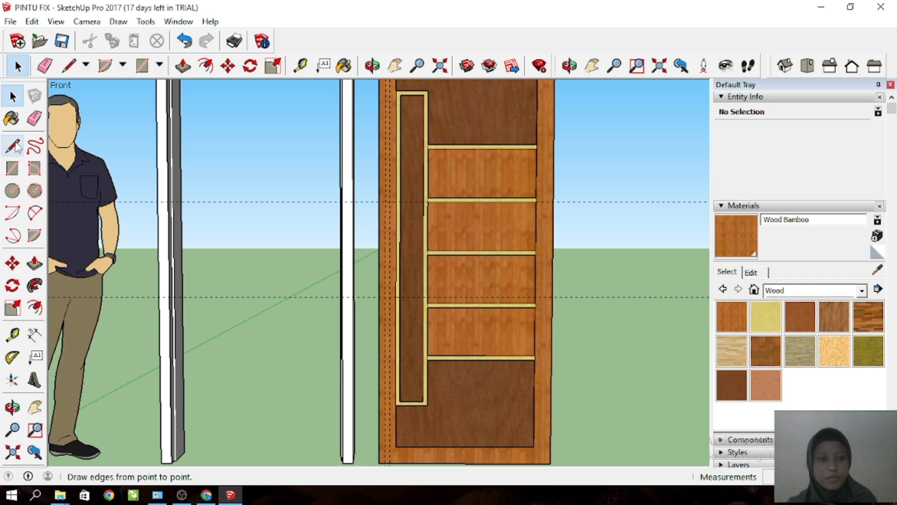
pyautogui.click(12, 167)
pyautogui.scroll(1, 400, 228)
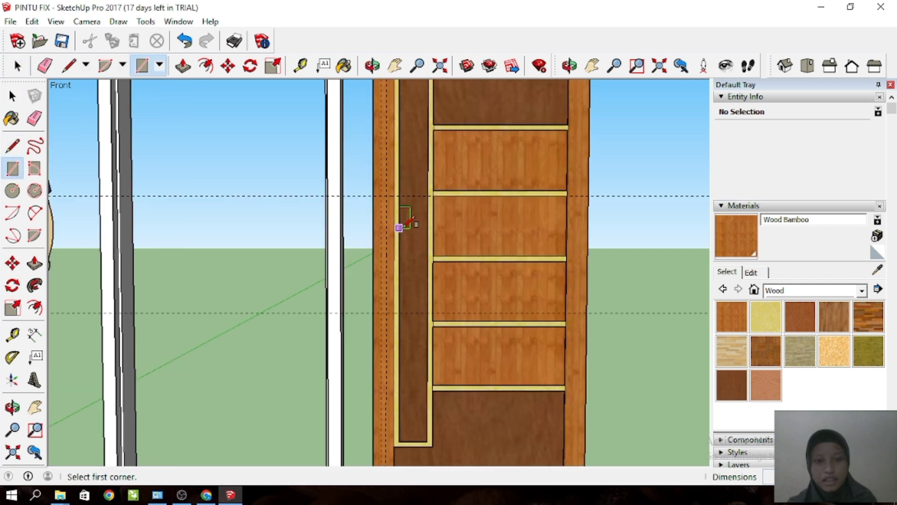
pyautogui.scroll(1, 399, 228)
pyautogui.click(375, 188)
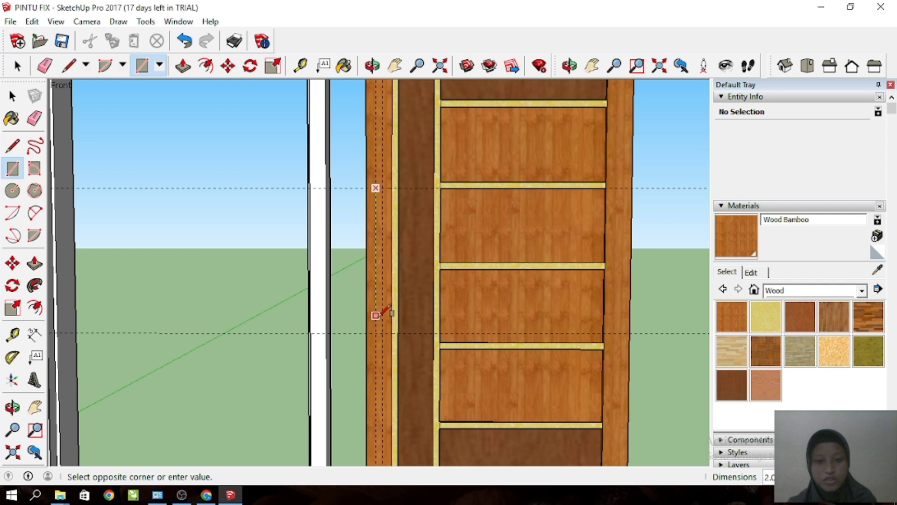
pyautogui.click(383, 332)
pyautogui.scroll(-2, 405, 196)
pyautogui.click(13, 96)
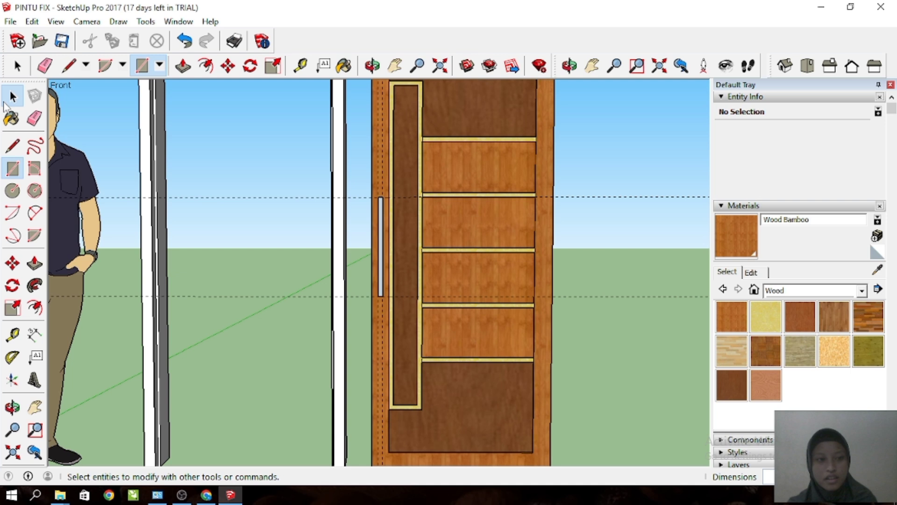
# Examine the new narrow rectangle's face on the border stile and its proportions against the whole door leaf.
pyautogui.moveTo(351, 313); pyautogui.dragTo(358, 295, button='middle')
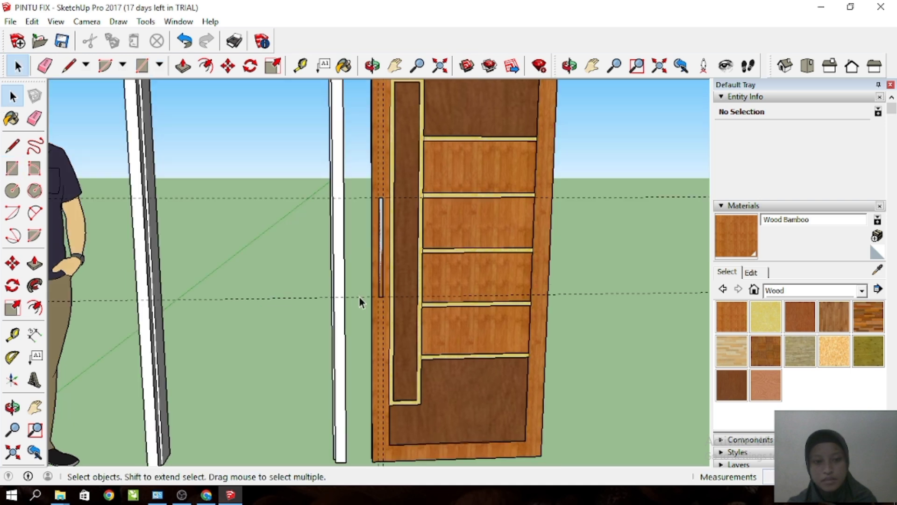
pyautogui.scroll(2, 355, 243)
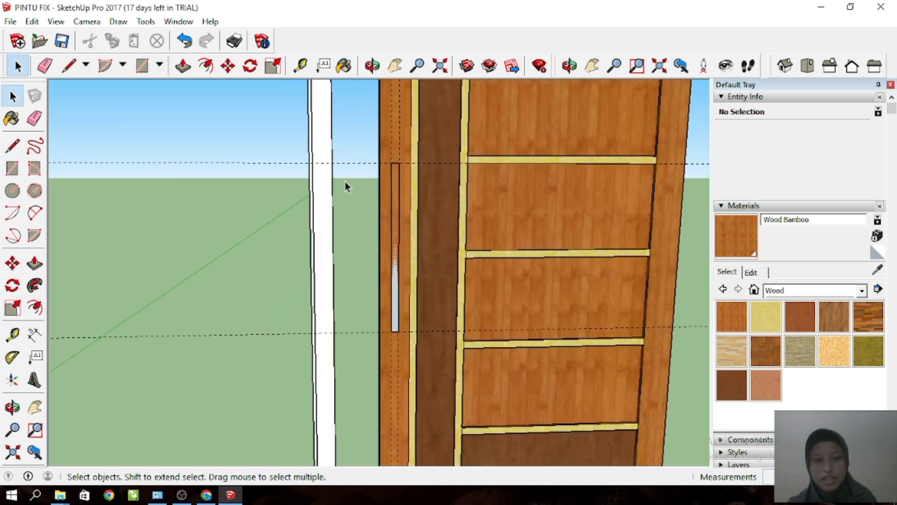
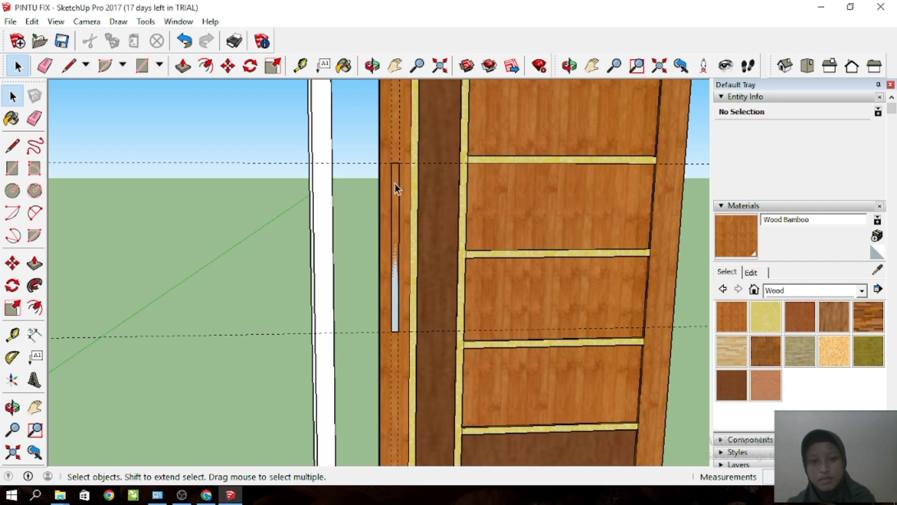
pyautogui.scroll(4, 391, 253)
pyautogui.click(392, 257)
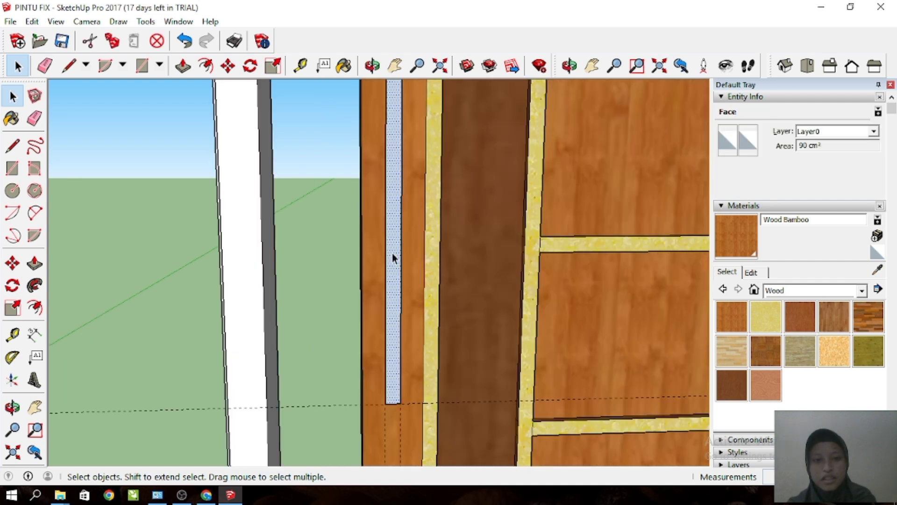
pyautogui.scroll(-3, 393, 257)
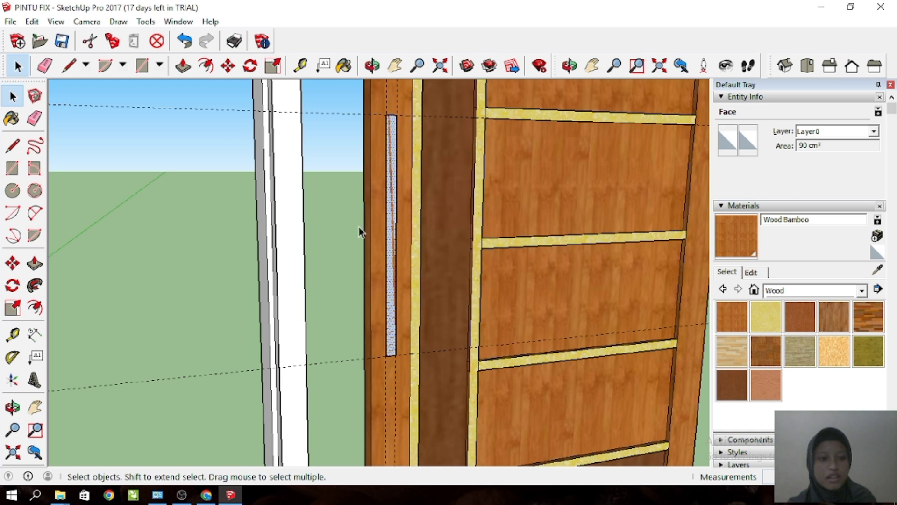
pyautogui.moveTo(359, 227); pyautogui.dragTo(219, 272, button='middle')
pyautogui.scroll(-2, 225, 268)
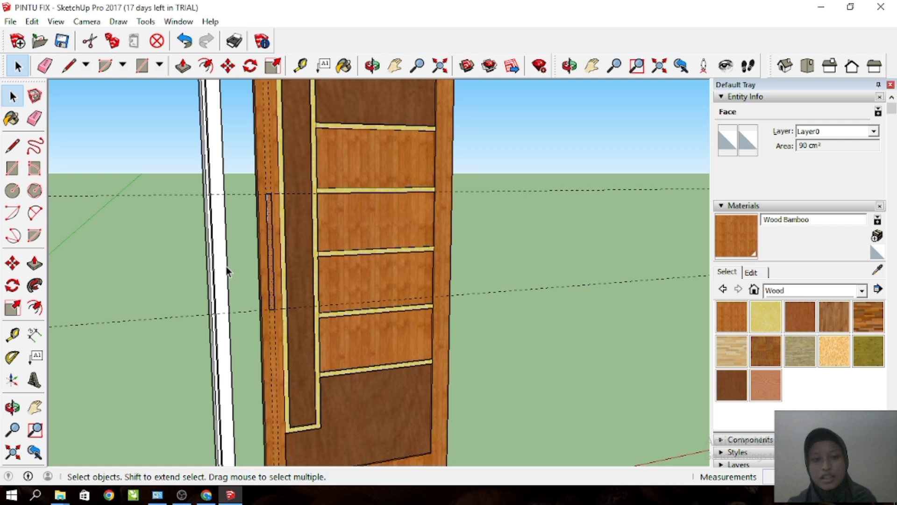
pyautogui.scroll(-3, 226, 271)
# Undo the narrow rectangle and keep the guides by redoing the ones undone with it.
pyautogui.hotkey('ctrl', 'z')
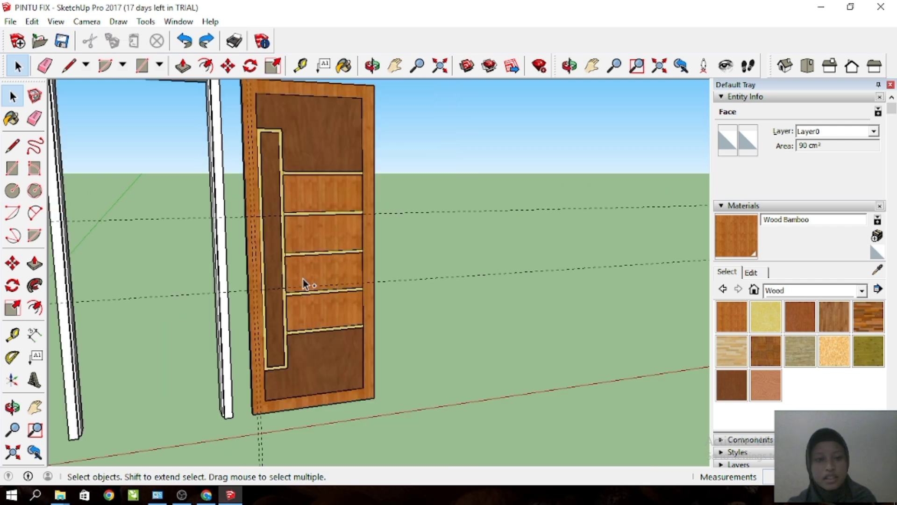
pyautogui.hotkey('ctrl', 'z')
pyautogui.hotkey('ctrl', 'z')
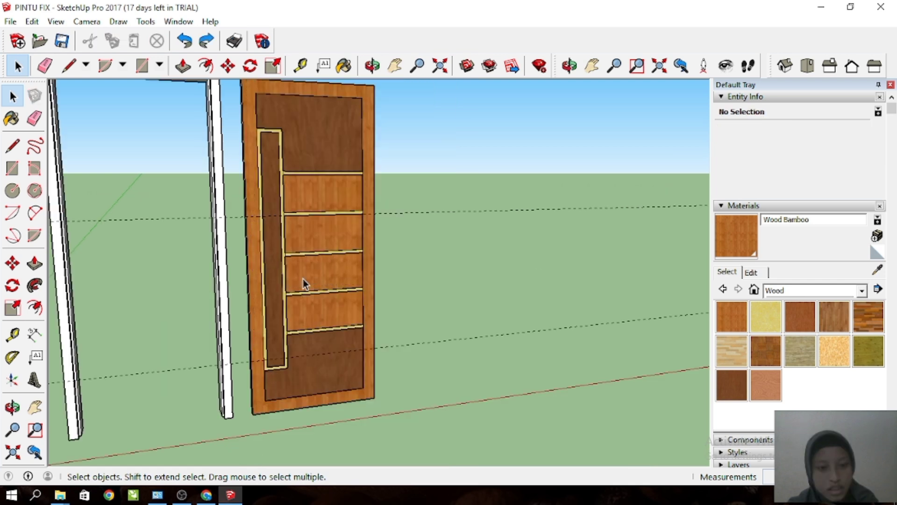
pyautogui.hotkey('ctrl', 'z')
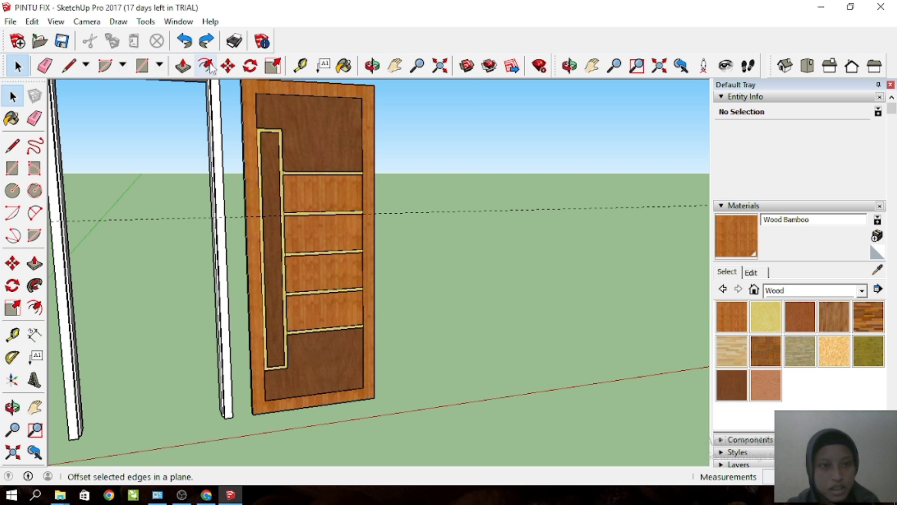
pyautogui.click(207, 41)
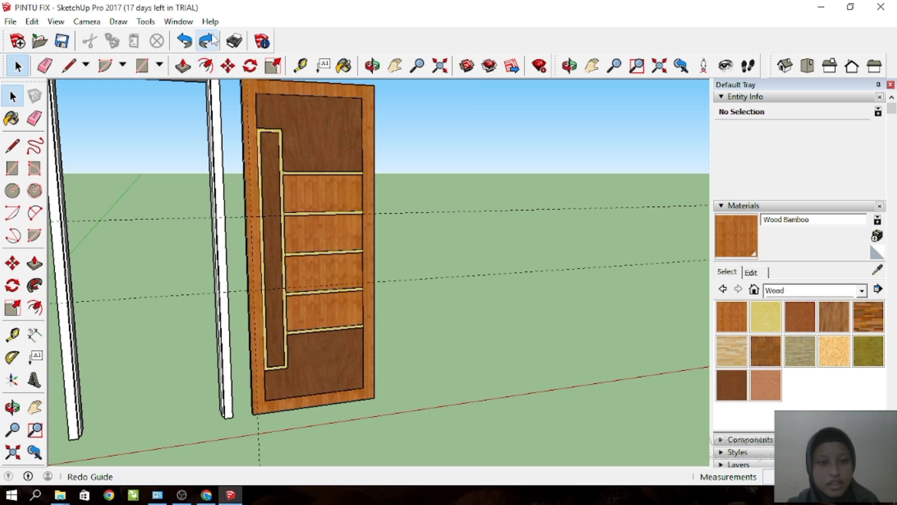
# Delete both horizontal guides crossing the door leaf.
pyautogui.click(392, 213)
pyautogui.press('Delete')
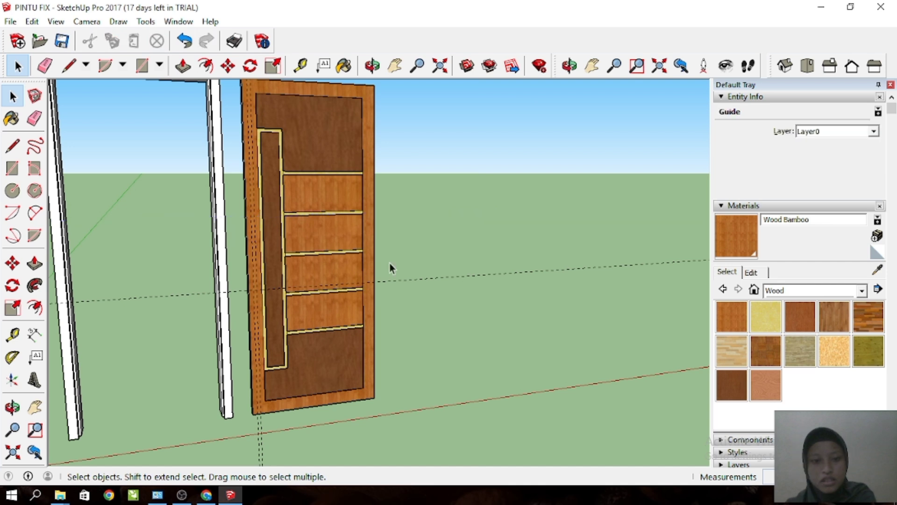
pyautogui.click(390, 280)
pyautogui.press('Delete')
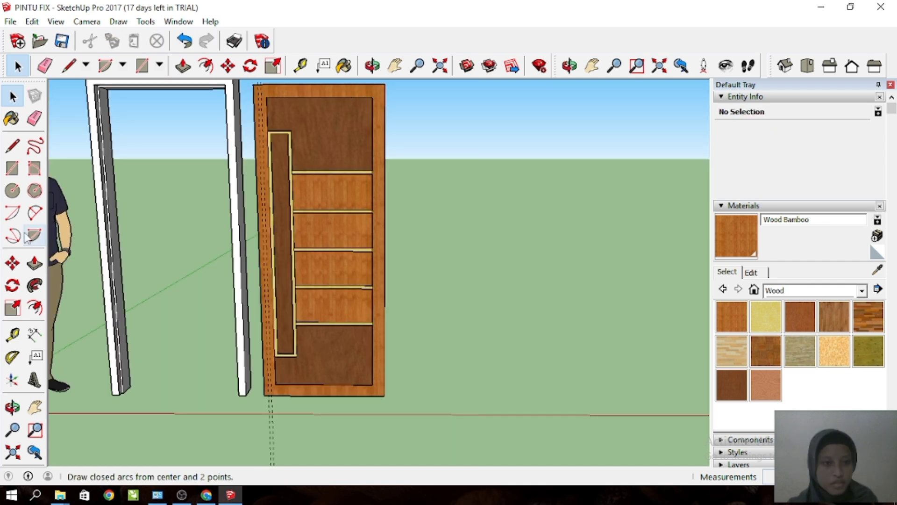
# Place a new horizontal guide across the door leaf, offset downward from its top edge.
pyautogui.click(14, 332)
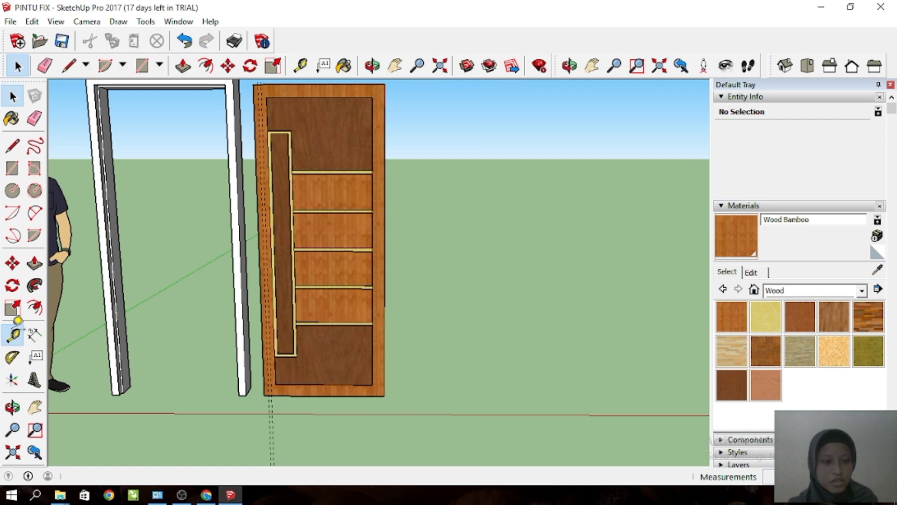
pyautogui.scroll(1, 273, 90)
pyautogui.click(273, 90)
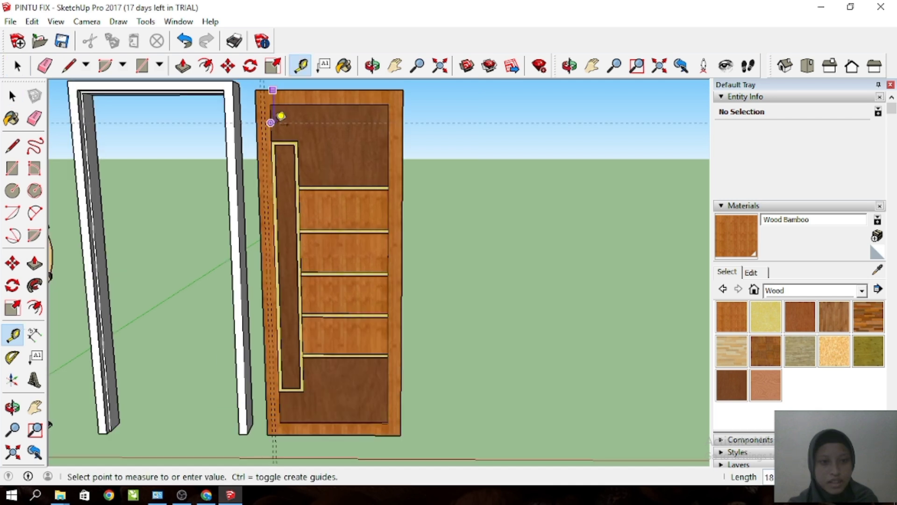
pyautogui.click(283, 133)
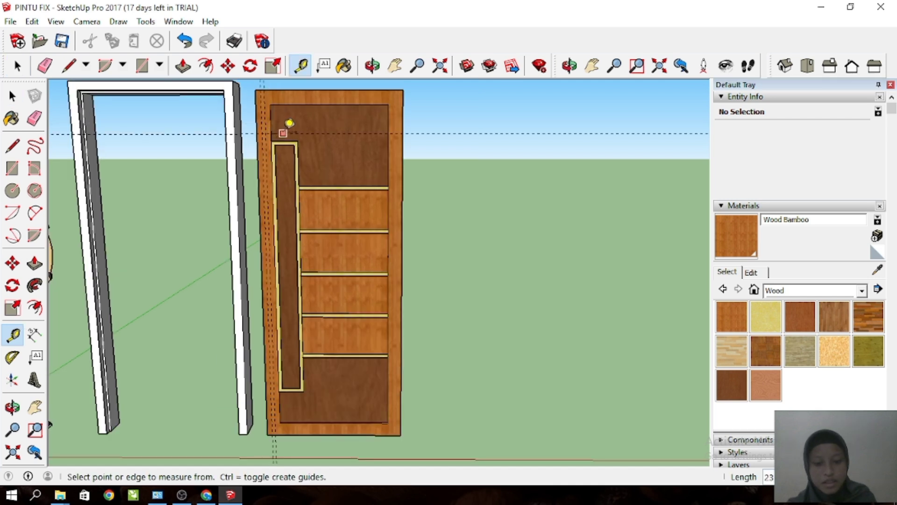
pyautogui.scroll(-3, 318, 234)
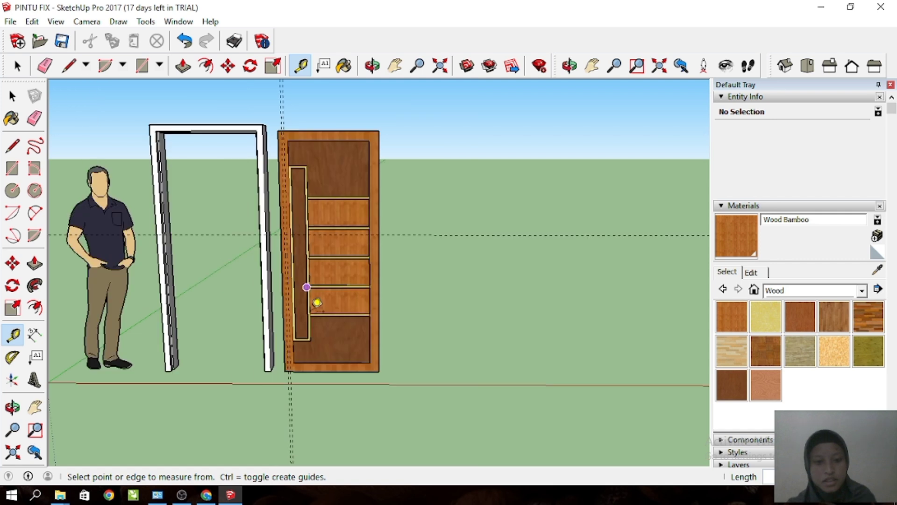
# Place a horizontal guide 85 cm above the door leaf's bottom edge.
pyautogui.scroll(3, 311, 331)
pyautogui.click(292, 392)
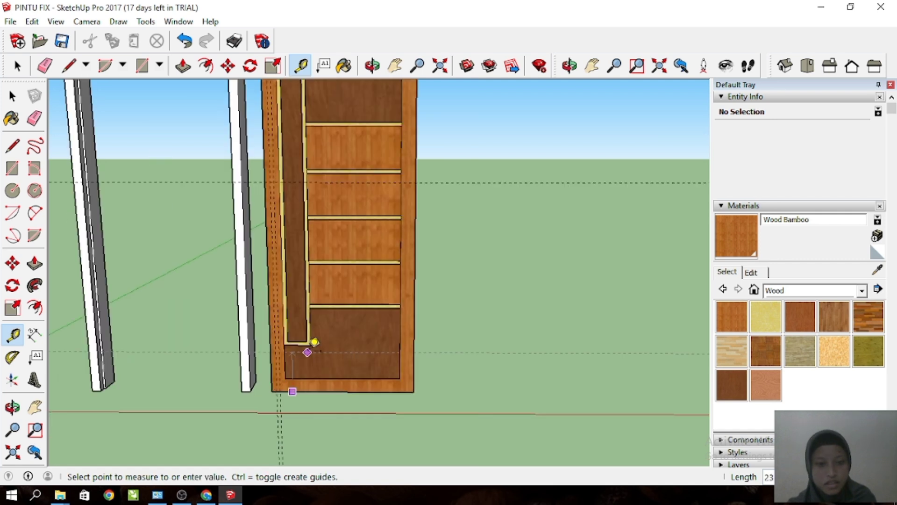
pyautogui.write('85')
pyautogui.press('Return')
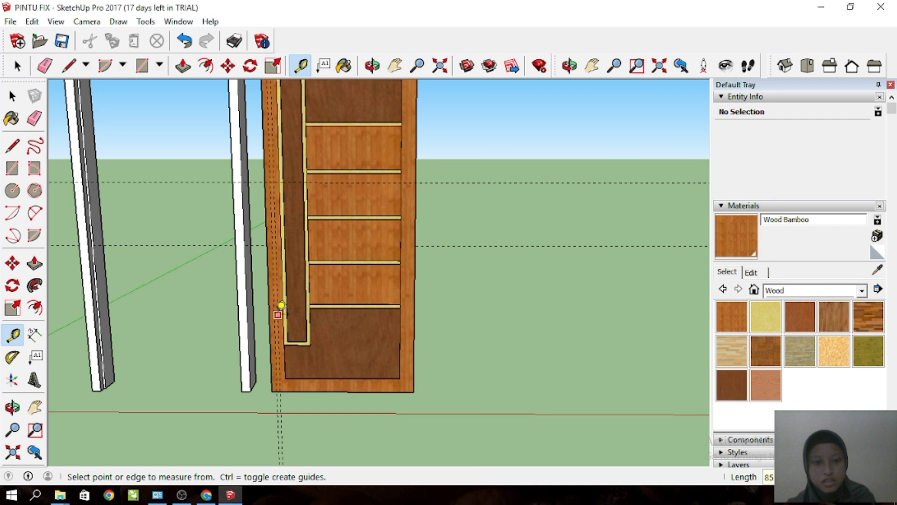
pyautogui.press('space')
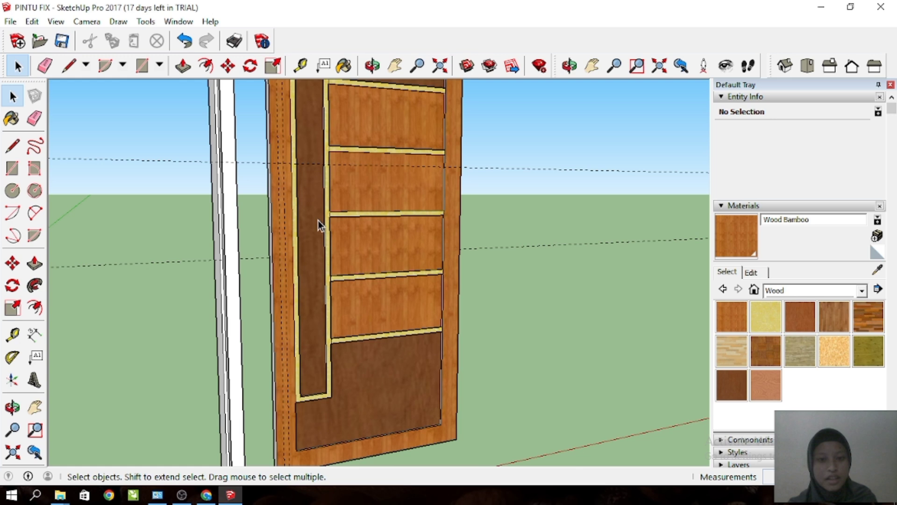
# Draw a narrow vertical rectangle on the border stile between the two vertical guides, spanning from the upper to the lower horizontal guide.
pyautogui.scroll(2, 318, 220)
pyautogui.press('b')
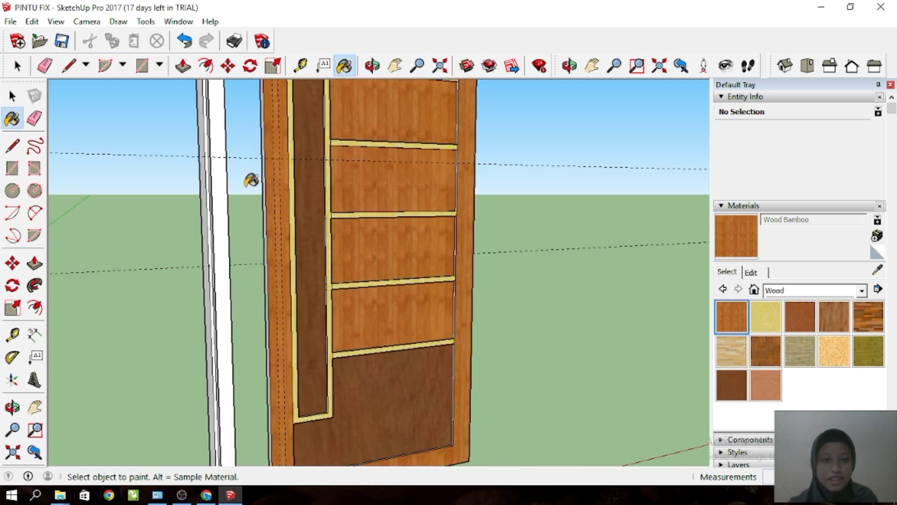
pyautogui.scroll(2, 252, 181)
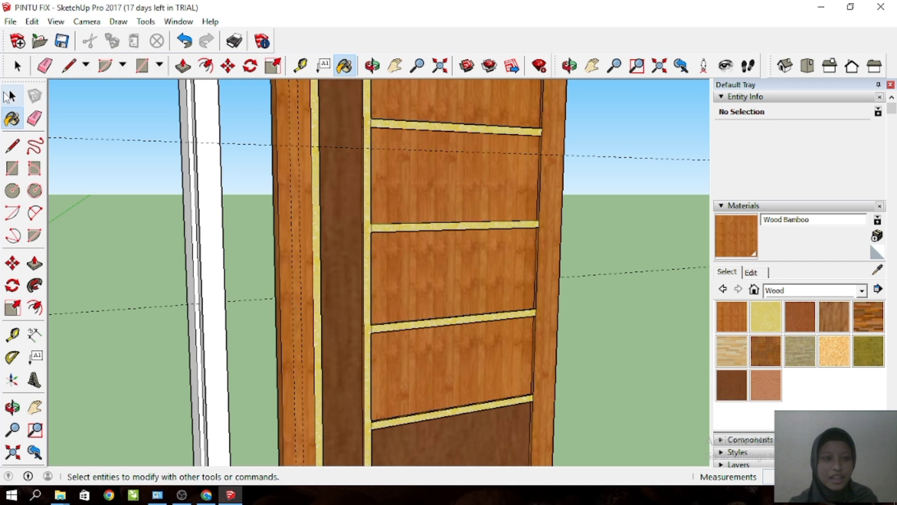
pyautogui.press('r')
pyautogui.scroll(2, 262, 128)
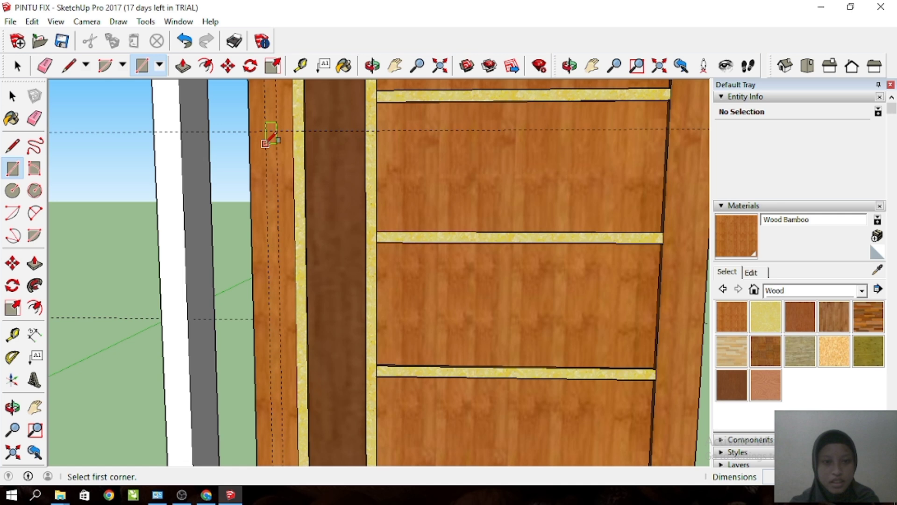
pyautogui.click(265, 143)
pyautogui.scroll(1, 269, 329)
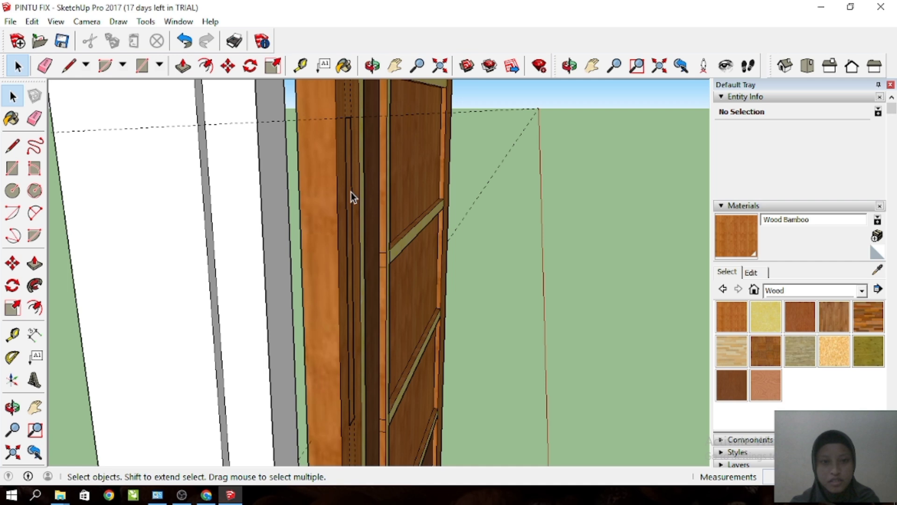
pyautogui.moveTo(351, 192); pyautogui.dragTo(179, 153, button='middle')
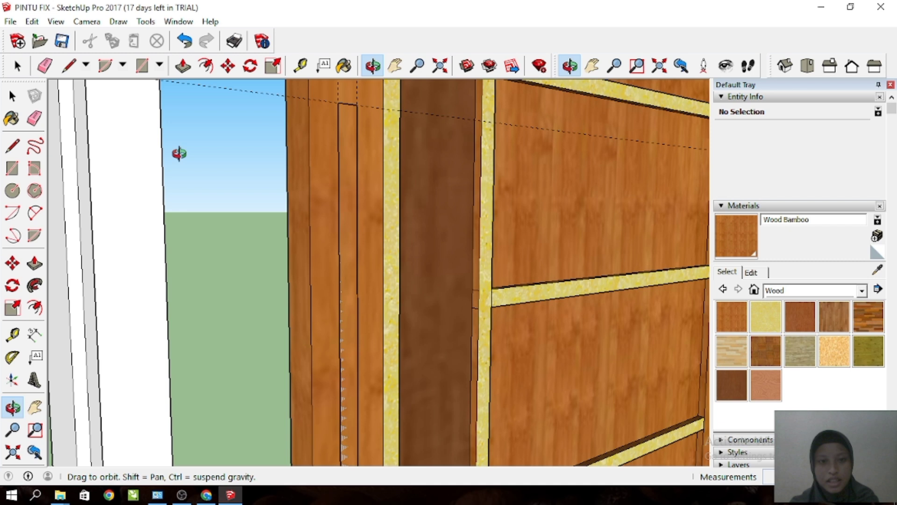
pyautogui.moveTo(179, 153); pyautogui.dragTo(305, 219, button='middle')
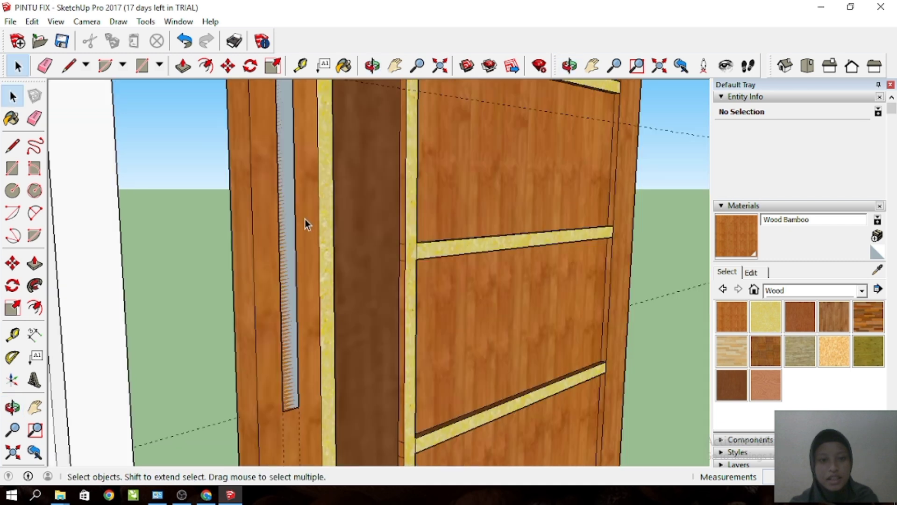
# Push/Pull the narrow rectangle on the door's border stile outward by about 8.2 cm to form a handle block.
pyautogui.moveTo(304, 218); pyautogui.dragTo(320, 155, button='middle')
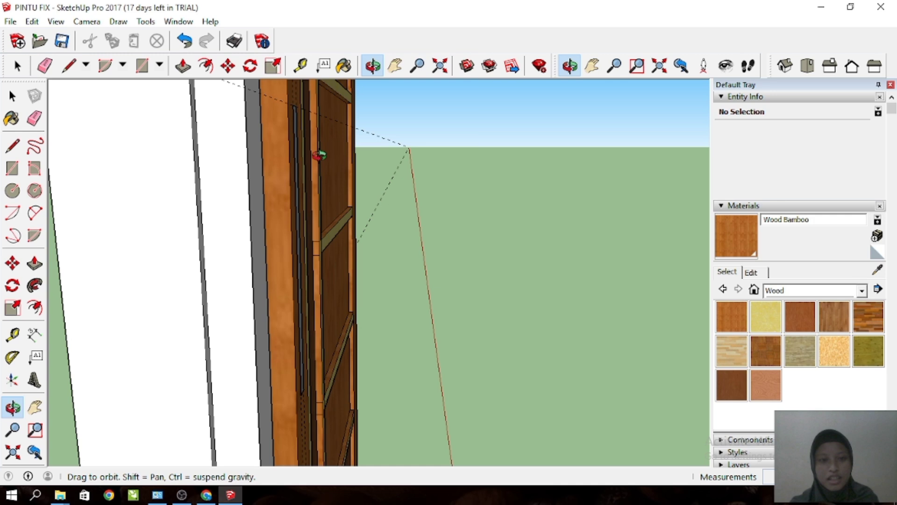
pyautogui.click(331, 246)
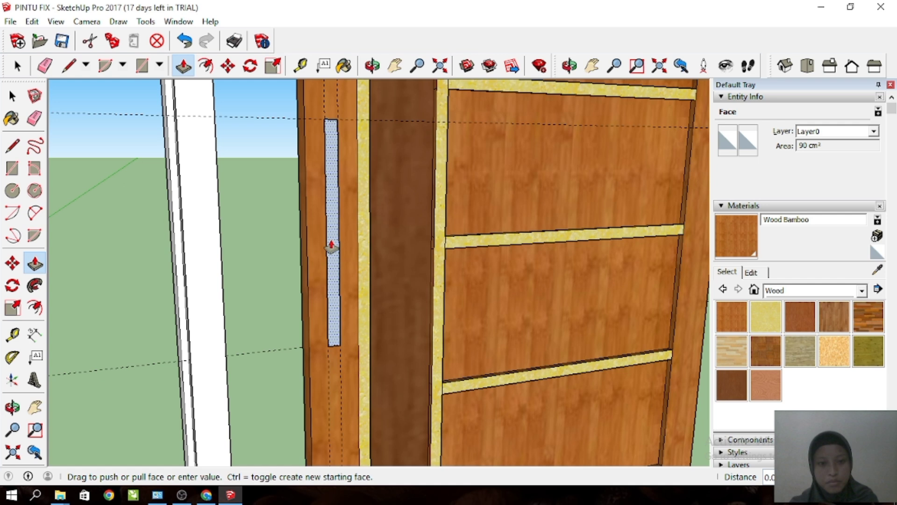
pyautogui.click(342, 265)
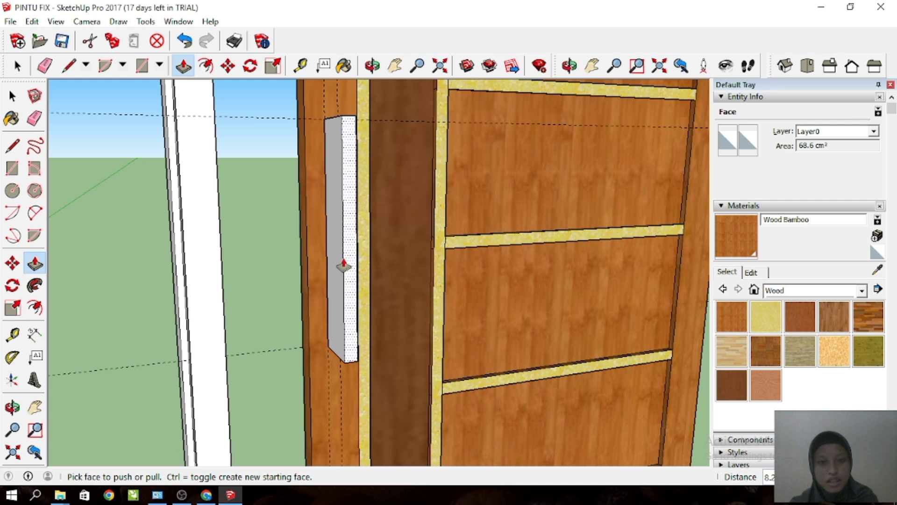
# Place a vertical guide on the handle block's broad side face, 4 cm from its door-side edge.
pyautogui.moveTo(343, 265); pyautogui.dragTo(369, 196, button='middle')
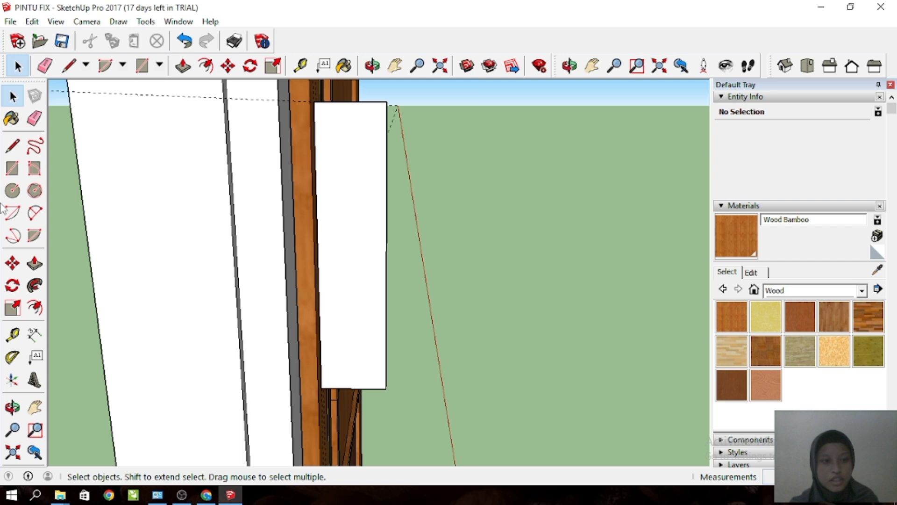
pyautogui.click(12, 334)
pyautogui.click(316, 227)
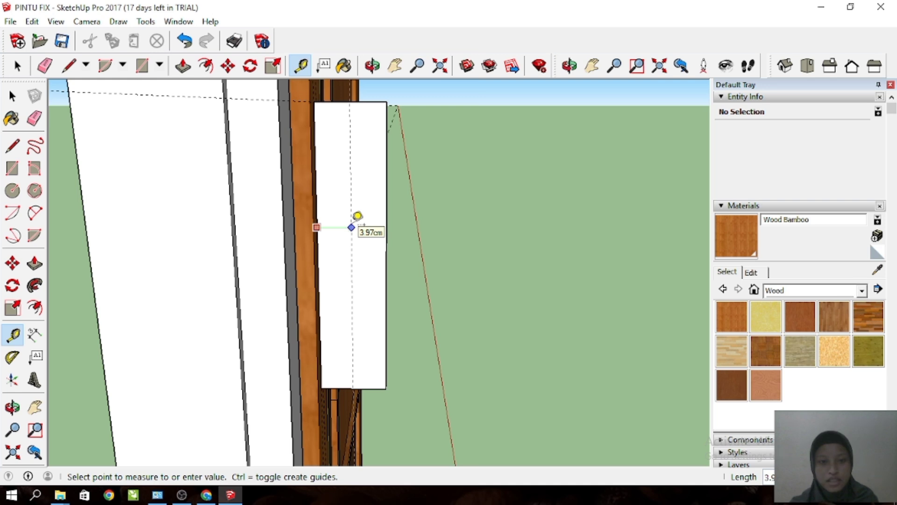
pyautogui.write('4')
pyautogui.press('Return')
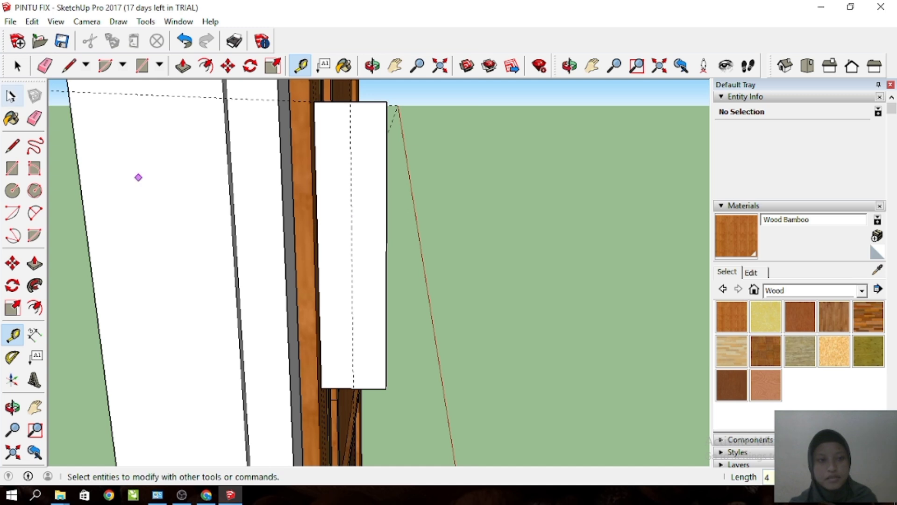
pyautogui.click(7, 90)
# Undo the vertical guide on the handle block and rework the block's depth with Push/Pull, using a 6 cm distance.
pyautogui.moveTo(449, 261); pyautogui.dragTo(339, 261, button='middle')
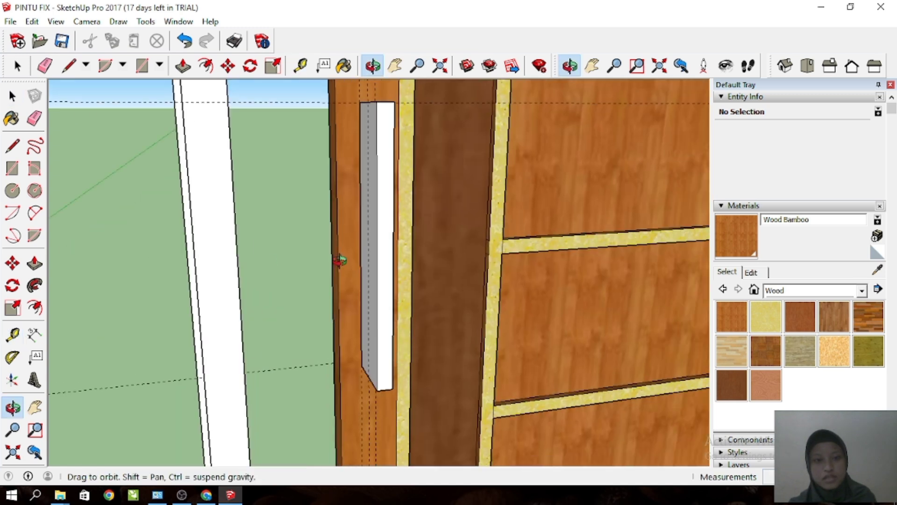
pyautogui.moveTo(340, 260); pyautogui.dragTo(305, 237, button='middle')
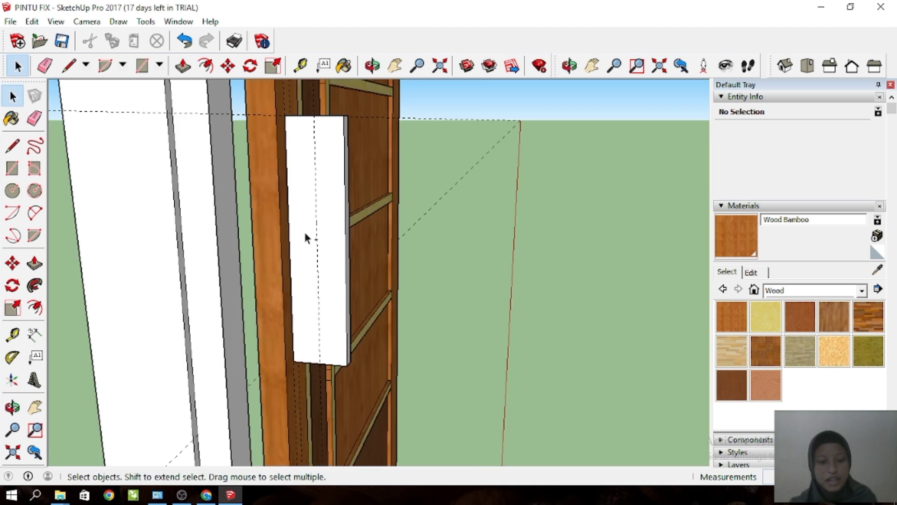
pyautogui.hotkey('ctrl', 'z')
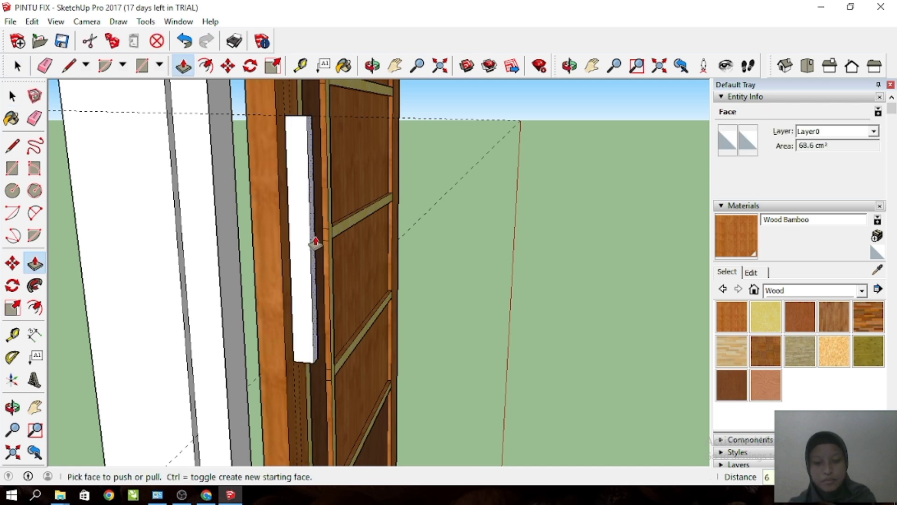
pyautogui.doubleClick(316, 242)
pyautogui.click(17, 66)
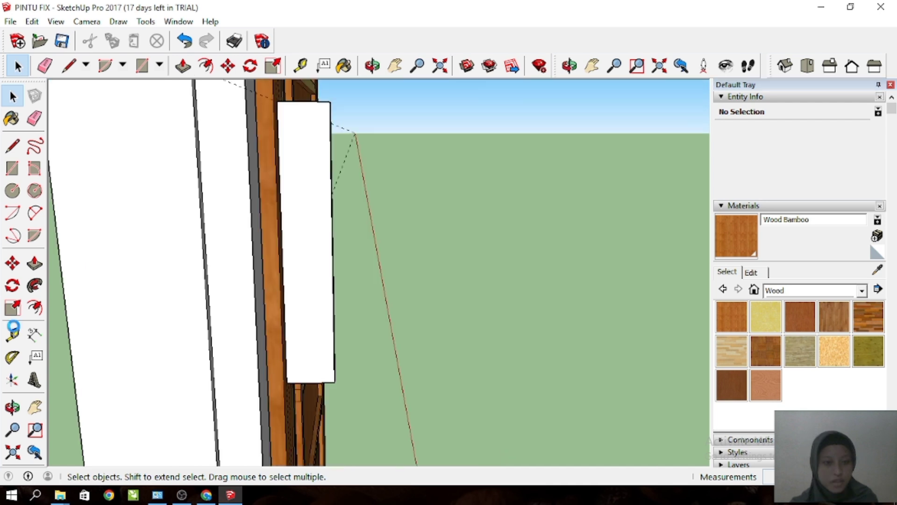
# Place a vertical guide on the handle block's broad side face, about 2.6 cm from its door-side edge.
pyautogui.click(13, 333)
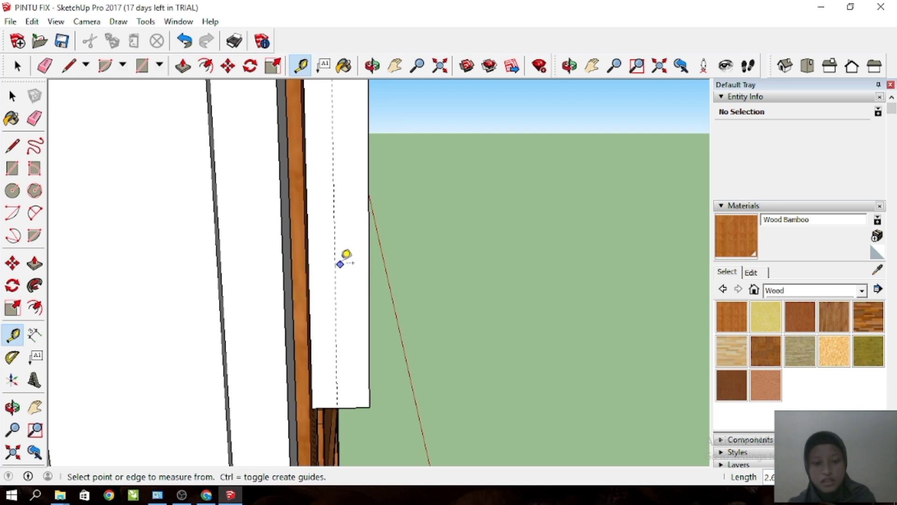
pyautogui.moveTo(346, 254); pyautogui.dragTo(285, 243, button='middle')
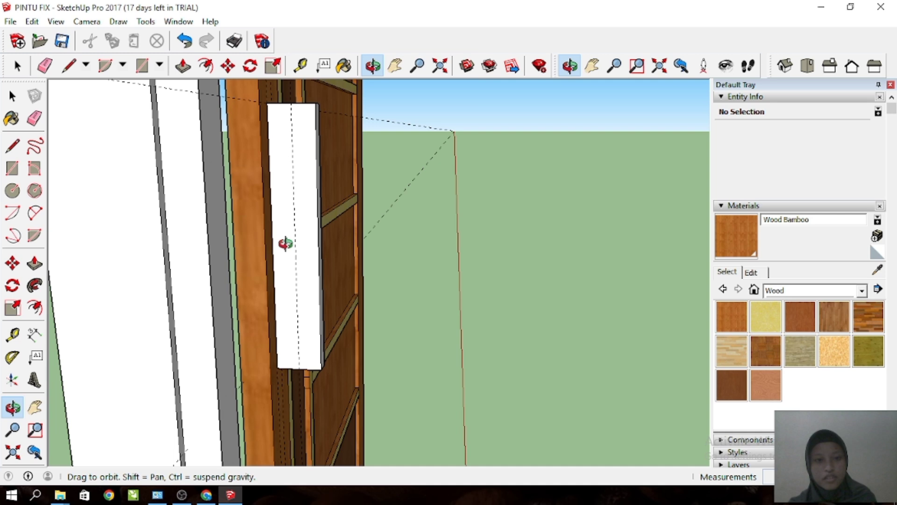
pyautogui.moveTo(285, 243); pyautogui.dragTo(262, 240, button='middle')
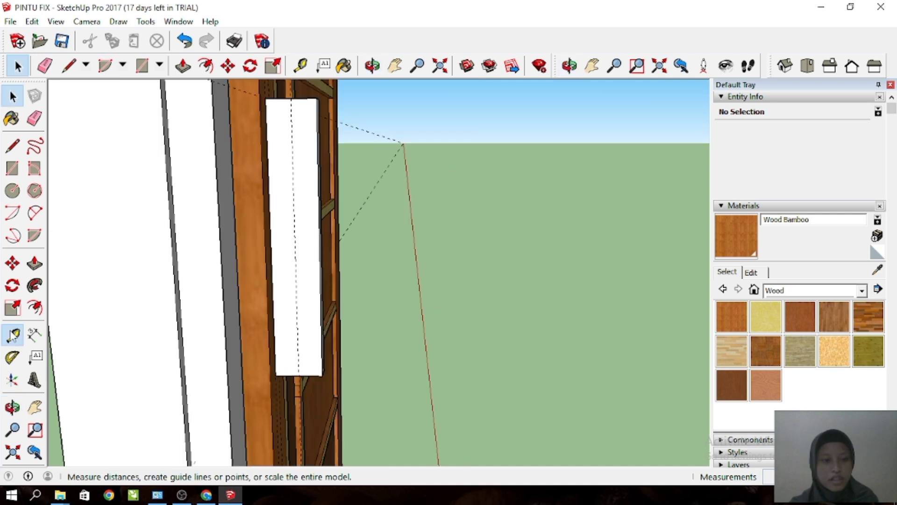
# Place horizontal guides across the handle block's side face, about 3 cm below its top edge and slightly above its bottom edge.
pyautogui.click(13, 332)
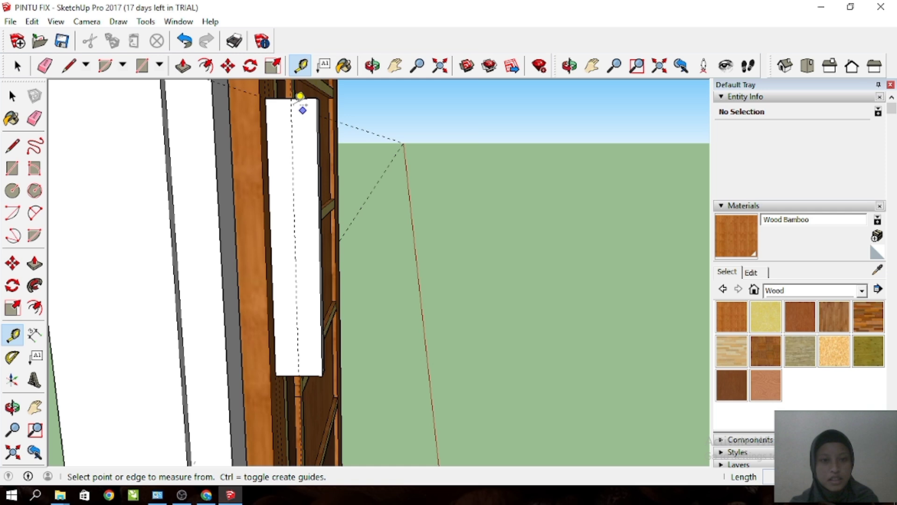
pyautogui.click(299, 97)
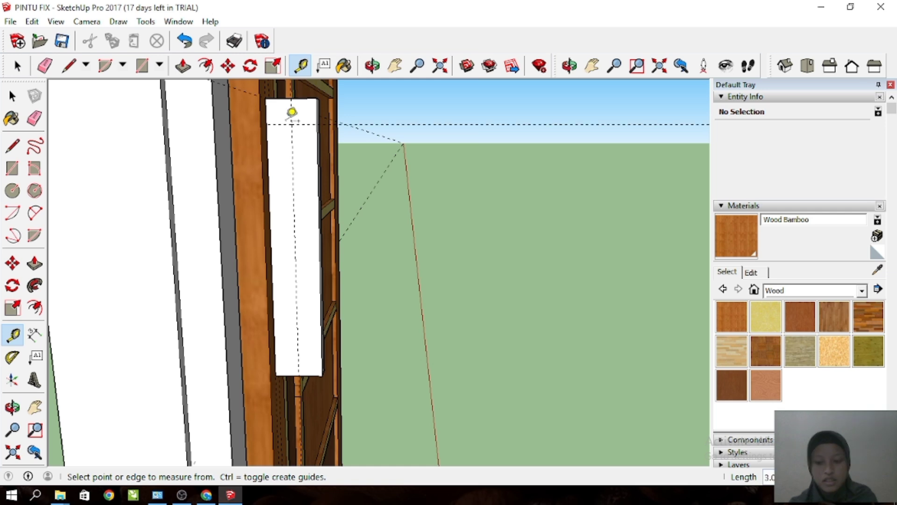
pyautogui.click(290, 97)
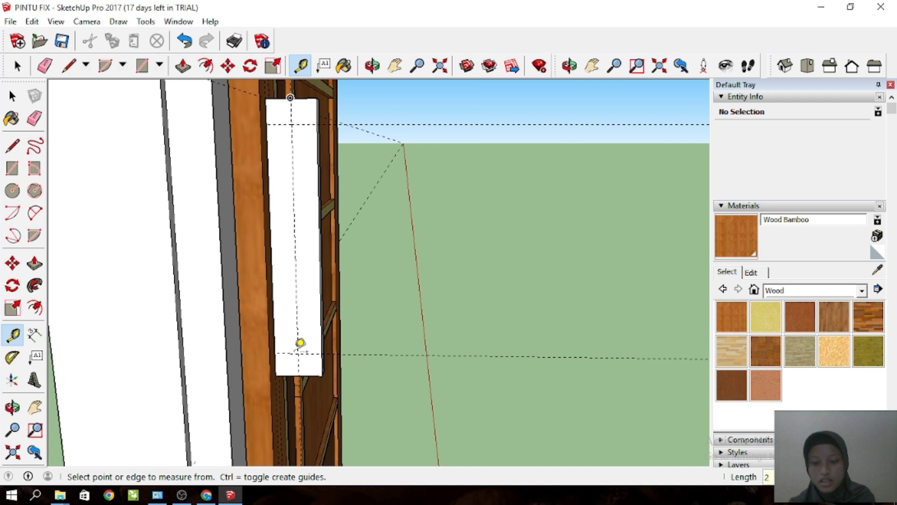
pyautogui.hotkey('ctrl', 'z')
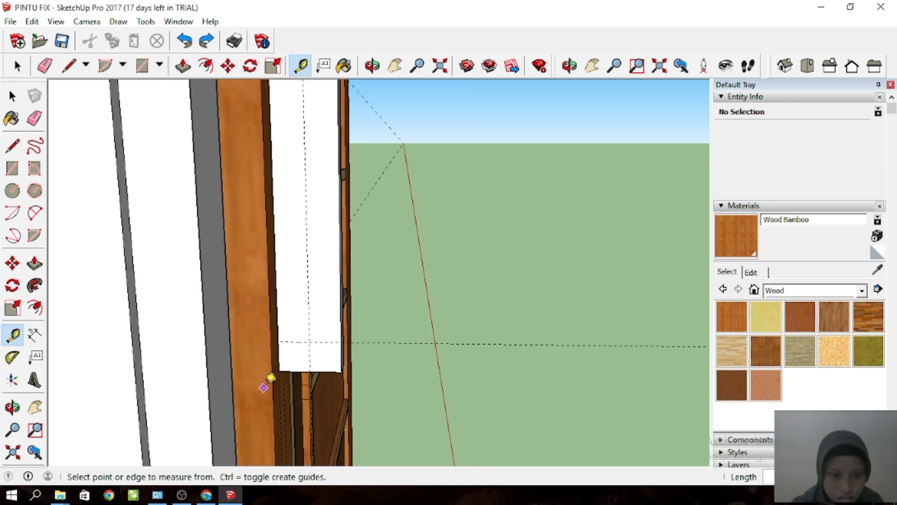
pyautogui.scroll(-1, 299, 363)
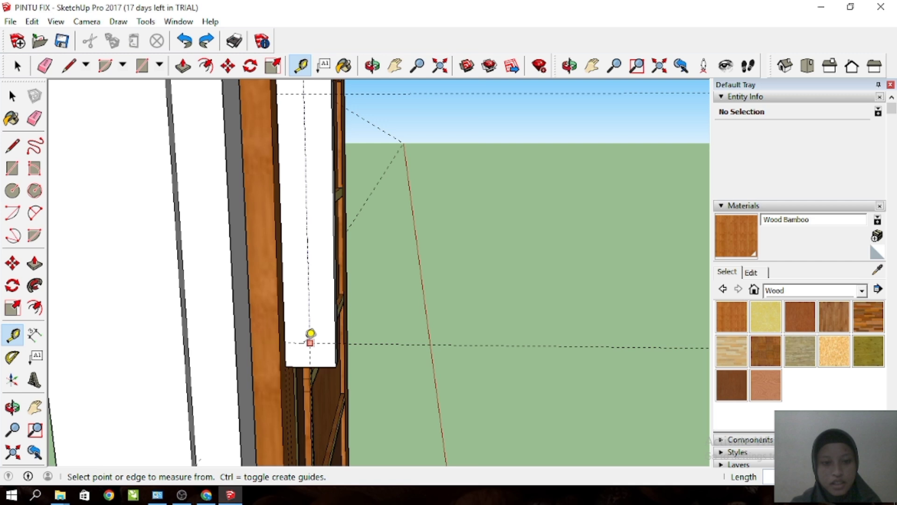
# Try to offset a guide 2 cm upward from the lower horizontal guide on the handle block, and undo it.
pyautogui.click(300, 342)
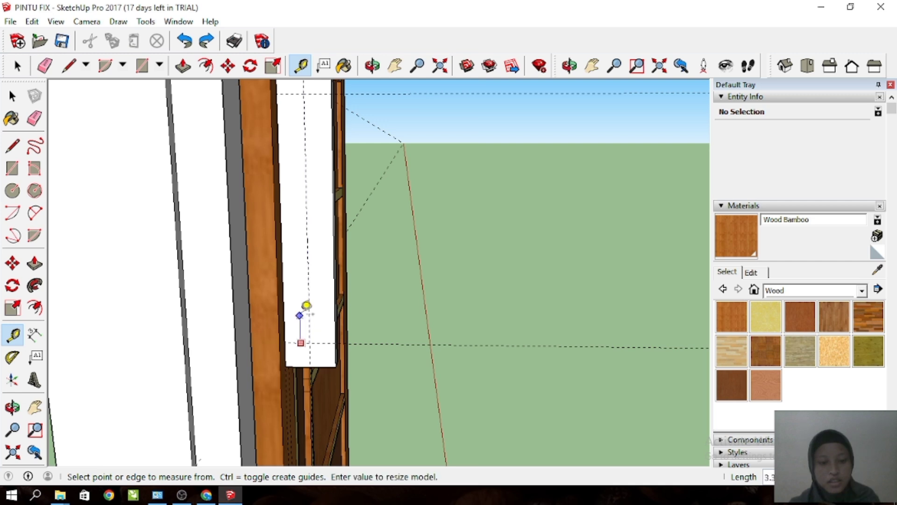
pyautogui.write('2')
pyautogui.press('Return')
pyautogui.press('Return')
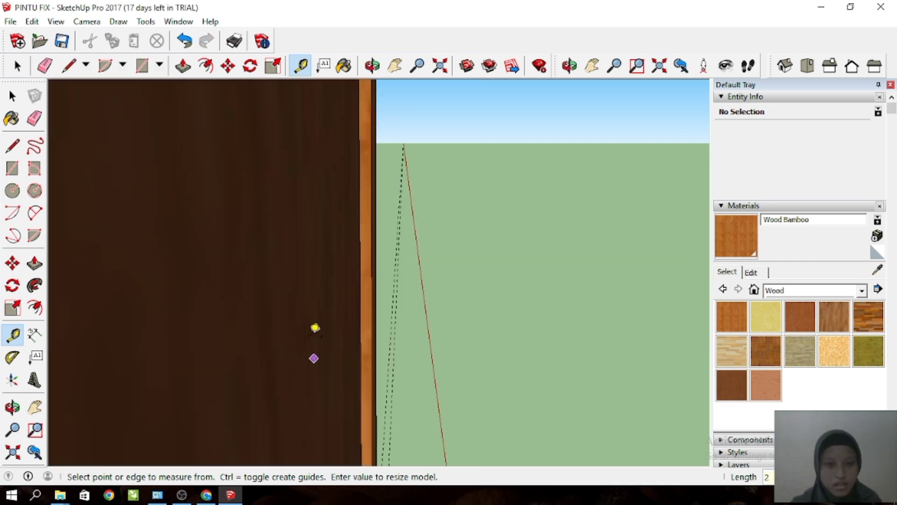
pyautogui.hotkey('ctrl', 'z')
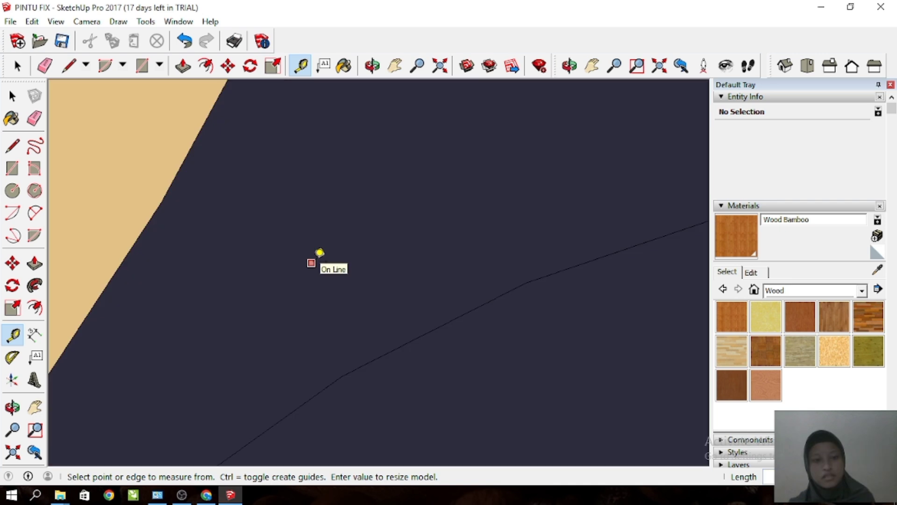
# Place a horizontal guide 2 cm above the lower guide on the handle block's side face.
pyautogui.scroll(-1, 312, 264)
pyautogui.scroll(5, 313, 294)
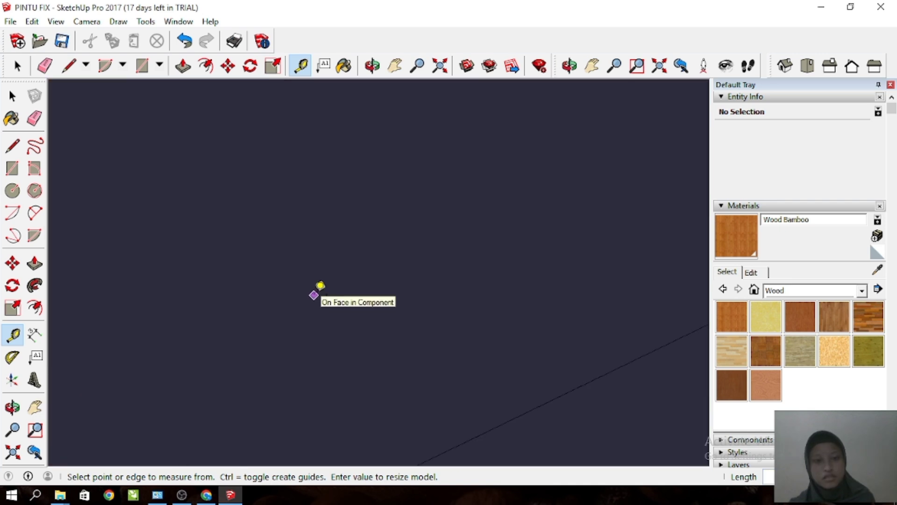
pyautogui.scroll(-4, 369, 273)
pyautogui.scroll(-2, 369, 273)
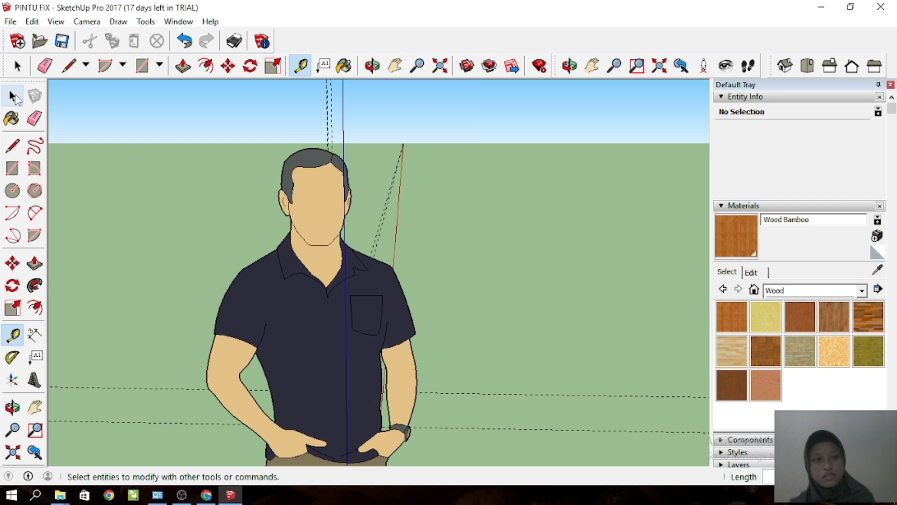
pyautogui.click(13, 96)
pyautogui.moveTo(173, 258); pyautogui.dragTo(121, 254, button='middle')
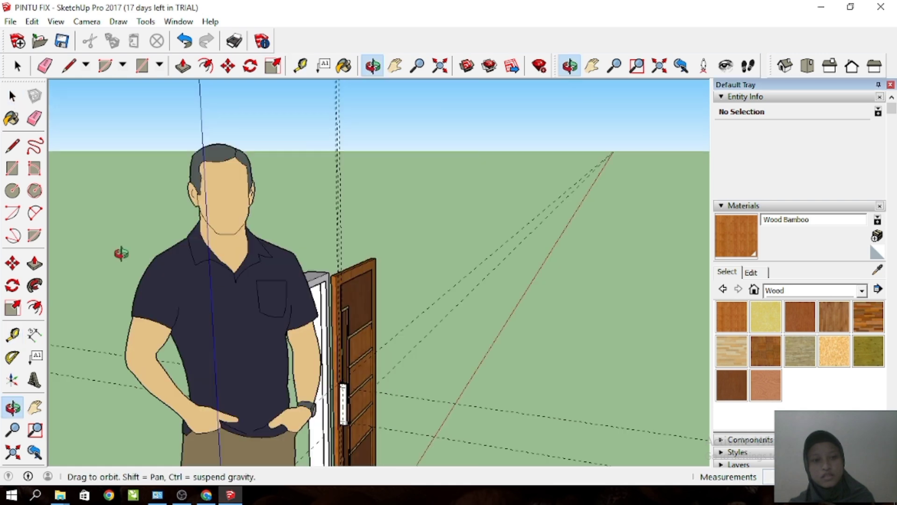
pyautogui.scroll(4, 413, 291)
pyautogui.scroll(3, 413, 291)
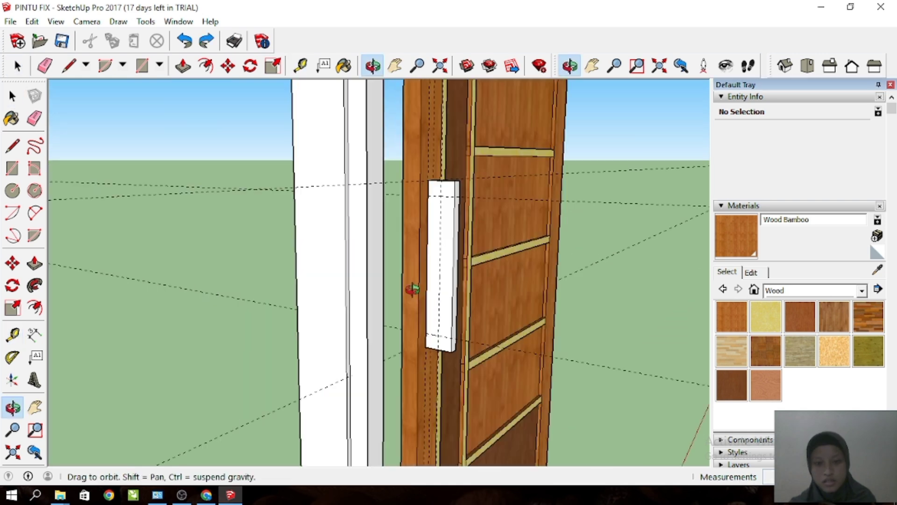
pyautogui.moveTo(412, 289); pyautogui.dragTo(409, 330, button='middle')
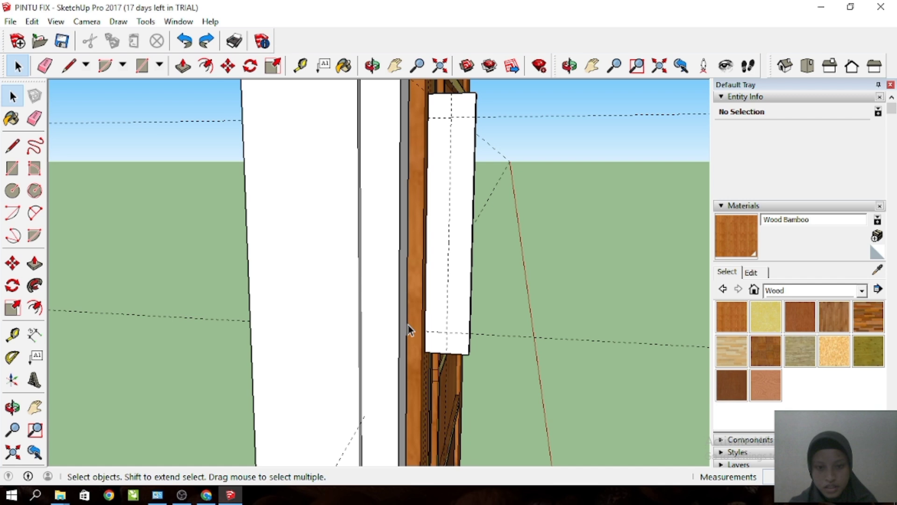
pyautogui.scroll(1, 409, 330)
pyautogui.click(13, 335)
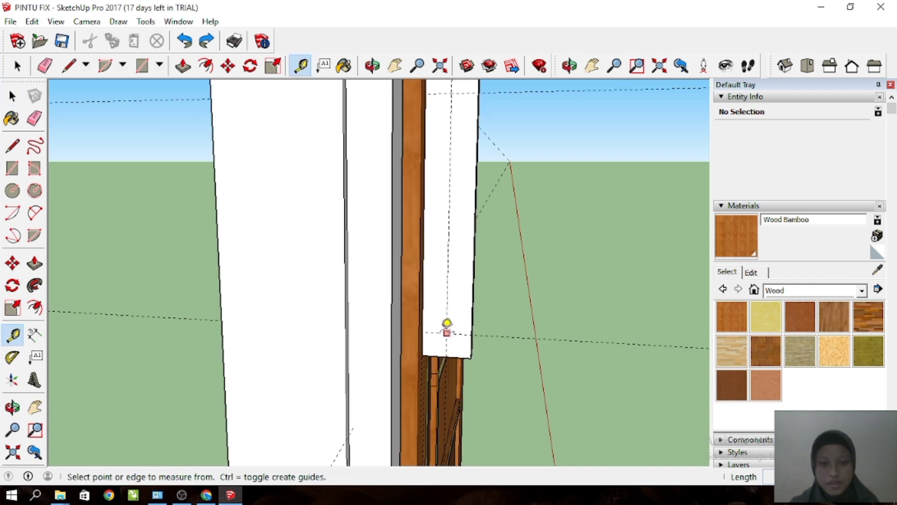
pyautogui.click(432, 332)
pyautogui.write('2')
pyautogui.press('Return')
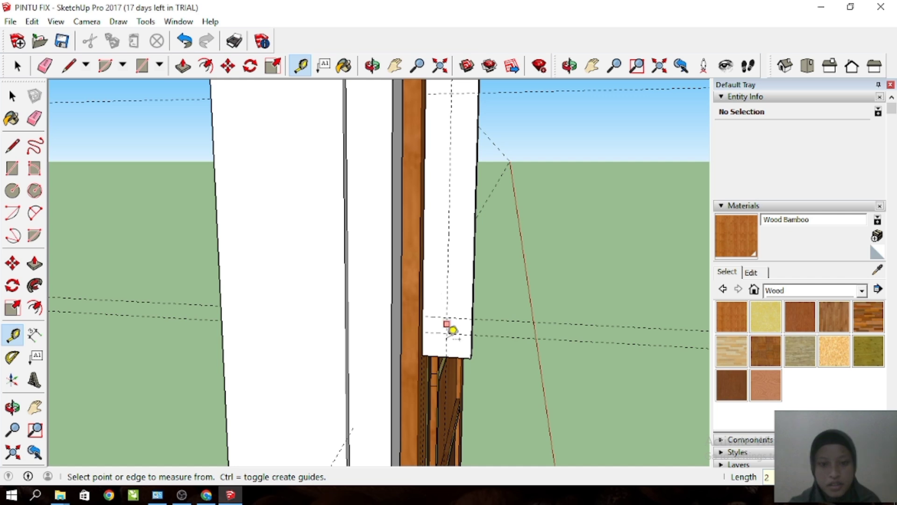
# Undo the two lower horizontal guides on the handle block and place one 4 cm above its bottom edge.
pyautogui.scroll(2, 446, 327)
pyautogui.hotkey('ctrl', 'z')
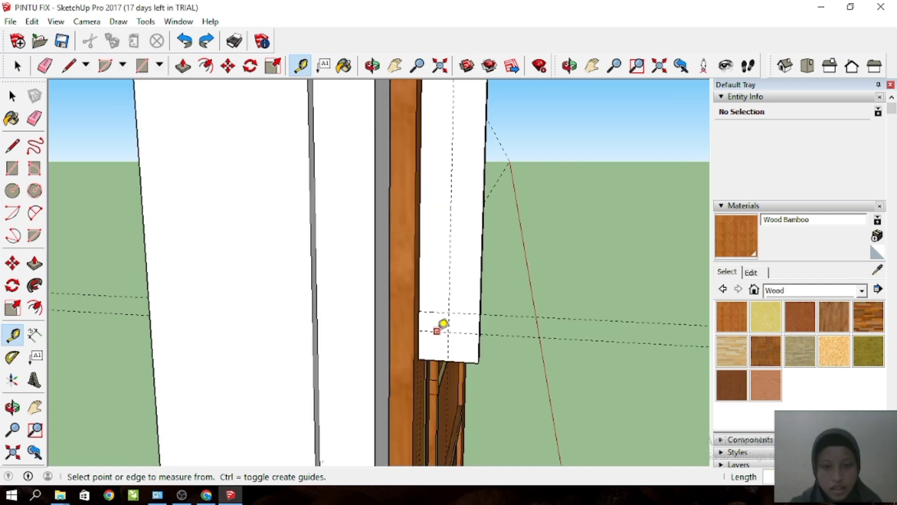
pyautogui.hotkey('ctrl', 'z')
pyautogui.click(431, 360)
pyautogui.write('4')
pyautogui.press('Return')
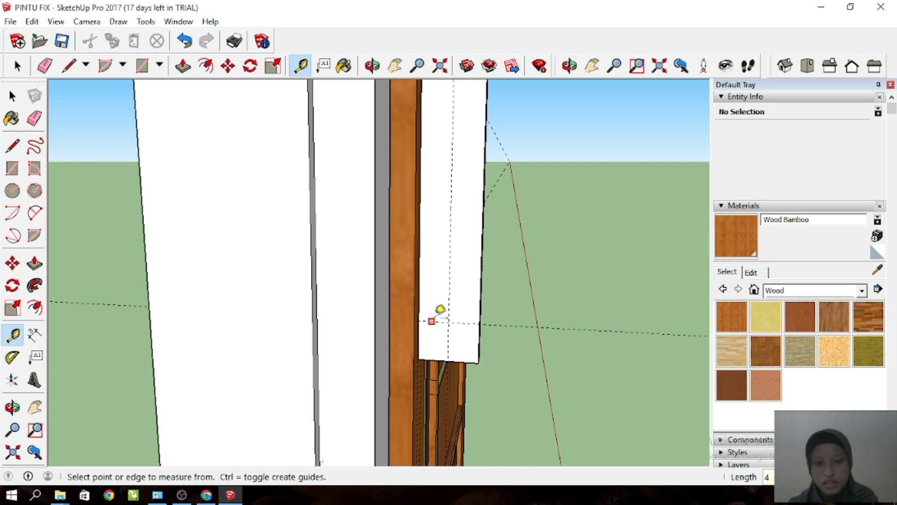
# Place another horizontal guide 4 cm above the lower guide on the handle block.
pyautogui.click(440, 321)
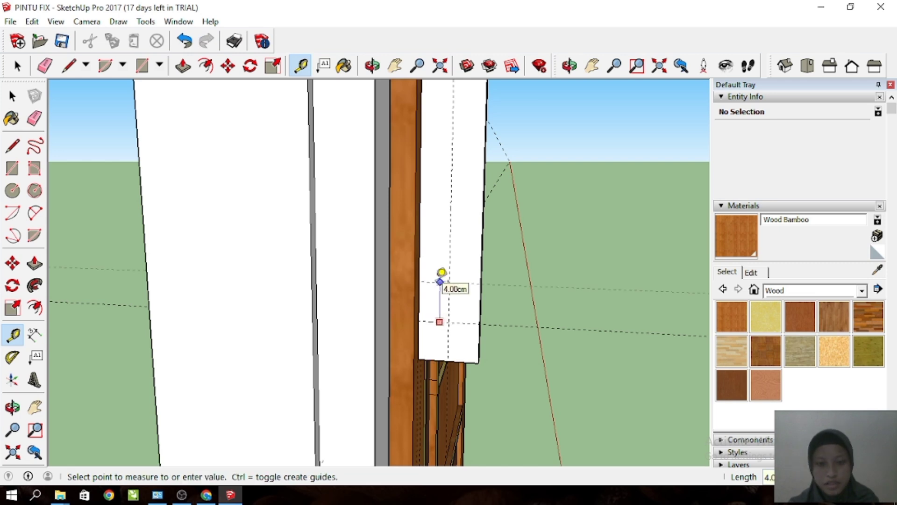
pyautogui.write('4')
pyautogui.press('Return')
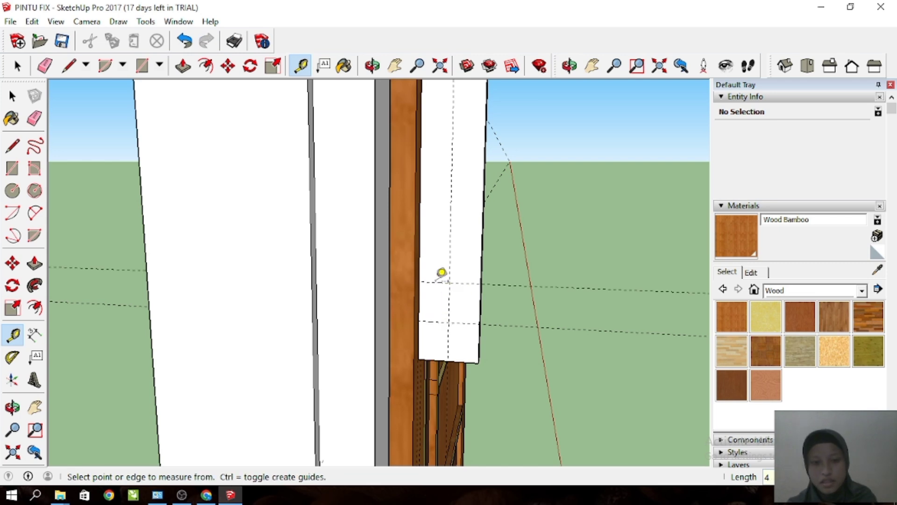
# Place a horizontal guide about 4 cm below the handle block's top edge.
pyautogui.scroll(-3, 420, 360)
pyautogui.scroll(2, 439, 170)
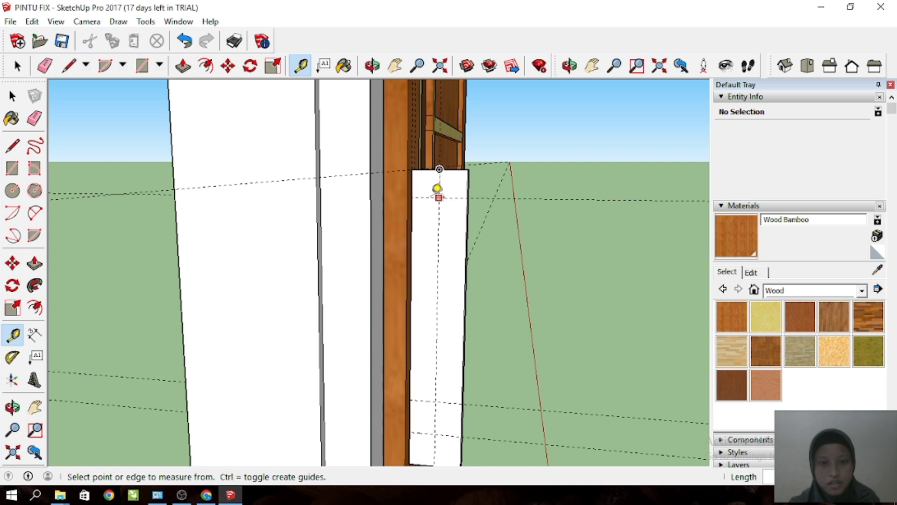
pyautogui.click(436, 167)
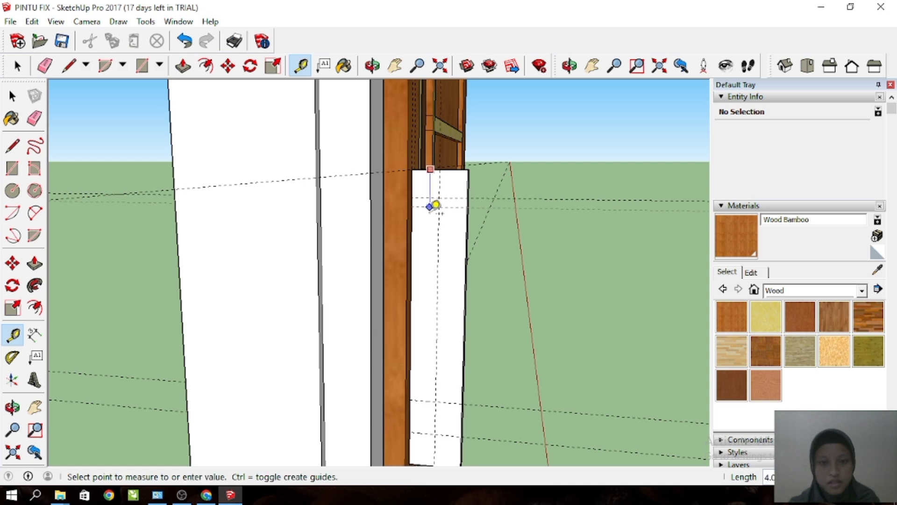
pyautogui.click(435, 200)
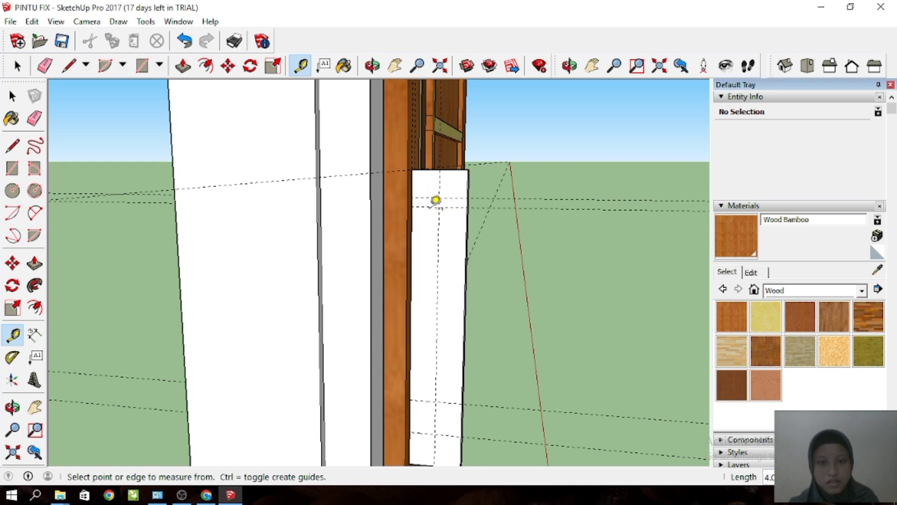
pyautogui.click(439, 169)
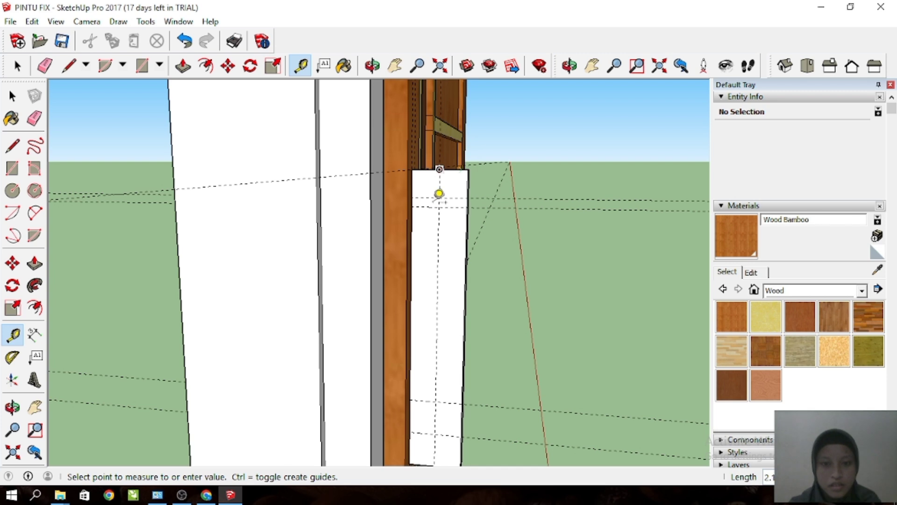
pyautogui.click(421, 197)
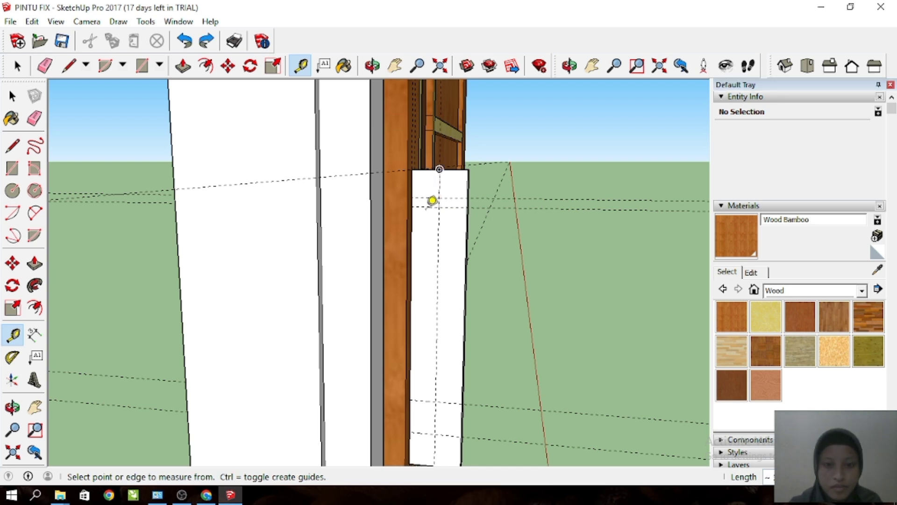
pyautogui.hotkey('ctrl', 'z')
# Place a horizontal guide 4 cm below the lower of the two upper guides on the handle block.
pyautogui.click(431, 200)
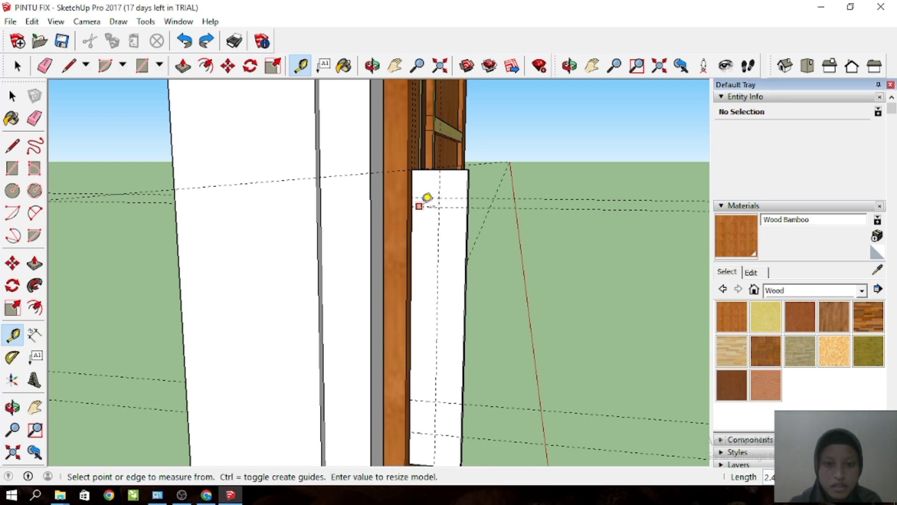
pyautogui.click(430, 206)
pyautogui.write('4')
pyautogui.press('Return')
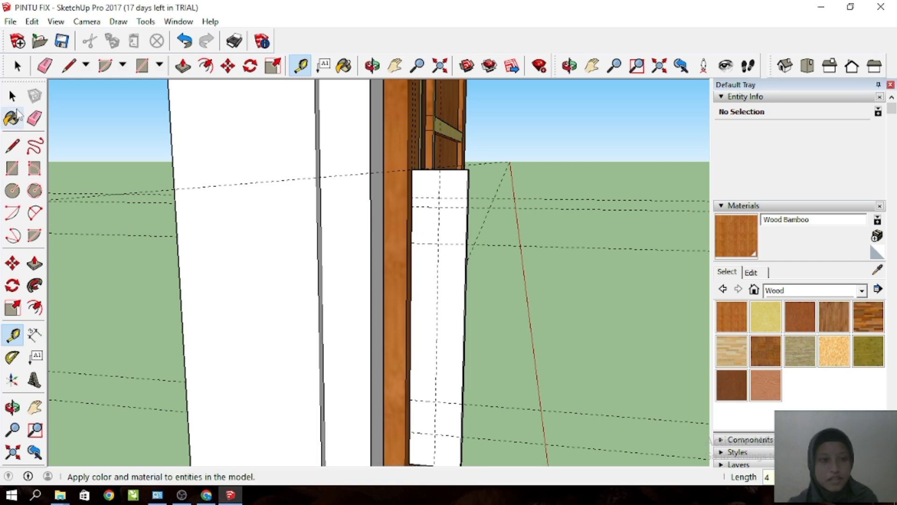
# Delete the surplus uppermost horizontal guide crossing the handle block's side face.
pyautogui.click(12, 95)
pyautogui.click(531, 199)
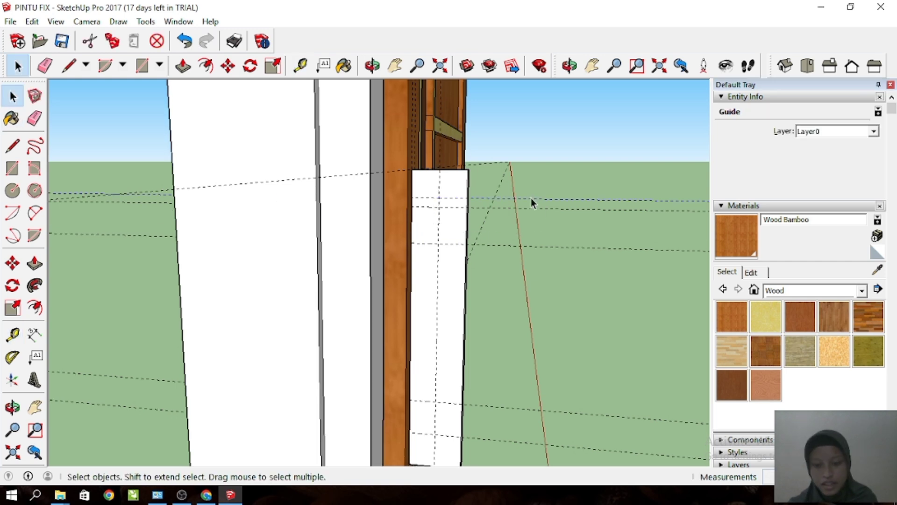
pyautogui.click(529, 195)
pyautogui.moveTo(529, 196); pyautogui.dragTo(391, 251, button='middle')
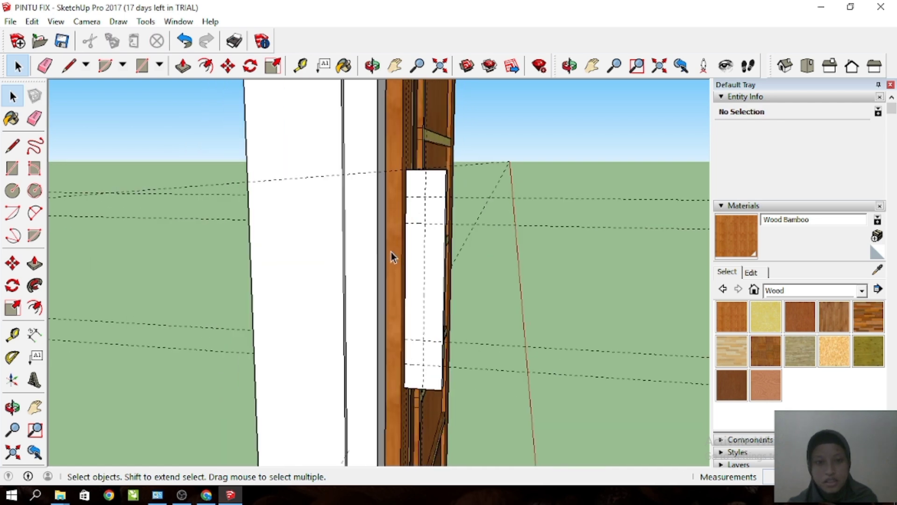
# Draw a rectangle on the block's side face from its upper inner corner to where the centre guide crosses the first horizontal guide.
pyautogui.click(35, 265)
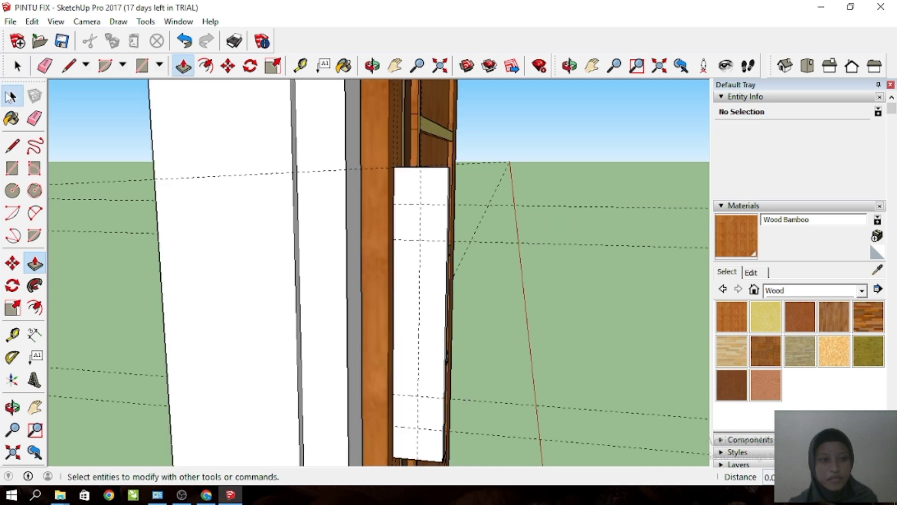
pyautogui.click(12, 169)
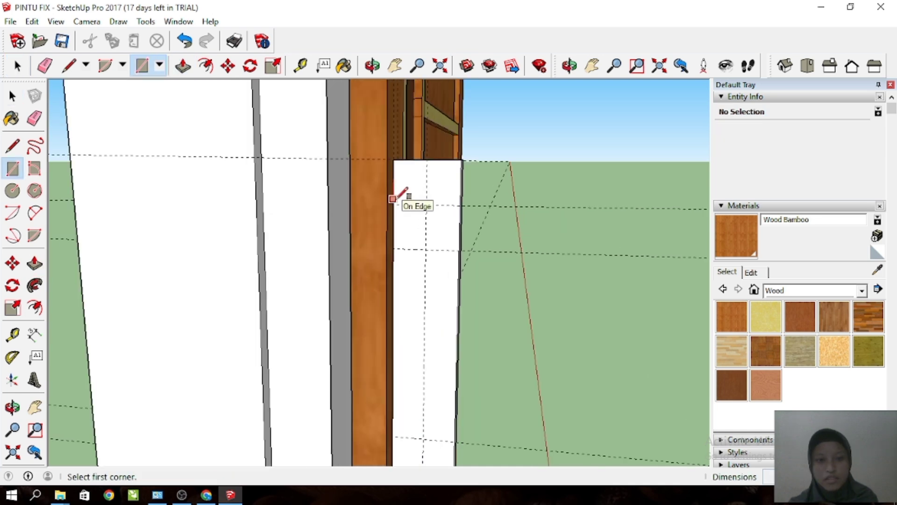
pyautogui.scroll(2, 396, 154)
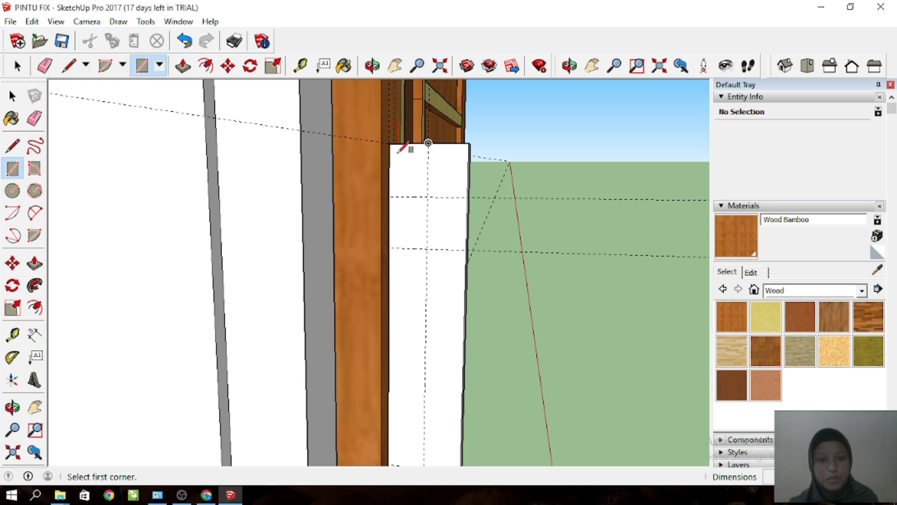
pyautogui.click(389, 143)
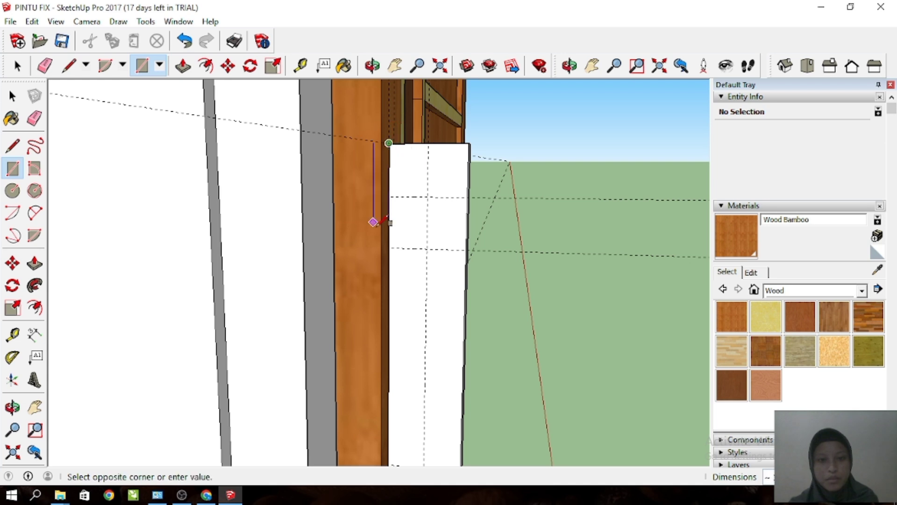
pyautogui.moveTo(428, 195); pyautogui.dragTo(401, 226, button='middle')
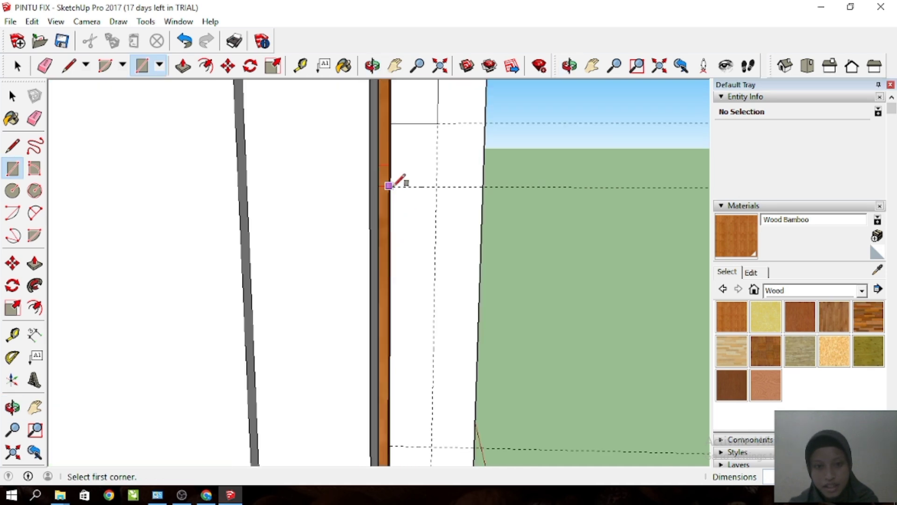
# Draw a tall rectangle between the inner edge and the centre guide, spanning the gap between the upper and lower guide pairs.
pyautogui.scroll(2, 389, 186)
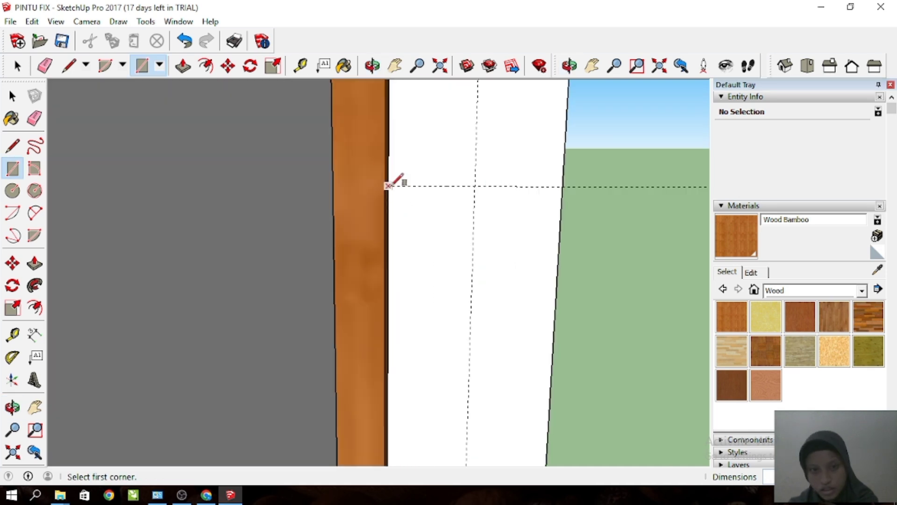
pyautogui.click(389, 186)
pyautogui.moveTo(471, 494); pyautogui.dragTo(486, 459)
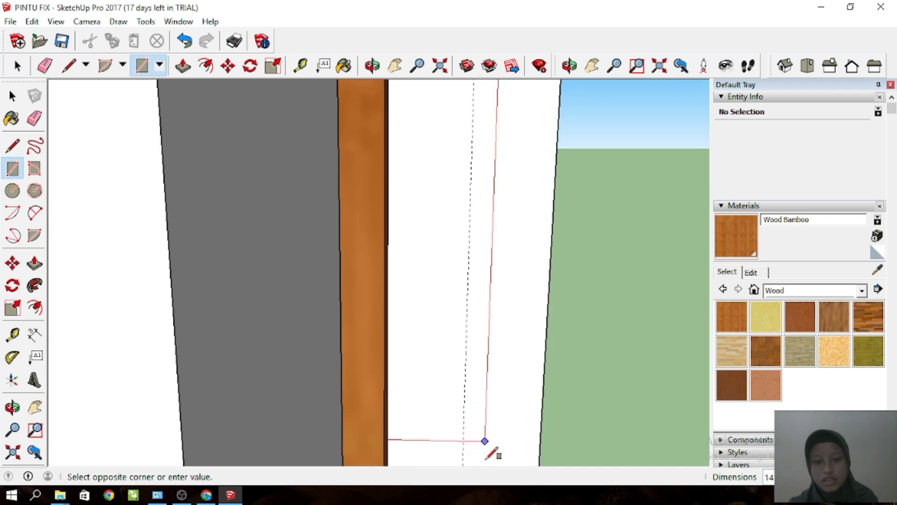
pyautogui.scroll(-1, 485, 455)
pyautogui.click(461, 452)
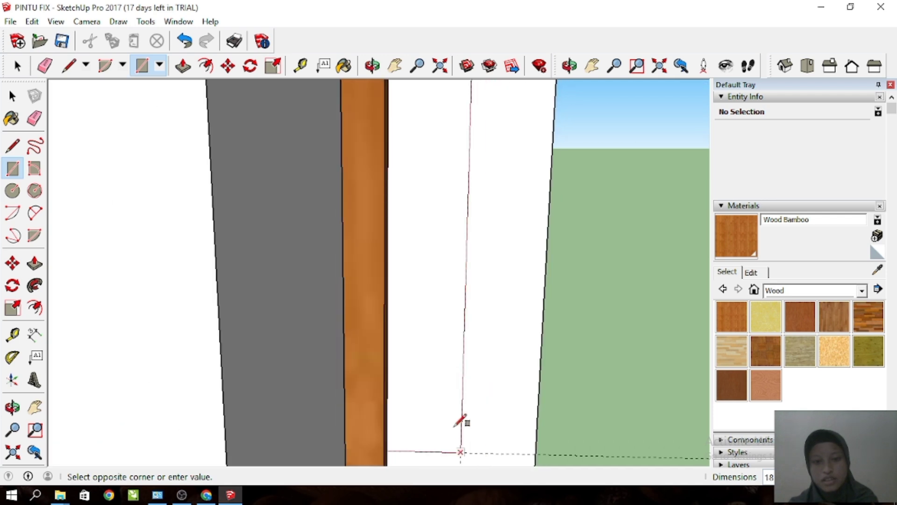
pyautogui.scroll(-2, 413, 157)
pyautogui.scroll(-2, 418, 157)
pyautogui.scroll(2, 409, 294)
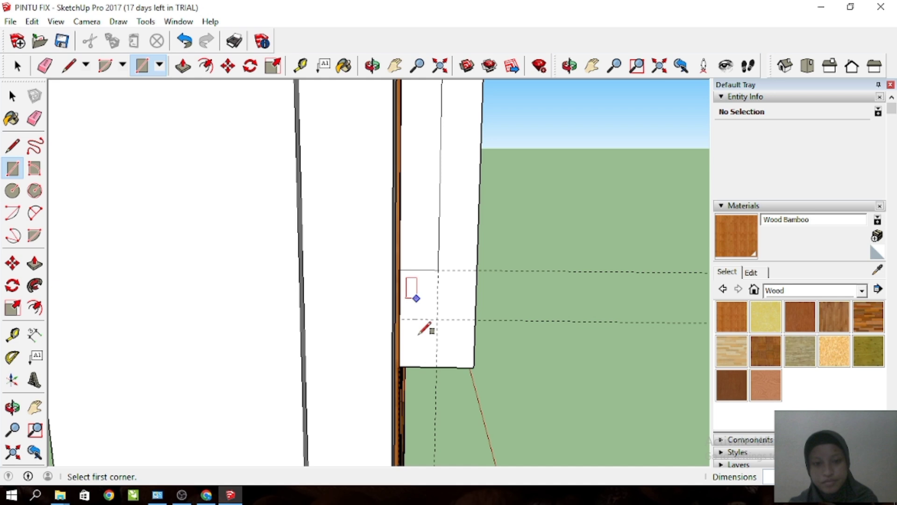
pyautogui.click(396, 314)
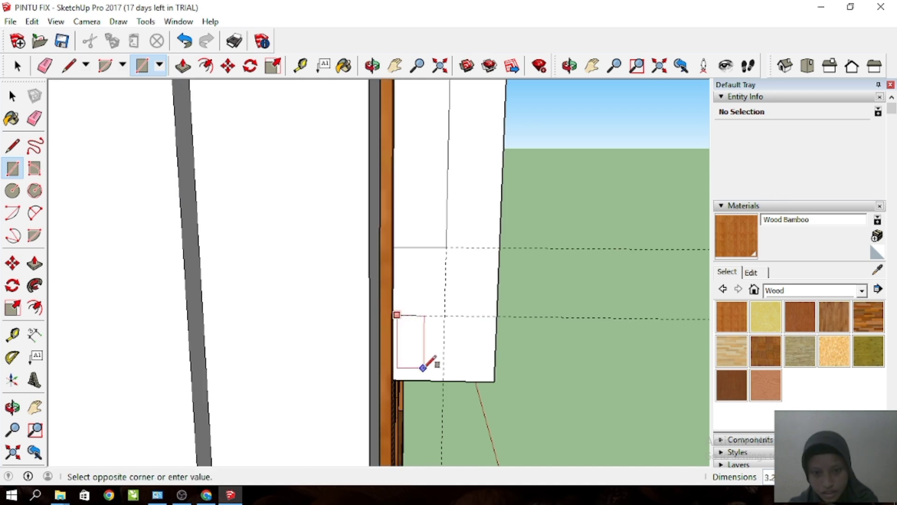
pyautogui.click(423, 367)
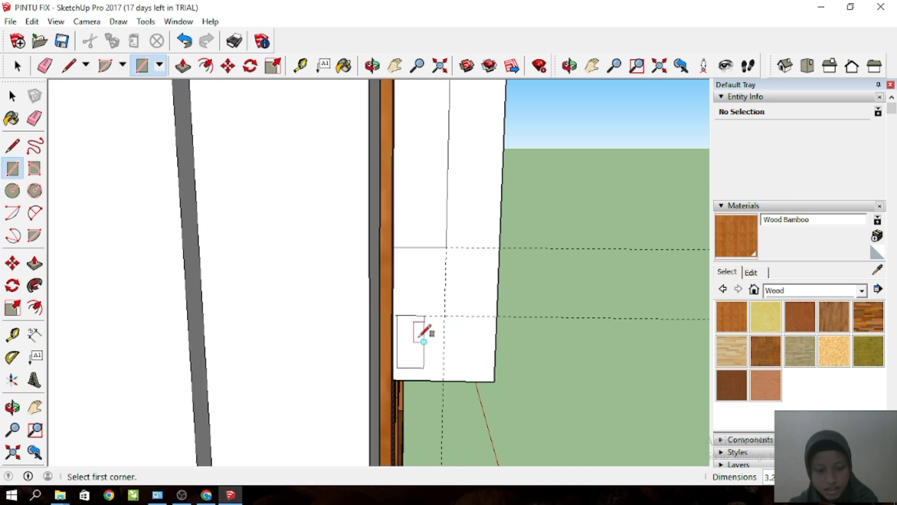
pyautogui.hotkey('ctrl', 'z')
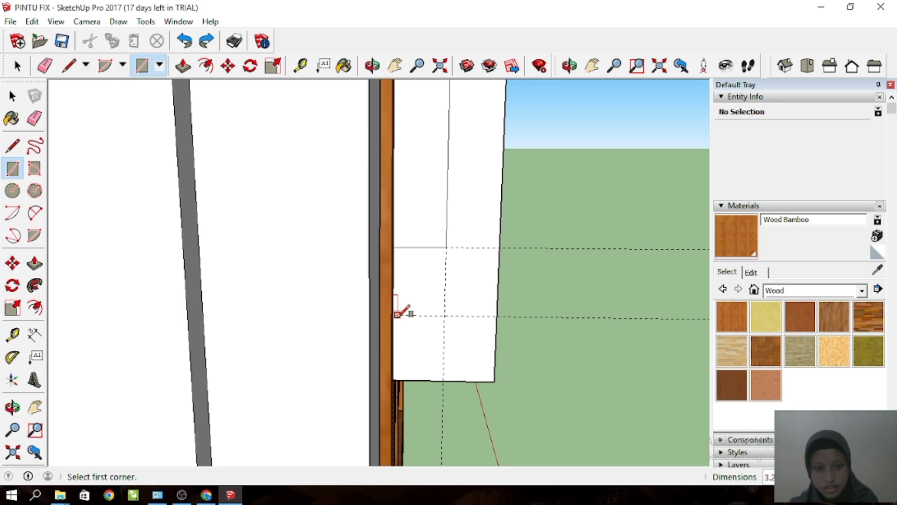
pyautogui.click(396, 314)
pyautogui.click(438, 386)
pyautogui.hotkey('ctrl', 'z')
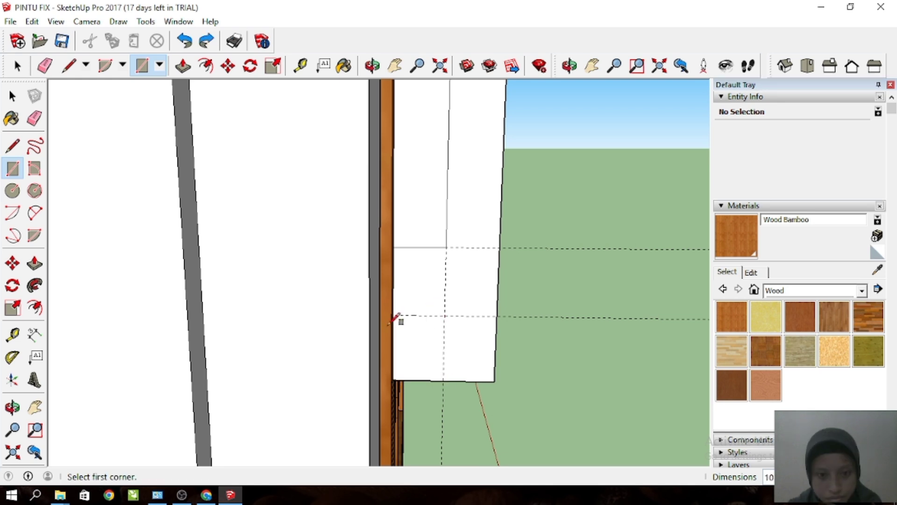
# Draw a rectangle from the lowest guide at the block's inner edge to where the centre guide meets the bottom edge.
pyautogui.scroll(1, 394, 319)
pyautogui.click(393, 313)
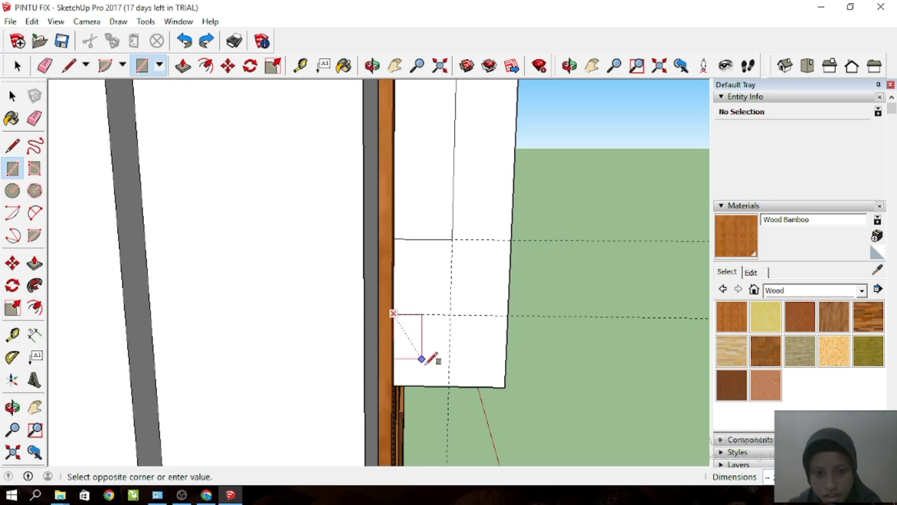
pyautogui.click(449, 386)
pyautogui.scroll(-2, 336, 272)
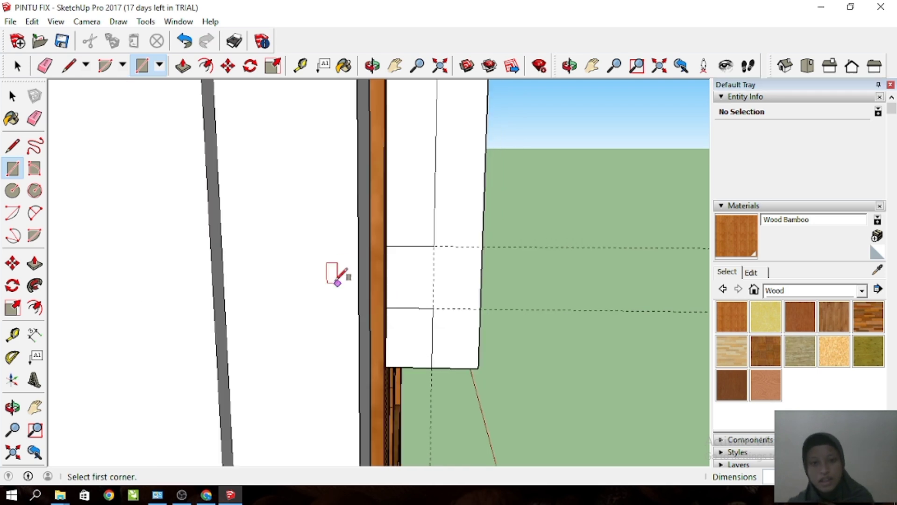
pyautogui.scroll(-1, 334, 271)
pyautogui.press('space')
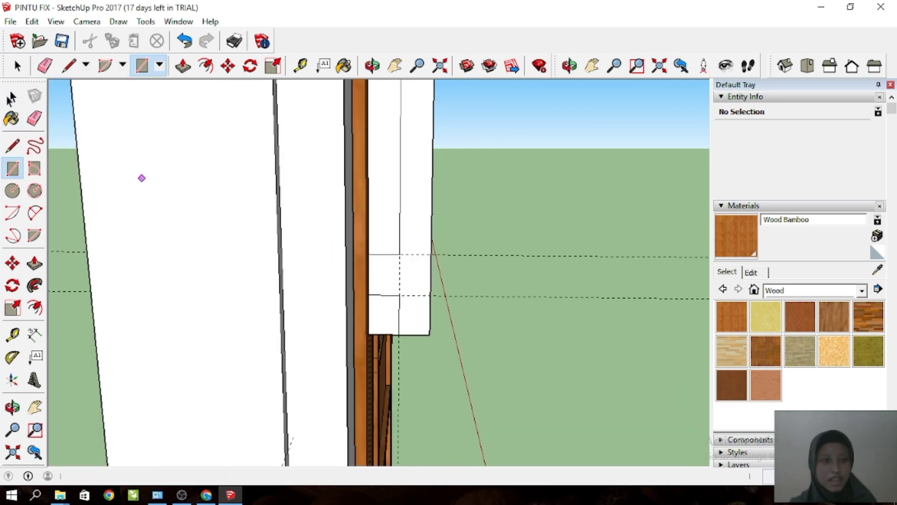
# Push the three rectangles 2 cm through the block to cut them away, leaving two brackets behind the handle bar.
pyautogui.click(34, 264)
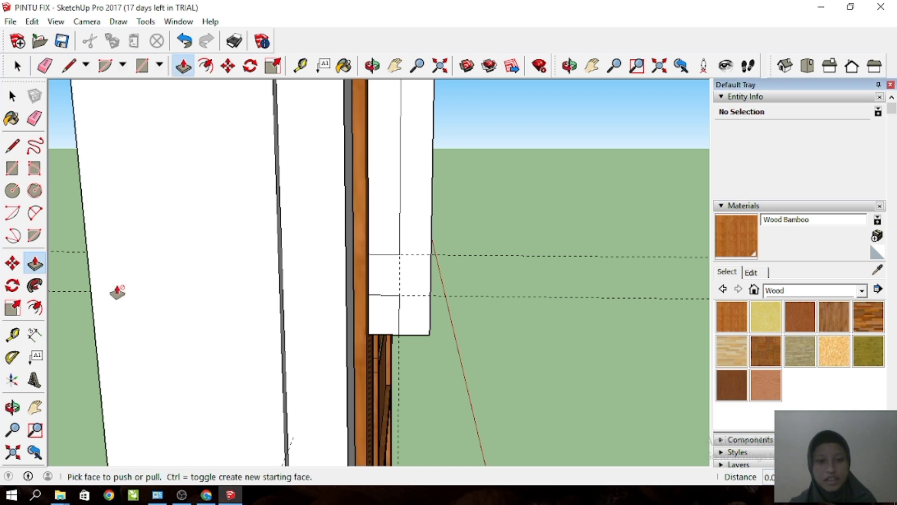
pyautogui.moveTo(372, 327); pyautogui.dragTo(389, 292)
pyautogui.scroll(-1, 351, 224)
pyautogui.moveTo(382, 245); pyautogui.dragTo(396, 209)
pyautogui.scroll(-1, 356, 344)
pyautogui.moveTo(379, 130)
pyautogui.mouseDown()
pyautogui.moveTo(396, 95)
pyautogui.moveTo(372, 127)
pyautogui.mouseUp()
pyautogui.click(13, 95)
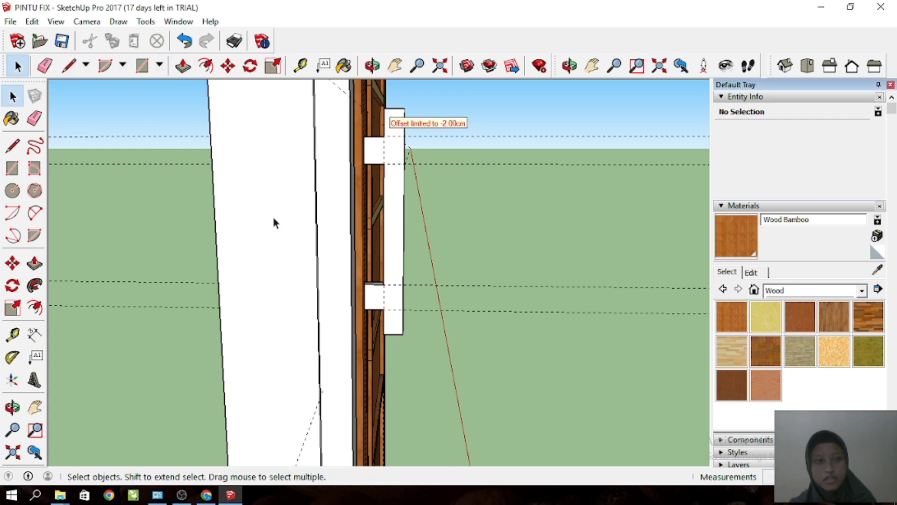
# Select the entire handle with both brackets and make it a group.
pyautogui.moveTo(405, 210); pyautogui.dragTo(157, 223, button='middle')
pyautogui.moveTo(382, 249); pyautogui.dragTo(513, 251, button='middle')
pyautogui.moveTo(407, 231); pyautogui.dragTo(312, 102, button='middle')
pyautogui.moveTo(312, 99); pyautogui.dragTo(403, 326)
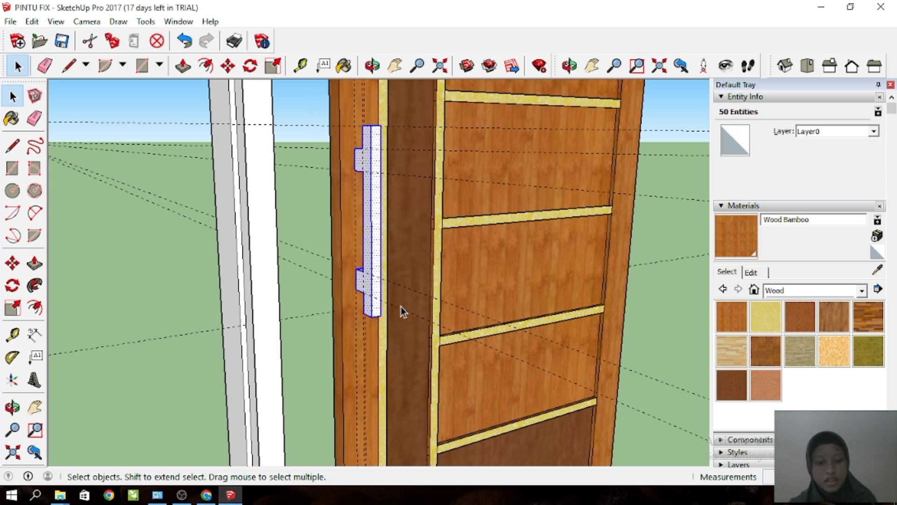
pyautogui.rightClick(372, 295)
pyautogui.click(415, 195)
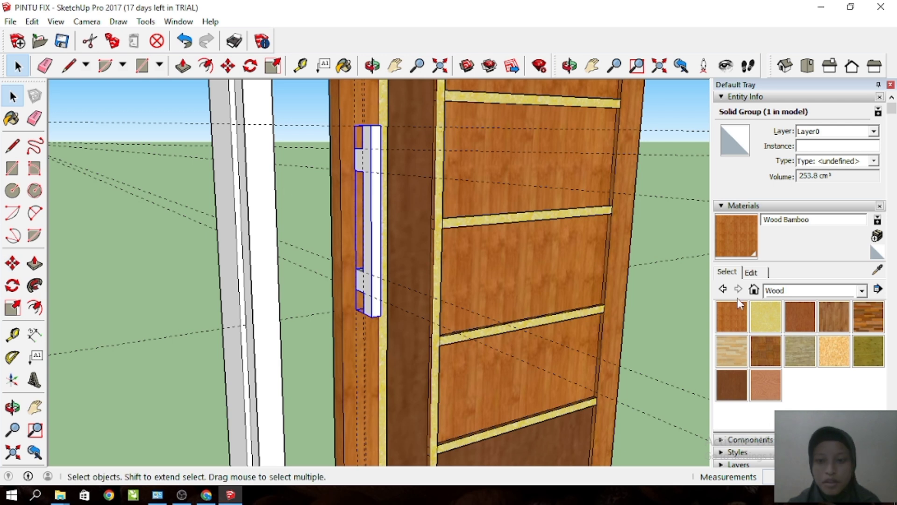
# Paint the handle group with the Wood Veneer 01 material.
pyautogui.click(13, 119)
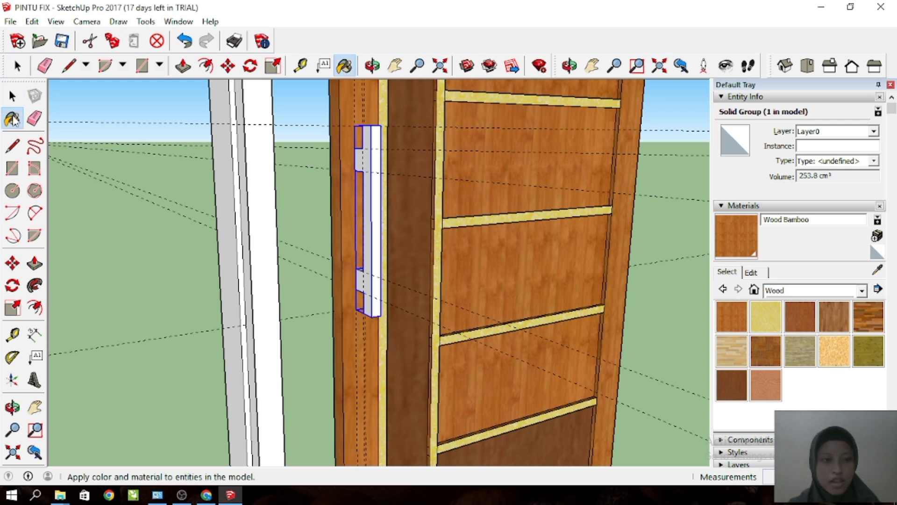
pyautogui.click(738, 383)
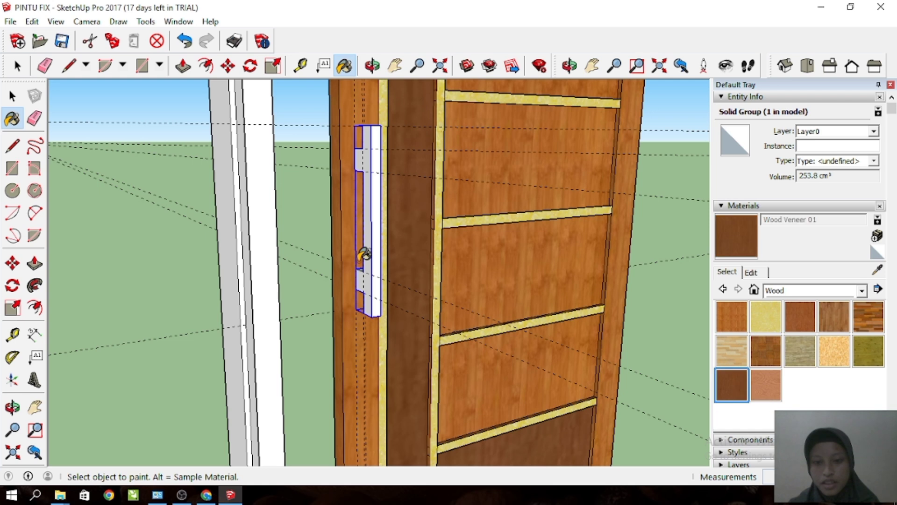
pyautogui.click(362, 258)
pyautogui.moveTo(434, 209); pyautogui.dragTo(493, 225, button='middle')
pyautogui.click(494, 225)
pyautogui.scroll(3, 359, 226)
pyautogui.scroll(-2, 369, 226)
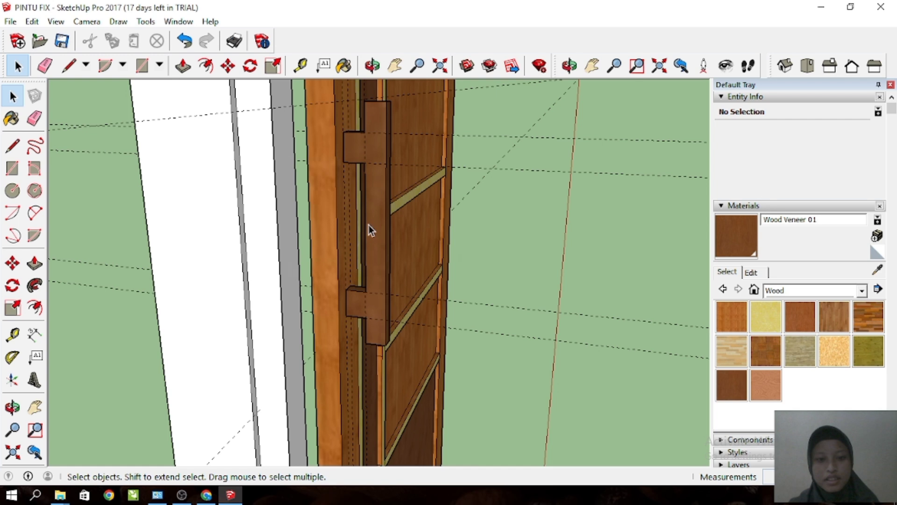
# Flip the handle group along the group's green axis.
pyautogui.click(369, 225)
pyautogui.scroll(-1, 368, 225)
pyautogui.rightClick(380, 219)
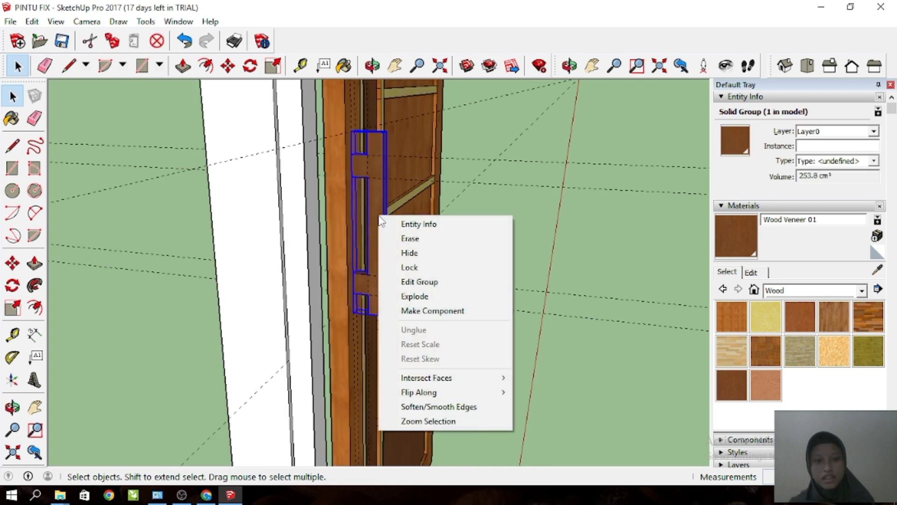
pyautogui.moveTo(440, 393)
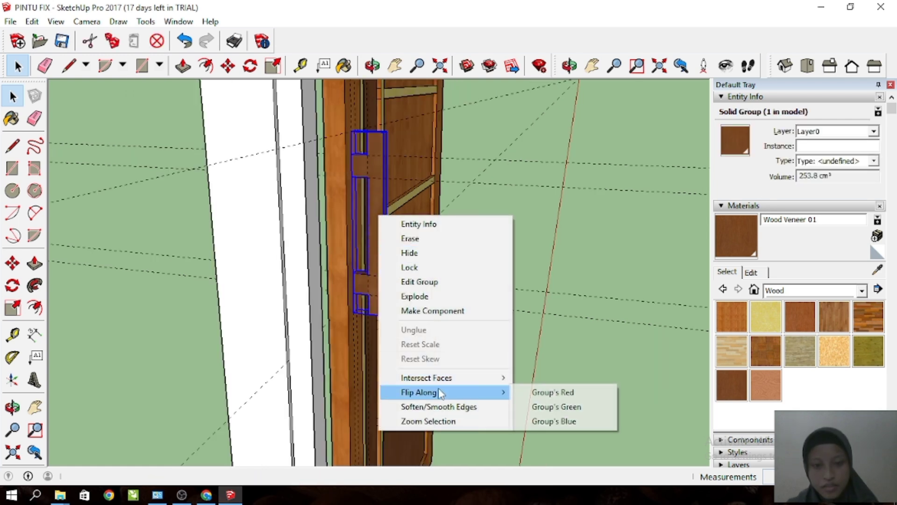
pyautogui.click(554, 407)
# Copy the handle group across to the opposite face of the door leaf.
pyautogui.scroll(2, 375, 191)
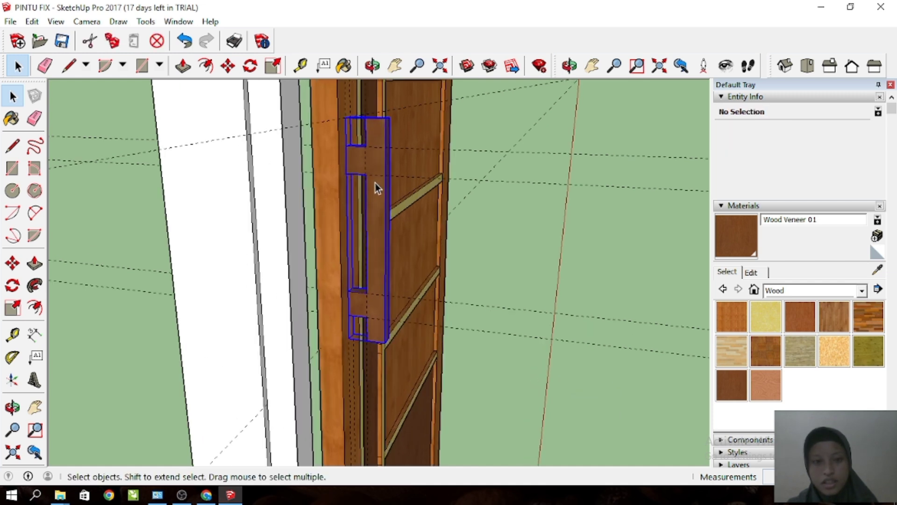
pyautogui.click(375, 183)
pyautogui.press('m')
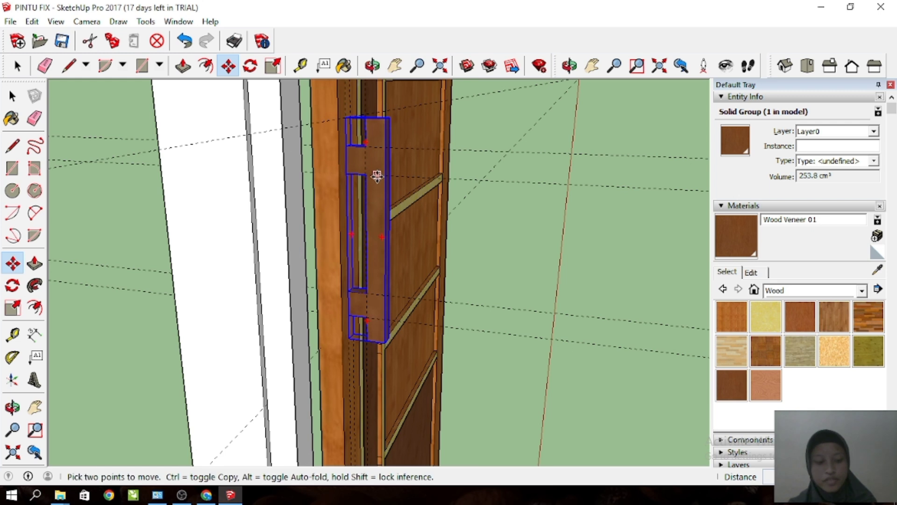
pyautogui.press('ctrl')
pyautogui.click(378, 175)
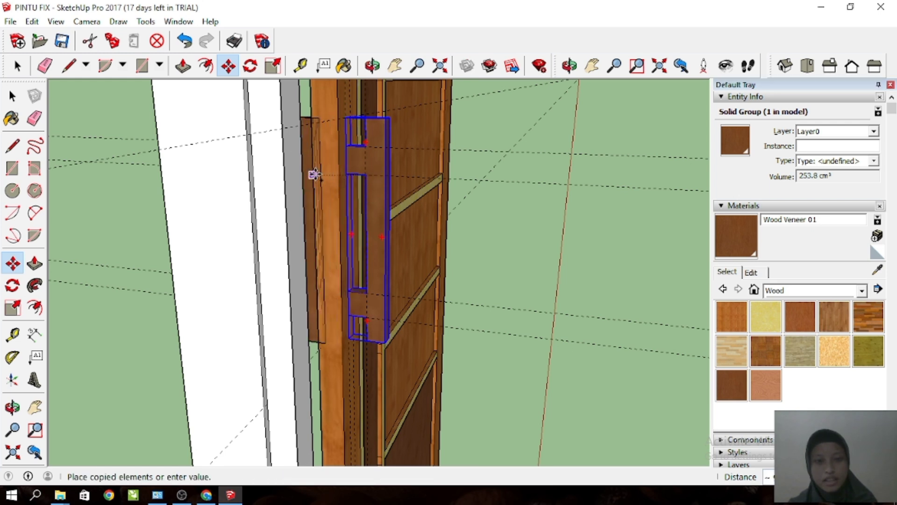
pyautogui.click(307, 173)
pyautogui.press('space')
# Flip the copied handle group along its green axis so its brackets meet the door leaf.
pyautogui.moveTo(74, 136); pyautogui.dragTo(316, 160, button='middle')
pyautogui.rightClick(322, 141)
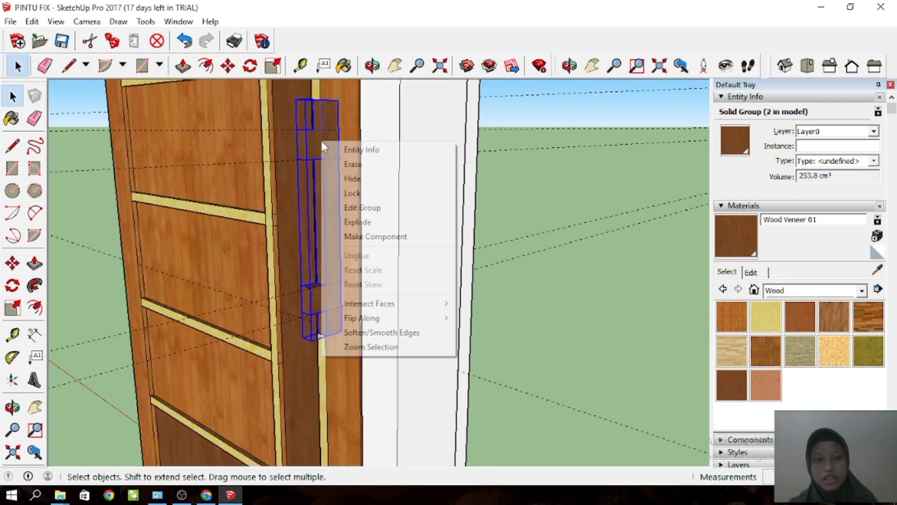
pyautogui.moveTo(351, 323)
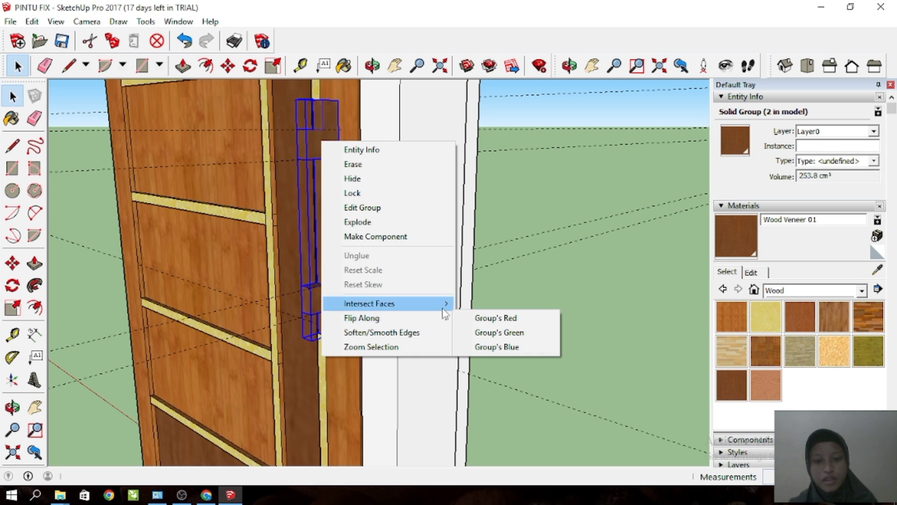
pyautogui.click(507, 334)
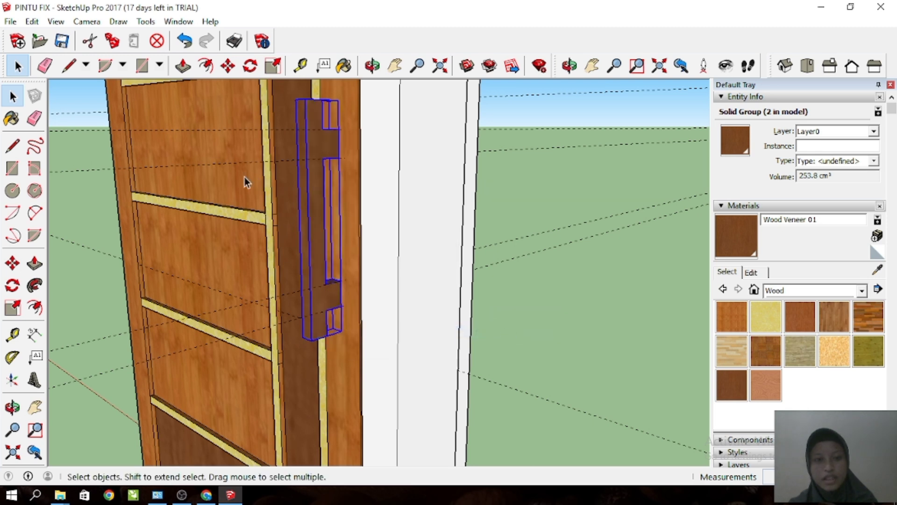
pyautogui.rightClick(317, 150)
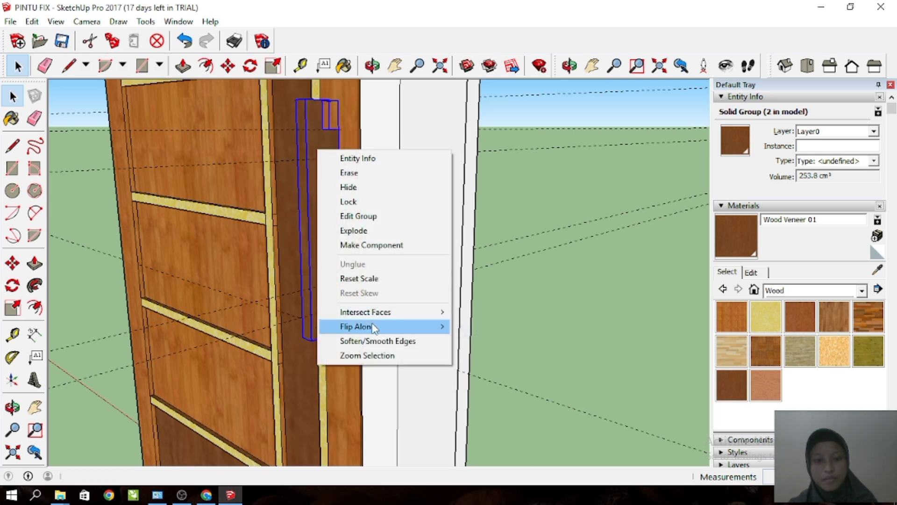
pyautogui.moveTo(416, 327)
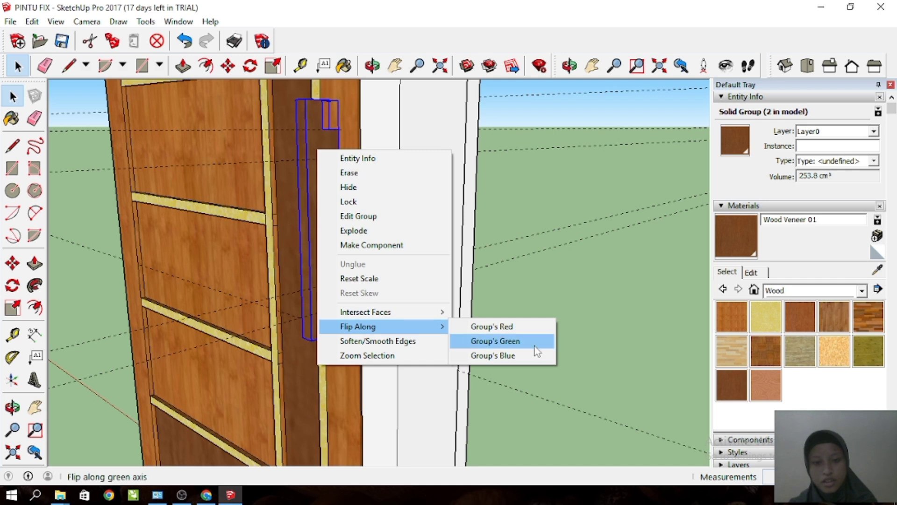
pyautogui.click(523, 167)
# Delete the horizontal guides running past the handles of the door leaf.
pyautogui.moveTo(329, 143); pyautogui.dragTo(374, 185, button='middle')
pyautogui.scroll(2, 324, 190)
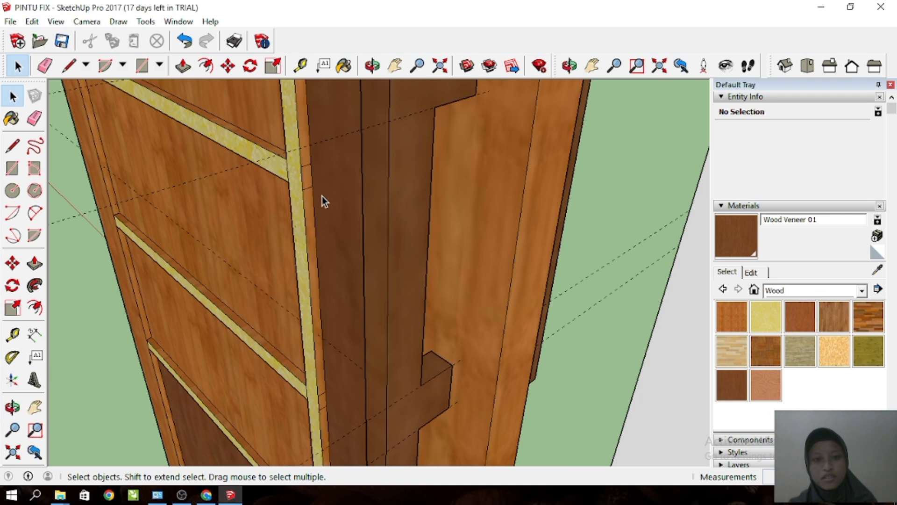
pyautogui.scroll(-3, 320, 200)
pyautogui.moveTo(166, 197); pyautogui.dragTo(98, 118, button='middle')
pyautogui.scroll(-1, 211, 205)
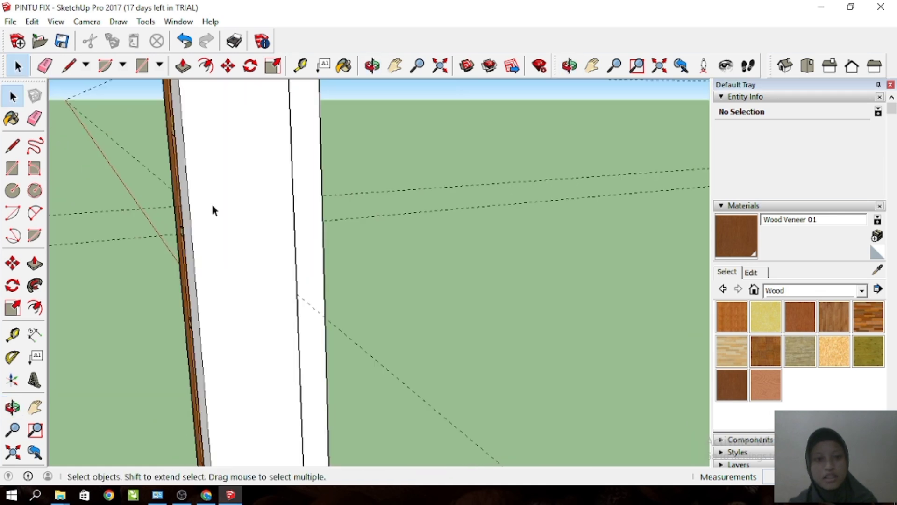
pyautogui.moveTo(211, 205); pyautogui.dragTo(125, 177, button='middle')
pyautogui.scroll(-3, 124, 176)
pyautogui.moveTo(423, 326); pyautogui.dragTo(336, 122)
pyautogui.press('Delete')
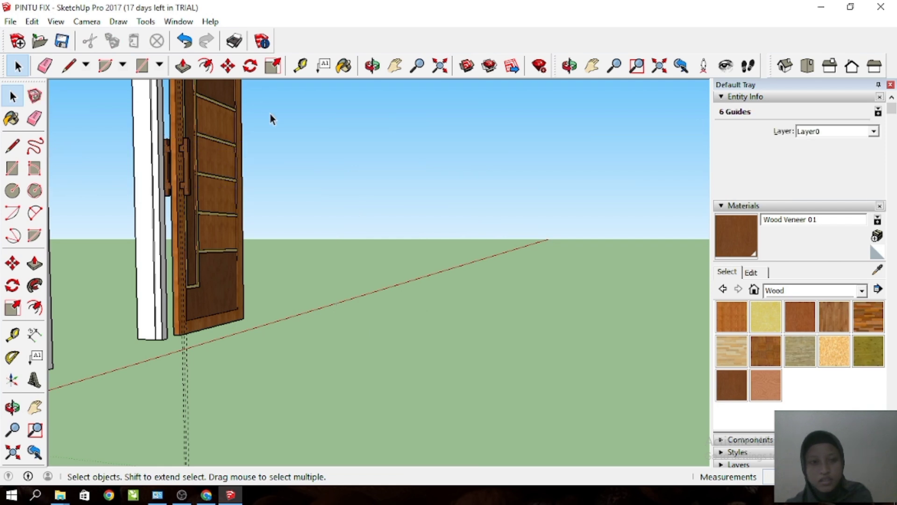
pyautogui.click(270, 113)
# Delete the remaining vertical guides along the door leaf's handle-side stile.
pyautogui.moveTo(299, 232); pyautogui.dragTo(67, 232, button='middle')
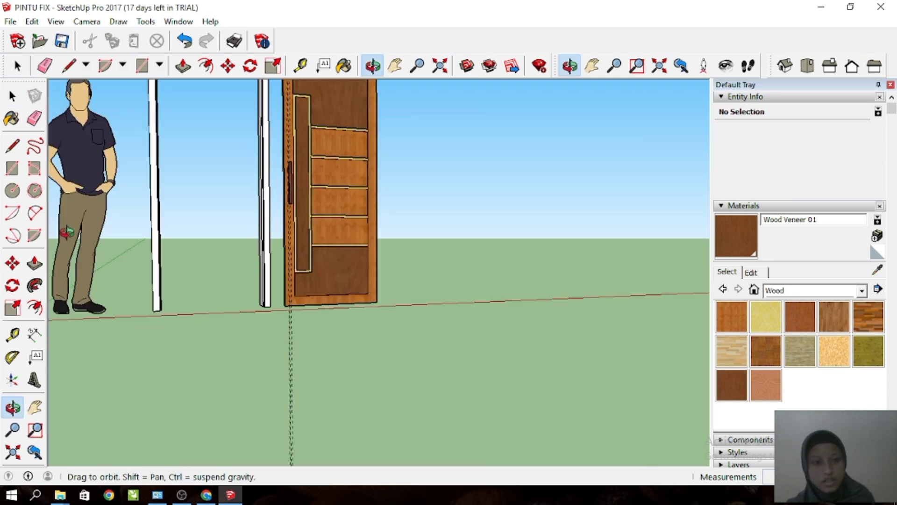
pyautogui.scroll(-3, 290, 385)
pyautogui.moveTo(296, 378); pyautogui.dragTo(141, 317)
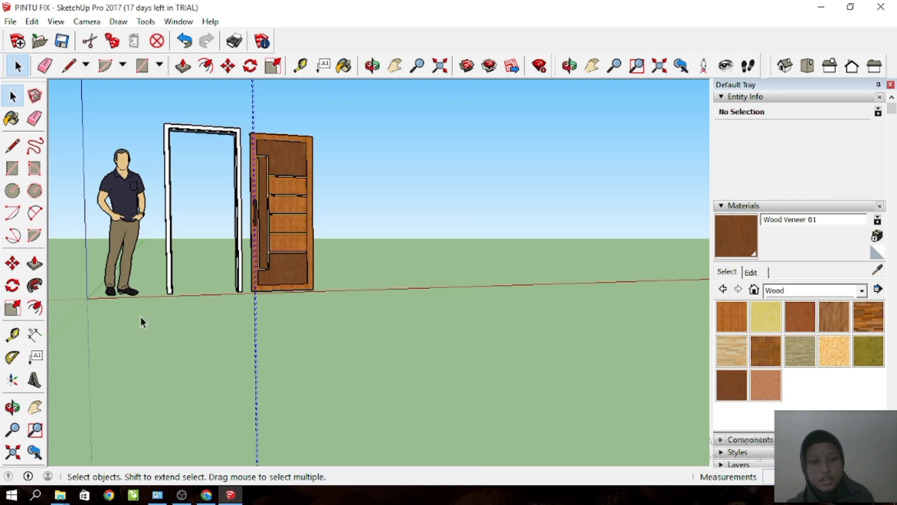
pyautogui.press('Delete')
# Look over the door leaf, its handle and the separate frame.
pyautogui.scroll(5, 162, 314)
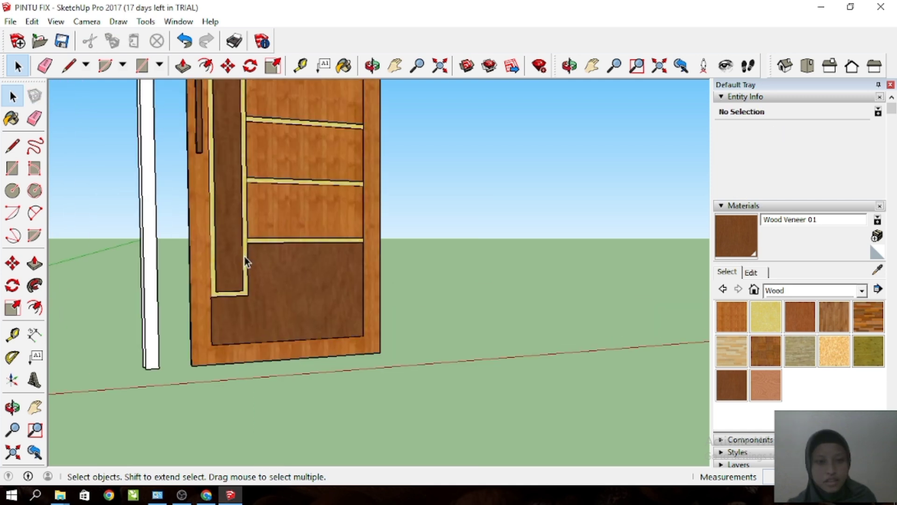
pyautogui.moveTo(222, 313); pyautogui.dragTo(172, 352, button='middle')
pyautogui.scroll(-3, 187, 327)
pyautogui.scroll(3, 193, 209)
pyautogui.scroll(1, 192, 209)
pyautogui.moveTo(201, 169); pyautogui.dragTo(124, 196, button='middle')
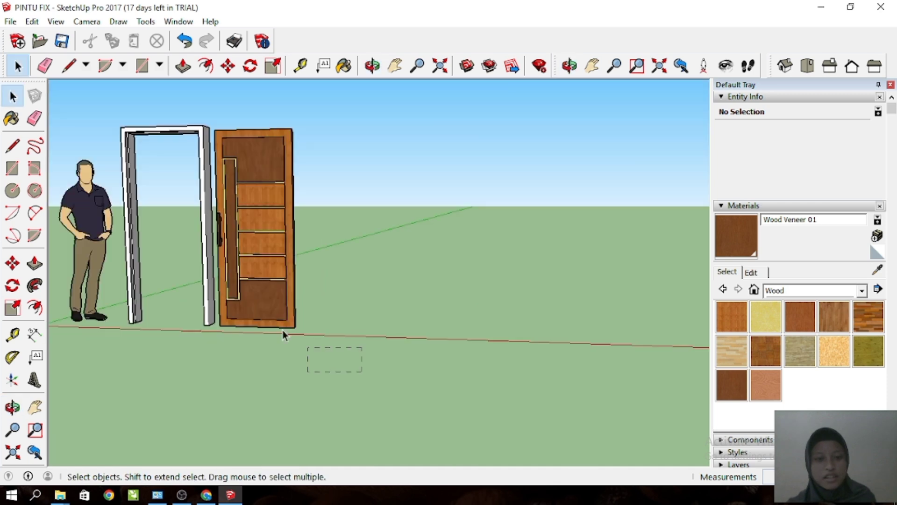
pyautogui.click(282, 330)
pyautogui.click(224, 336)
# Group the door leaf together with its two handles.
pyautogui.scroll(2, 223, 335)
pyautogui.moveTo(223, 335); pyautogui.dragTo(280, 343, button='middle')
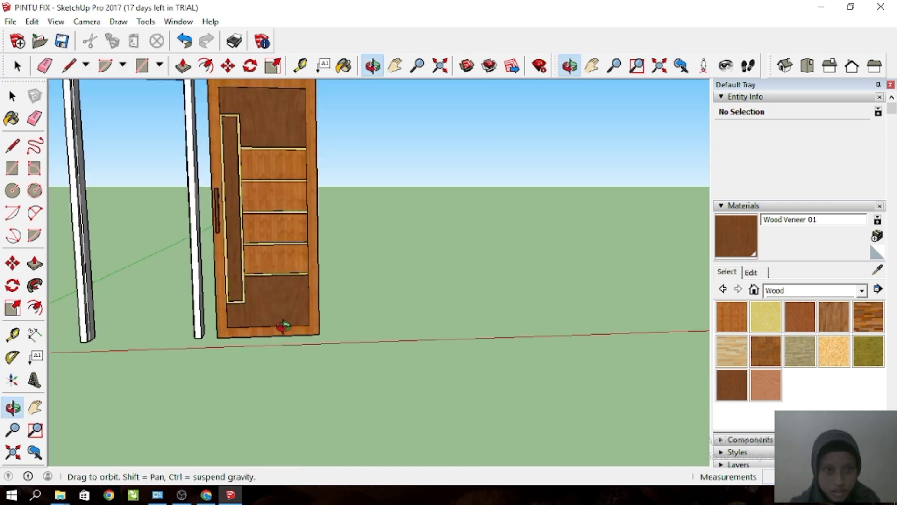
pyautogui.scroll(-1, 280, 344)
pyautogui.moveTo(365, 372); pyautogui.dragTo(219, 80)
pyautogui.rightClick(246, 126)
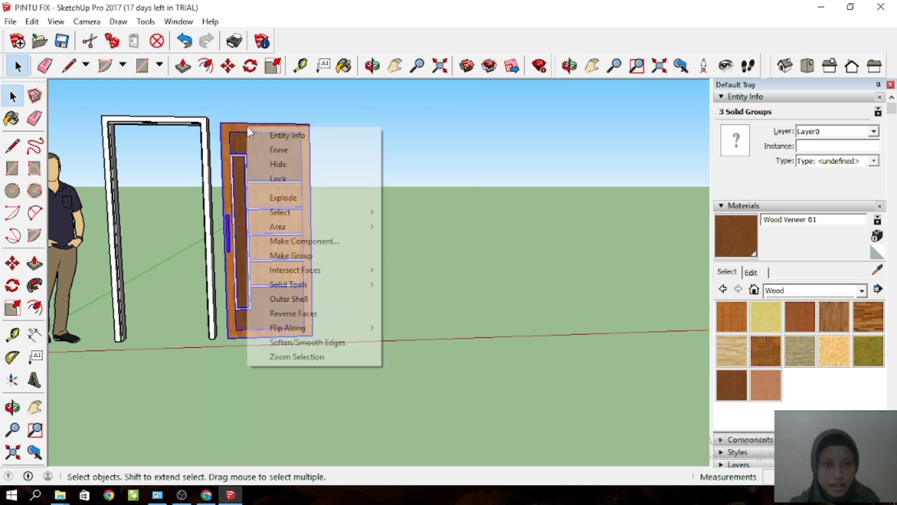
pyautogui.click(313, 257)
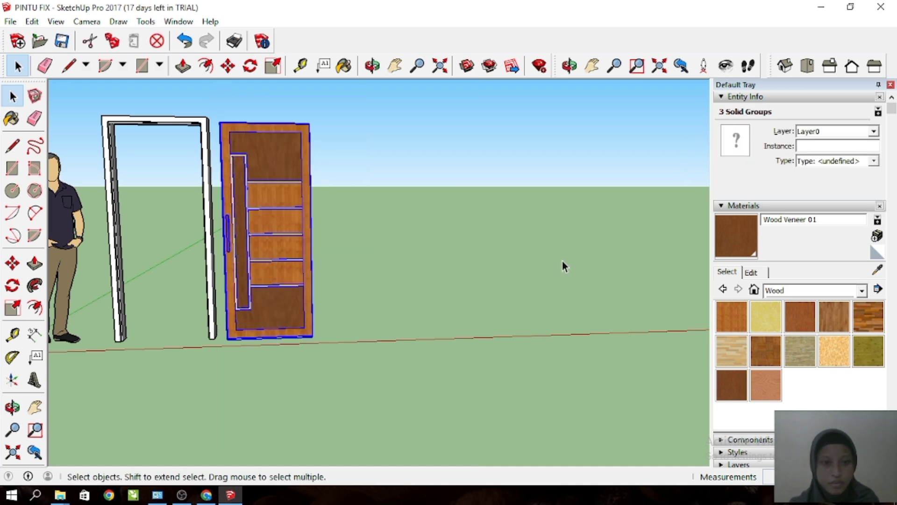
pyautogui.click(316, 258)
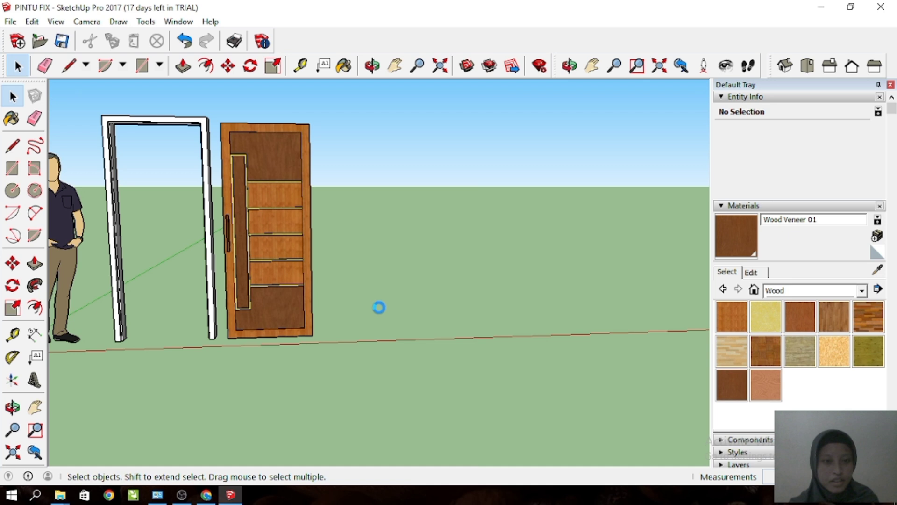
# Paint the door frame group with the Wood Veneer 01 material.
pyautogui.click(134, 122)
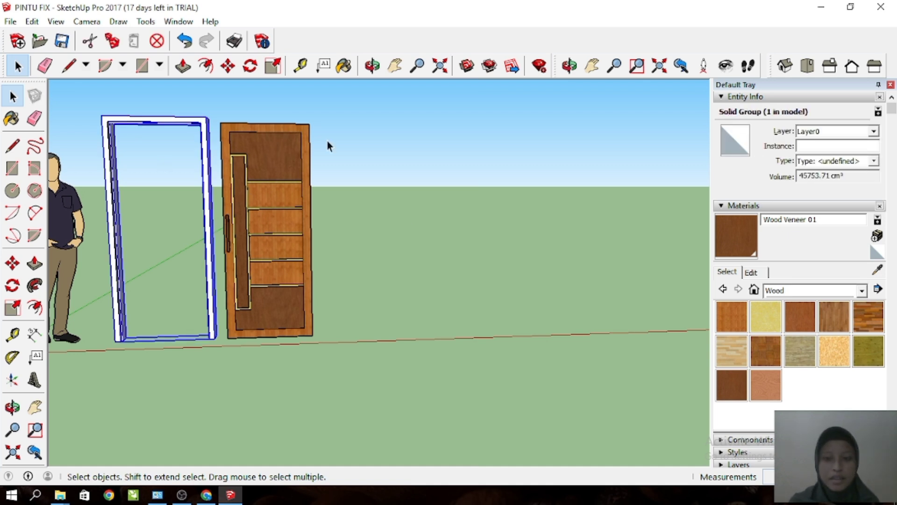
pyautogui.scroll(2, 258, 173)
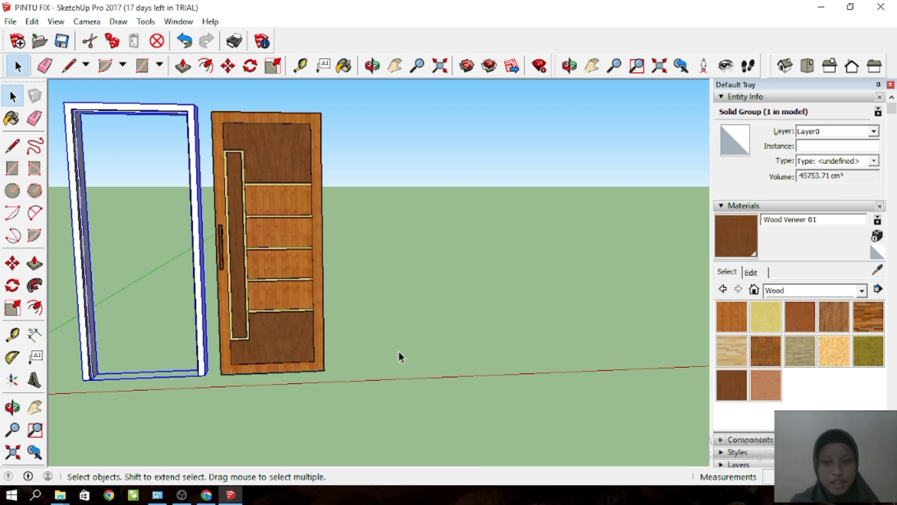
pyautogui.click(731, 384)
pyautogui.scroll(1, 154, 272)
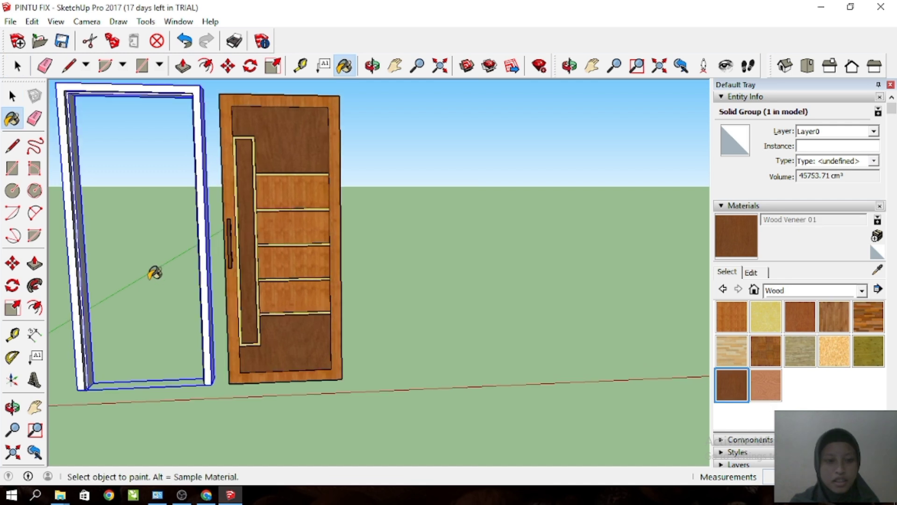
pyautogui.click(214, 256)
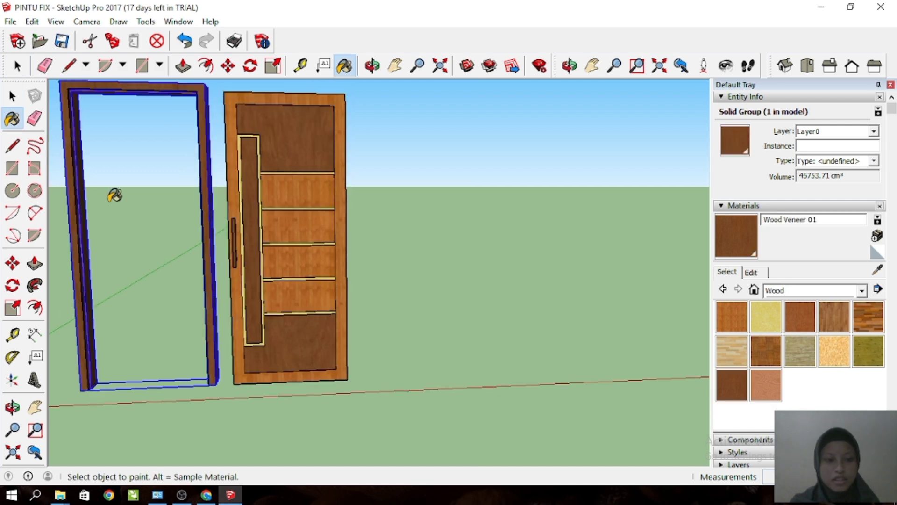
pyautogui.click(9, 102)
pyautogui.moveTo(308, 216); pyautogui.dragTo(325, 208, button='middle')
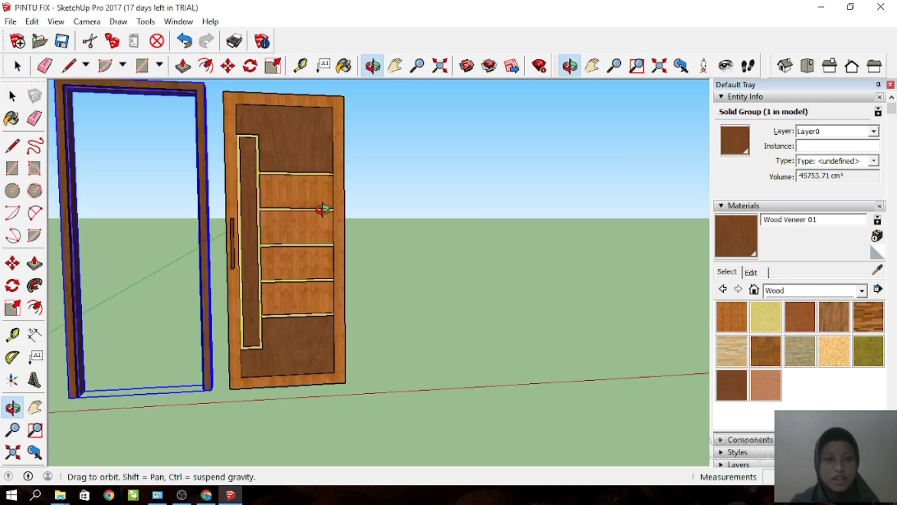
pyautogui.click(503, 234)
pyautogui.scroll(-1, 503, 234)
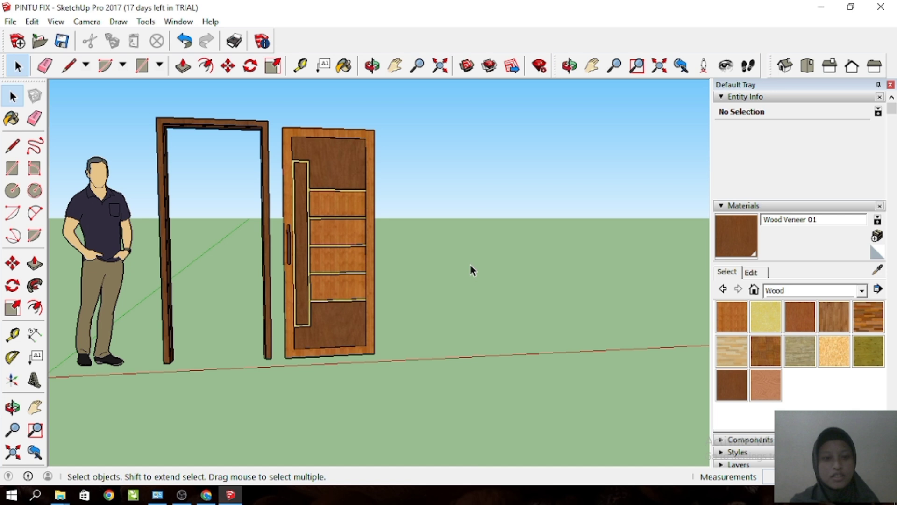
# Copy the door leaf group along the red axis into the opening of the frame.
pyautogui.moveTo(470, 265); pyautogui.dragTo(408, 220, button='middle')
pyautogui.click(354, 169)
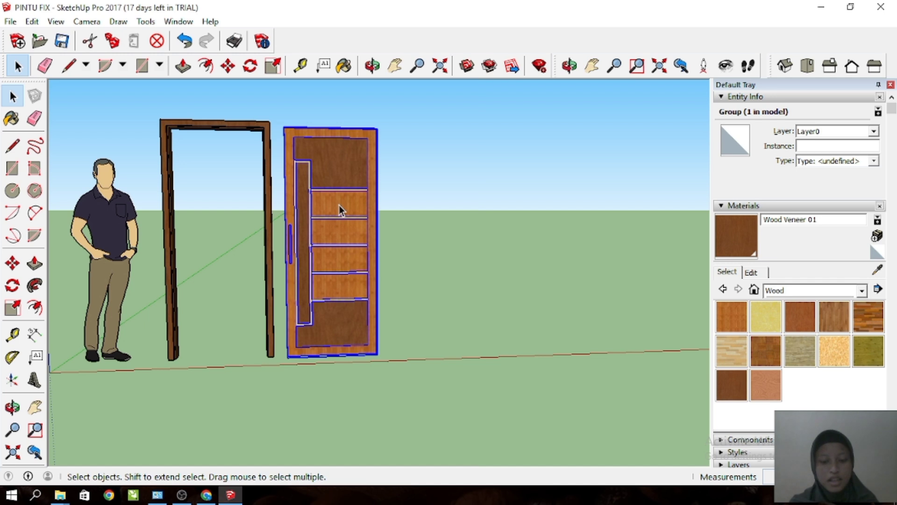
pyautogui.press('m')
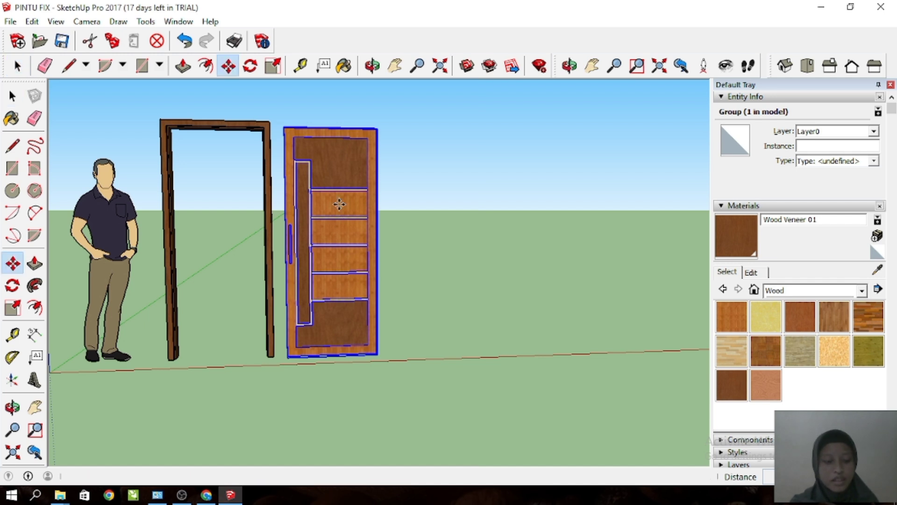
pyautogui.press('ctrl')
pyautogui.click(340, 171)
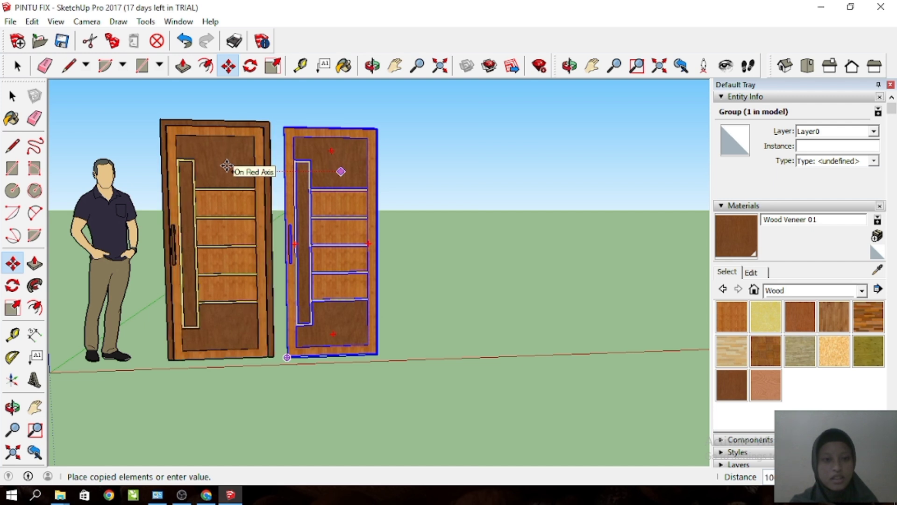
pyautogui.click(226, 165)
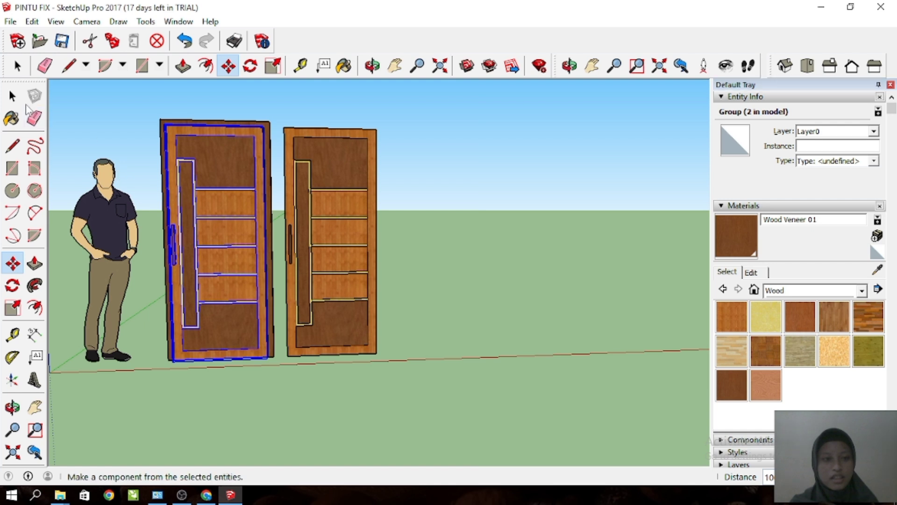
pyautogui.click(12, 96)
pyautogui.scroll(3, 272, 170)
pyautogui.click(274, 168)
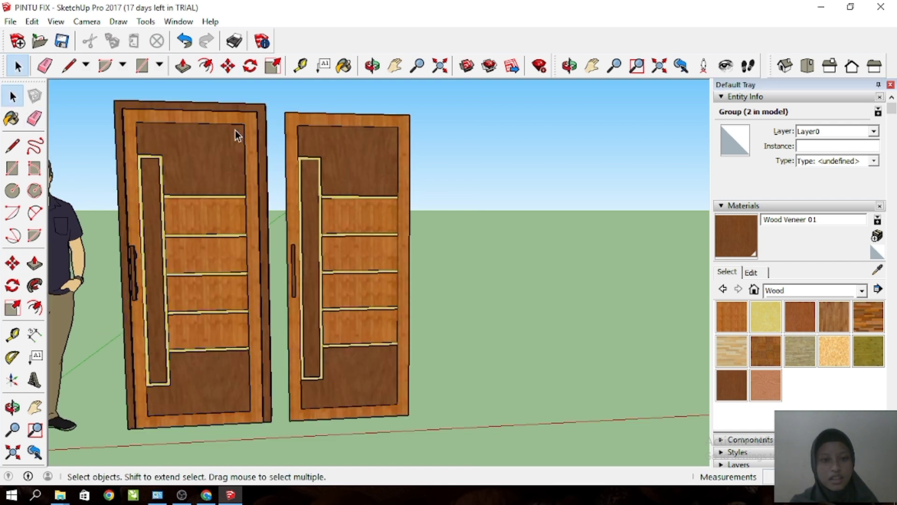
# Delete the original door leaf group standing beside the frame.
pyautogui.scroll(3, 237, 135)
pyautogui.scroll(-3, 211, 148)
pyautogui.moveTo(212, 147); pyautogui.dragTo(116, 132, button='middle')
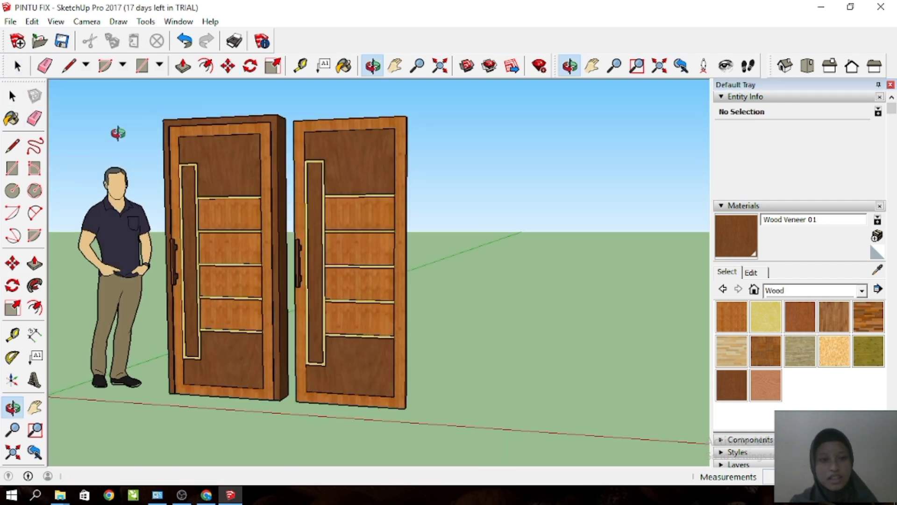
pyautogui.scroll(-3, 312, 281)
pyautogui.scroll(3, 294, 292)
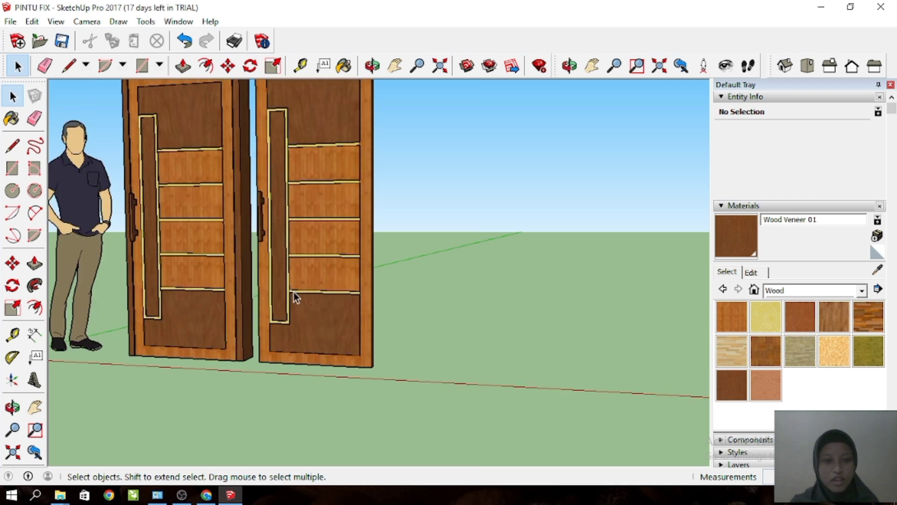
pyautogui.scroll(-2, 283, 278)
pyautogui.click(318, 328)
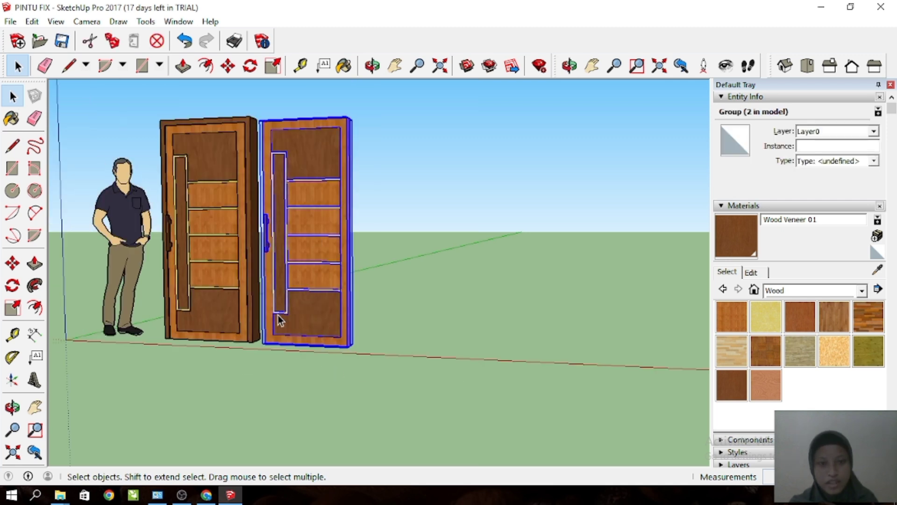
pyautogui.press('Delete')
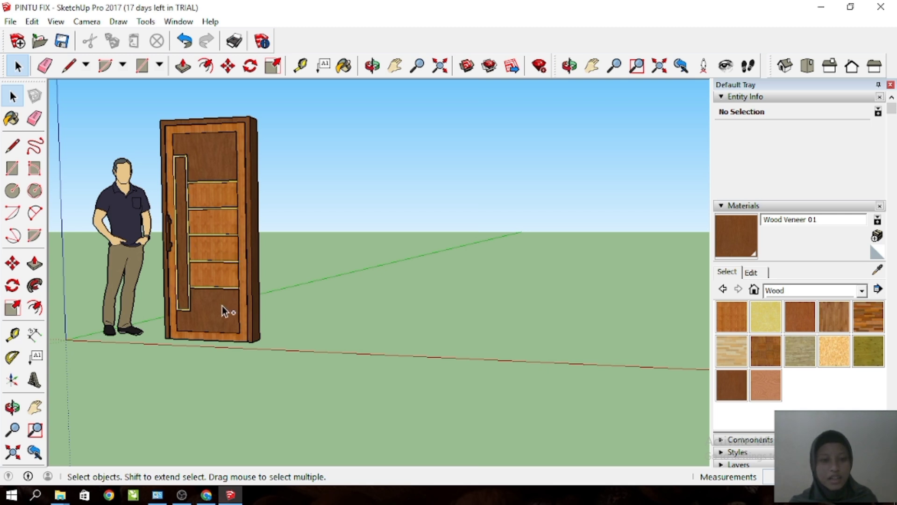
# Inspect the assembled door from both sides, including how the leaf fits the frame's upper corner.
pyautogui.press('o')
pyautogui.moveTo(207, 315); pyautogui.dragTo(232, 272)
pyautogui.press('space')
pyautogui.scroll(5, 214, 218)
pyautogui.press('o')
pyautogui.press('space')
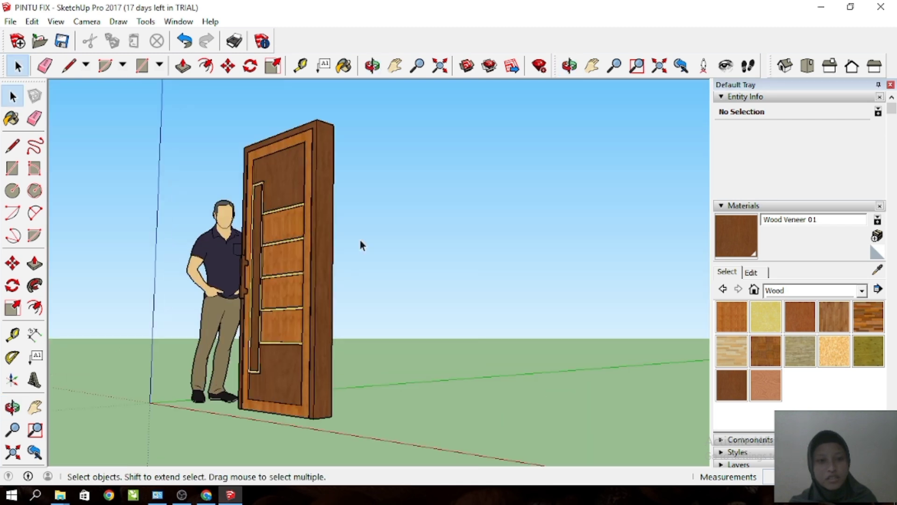
pyautogui.moveTo(360, 240); pyautogui.dragTo(236, 253, button='middle')
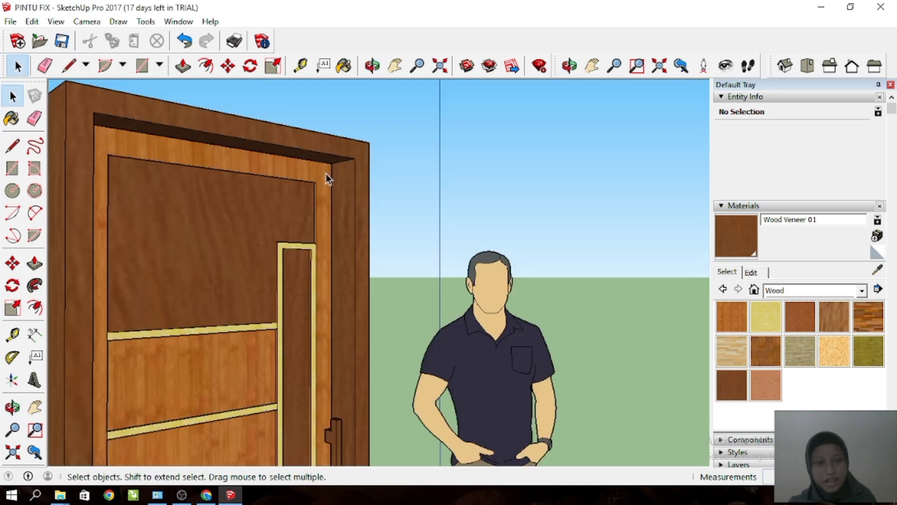
pyautogui.scroll(4, 326, 173)
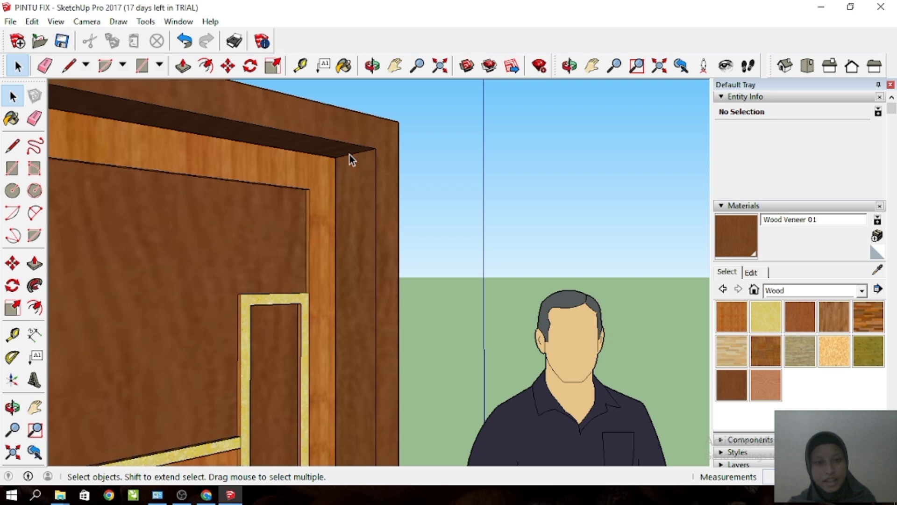
pyautogui.scroll(-4, 322, 171)
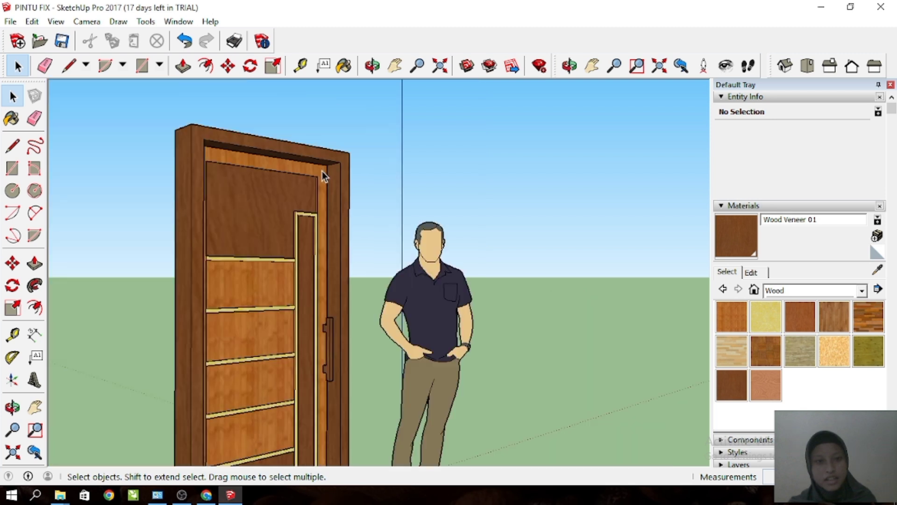
# Examine the frame's upper corner, top and side faces and how the leaf sits inside the frame.
pyautogui.scroll(-2, 322, 171)
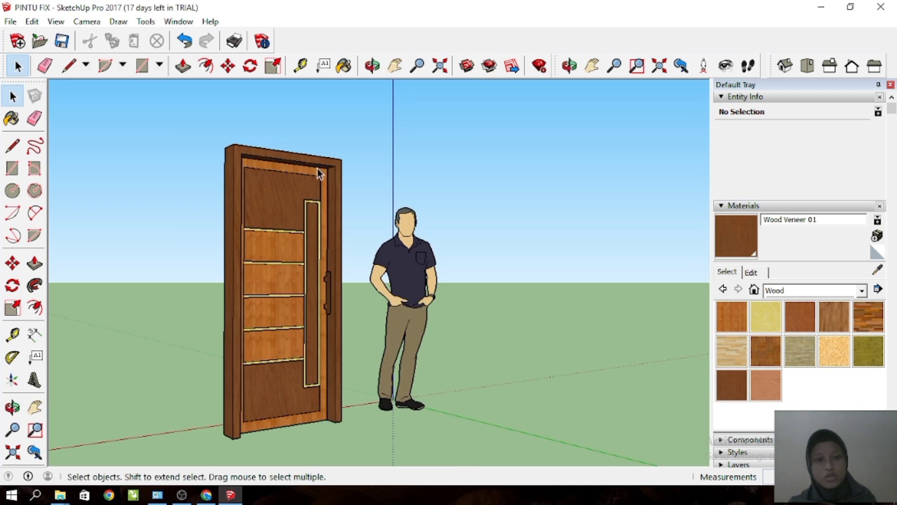
pyautogui.moveTo(317, 168); pyautogui.dragTo(411, 206, button='middle')
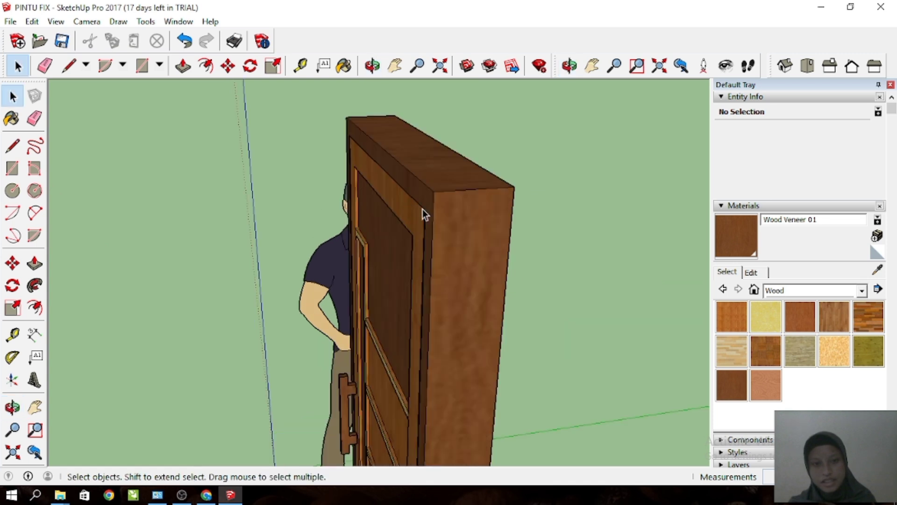
pyautogui.moveTo(422, 208); pyautogui.dragTo(394, 231, button='middle')
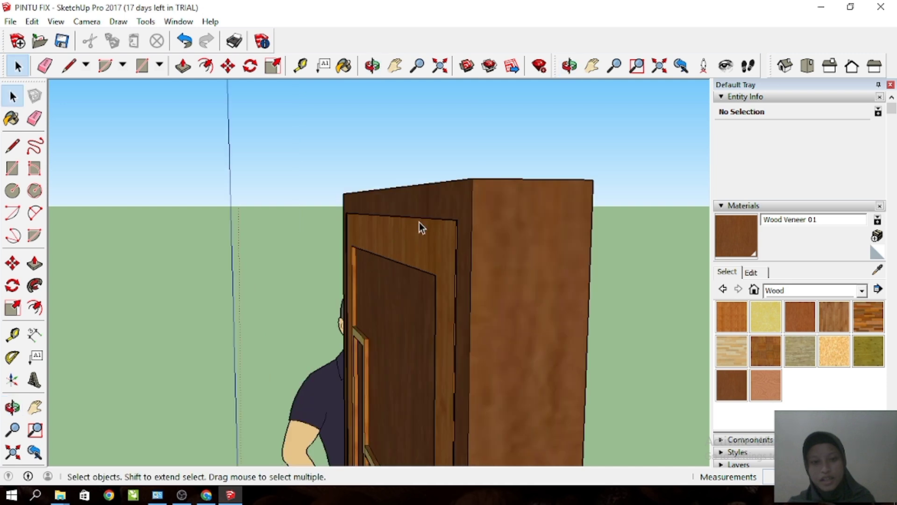
pyautogui.scroll(-6, 419, 223)
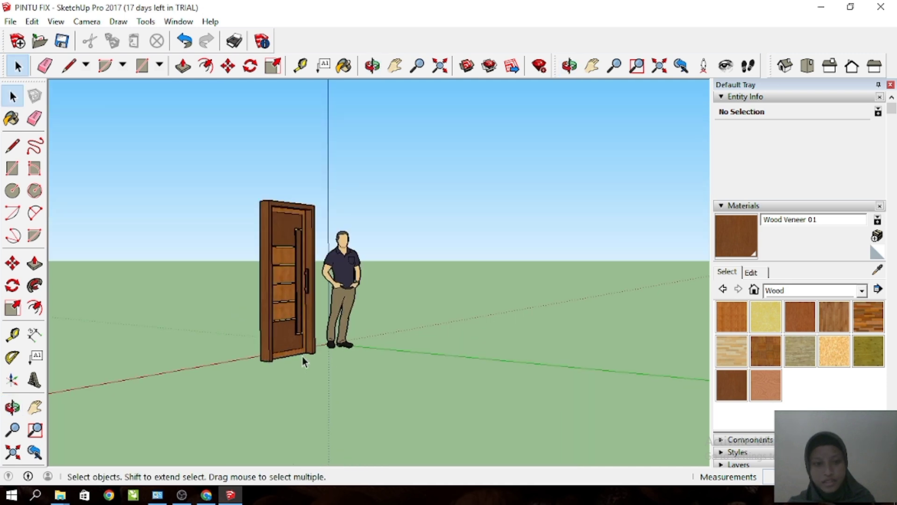
pyautogui.moveTo(302, 356); pyautogui.dragTo(345, 273, button='middle')
pyautogui.scroll(-2, 345, 304)
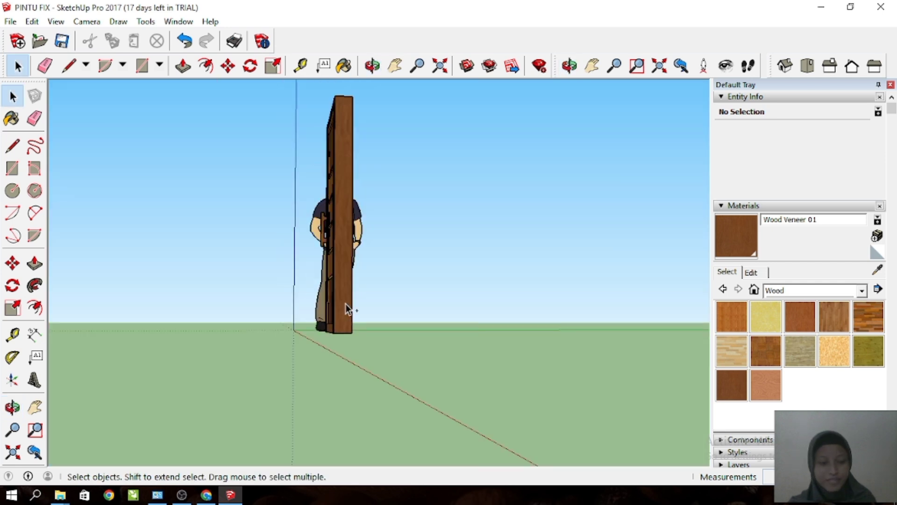
pyautogui.moveTo(346, 305); pyautogui.dragTo(442, 279, button='middle')
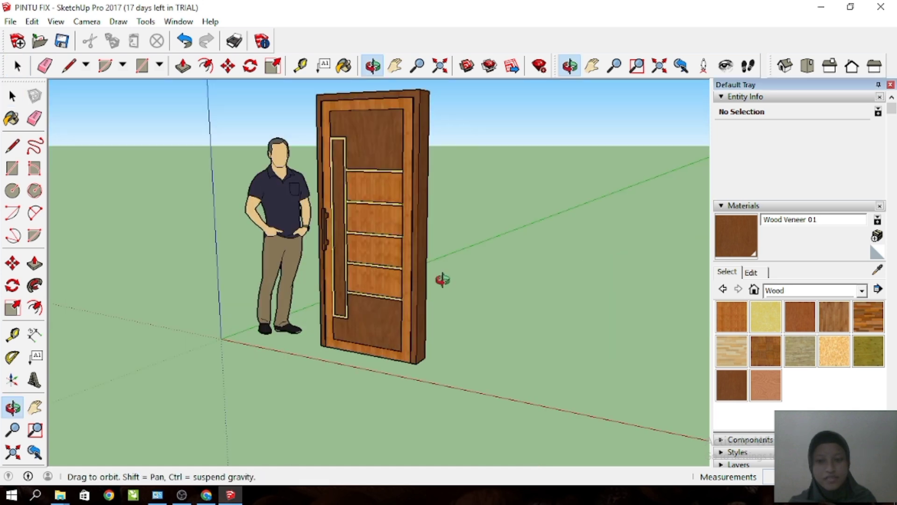
# Review the finished door's panels, trim strips and handles up close and as a whole from the front and back.
pyautogui.scroll(3, 375, 259)
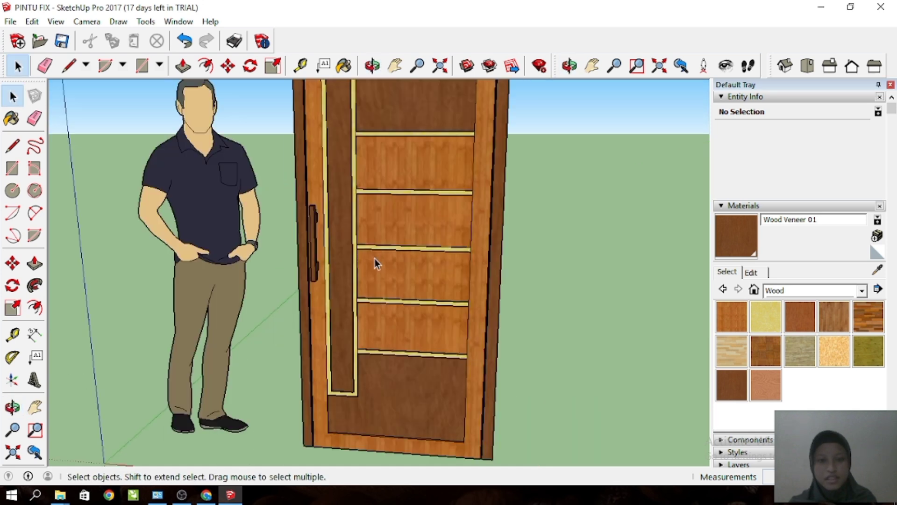
pyautogui.scroll(-5, 375, 259)
pyautogui.moveTo(375, 259); pyautogui.dragTo(290, 235, button='middle')
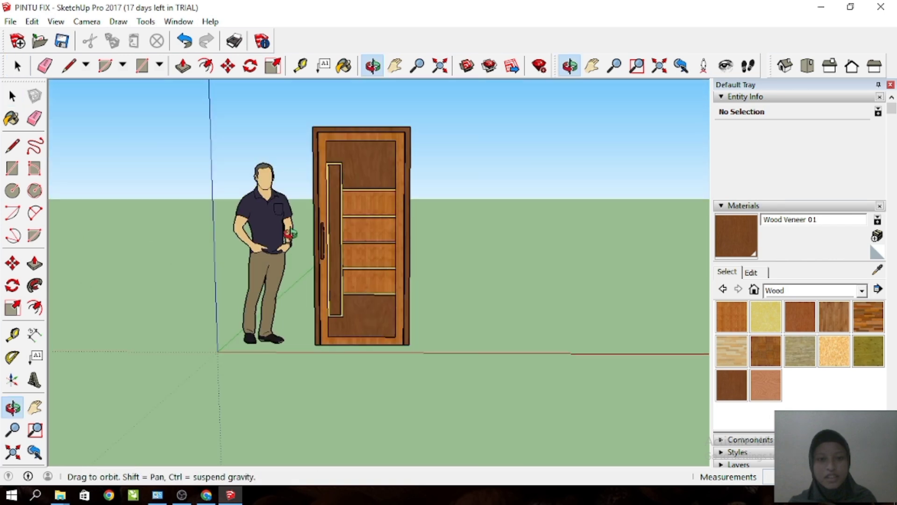
pyautogui.scroll(3, 388, 168)
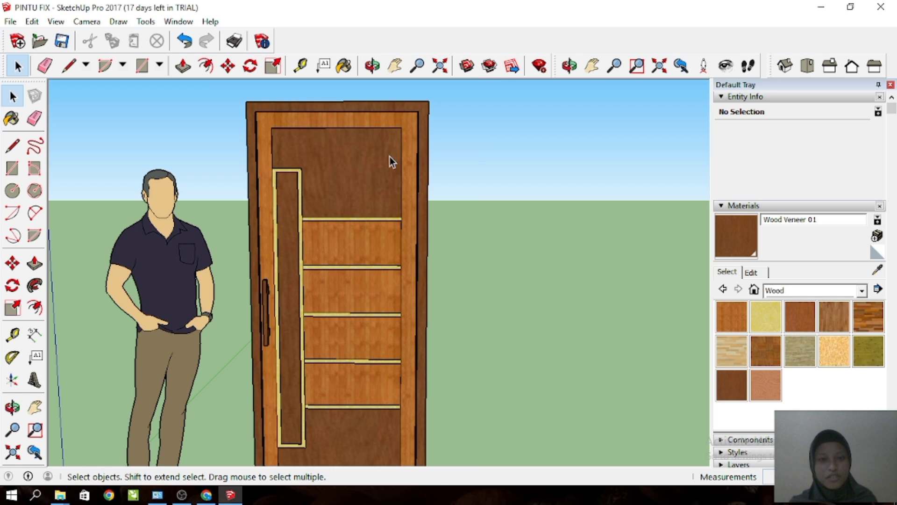
pyautogui.scroll(-3, 389, 159)
pyautogui.scroll(1, 390, 160)
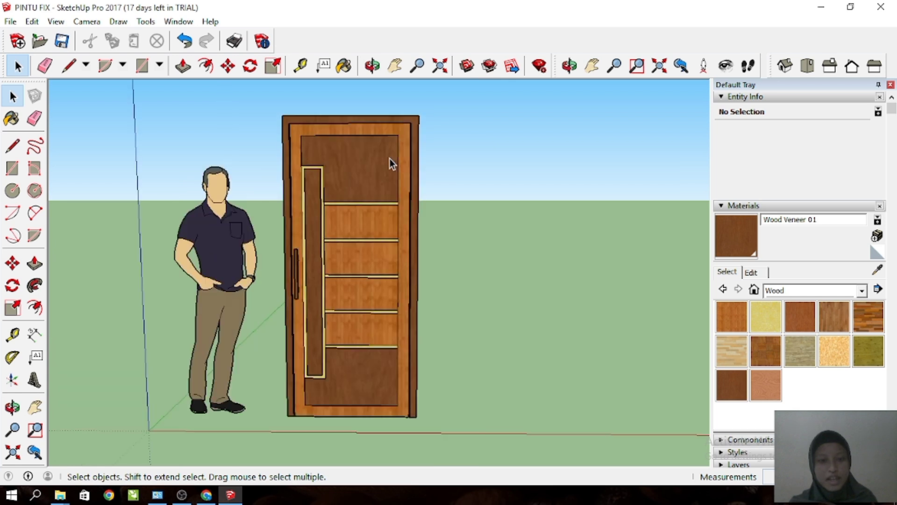
pyautogui.scroll(-1, 390, 159)
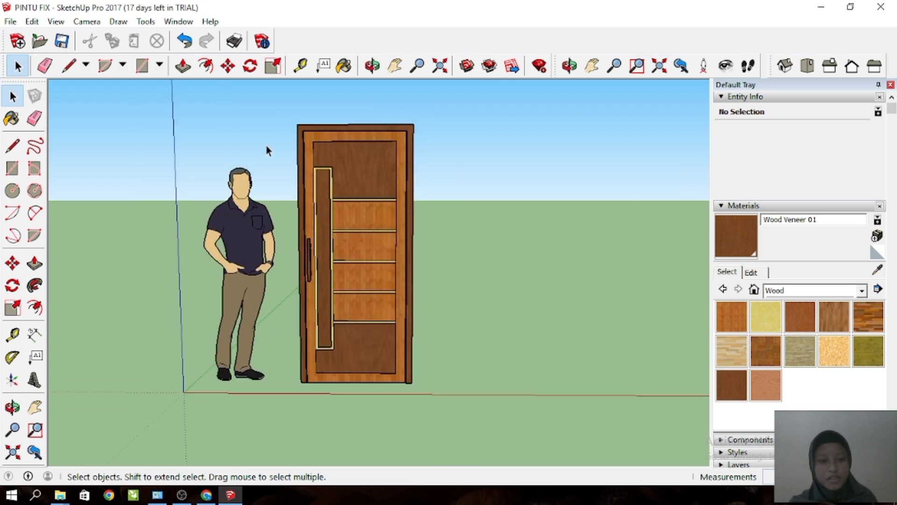
pyautogui.moveTo(266, 150); pyautogui.dragTo(187, 190, button='middle')
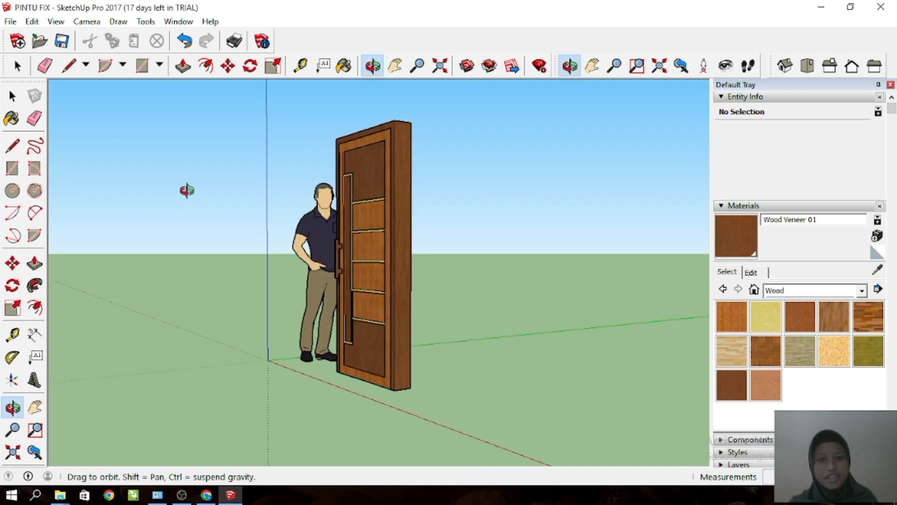
pyautogui.moveTo(187, 190); pyautogui.dragTo(567, 248)
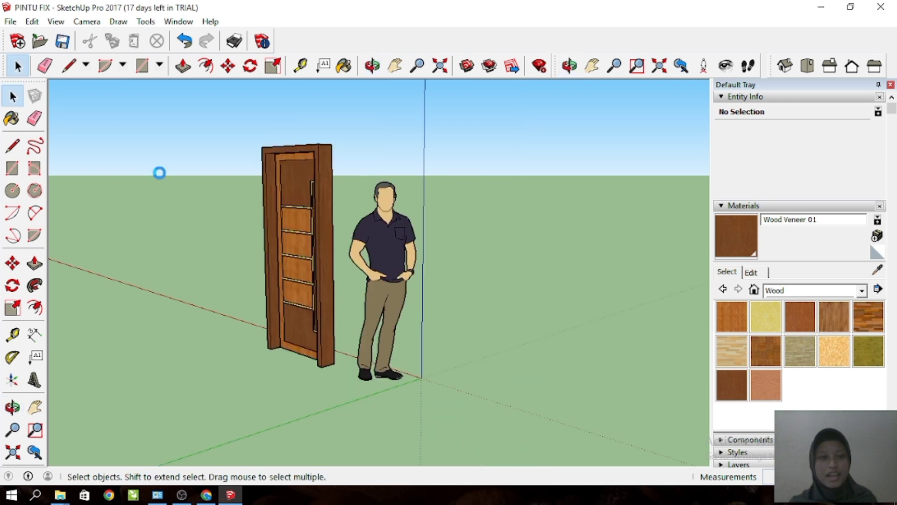
pyautogui.moveTo(159, 173); pyautogui.dragTo(506, 225, button='middle')
pyautogui.moveTo(506, 225); pyautogui.dragTo(341, 187)
pyautogui.press('space')
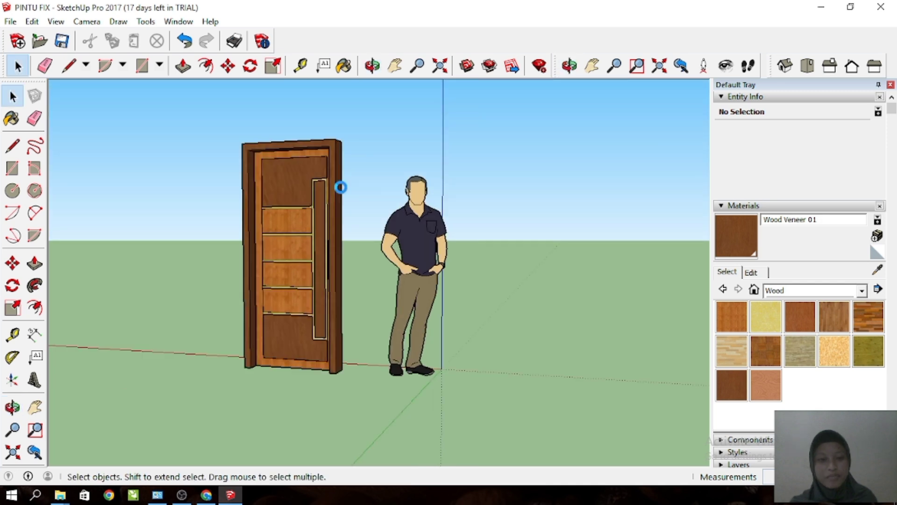